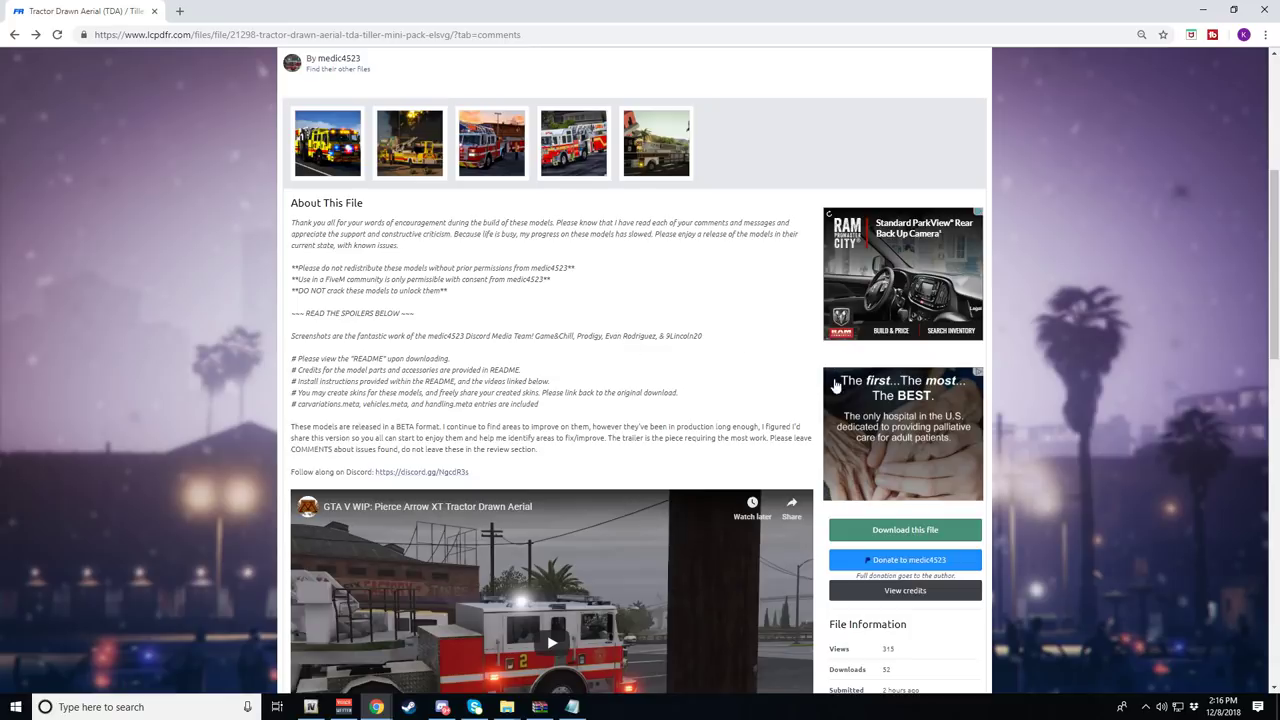
# - Like the Tractor Drawn Aerial (TDA) / Tiller Mini-Pack file on its download page
pyautogui.scroll(3, 848, 438)
pyautogui.scroll(-3, 848, 438)
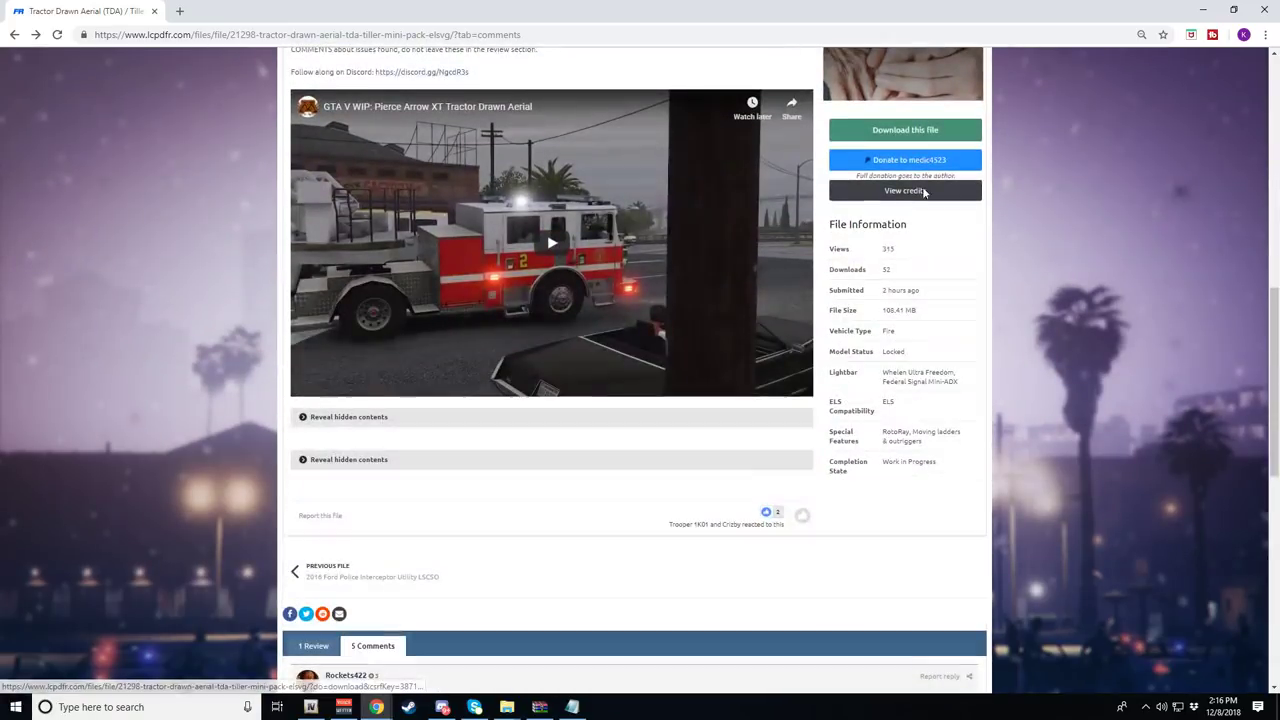
pyautogui.click(802, 515)
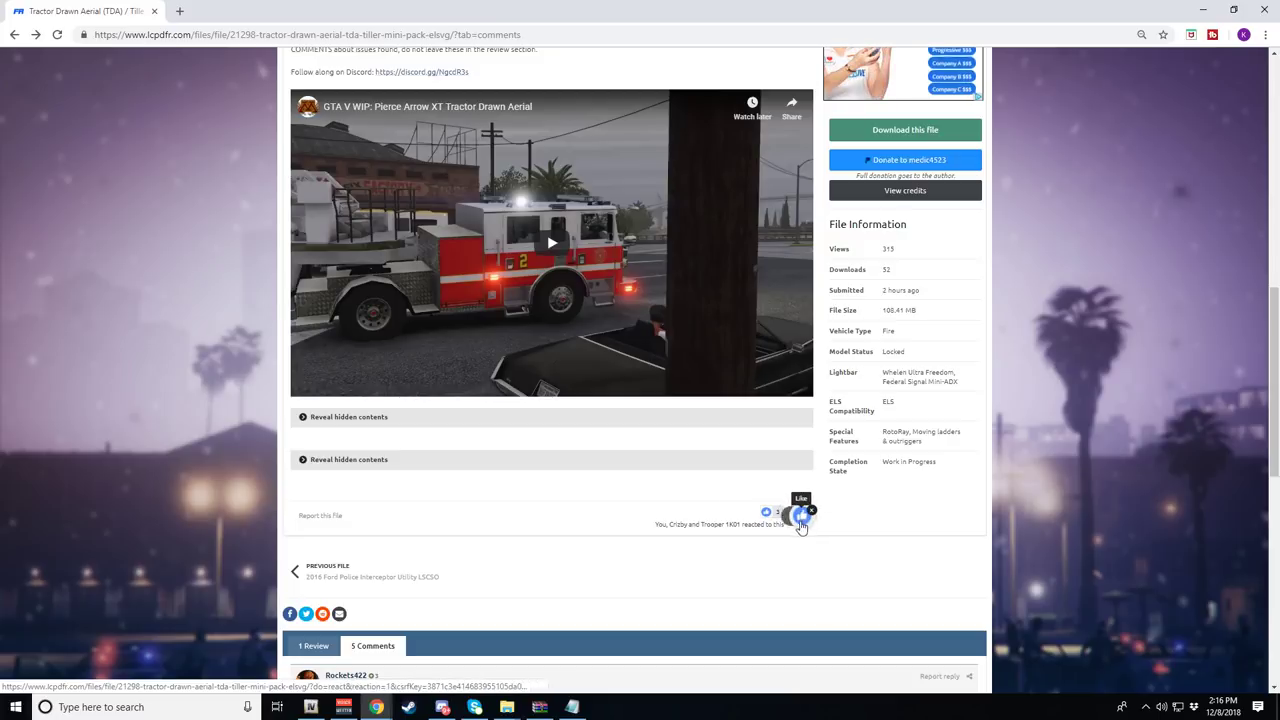
# - Review the mini-pack's page, from its title and description to its download, donation and file information
pyautogui.scroll(6, 500, 410)
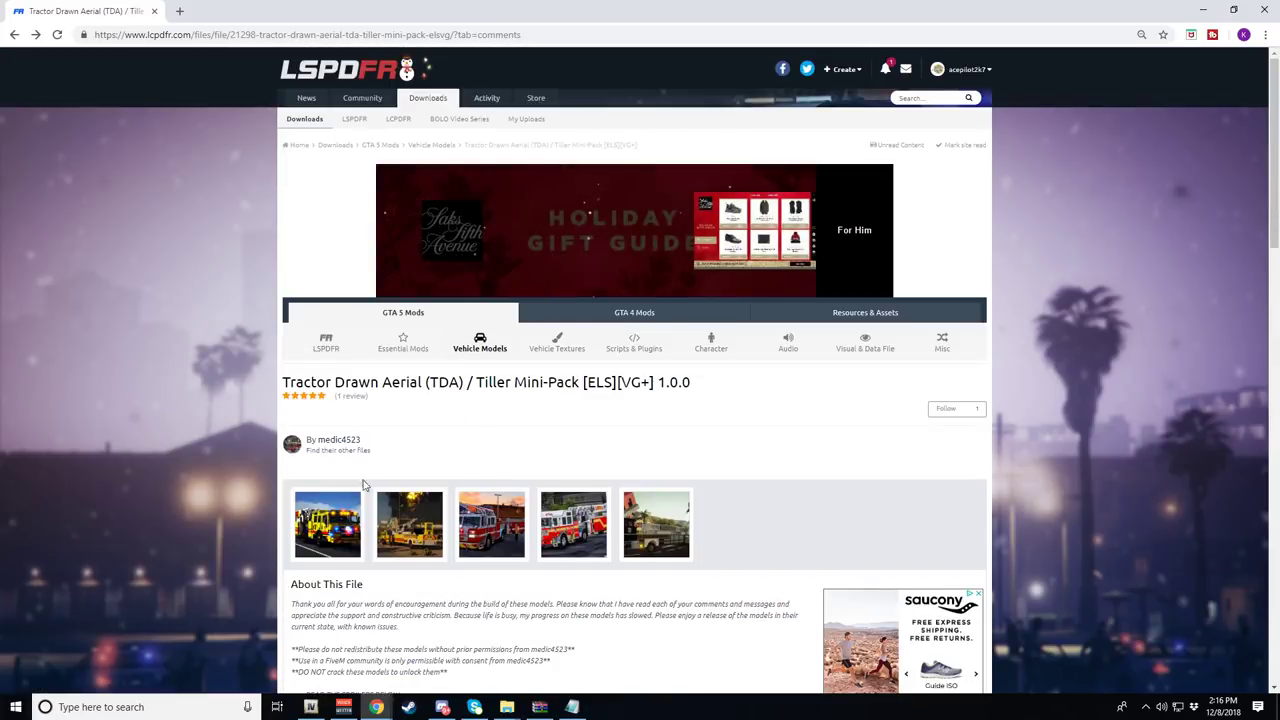
pyautogui.scroll(-1, 443, 323)
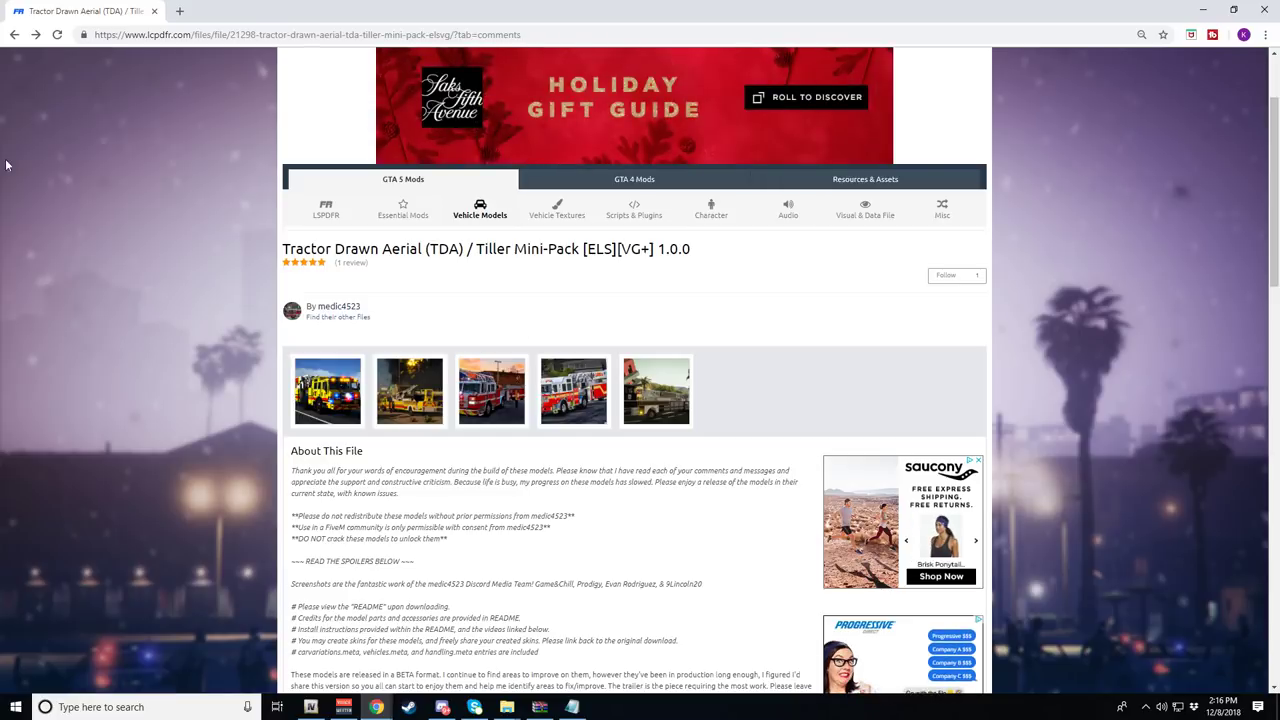
pyautogui.scroll(-2, 666, 408)
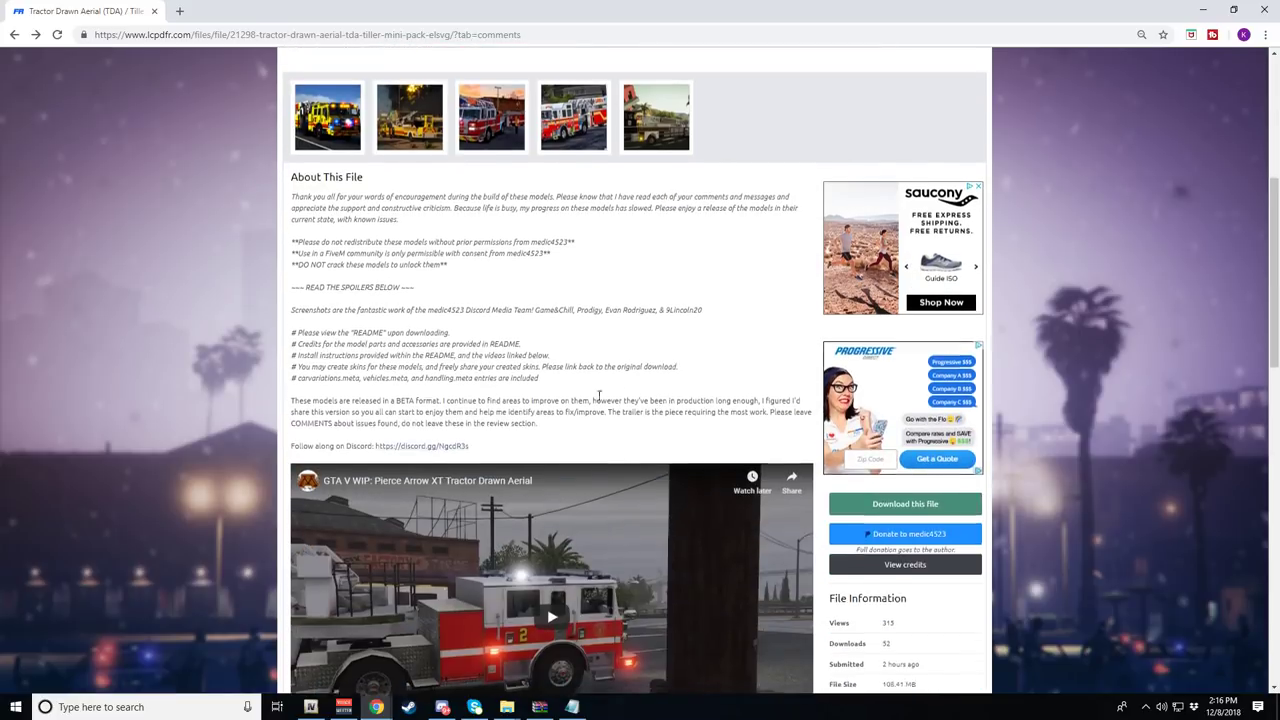
pyautogui.scroll(-2, 751, 551)
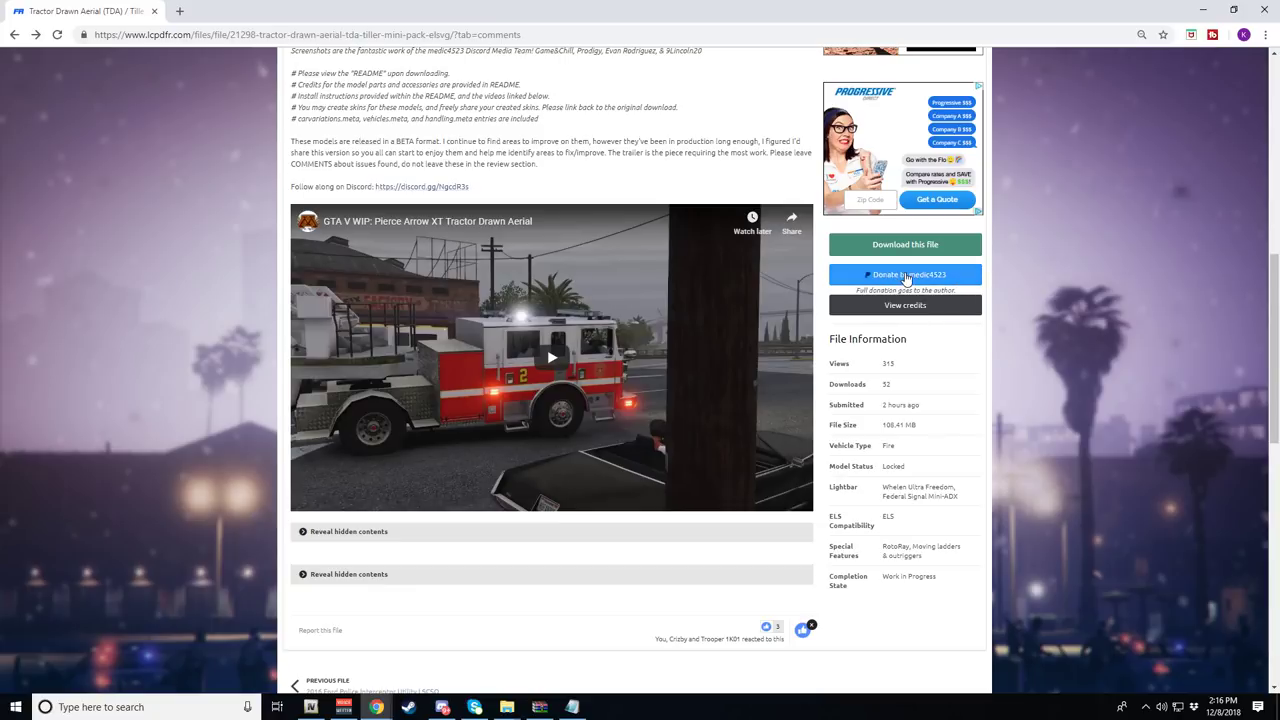
pyautogui.scroll(7, 697, 420)
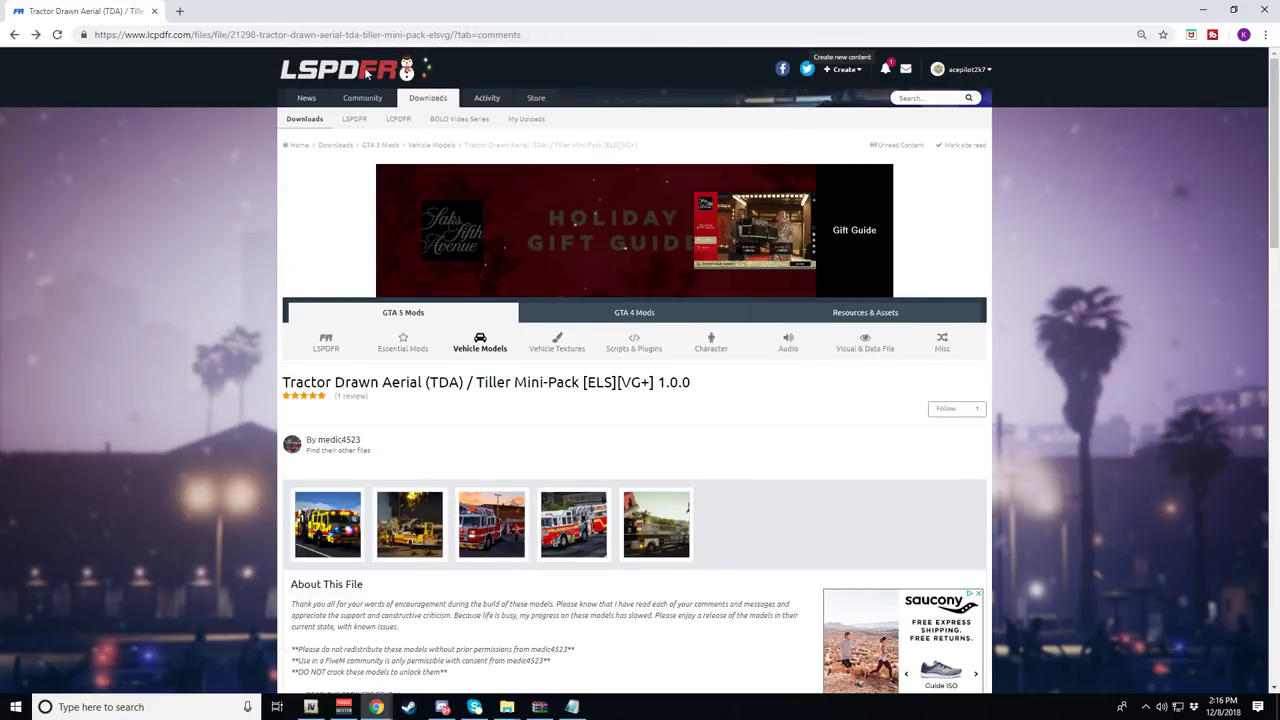
# - Minimise the browser and switch to WinRAR with Tiller Pack.rar, moving its window near the middle of the desktop
pyautogui.click(1204, 10)
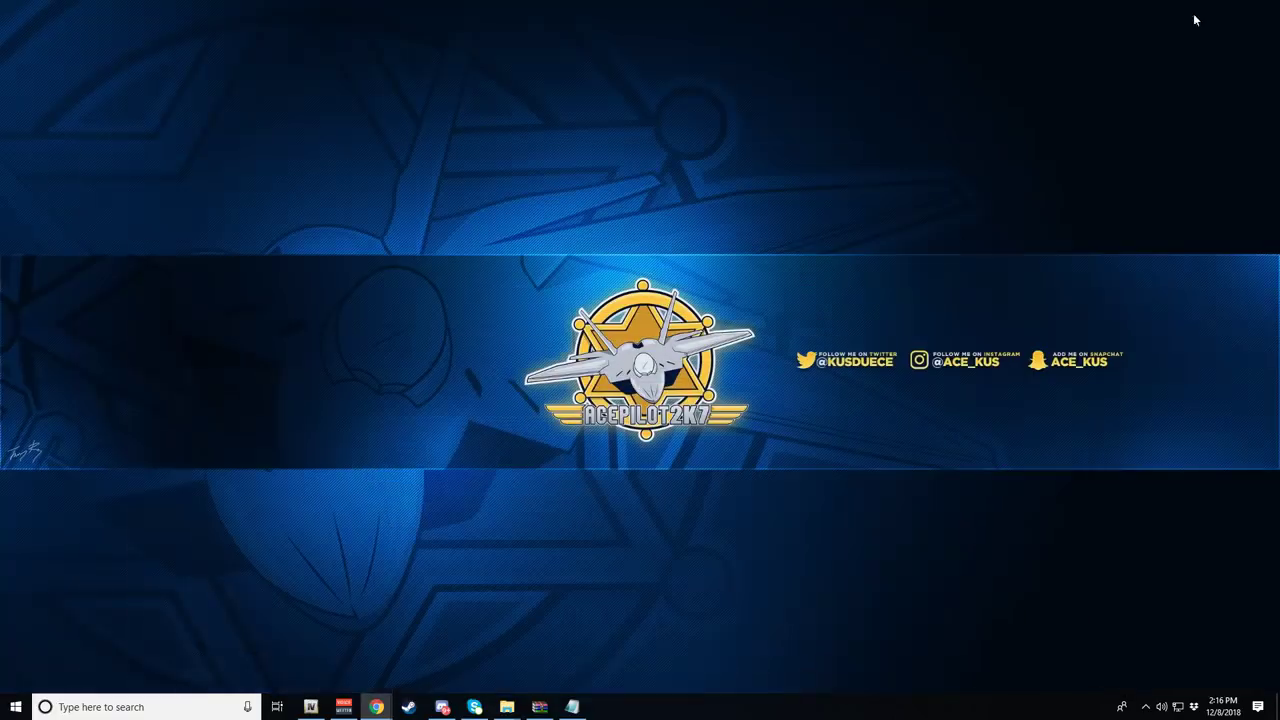
pyautogui.click(538, 707)
pyautogui.moveTo(345, 166); pyautogui.dragTo(330, 164)
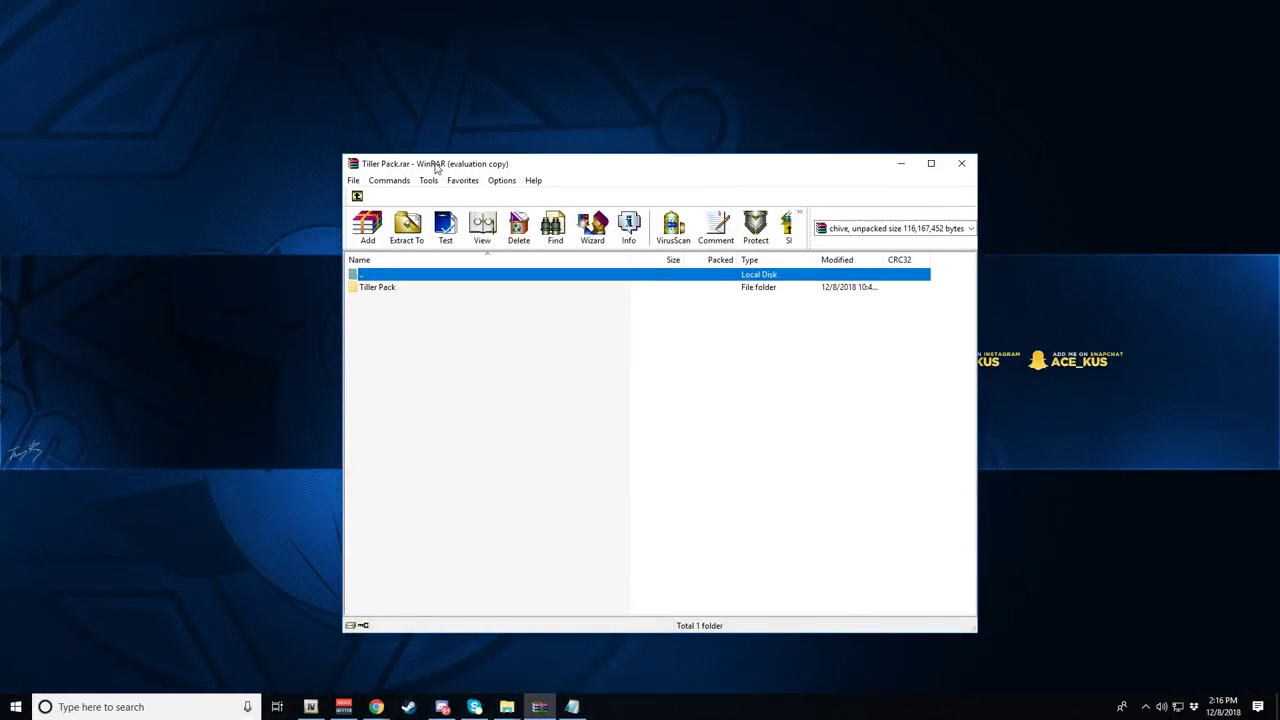
pyautogui.moveTo(443, 163); pyautogui.dragTo(396, 147)
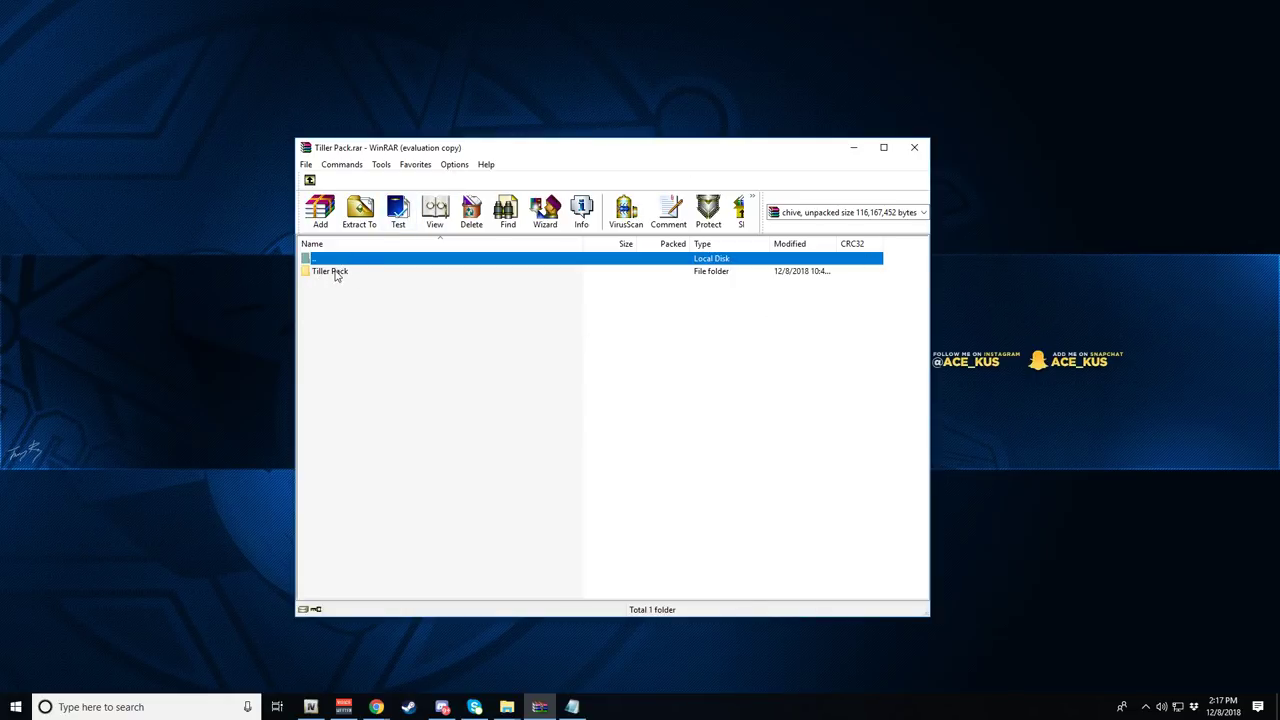
# - Locate the Tiller Pack archive in the Downloads folder and close the folder window
pyautogui.click(514, 705)
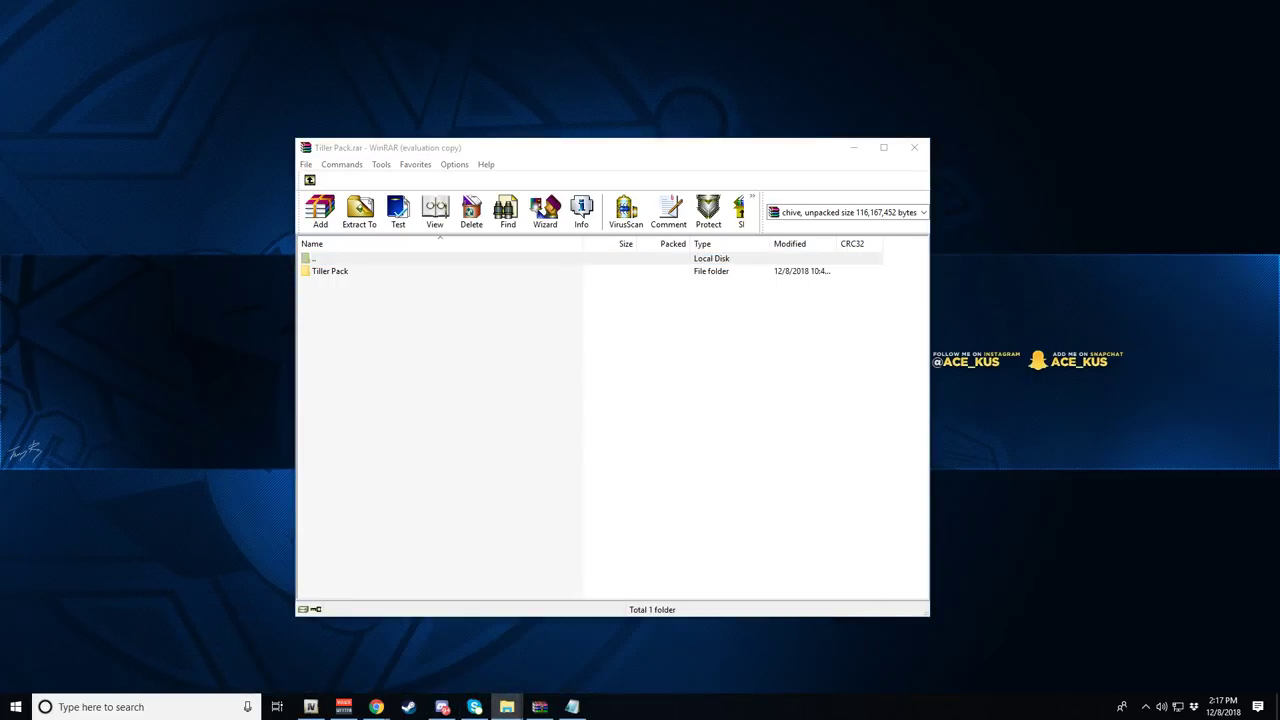
pyautogui.hotkey('alt', 'Tab')
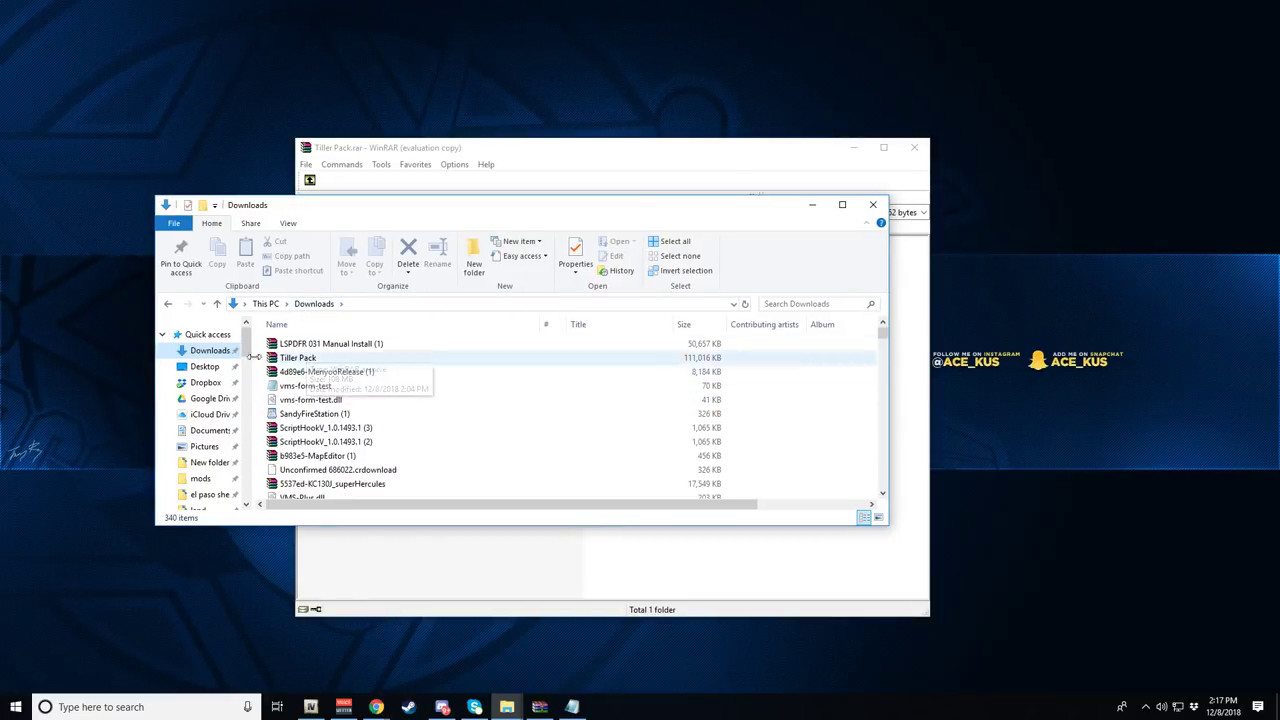
pyautogui.click(311, 359)
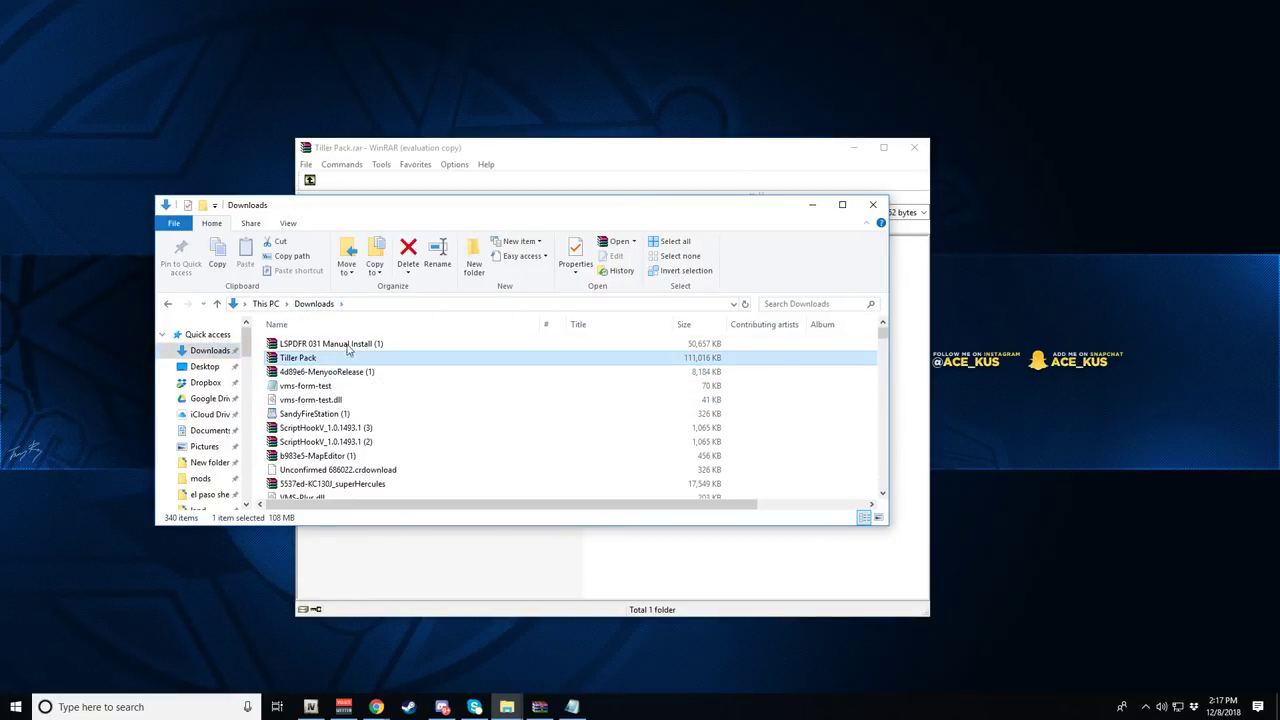
pyautogui.click(872, 205)
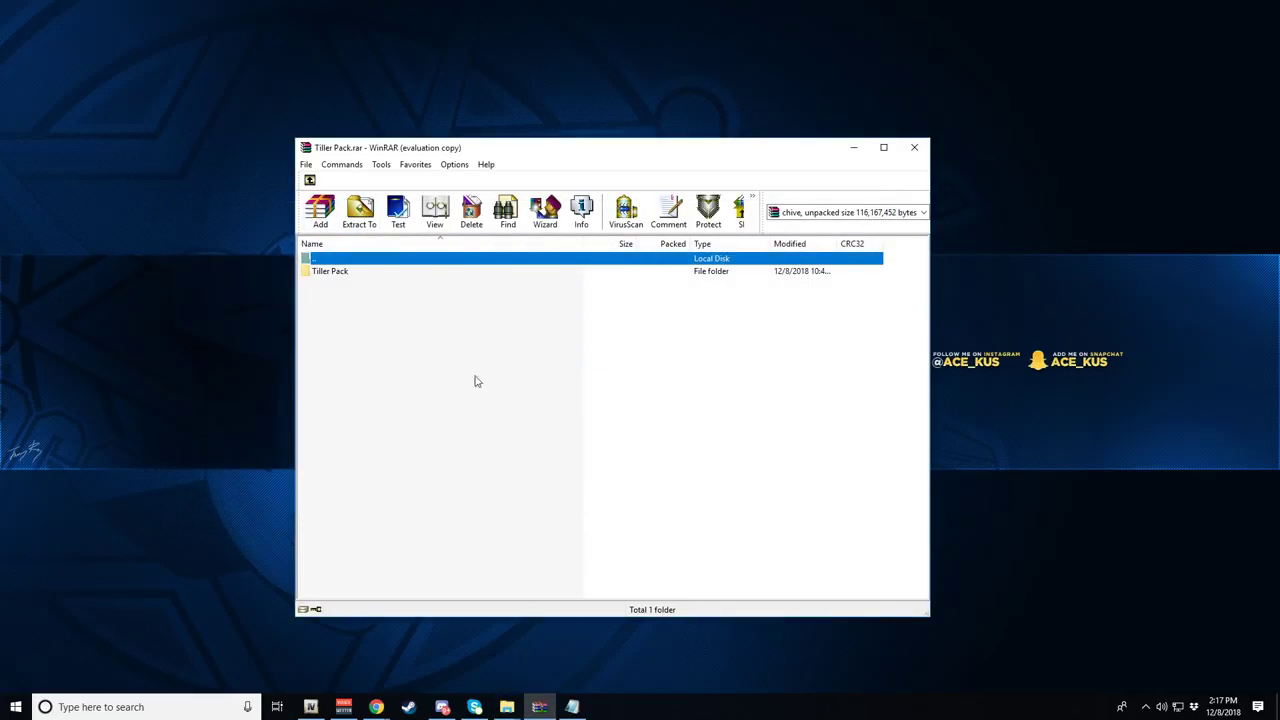
# - Open README.txt from the archive's Tiller Pack folder and bring its whole text into view
pyautogui.doubleClick(336, 272)
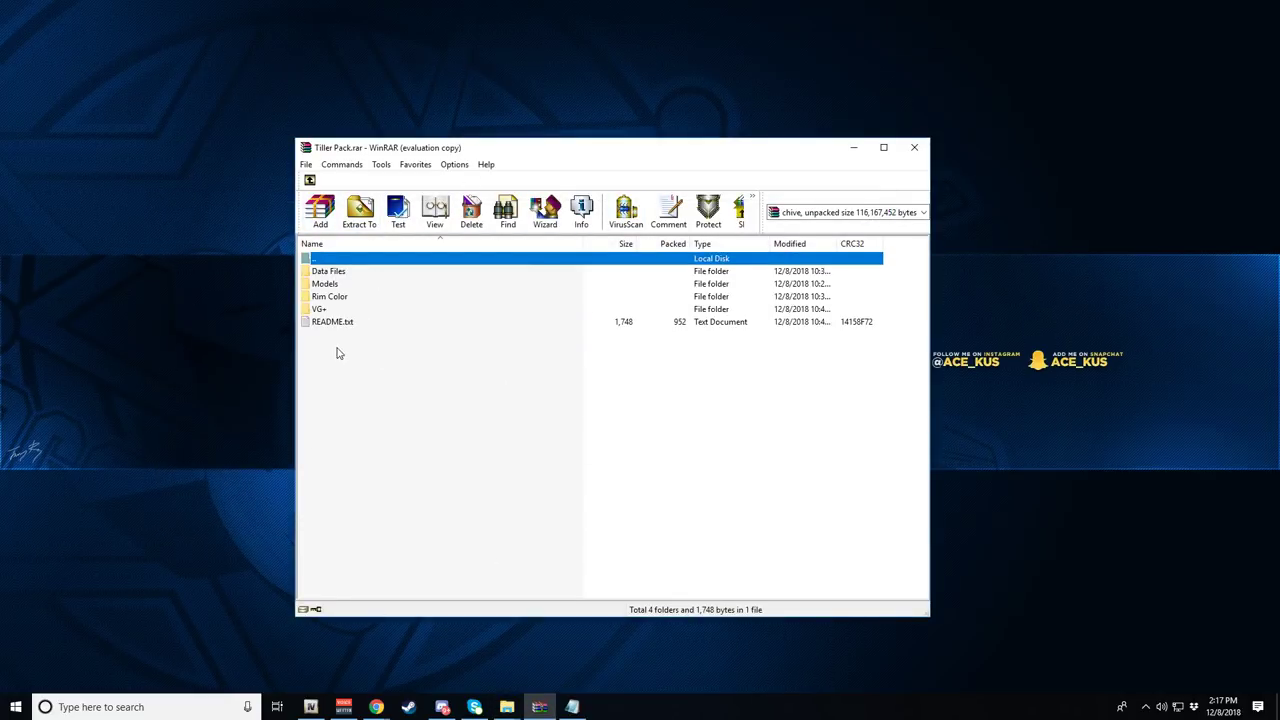
pyautogui.doubleClick(338, 322)
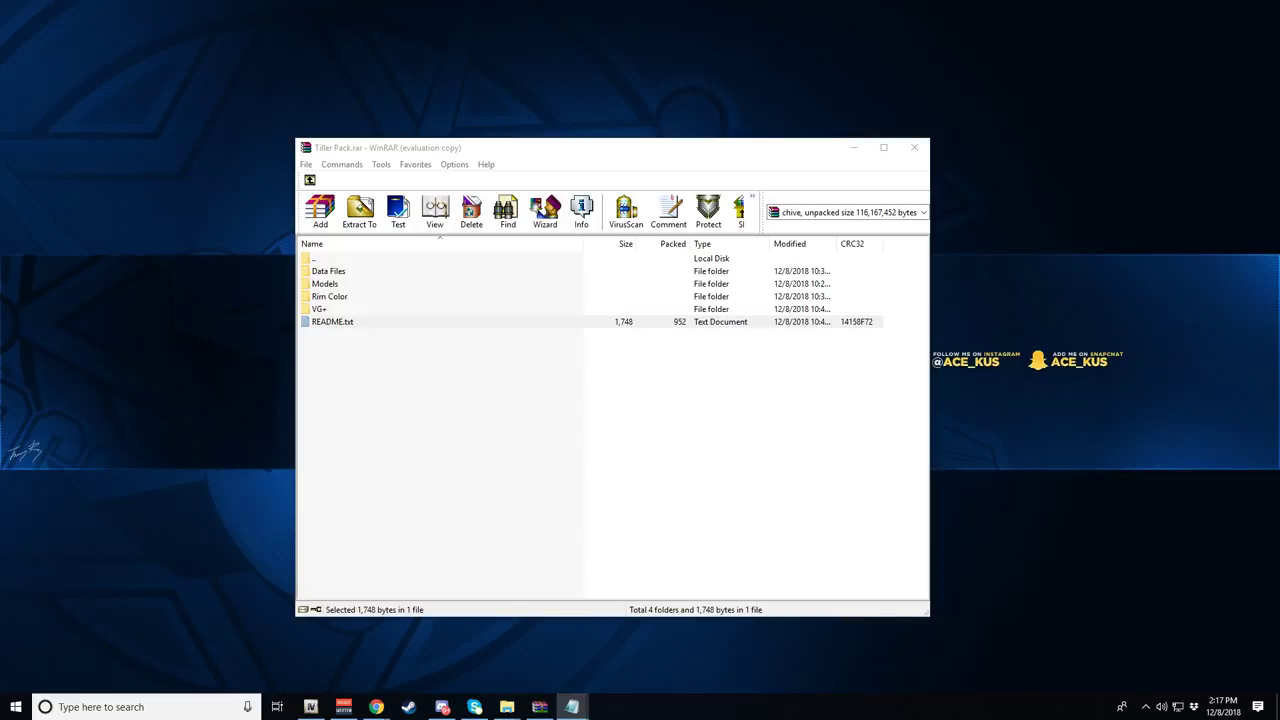
pyautogui.moveTo(574, 377); pyautogui.dragTo(947, 106)
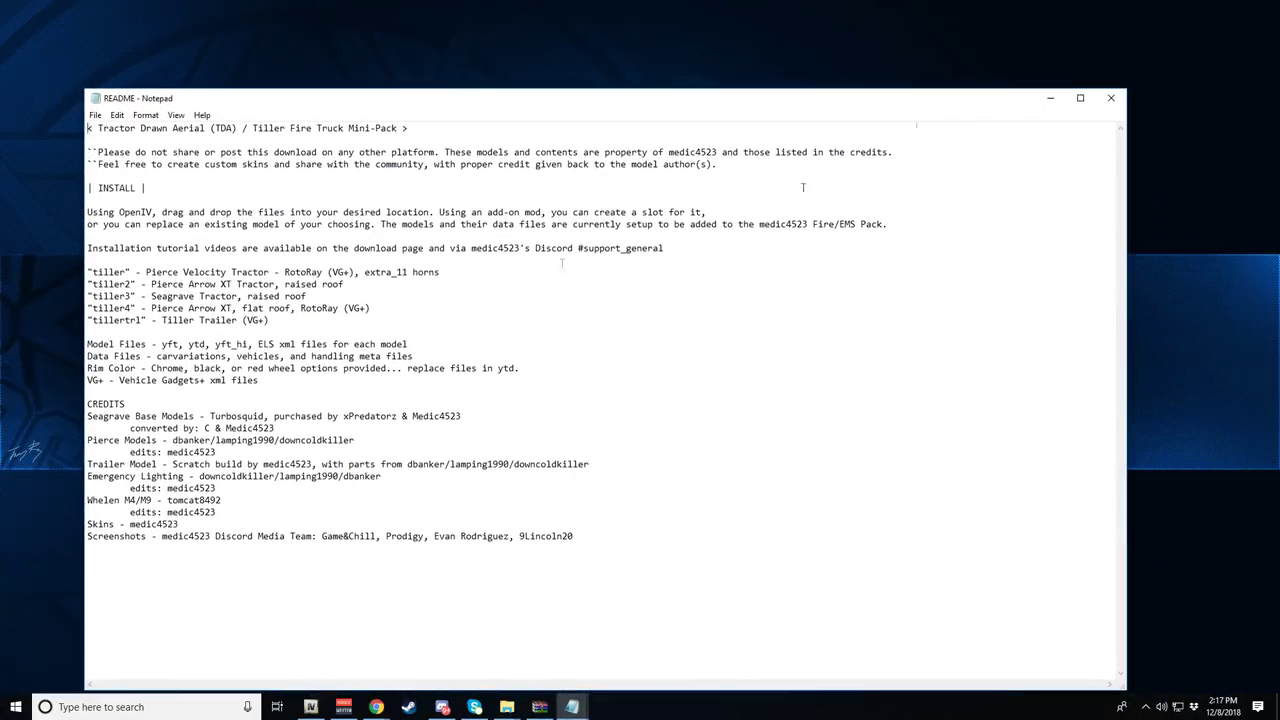
# - Review the README's tiller model names, the extra_11 horns note and the sentence about adding the models to the author's Fire/EMS Pack
pyautogui.moveTo(89, 271); pyautogui.dragTo(135, 320)
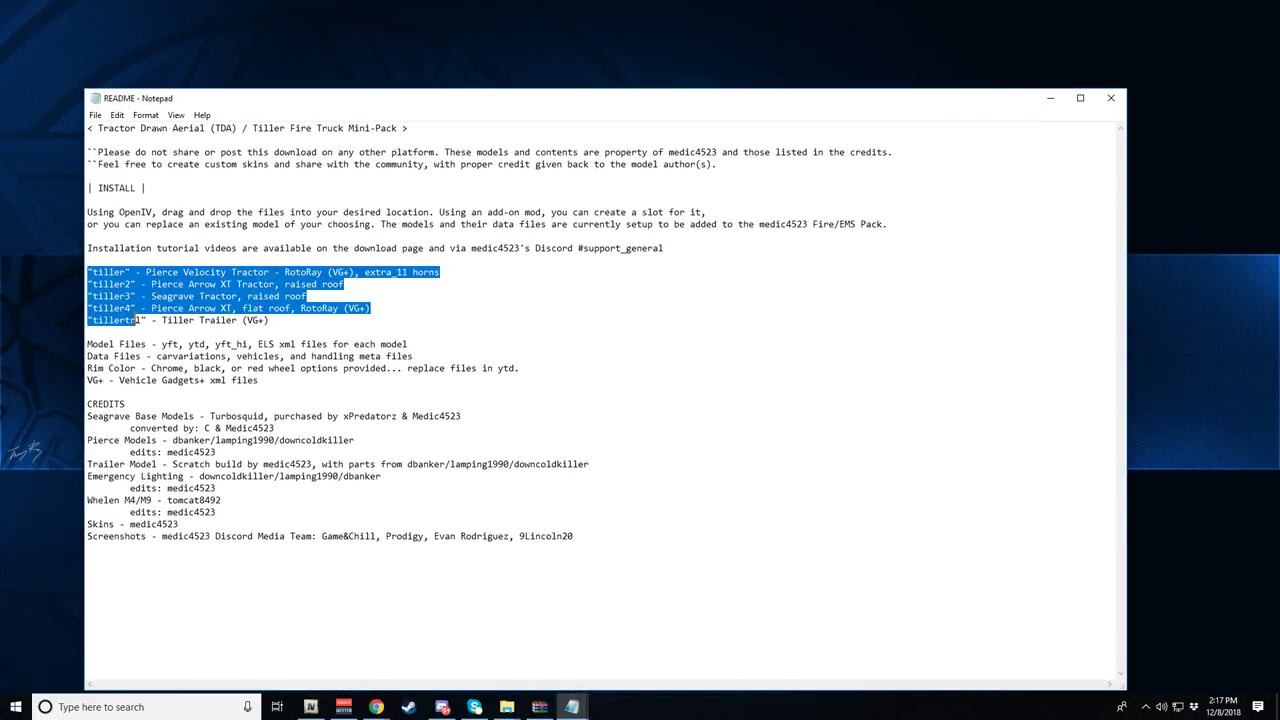
pyautogui.click(147, 321)
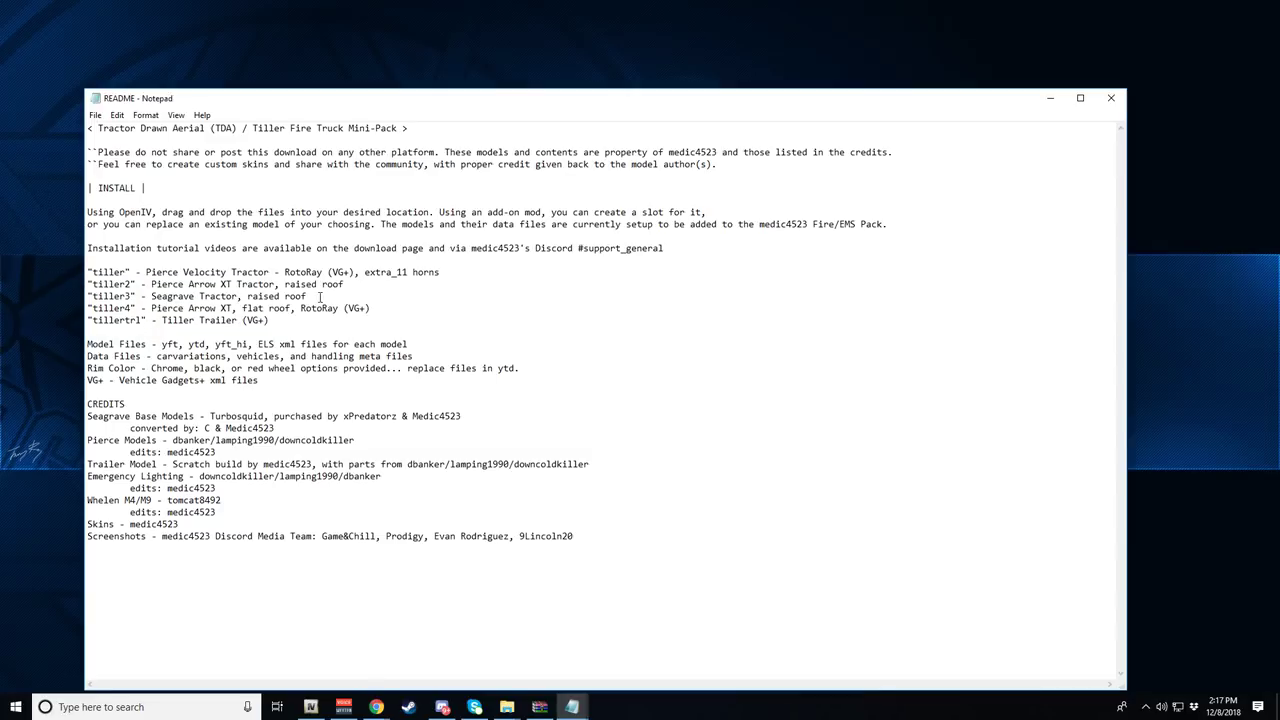
pyautogui.moveTo(237, 321); pyautogui.dragTo(93, 322)
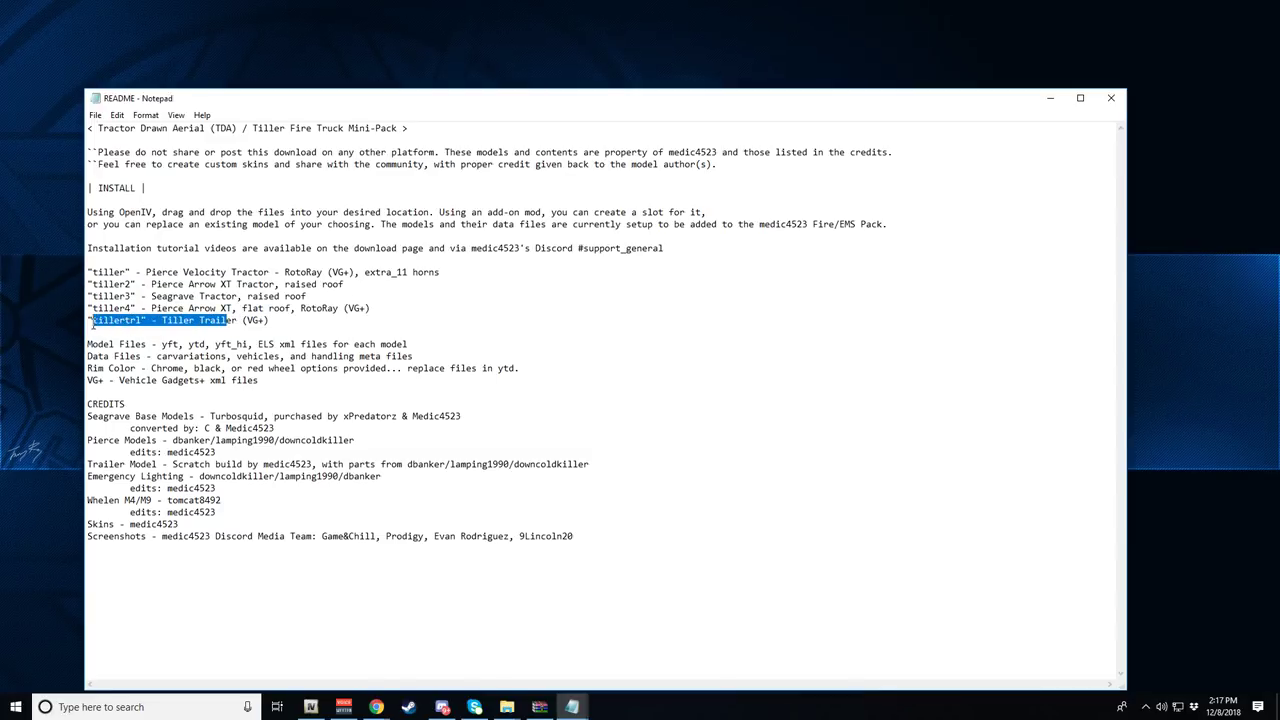
pyautogui.moveTo(92, 322); pyautogui.dragTo(80, 324)
pyautogui.moveTo(162, 297); pyautogui.dragTo(270, 321)
pyautogui.click(270, 308)
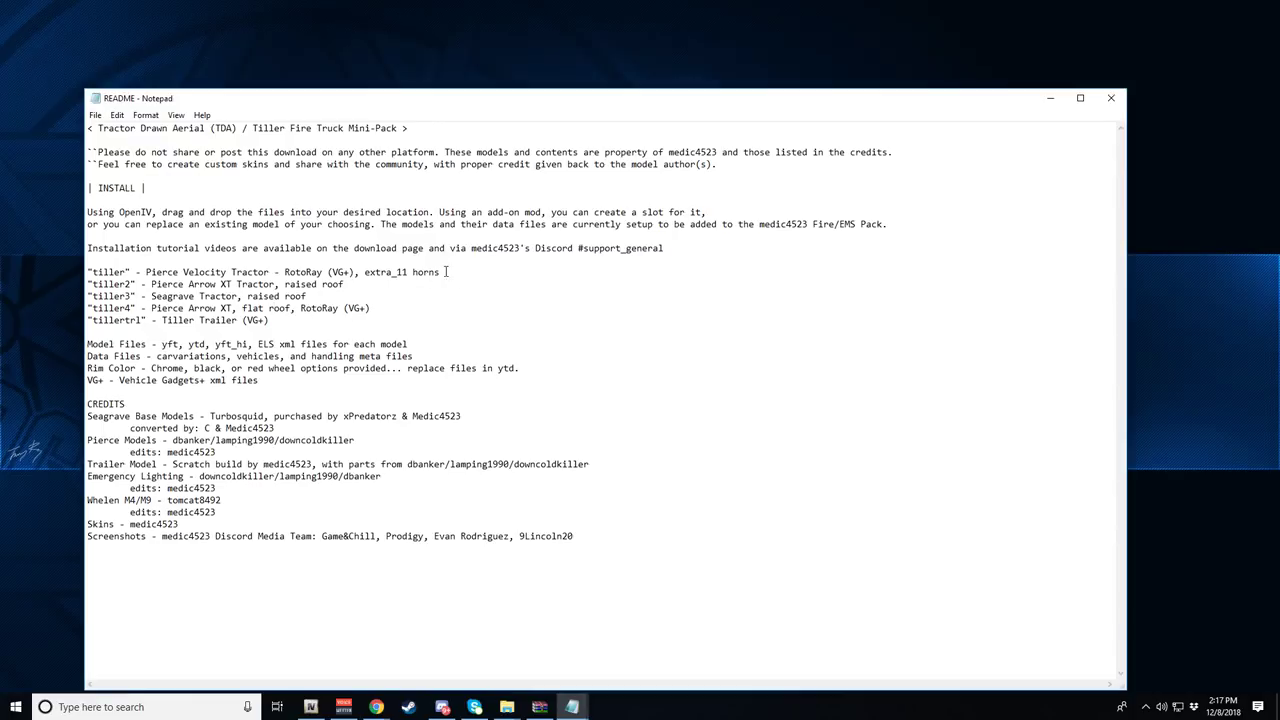
pyautogui.moveTo(447, 271); pyautogui.dragTo(357, 272)
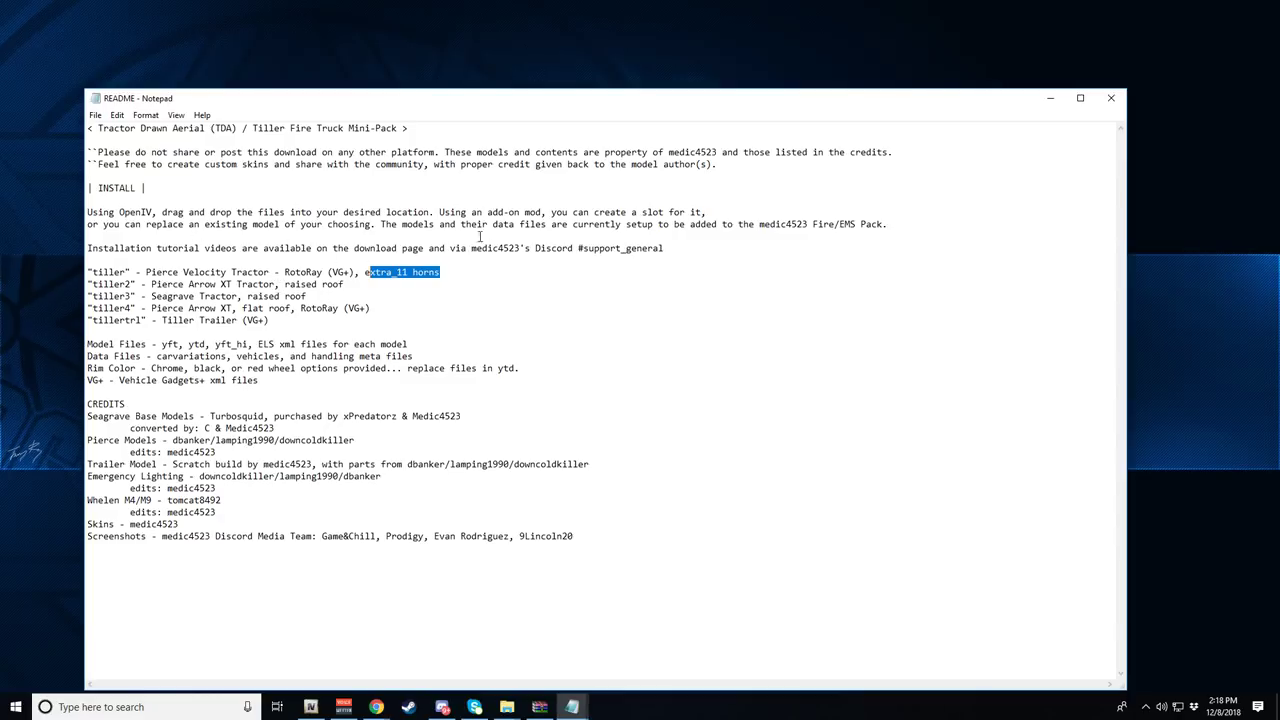
pyautogui.moveTo(381, 225); pyautogui.dragTo(885, 232)
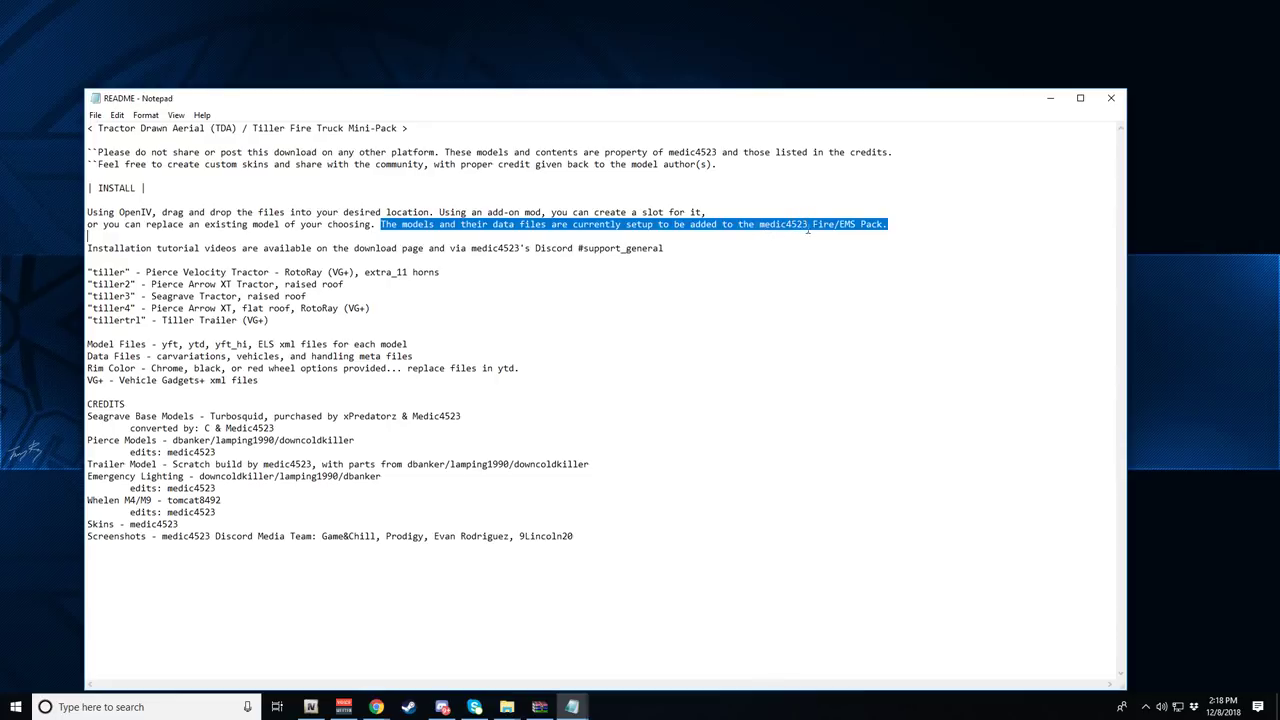
# - Switch to Chrome, list the mod author's other files and find the Fire & EMS Pack [ELS] entry
pyautogui.moveTo(376, 707)
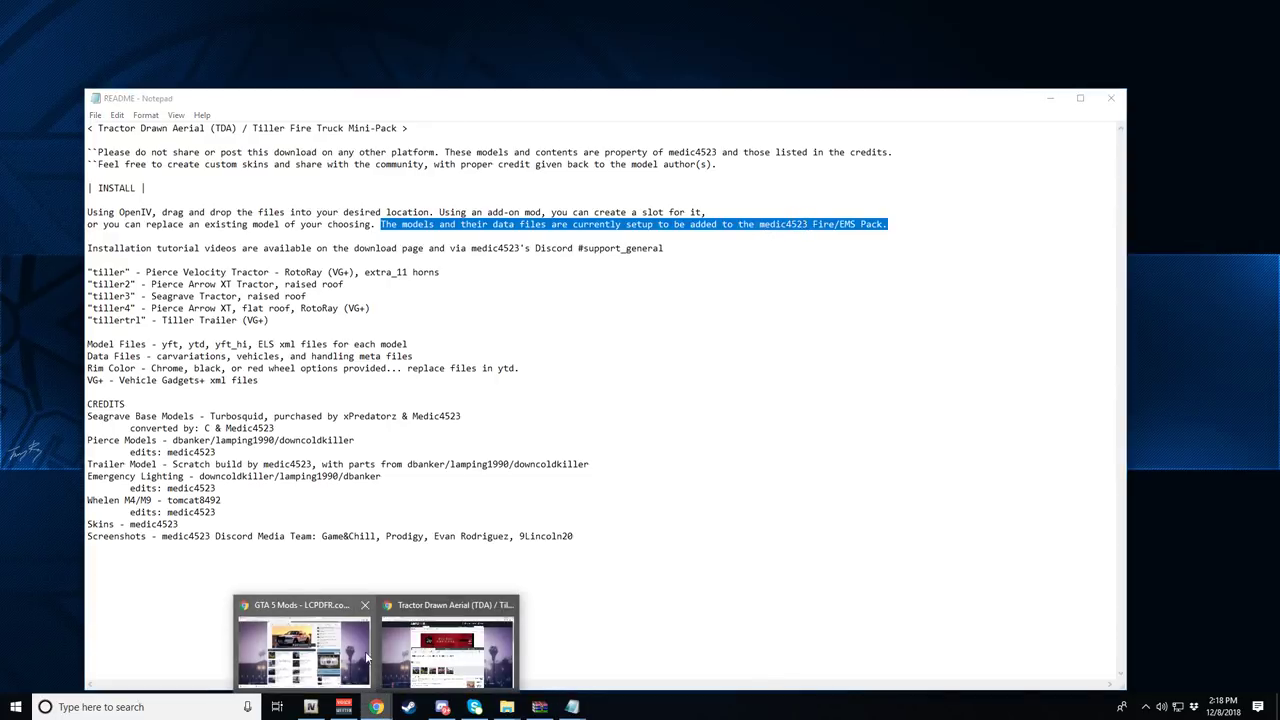
pyautogui.click(433, 655)
pyautogui.click(335, 453)
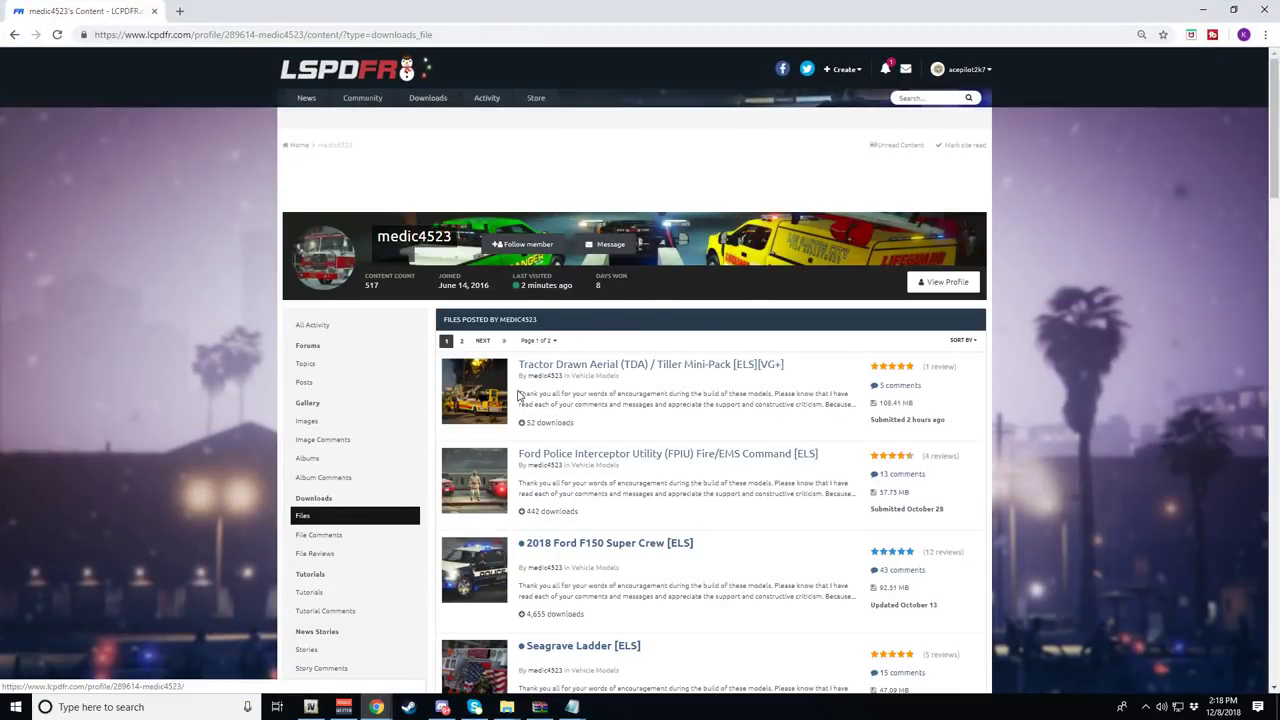
pyautogui.scroll(-3, 517, 402)
pyautogui.scroll(-2, 543, 371)
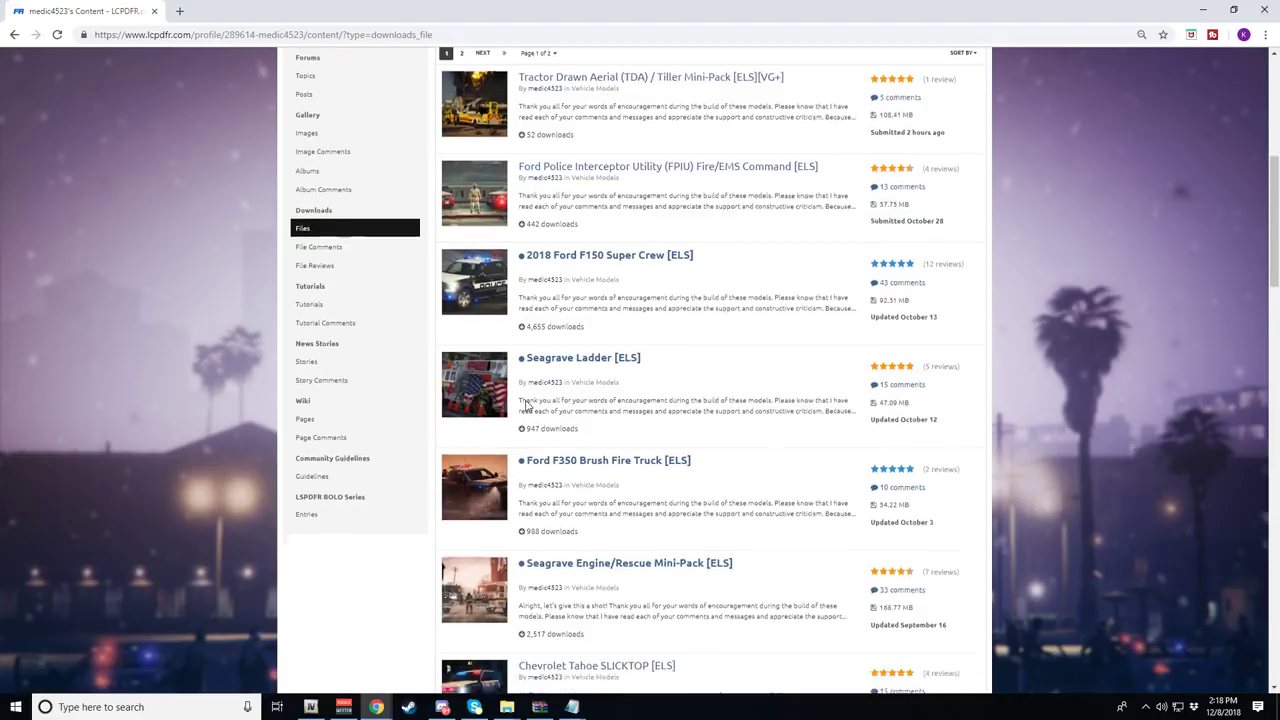
pyautogui.scroll(-1, 570, 412)
pyautogui.scroll(-10, 565, 418)
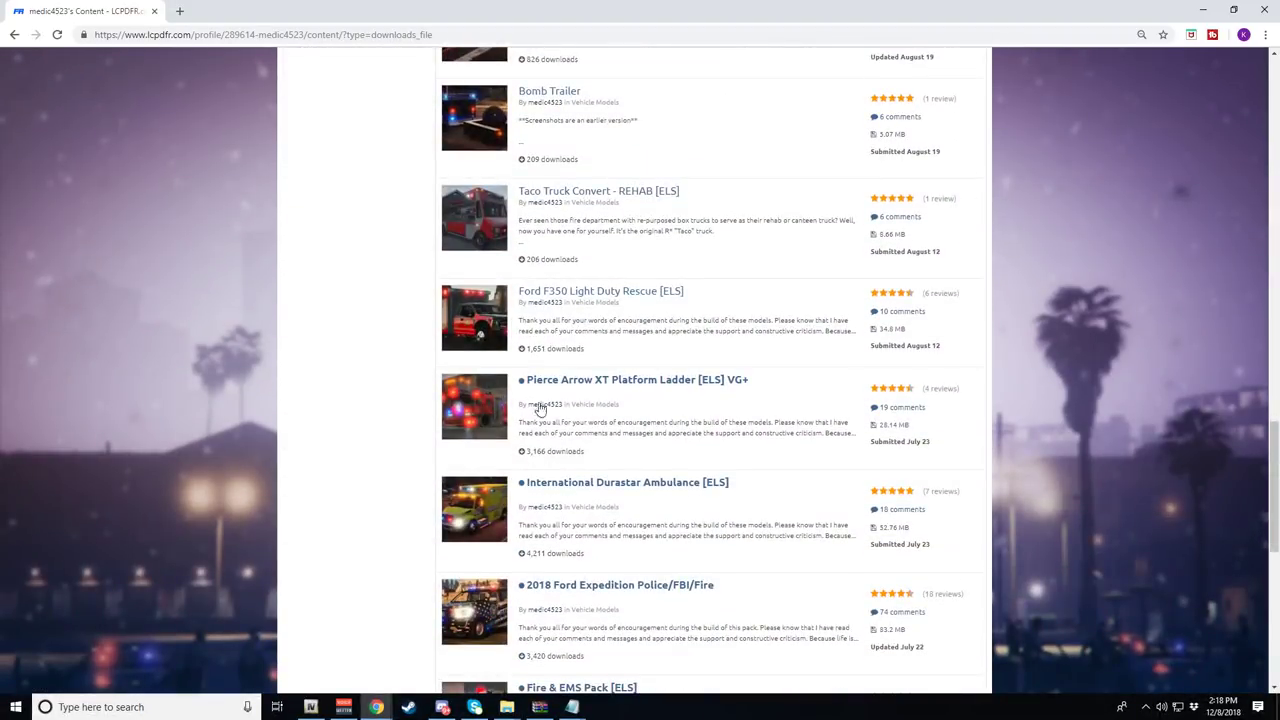
pyautogui.scroll(-3, 565, 406)
pyautogui.scroll(-2, 556, 511)
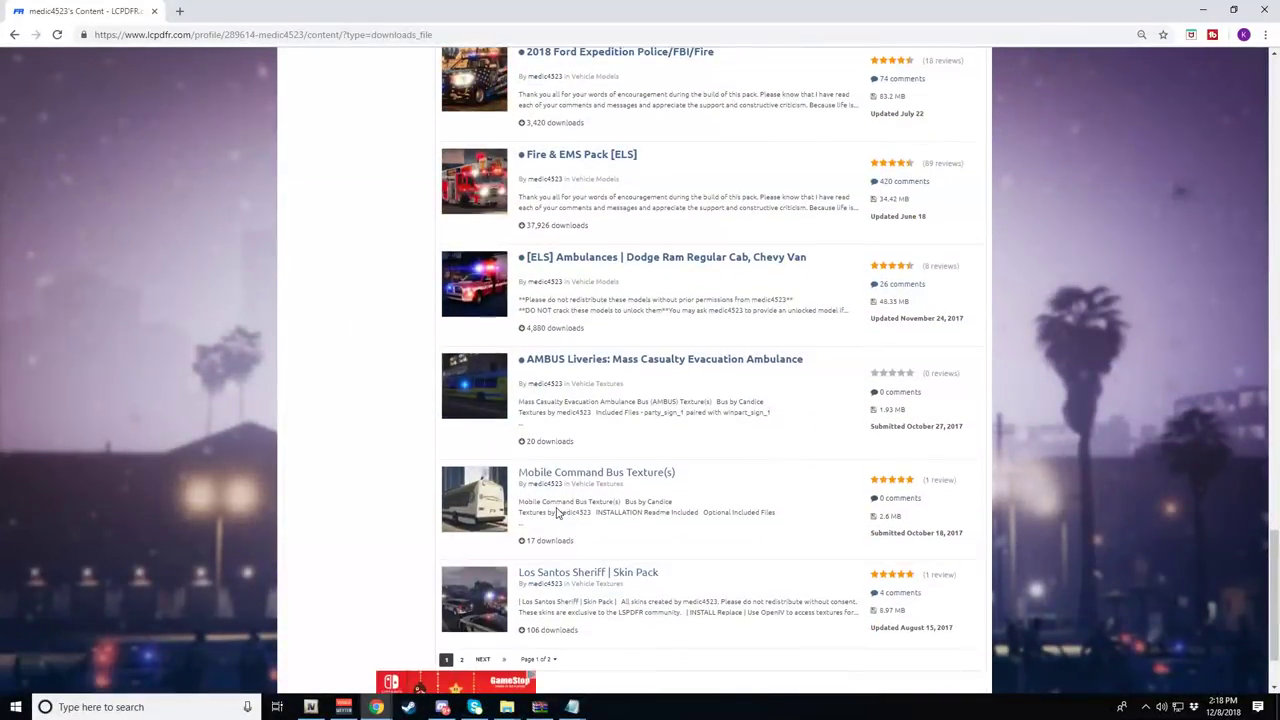
pyautogui.moveTo(588, 157); pyautogui.dragTo(534, 171)
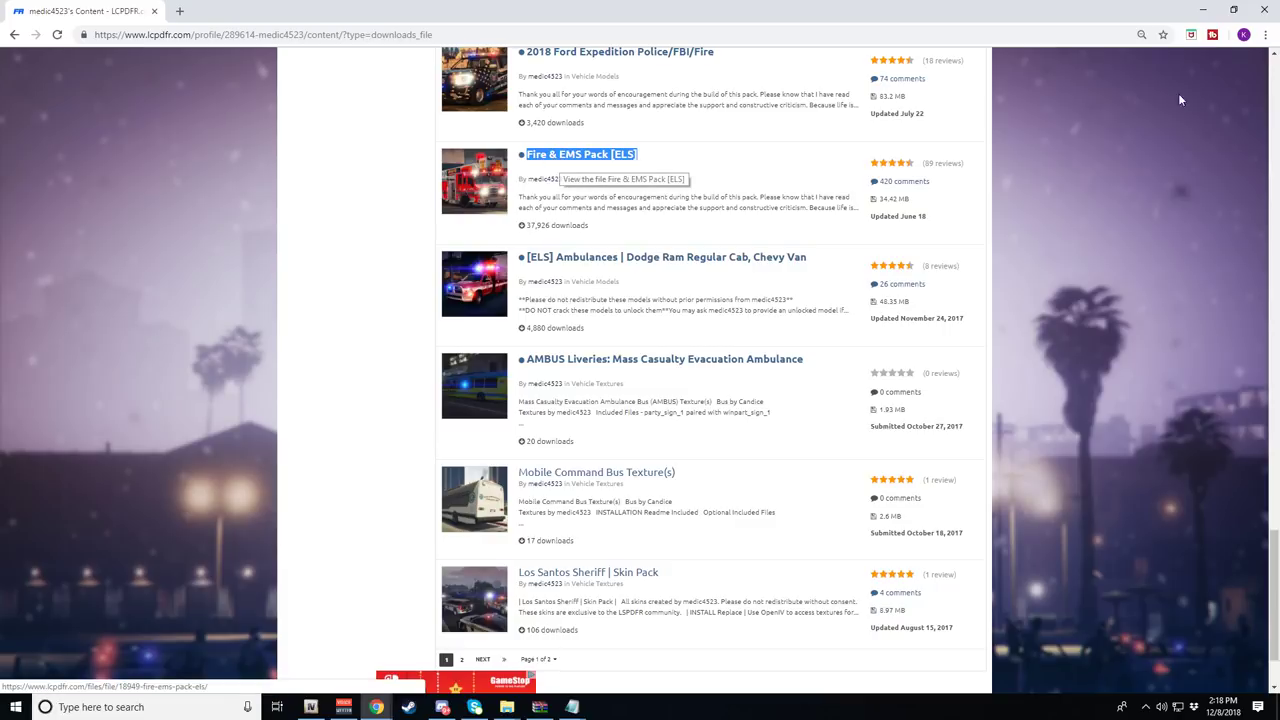
# - Minimise the browser and the README, and switch to OpenIV, moving its window clear of the archive's file list
pyautogui.click(1200, 14)
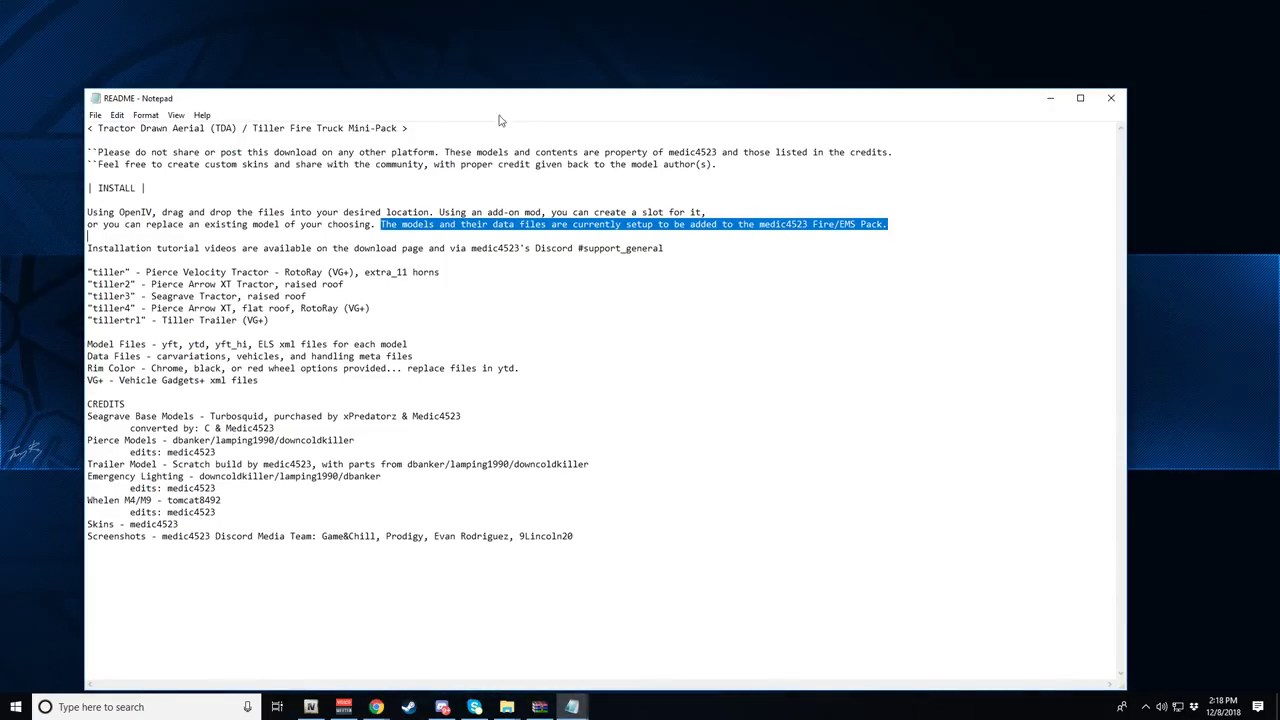
pyautogui.click(1052, 96)
pyautogui.click(311, 707)
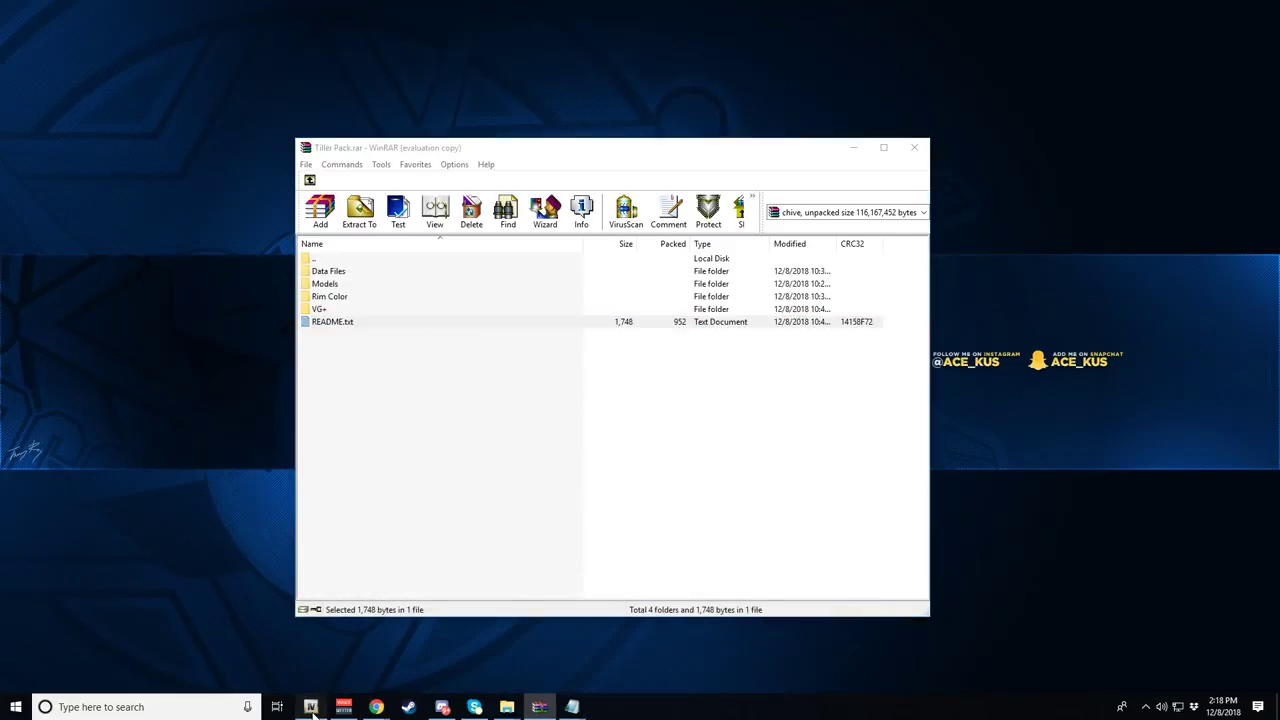
pyautogui.moveTo(543, 29); pyautogui.dragTo(737, 41)
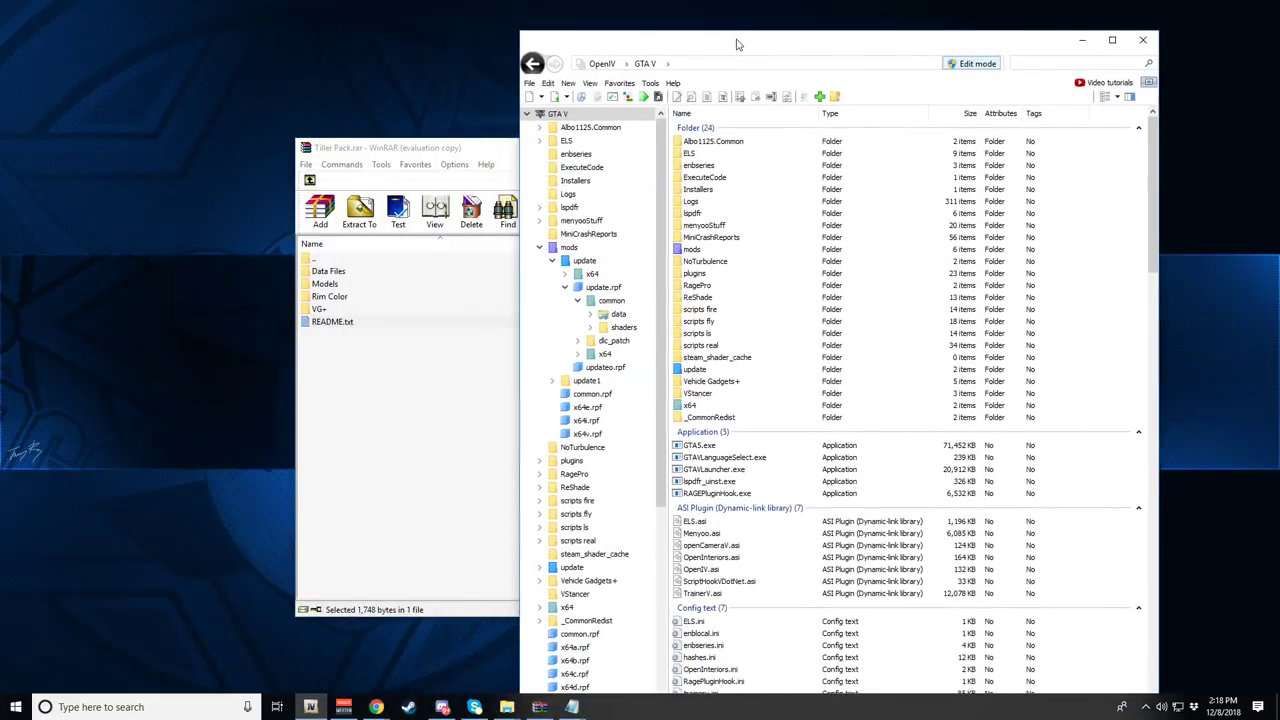
# - Open the archive's Models folder in WinRAR and fit its narrowed window beside OpenIV's folder tree
pyautogui.moveTo(406, 150); pyautogui.dragTo(133, 205)
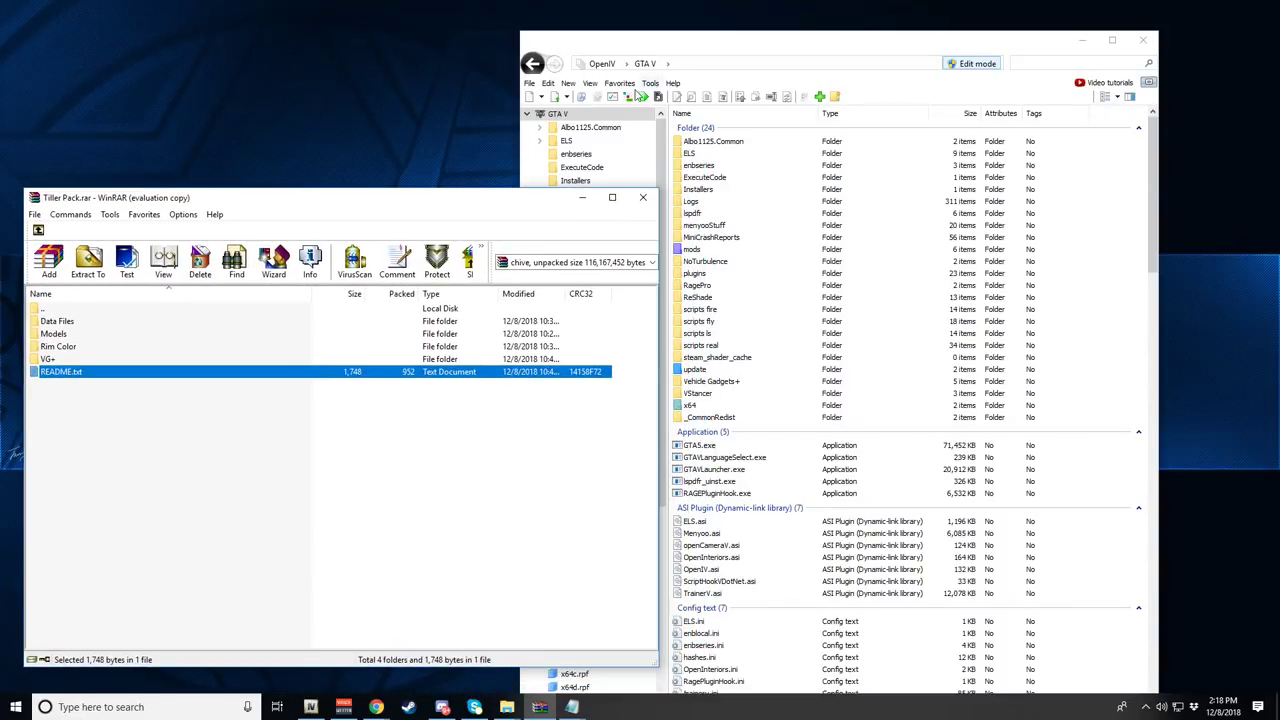
pyautogui.doubleClick(77, 334)
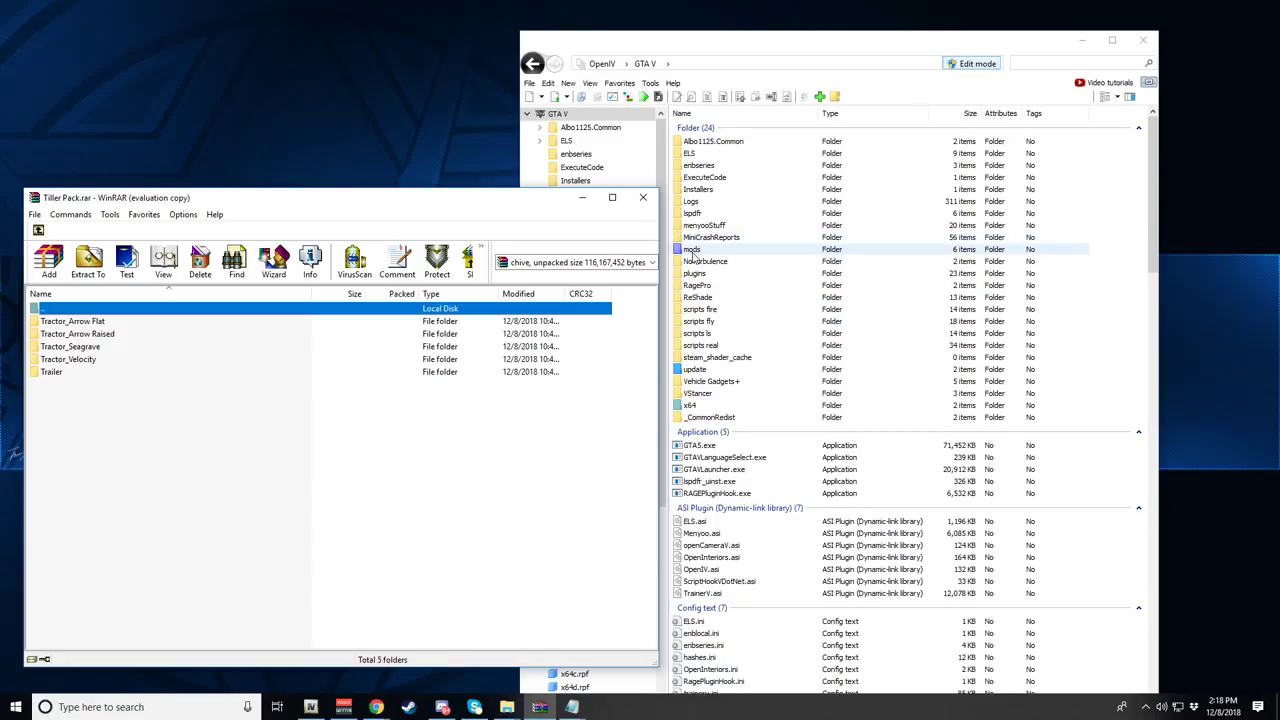
pyautogui.click(697, 252)
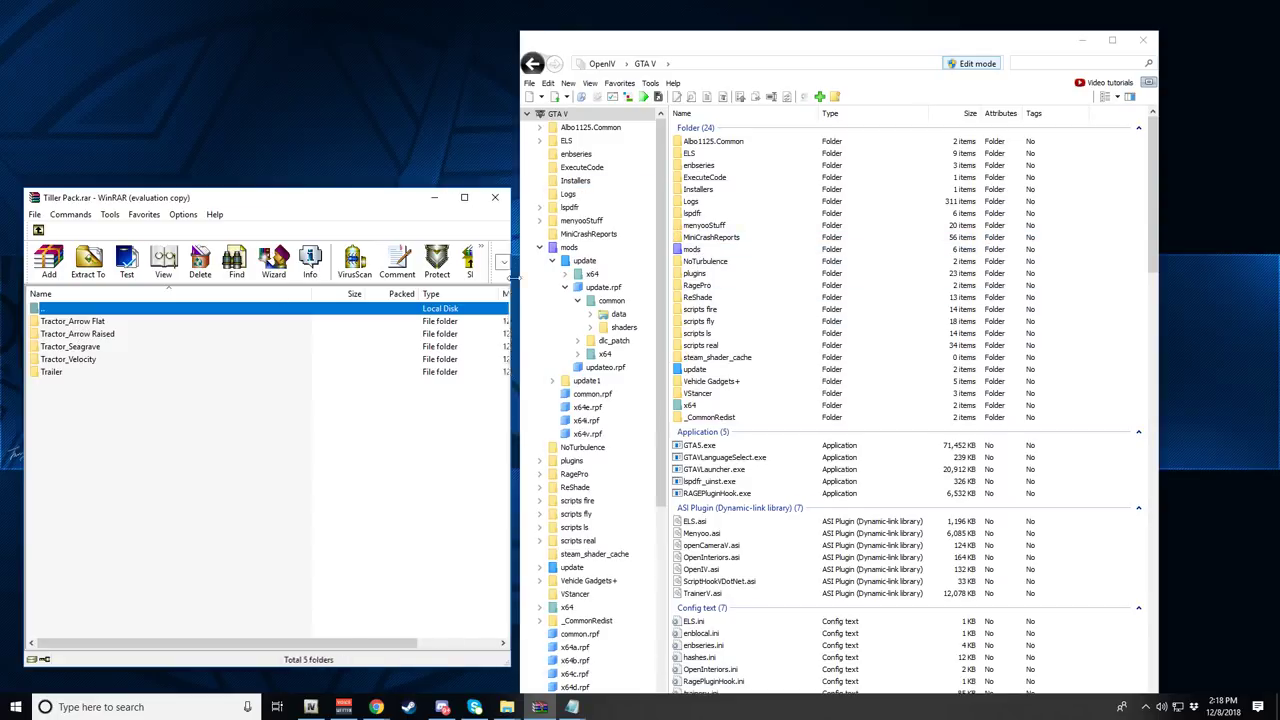
pyautogui.doubleClick(723, 250)
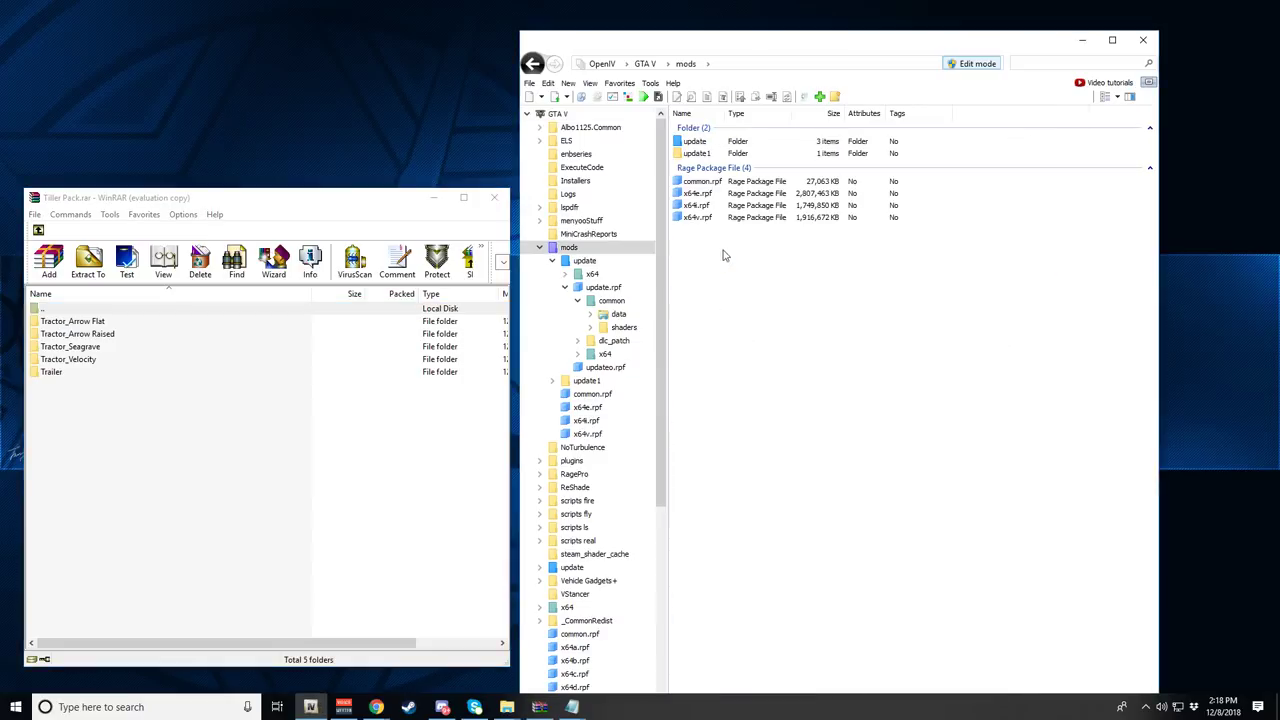
pyautogui.doubleClick(700, 144)
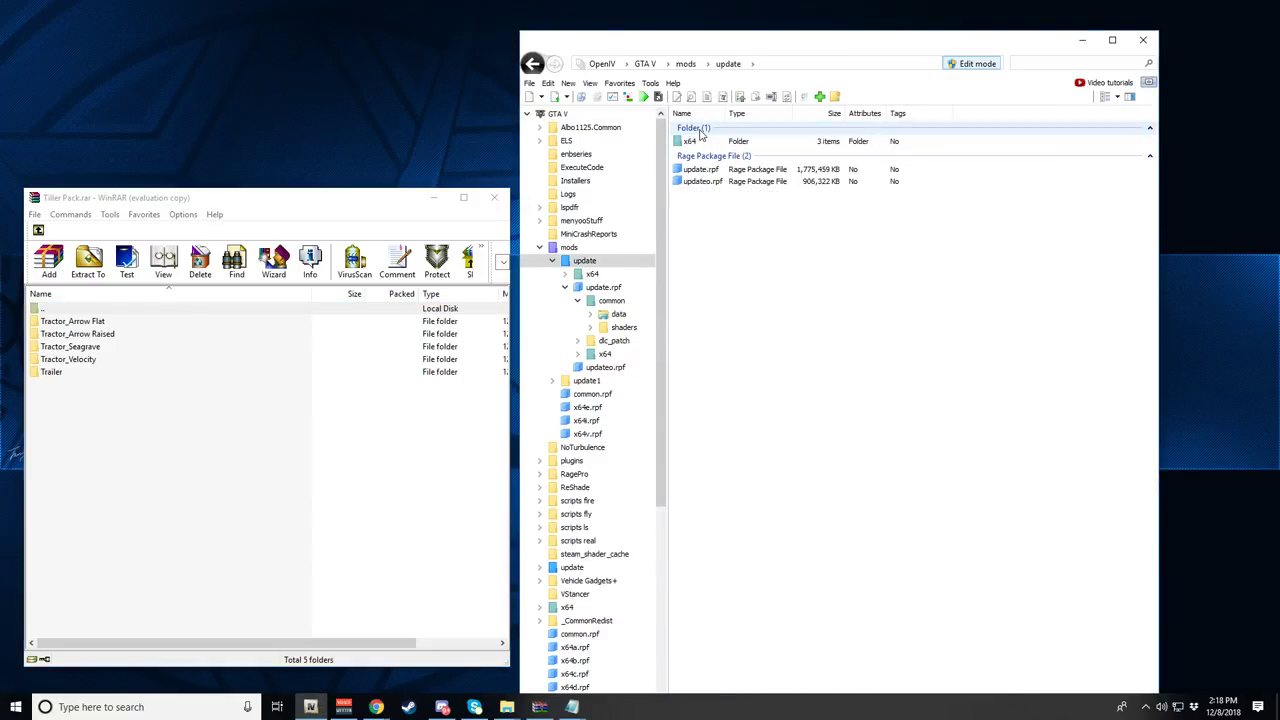
pyautogui.click(650, 66)
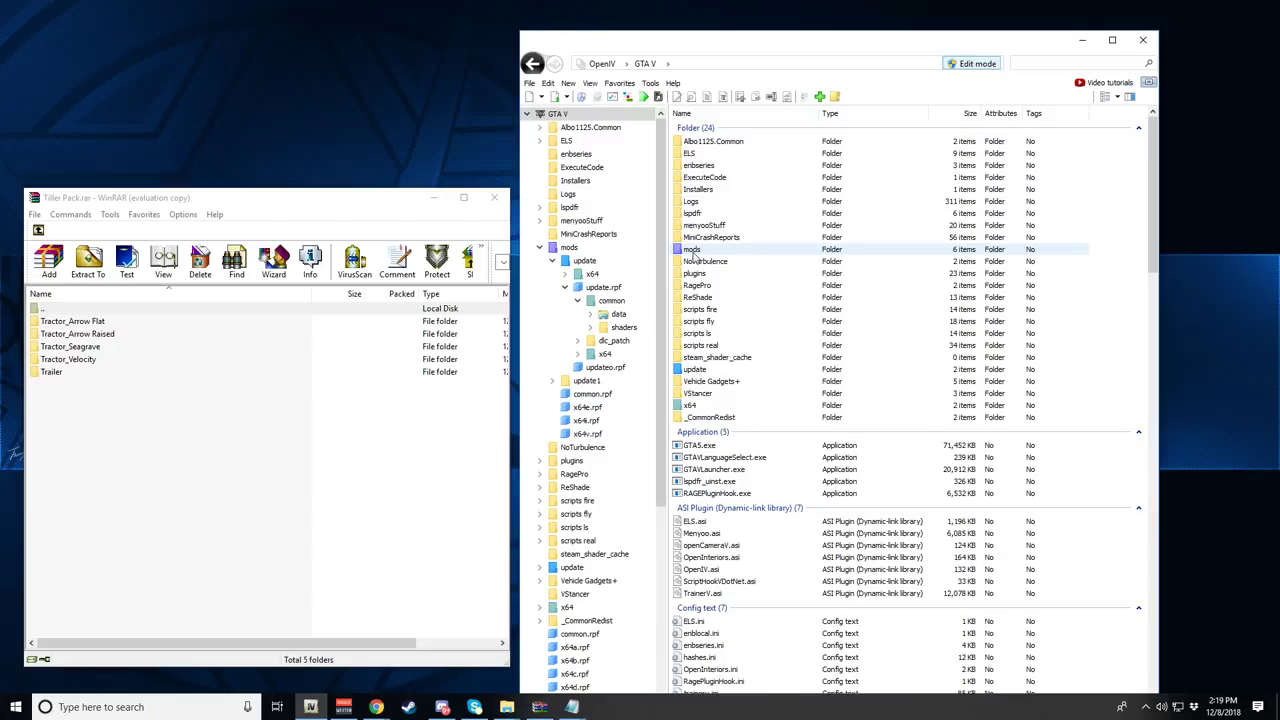
# - Open the medic4523 folder under mods > update > x64 > dlcpacks in OpenIV
pyautogui.doubleClick(690, 251)
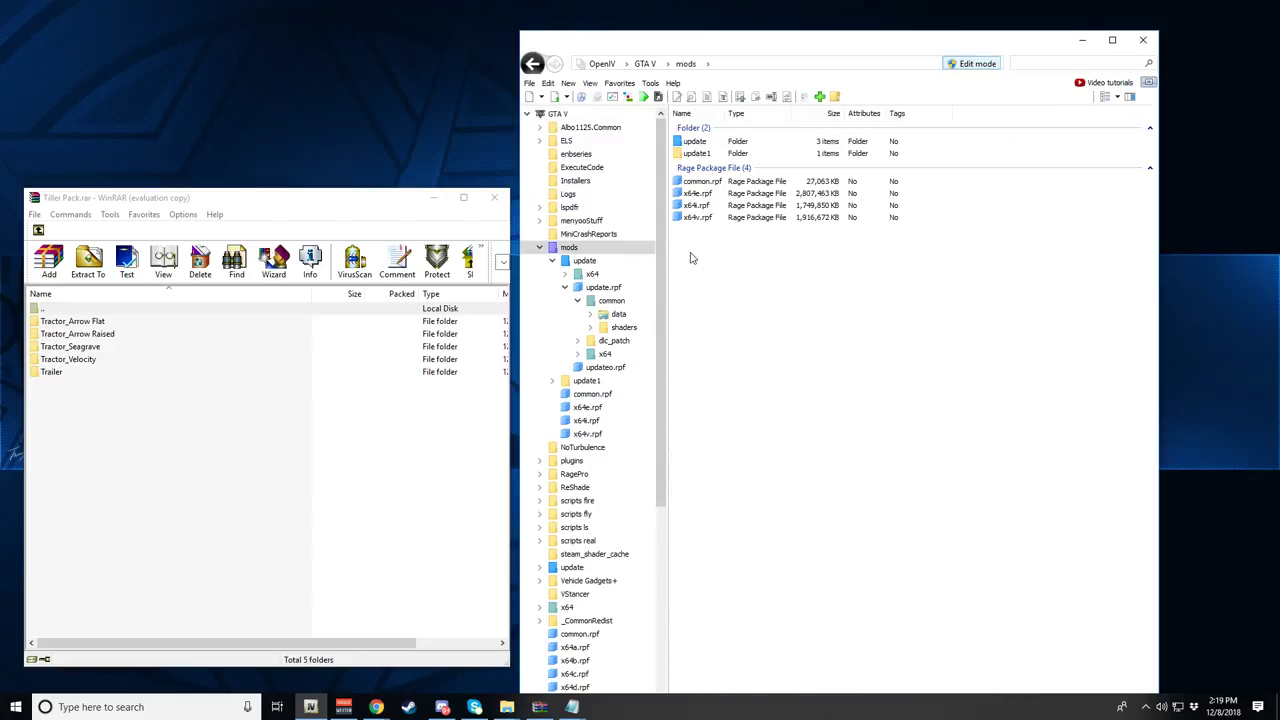
pyautogui.click(699, 143)
pyautogui.doubleClick(701, 143)
pyautogui.doubleClick(707, 144)
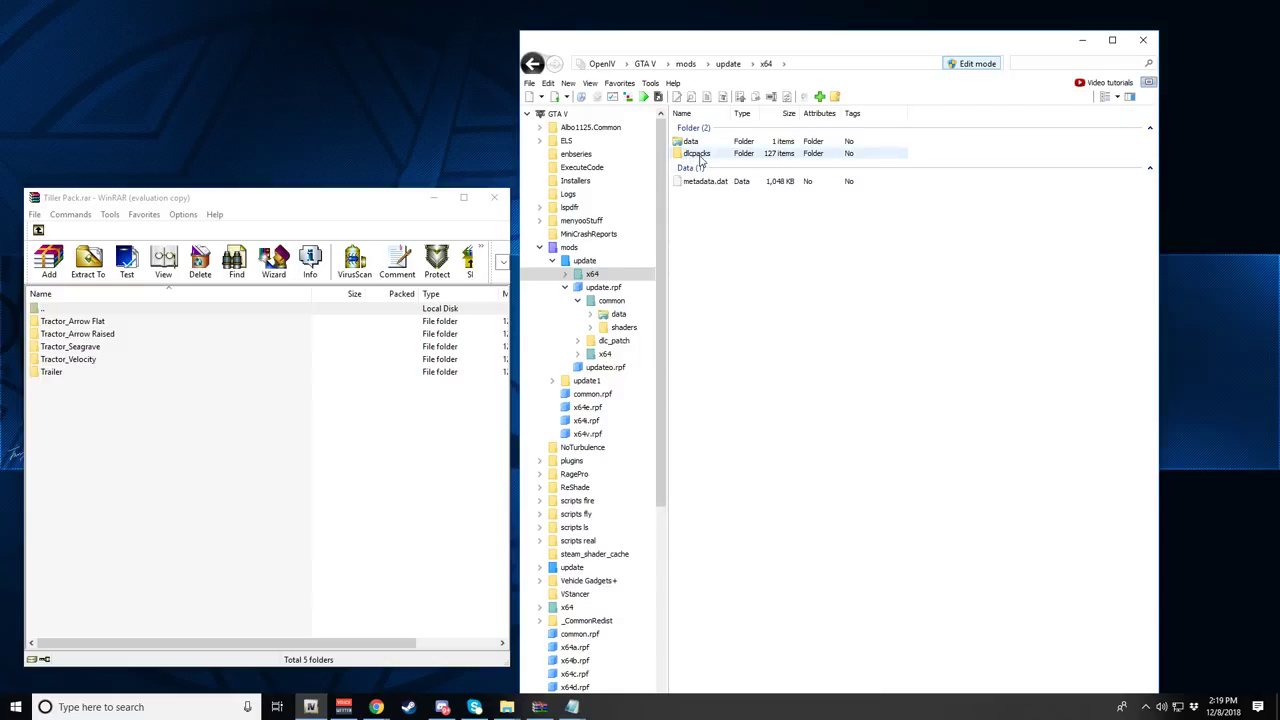
pyautogui.doubleClick(712, 156)
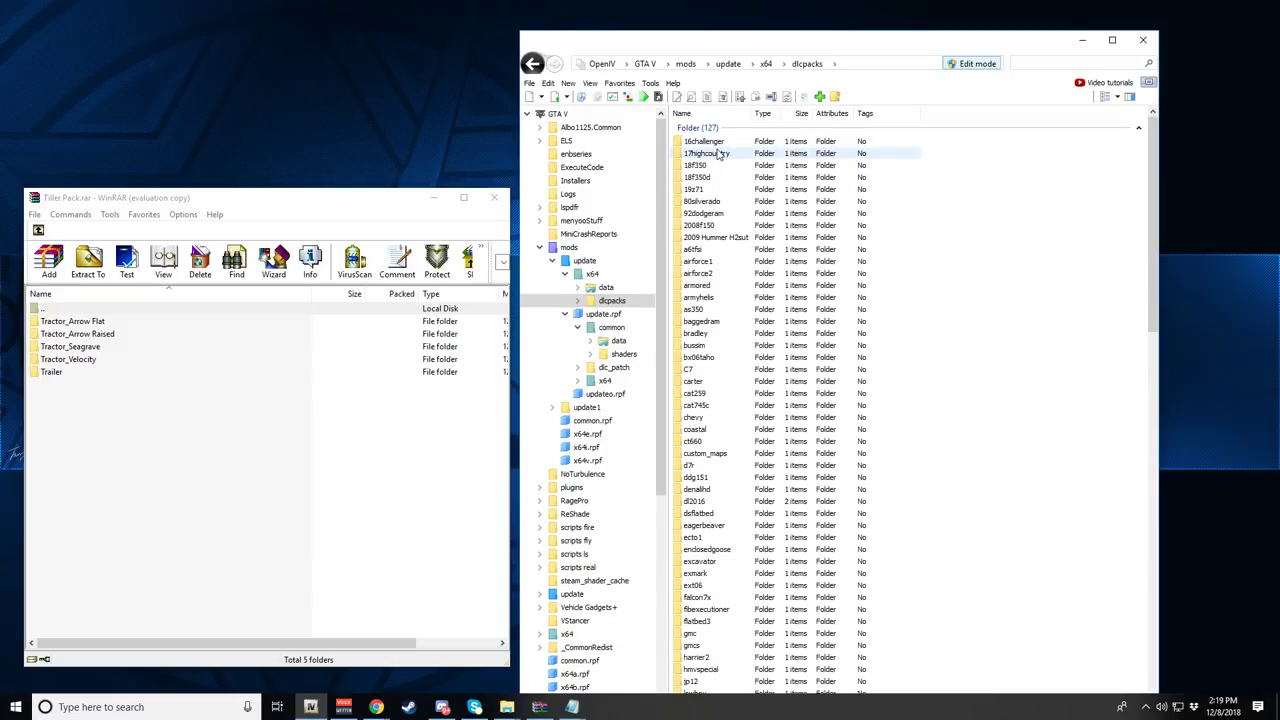
pyautogui.scroll(-1, 728, 342)
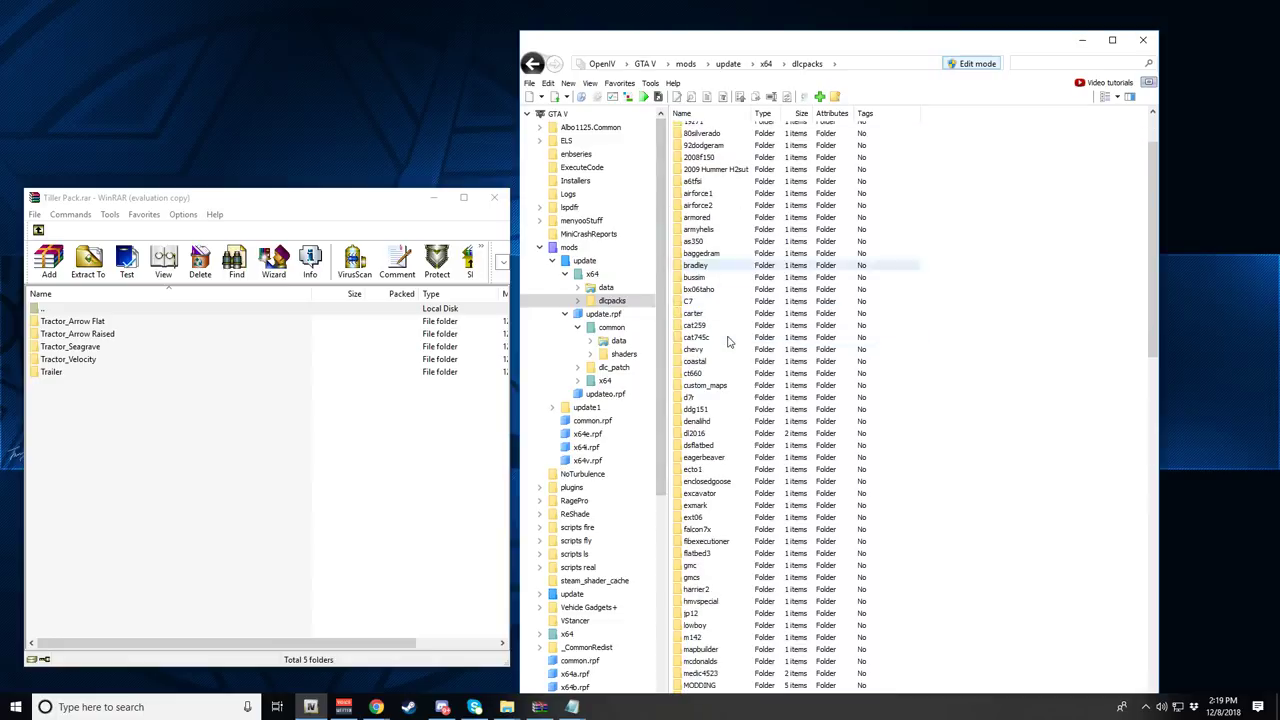
pyautogui.scroll(-5, 720, 455)
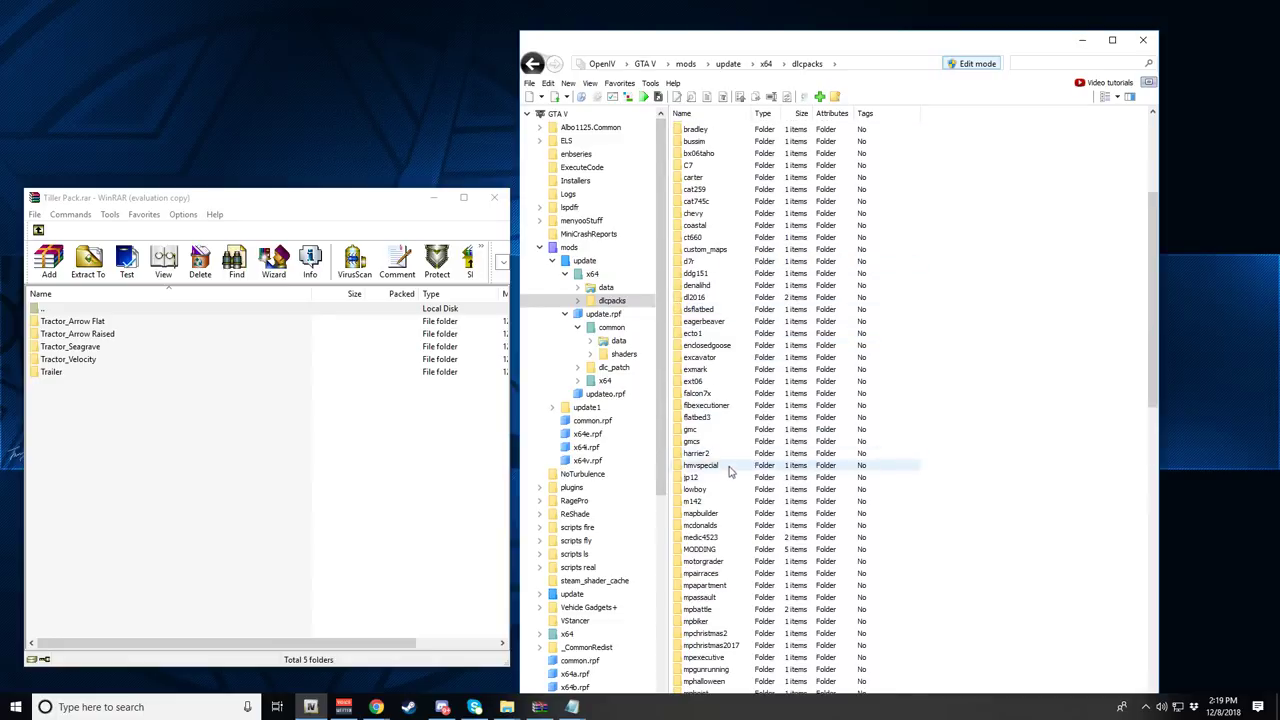
pyautogui.click(700, 540)
pyautogui.doubleClick(701, 539)
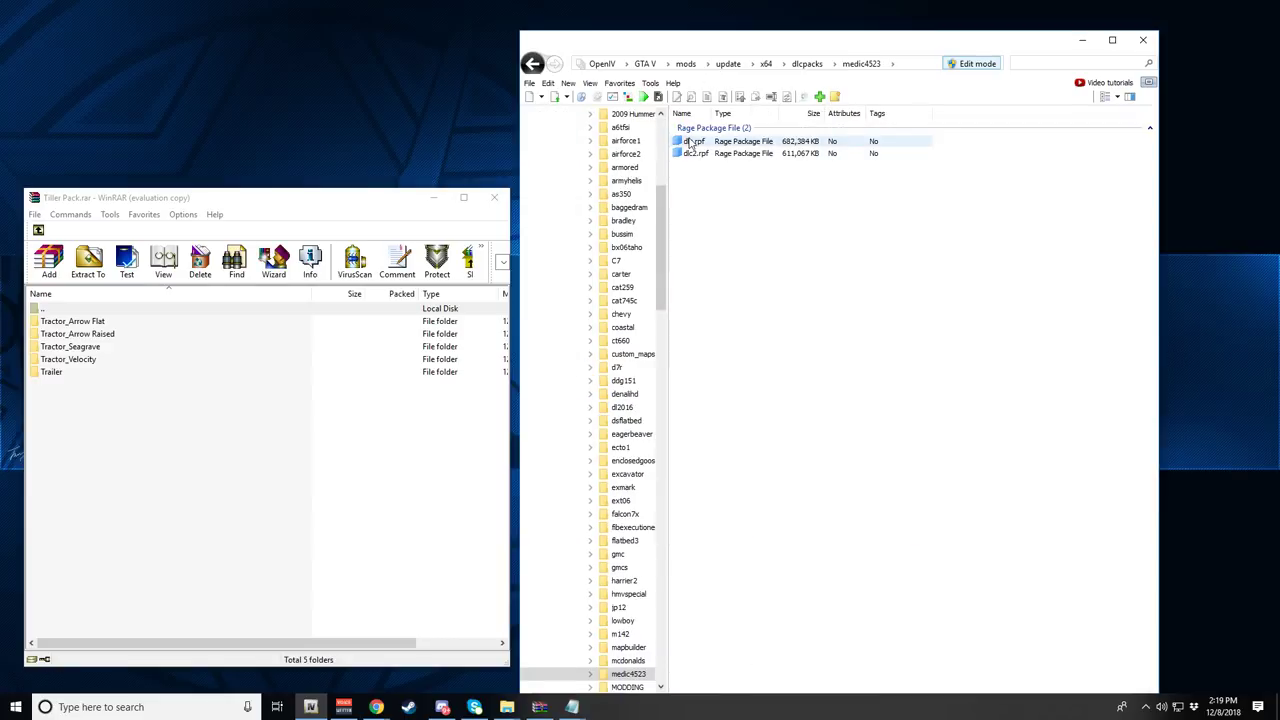
# - Open medic4523's dlc.rpf and go through x64 > levels > gta5 > vehicles to the archive holding the vehicle model files
pyautogui.doubleClick(690, 143)
pyautogui.click(532, 63)
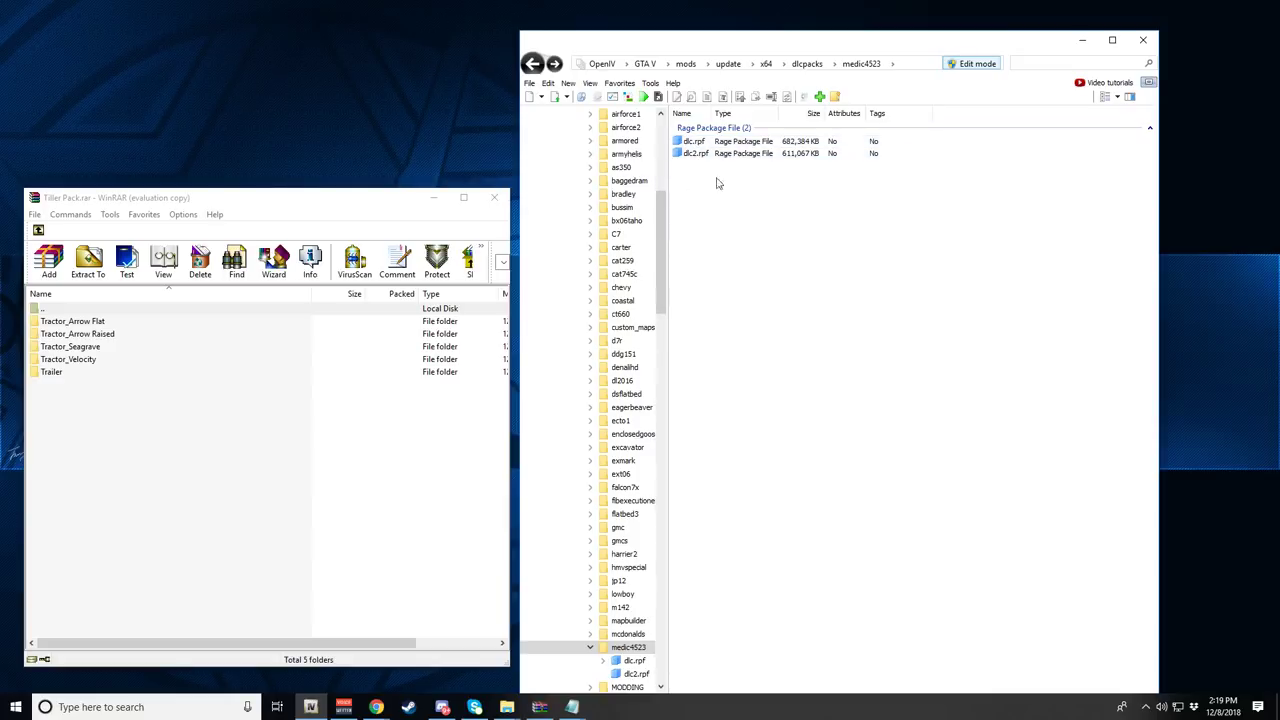
pyautogui.click(695, 147)
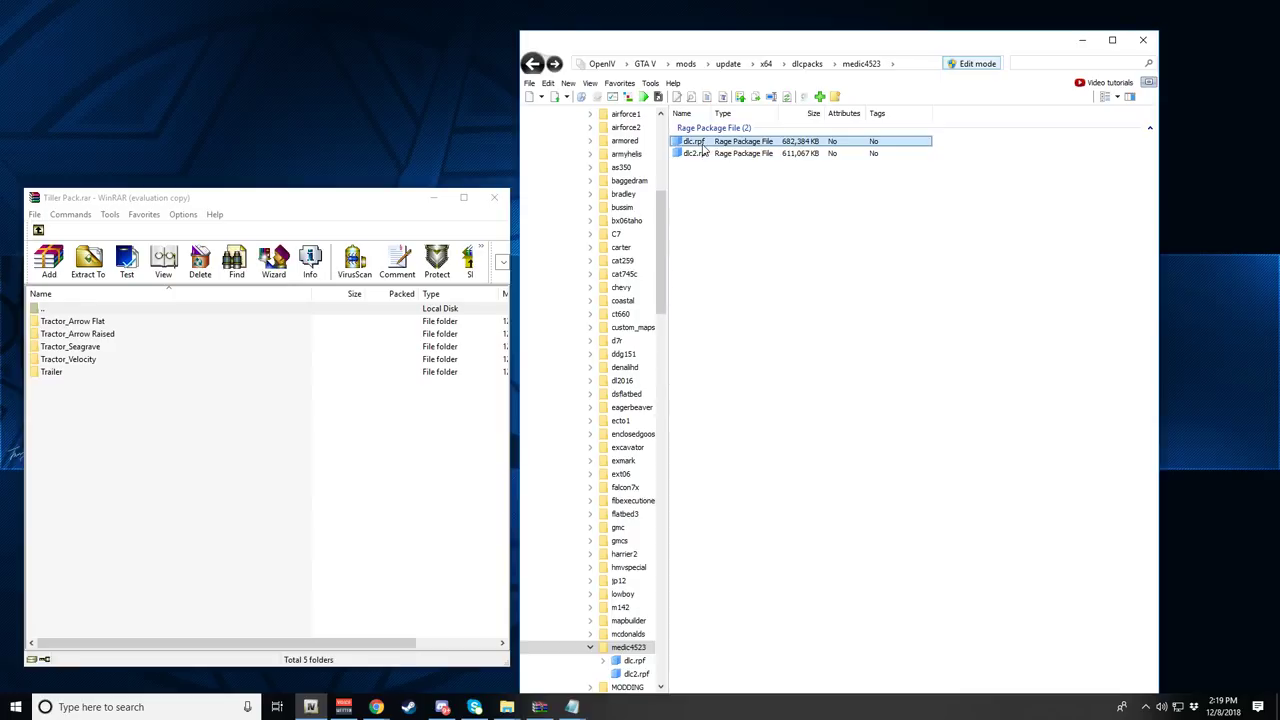
pyautogui.doubleClick(706, 145)
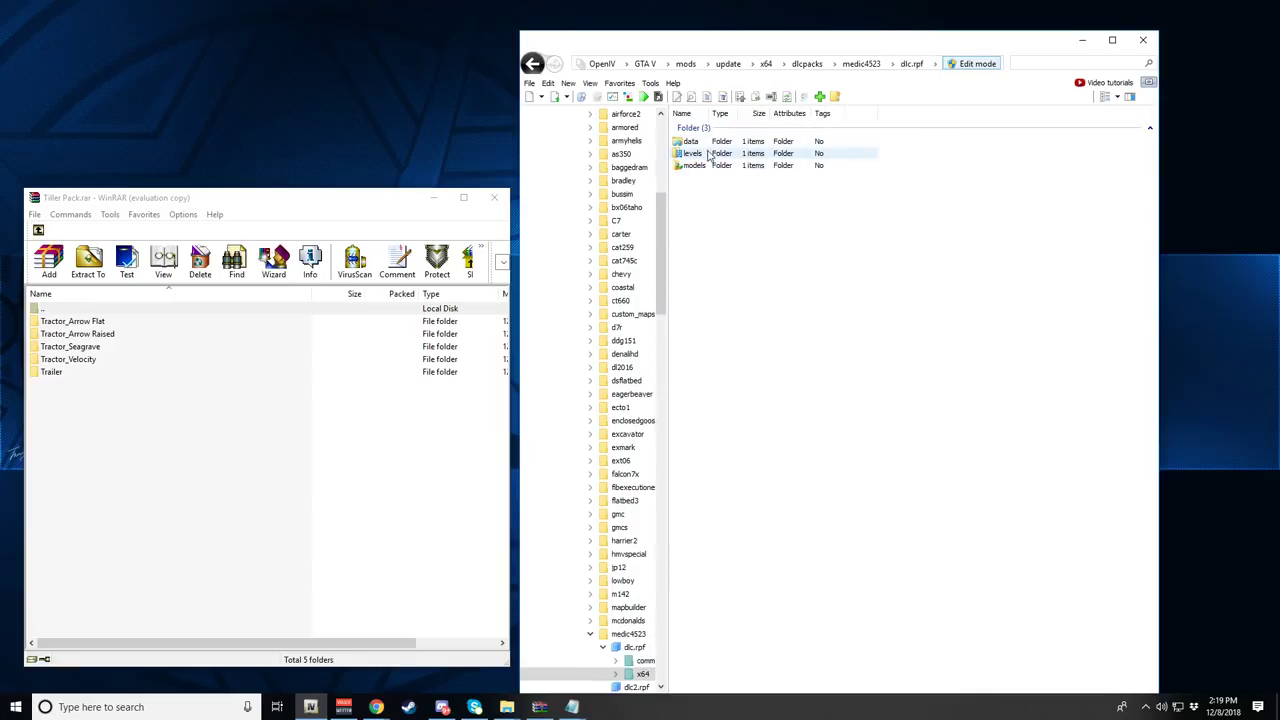
pyautogui.click(712, 156)
pyautogui.doubleClick(712, 156)
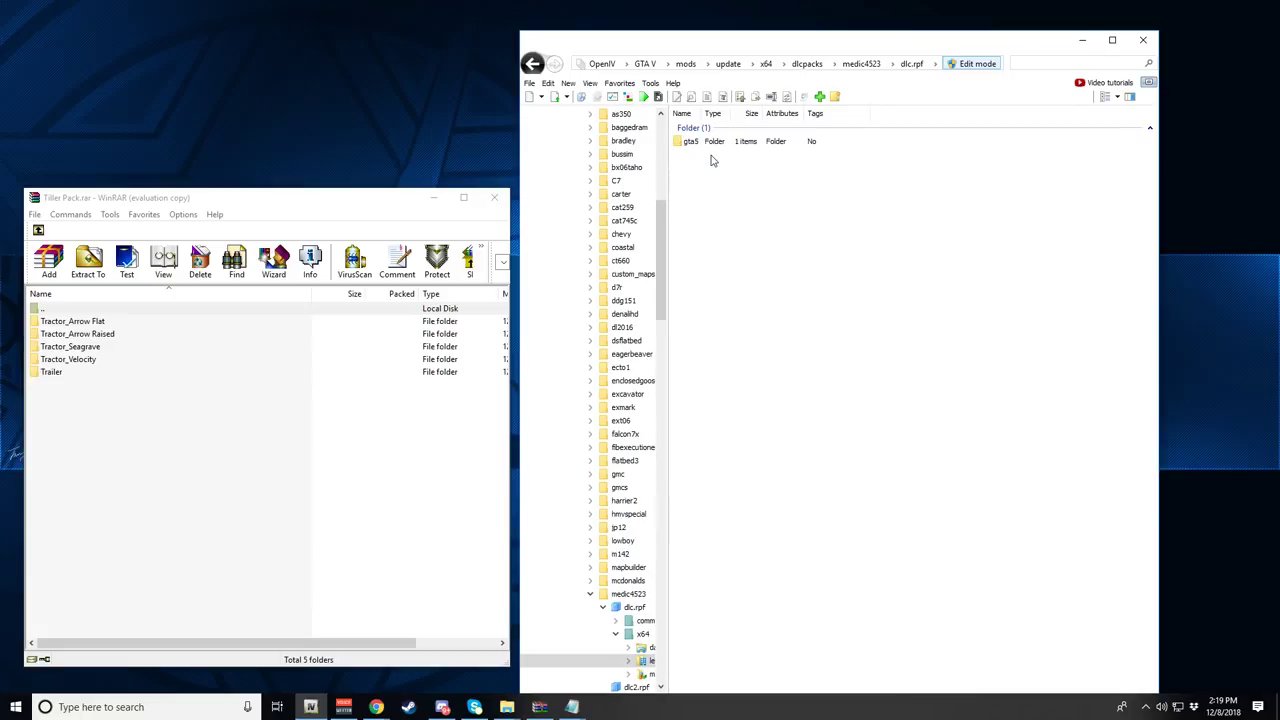
pyautogui.doubleClick(714, 145)
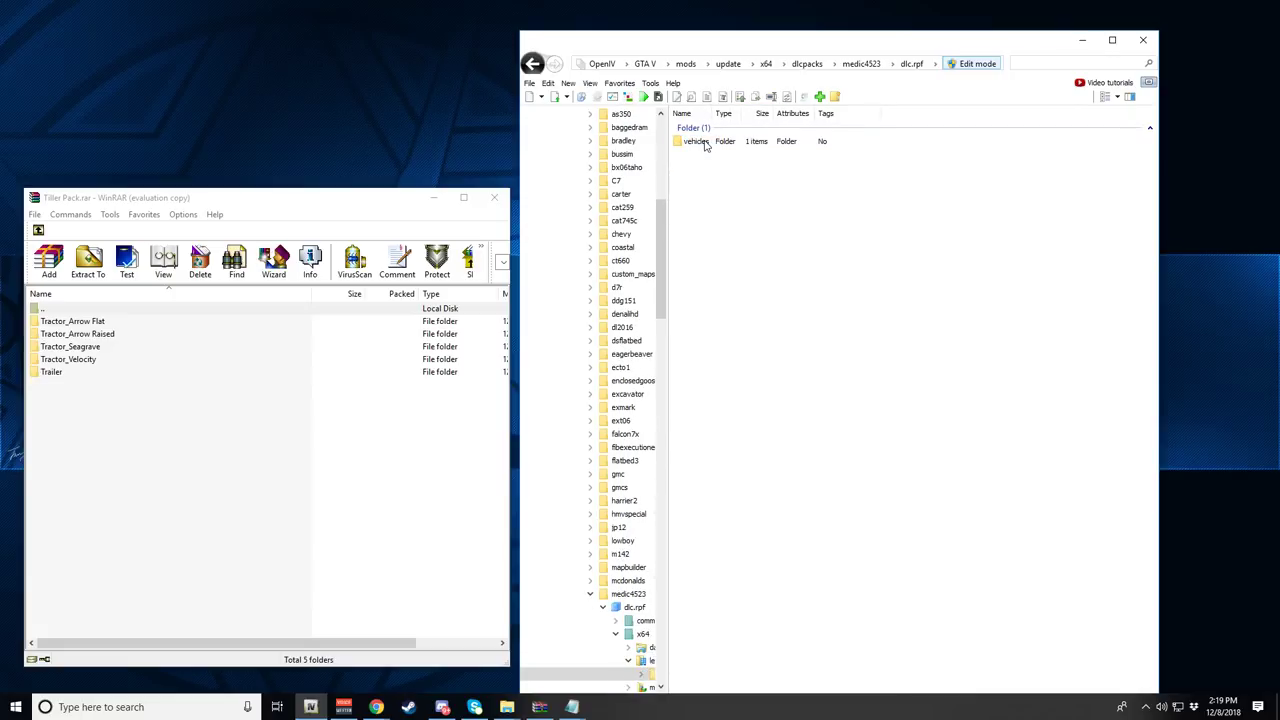
pyautogui.doubleClick(785, 143)
pyautogui.doubleClick(790, 141)
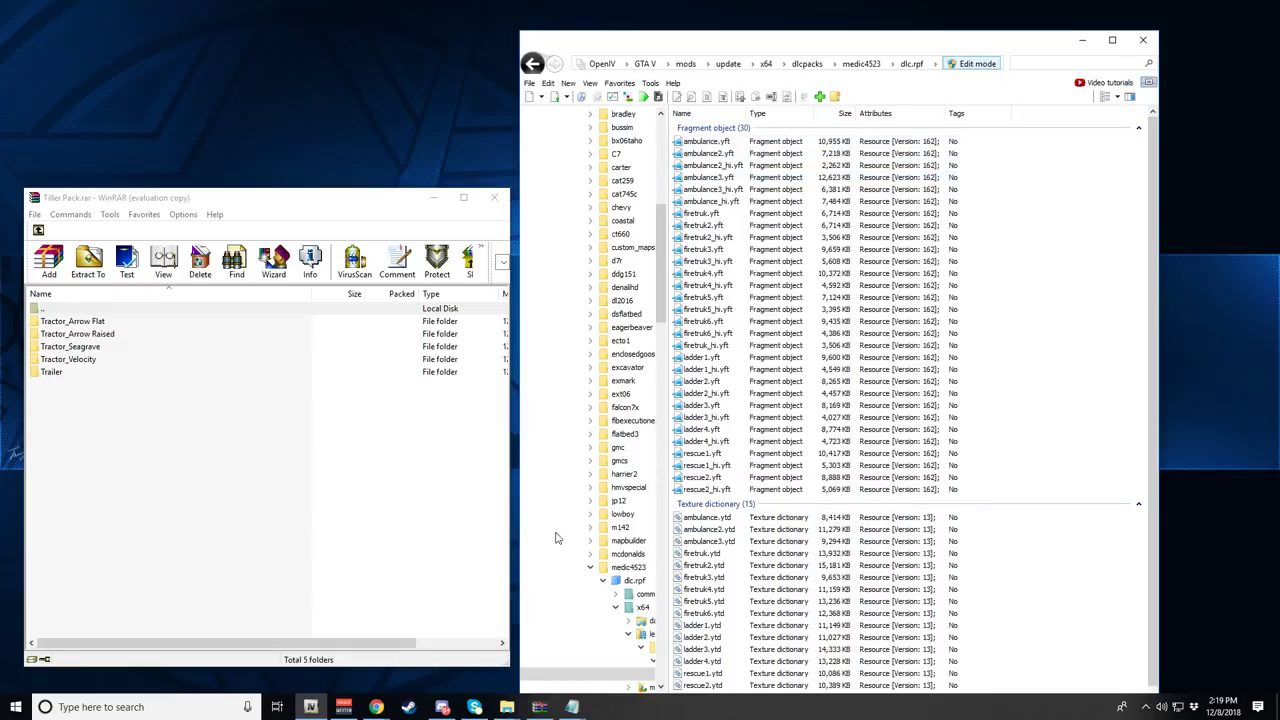
# - Add tiller4.yft, tiller4.ytd and tiller4_hi.yft from Tractor_Arrow Flat to the OpenIV vehicle archive, and move the WinRAR window lower
pyautogui.doubleClick(100, 322)
pyautogui.moveTo(122, 486); pyautogui.dragTo(738, 300)
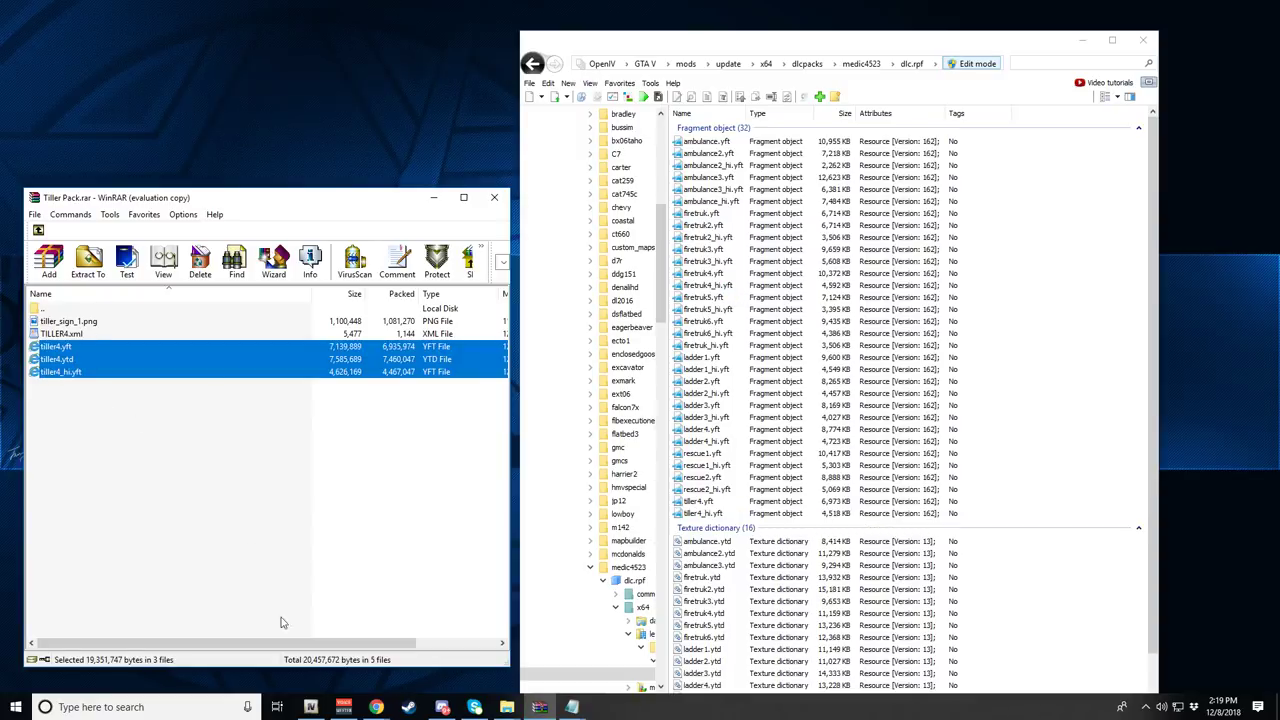
pyautogui.moveTo(281, 200); pyautogui.dragTo(274, 311)
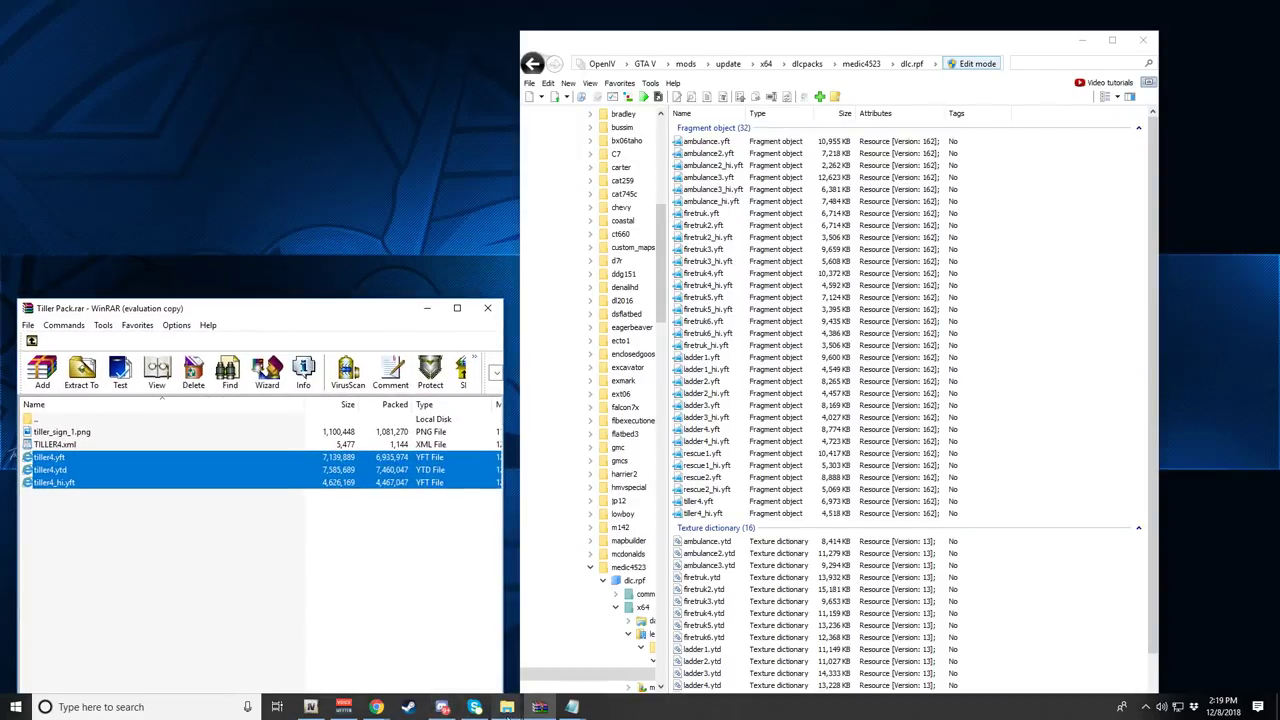
# - Open Grand Theft Auto V's ELS > pack_default folder in File Explorer, fit its window above WinRAR and copy TILLER4.xml into it
pyautogui.moveTo(507, 707)
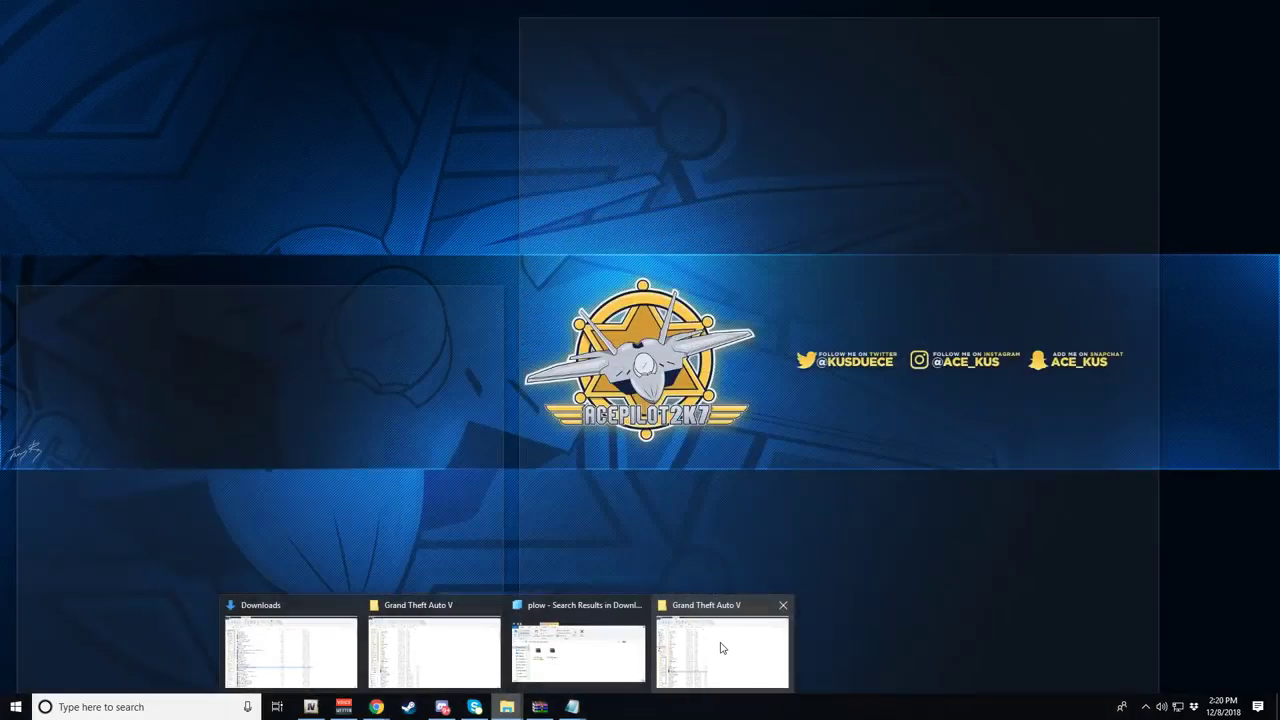
pyautogui.click(723, 651)
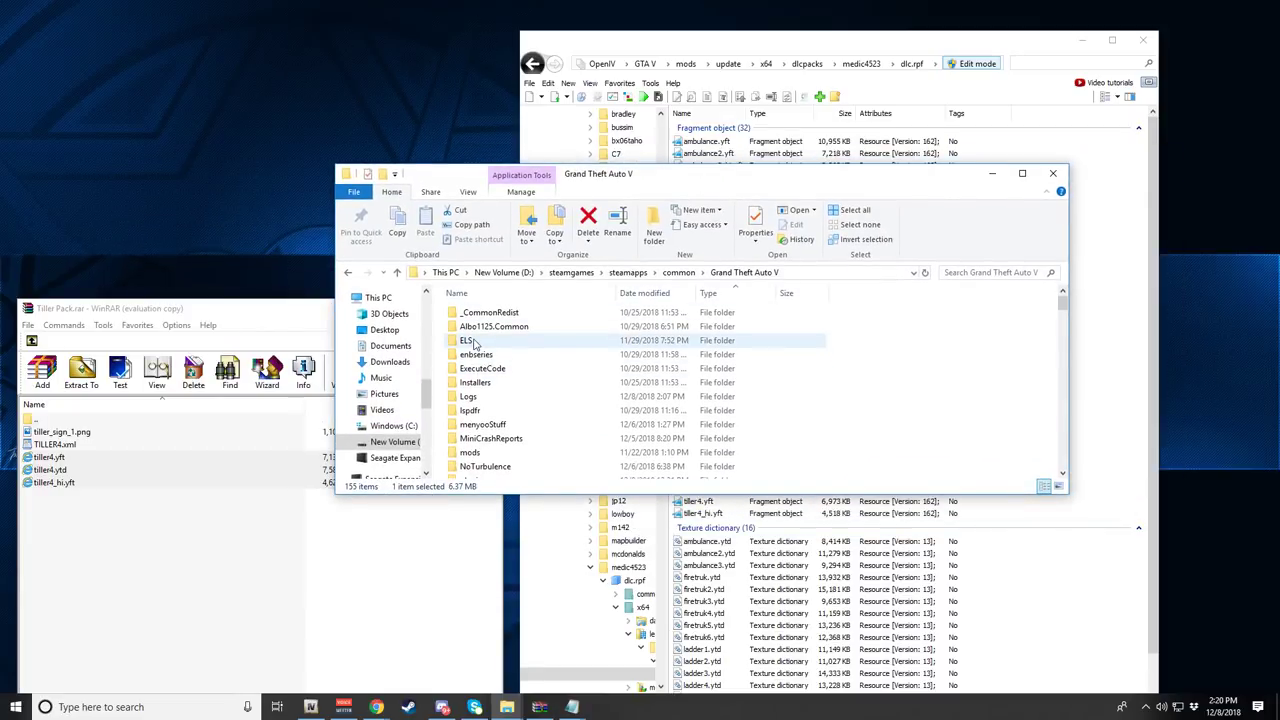
pyautogui.doubleClick(472, 342)
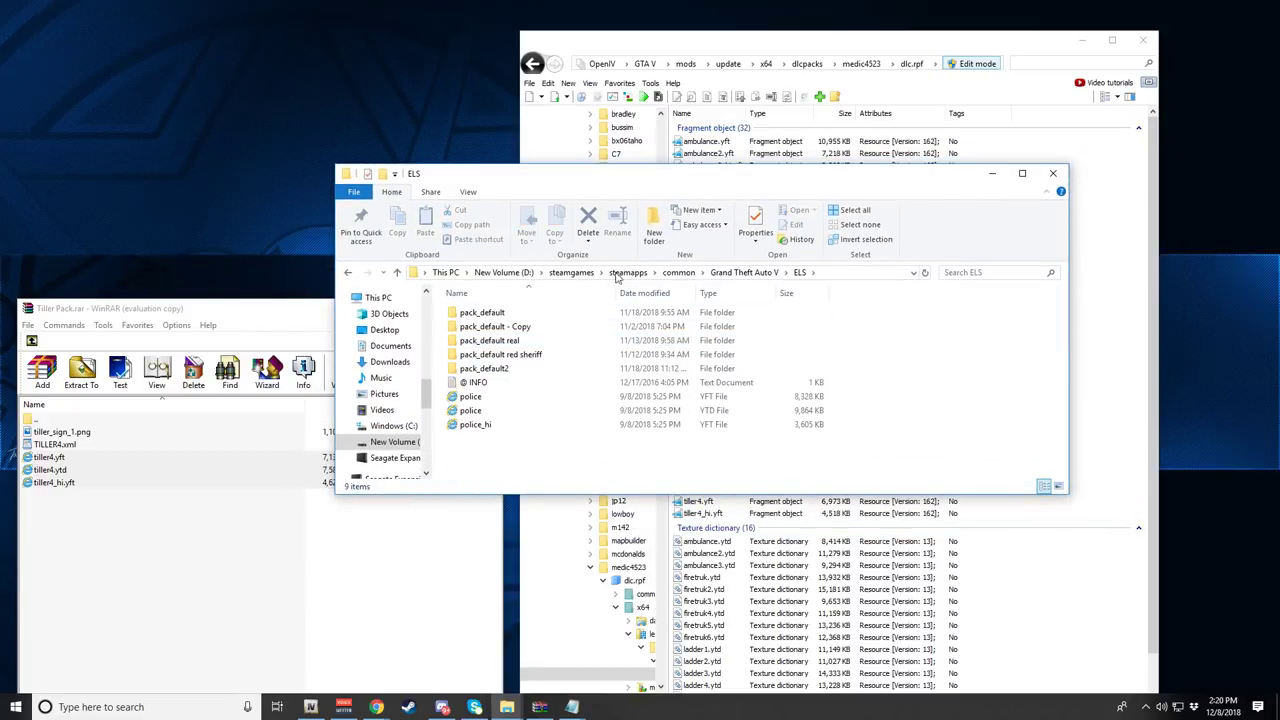
pyautogui.doubleClick(474, 314)
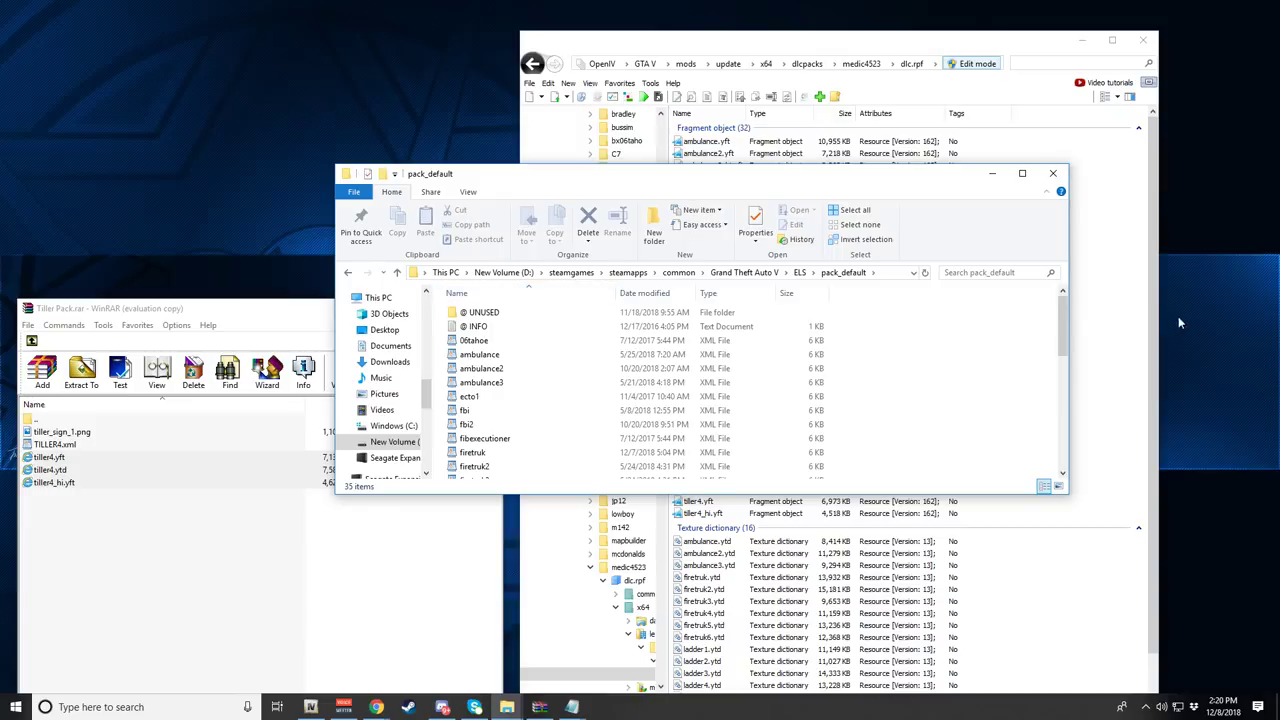
pyautogui.moveTo(1075, 318); pyautogui.dragTo(814, 318)
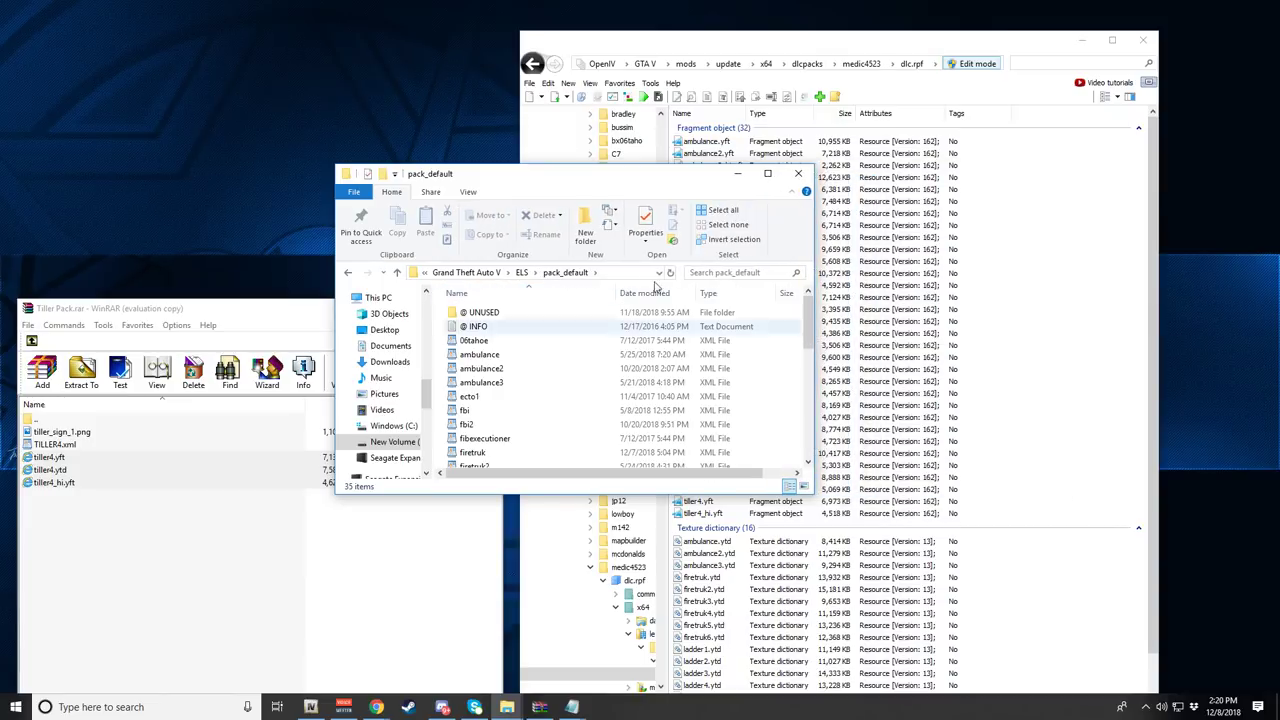
pyautogui.moveTo(420, 180); pyautogui.dragTo(102, 25)
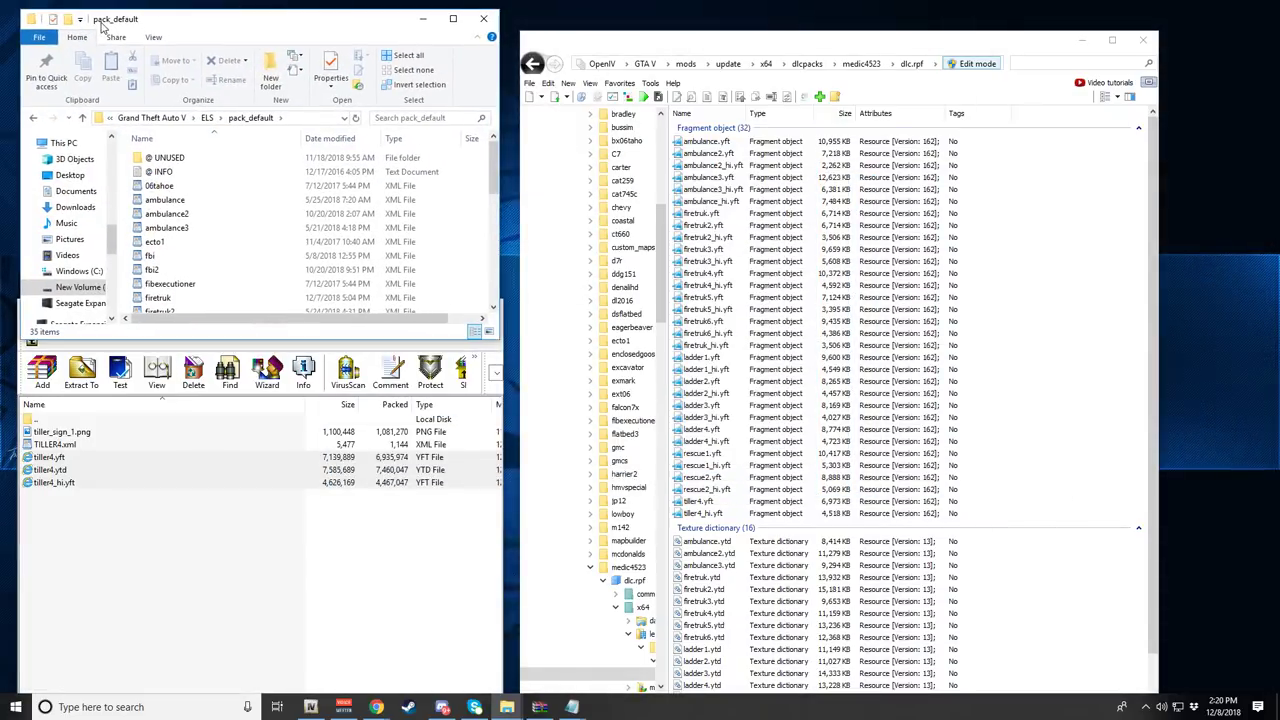
pyautogui.click(290, 611)
pyautogui.moveTo(62, 444); pyautogui.dragTo(372, 200)
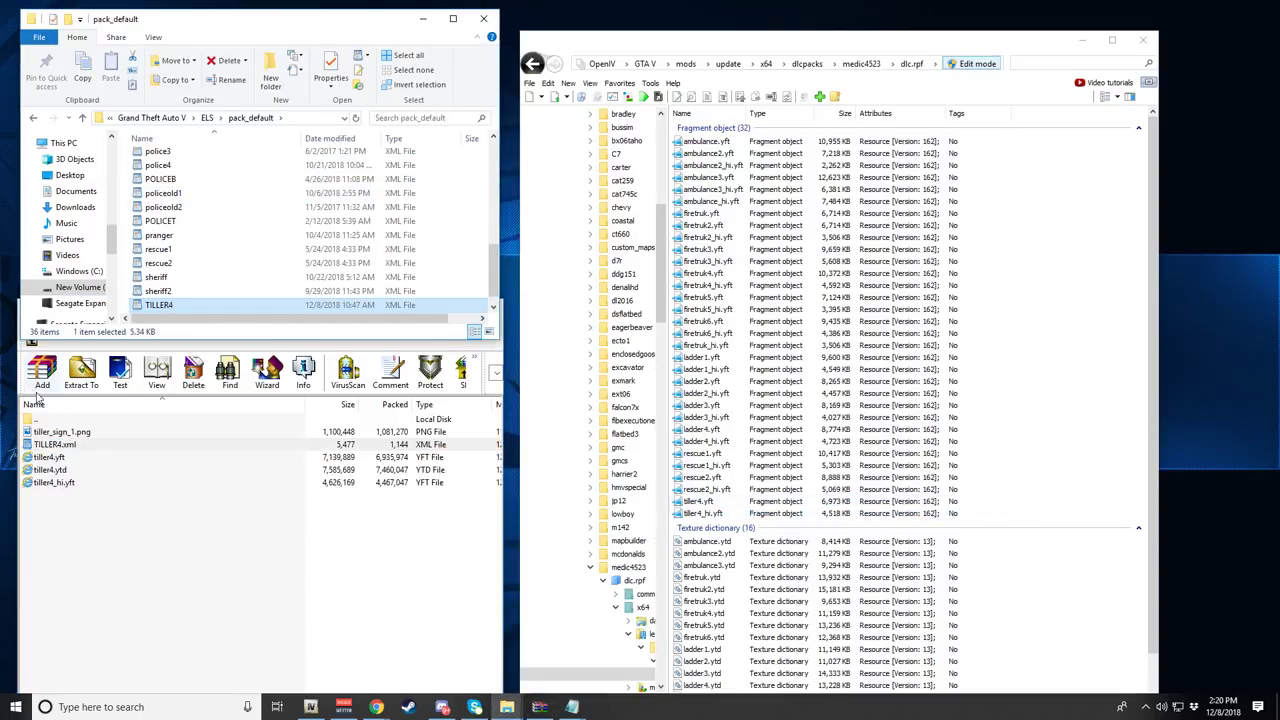
# - From Tractor_Arrow Raised, add tiller2.yft, tiller2.ytd and tiller2_hi.yft to the OpenIV vehicle archive and copy TILLER2.xml into pack_default
pyautogui.click(32, 344)
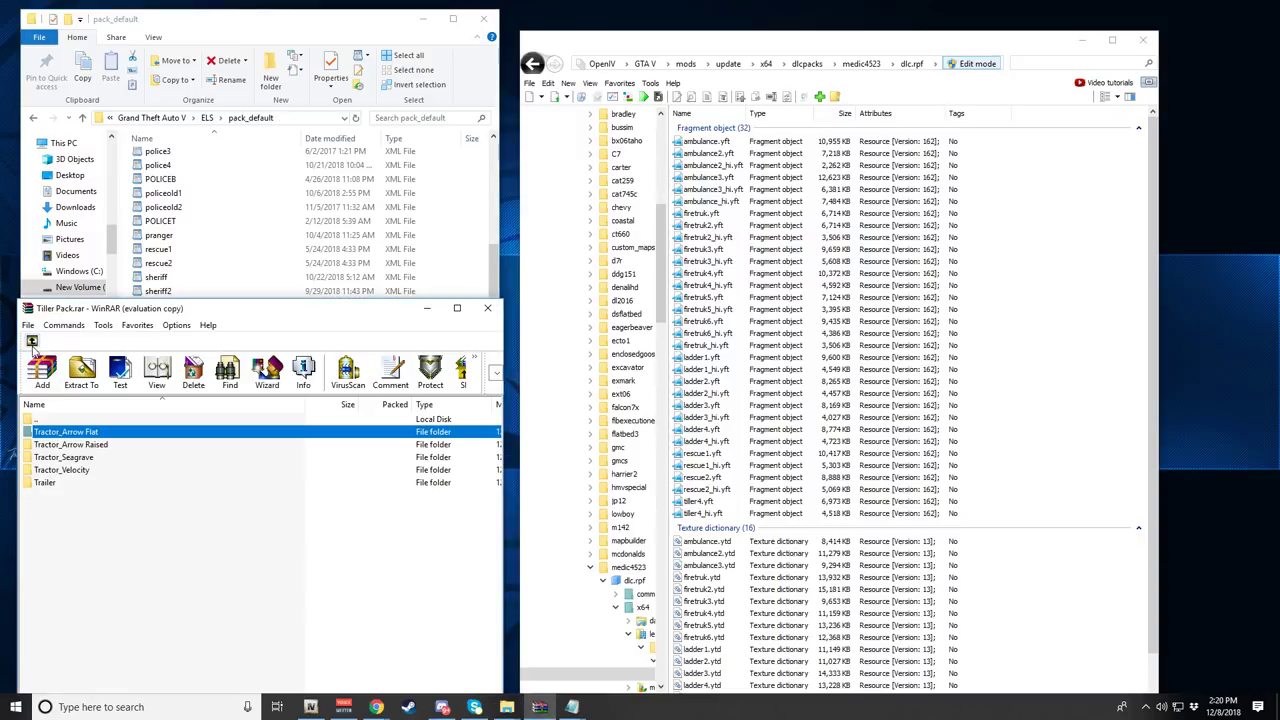
pyautogui.doubleClick(81, 448)
pyautogui.moveTo(67, 516); pyautogui.dragTo(62, 458)
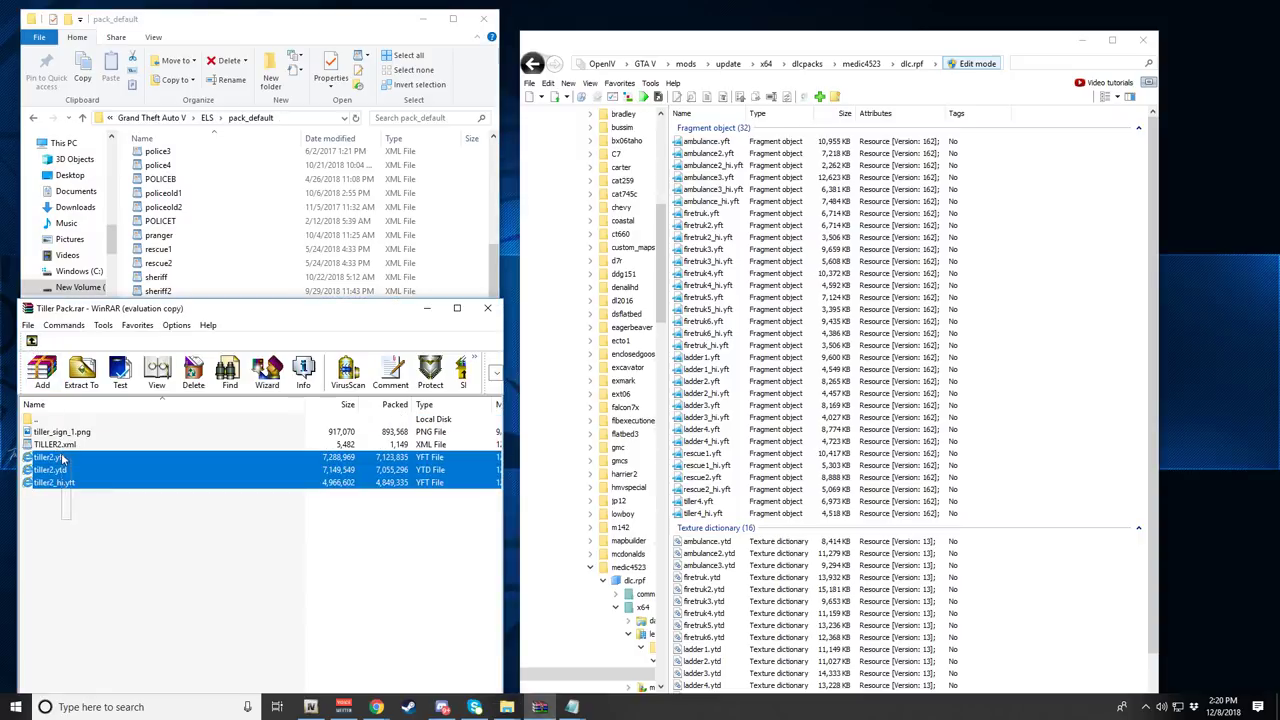
pyautogui.moveTo(712, 453); pyautogui.dragTo(716, 453)
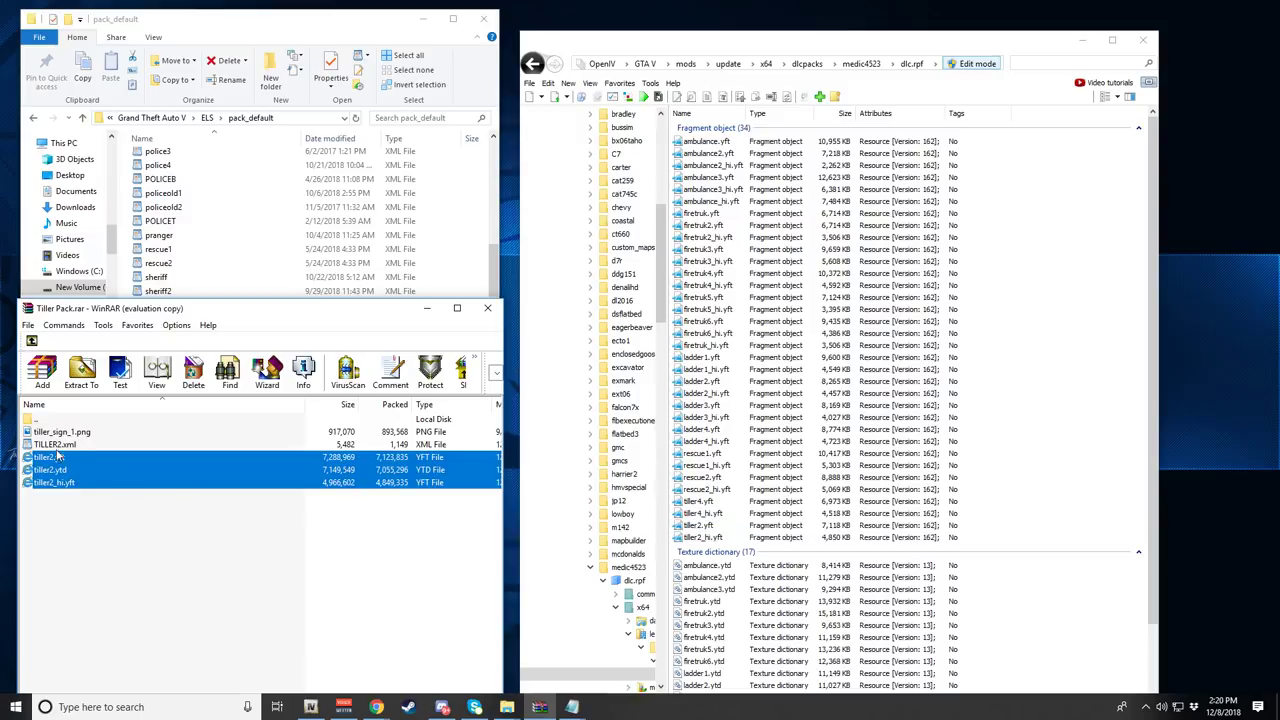
pyautogui.moveTo(58, 445); pyautogui.dragTo(85, 444)
pyautogui.moveTo(245, 233); pyautogui.dragTo(241, 216)
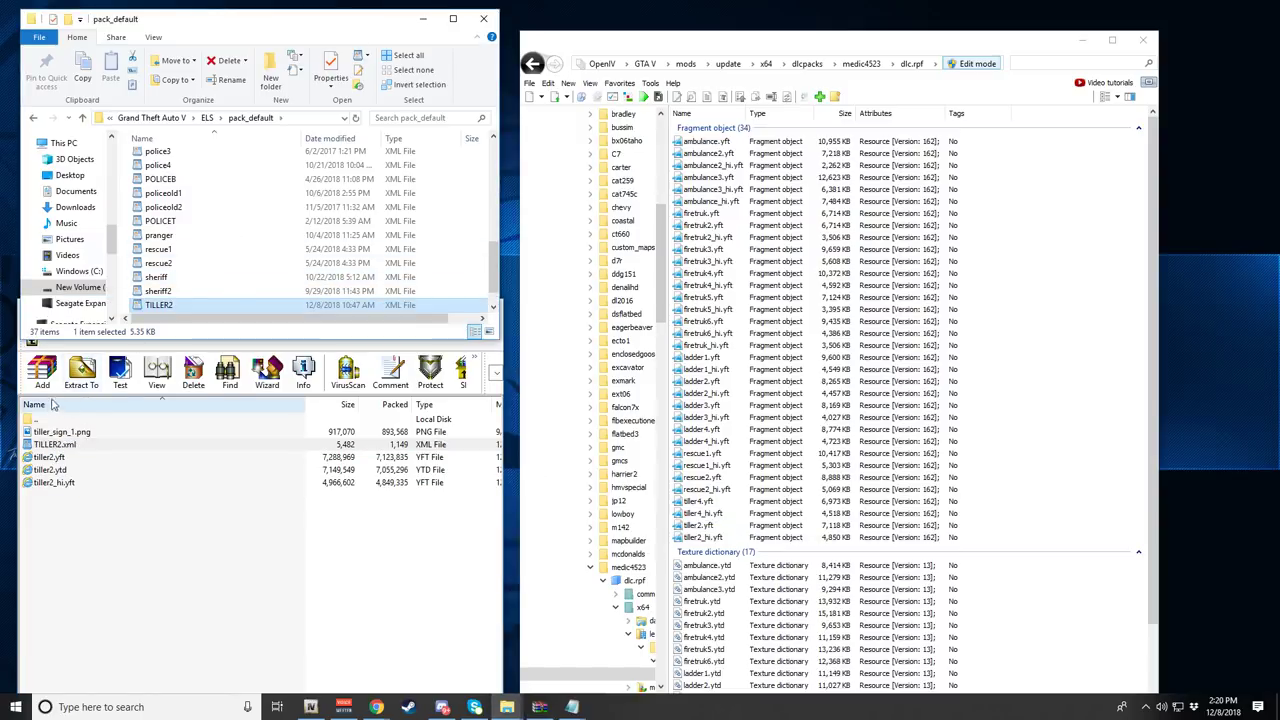
# - Open Tractor_Seagrave in WinRAR and add tiller3.yft, tiller3.ytd and tiller3_hi.yft to the OpenIV vehicle archive
pyautogui.click(31, 343)
pyautogui.doubleClick(63, 470)
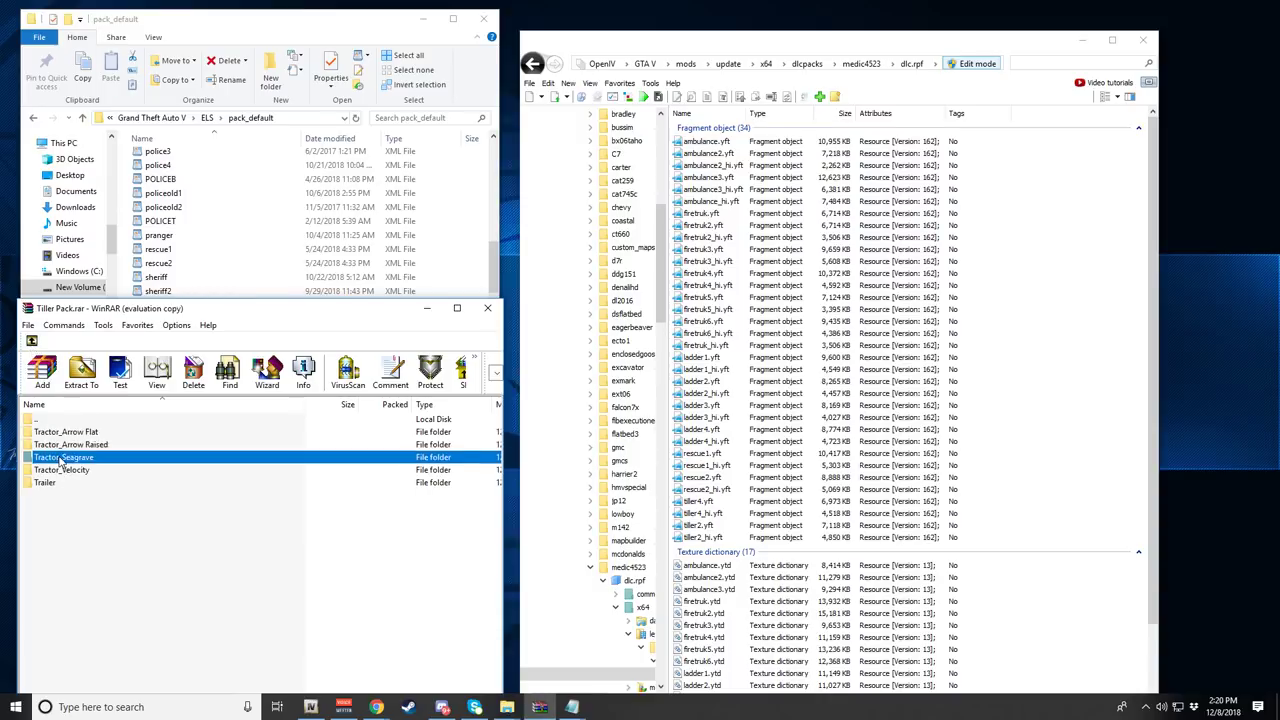
pyautogui.moveTo(103, 557); pyautogui.dragTo(62, 456)
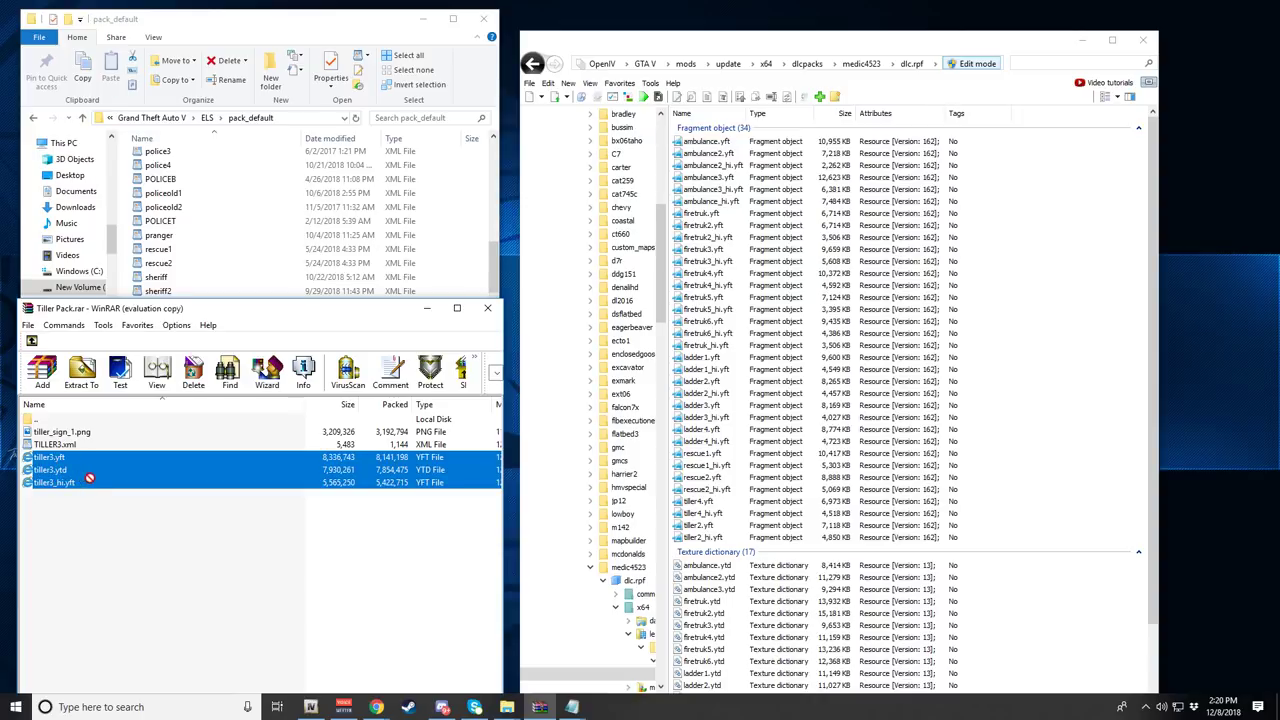
pyautogui.moveTo(843, 487); pyautogui.dragTo(845, 488)
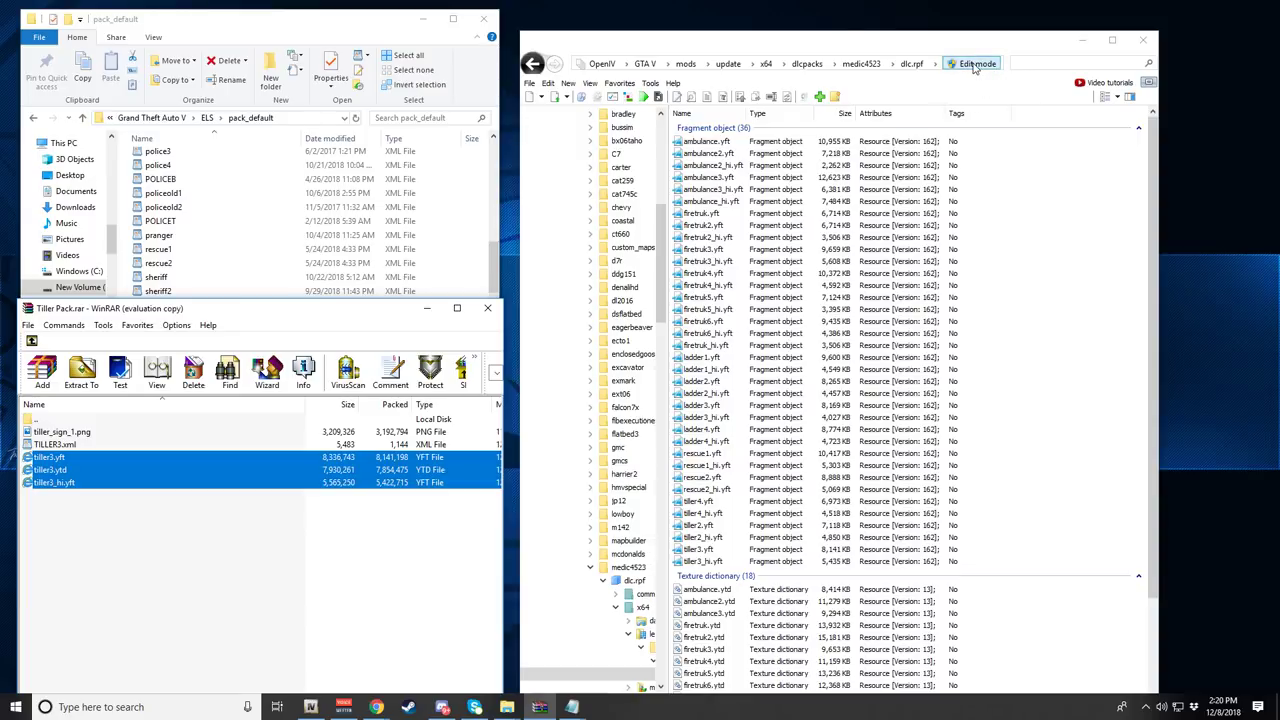
# - Try adding the tiller3 files to the vehicle archive with OpenIV's edit mode off, and turn edit mode back on
pyautogui.click(130, 525)
pyautogui.moveTo(130, 525); pyautogui.dragTo(96, 461)
pyautogui.moveTo(944, 450); pyautogui.dragTo(260, 443)
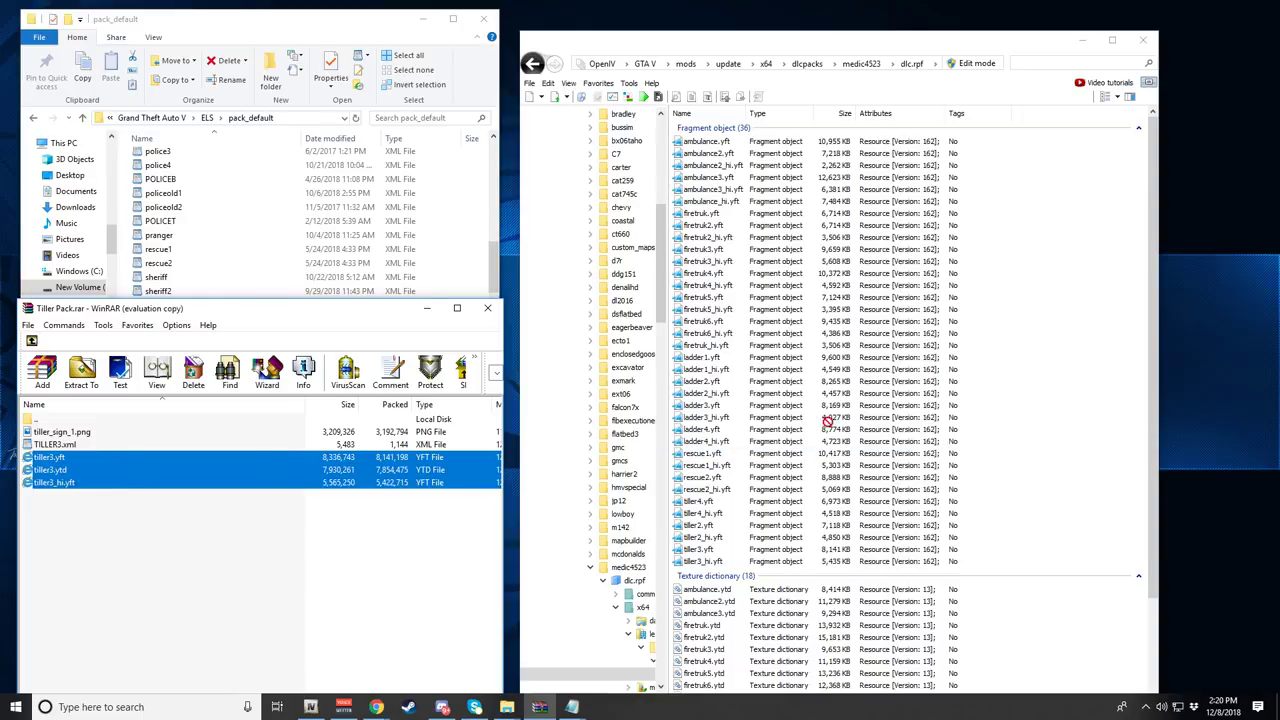
pyautogui.moveTo(812, 322); pyautogui.dragTo(900, 112)
pyautogui.click(975, 63)
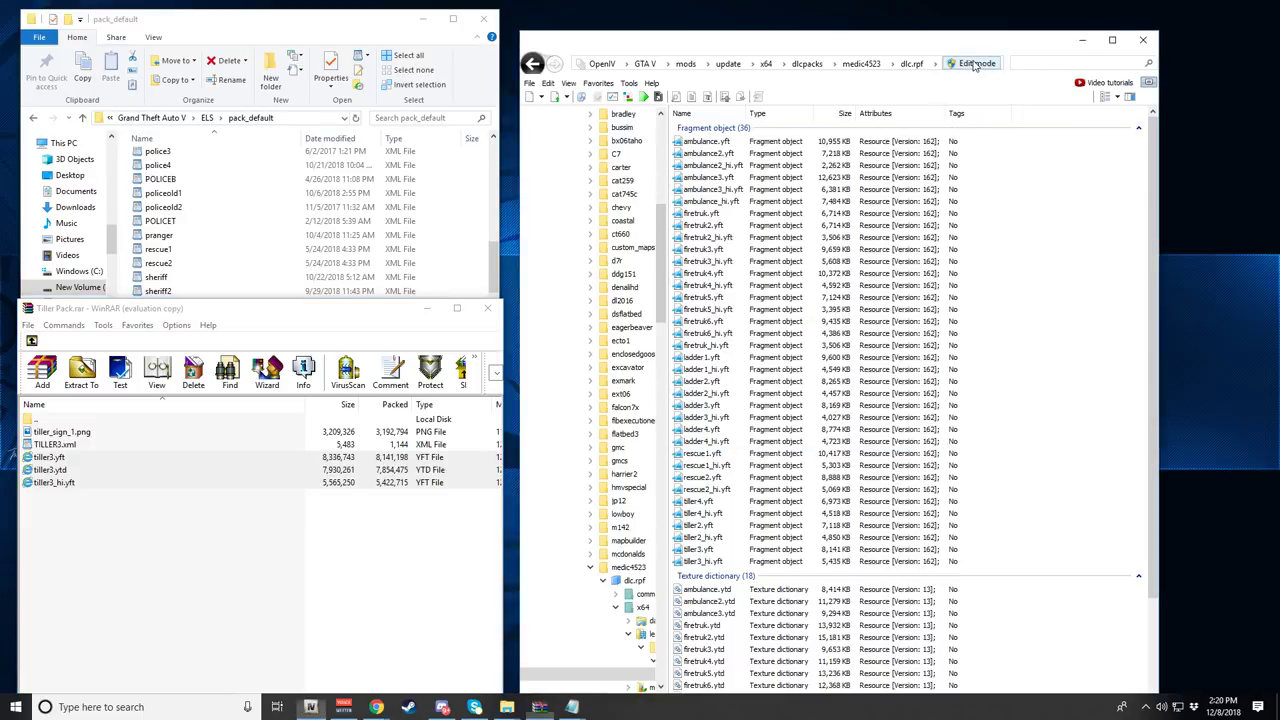
pyautogui.click(685, 399)
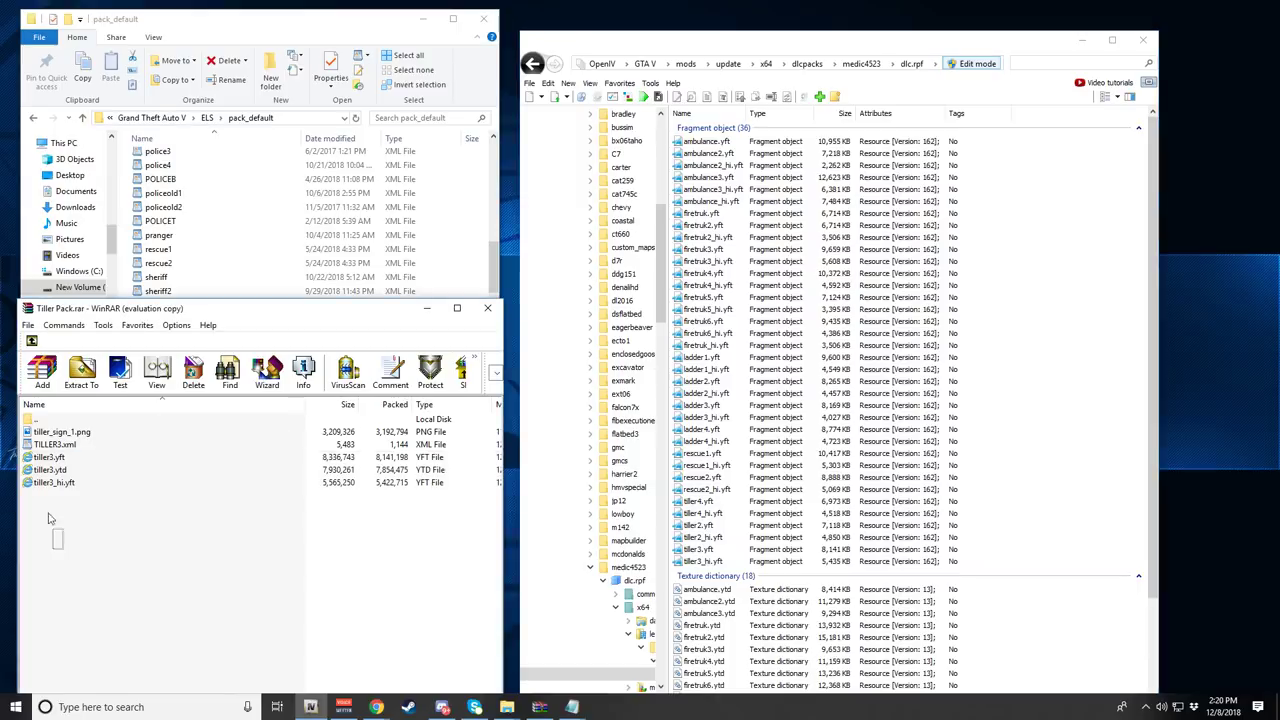
pyautogui.moveTo(50, 460); pyautogui.dragTo(135, 432)
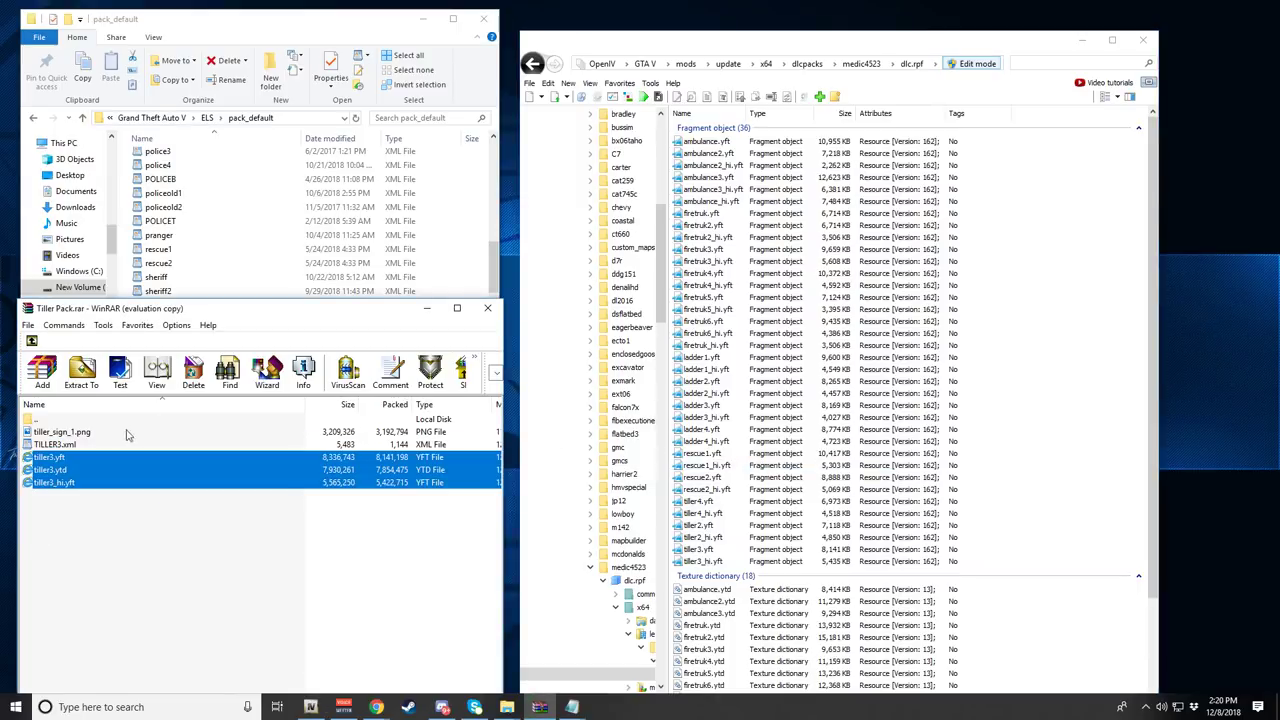
# - Copy TILLER3.xml from the archive into the pack_default folder and go back up to the archive's tractor folders
pyautogui.moveTo(47, 447); pyautogui.dragTo(202, 222)
pyautogui.click(114, 517)
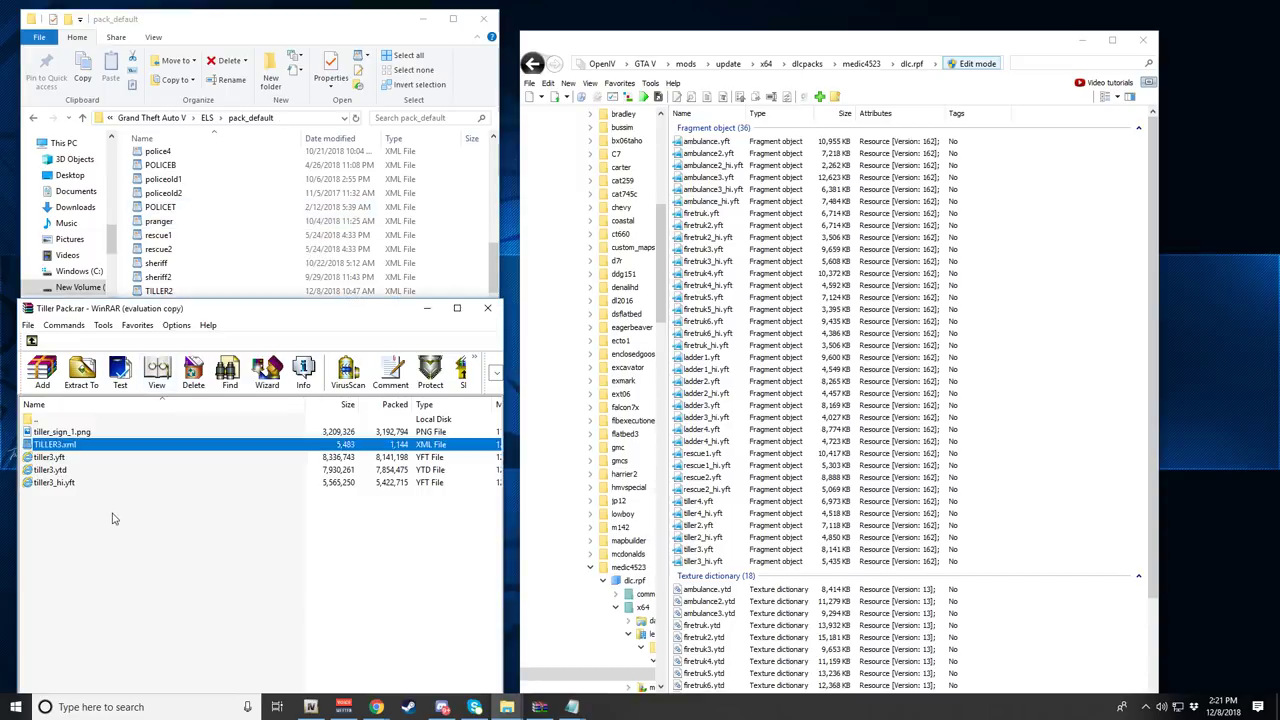
pyautogui.click(31, 342)
# - From Tractor_Velocity, add tiller.yft, tiller.ytd and tiller_hi.yft to the OpenIV vehicle archive and copy TILLER.xml into pack_default
pyautogui.doubleClick(74, 471)
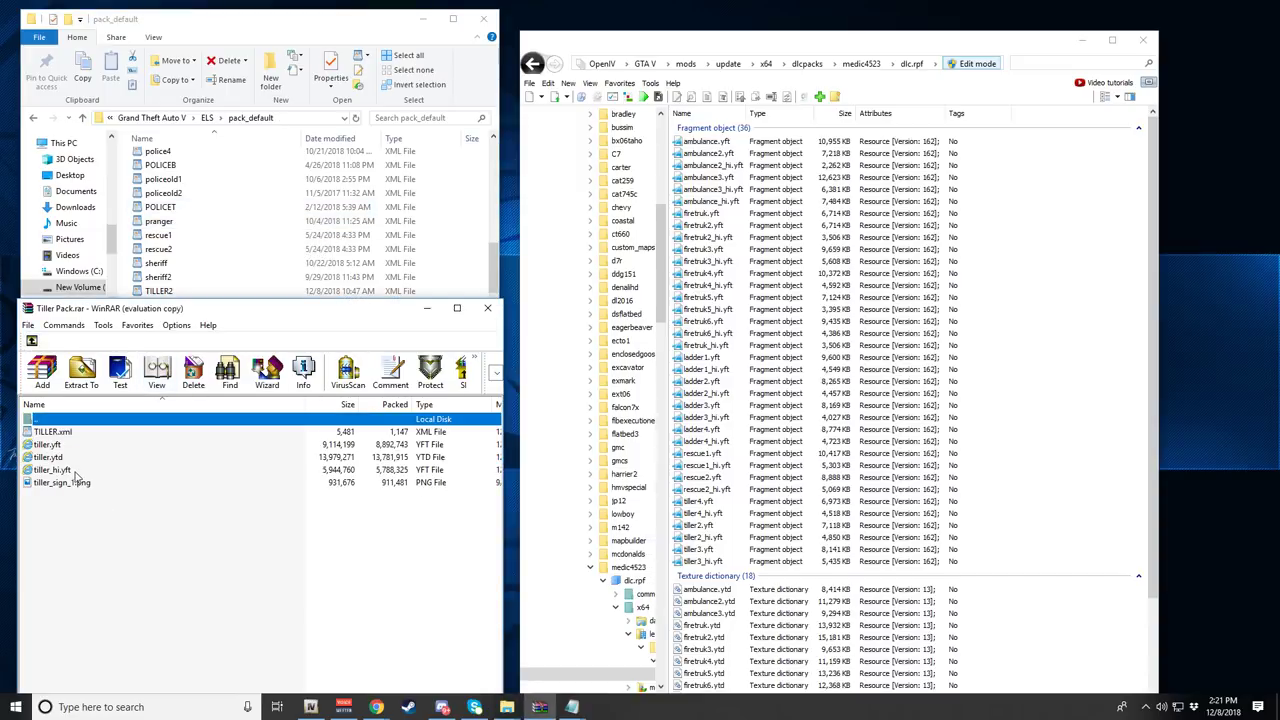
pyautogui.click(48, 445)
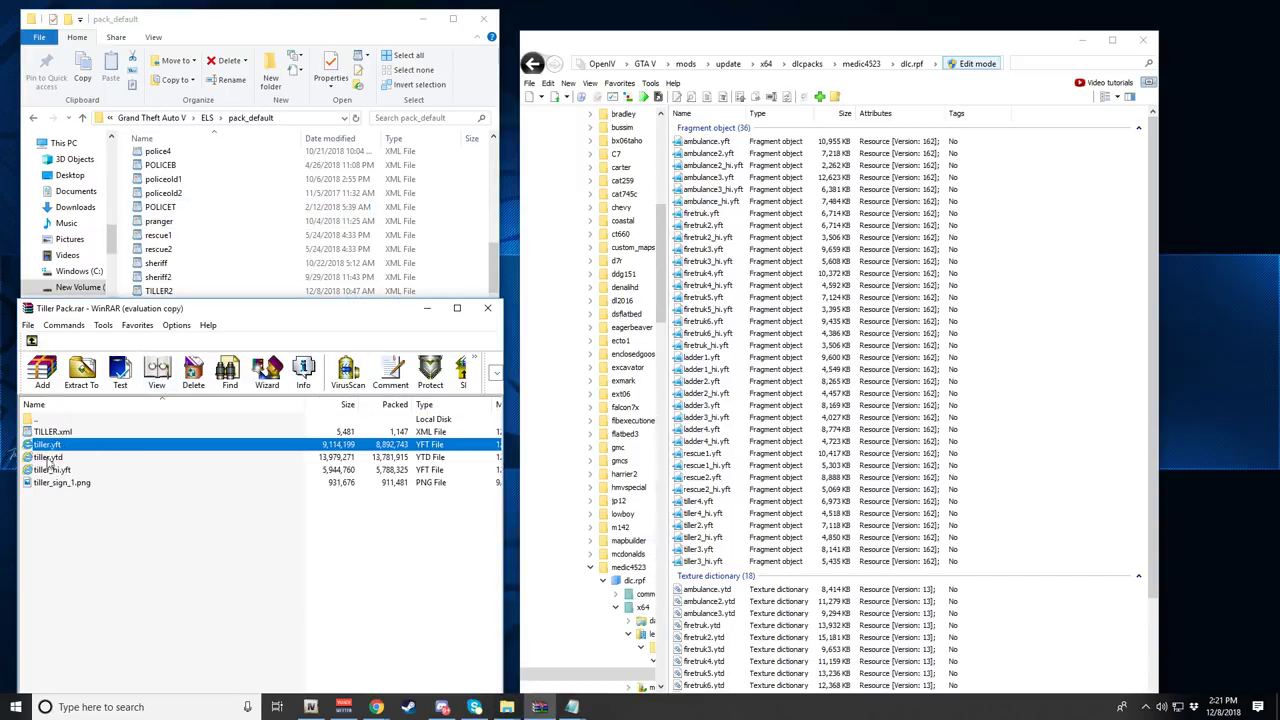
pyautogui.hotkey('shift', 'Down')
pyautogui.hotkey('shift', 'Down')
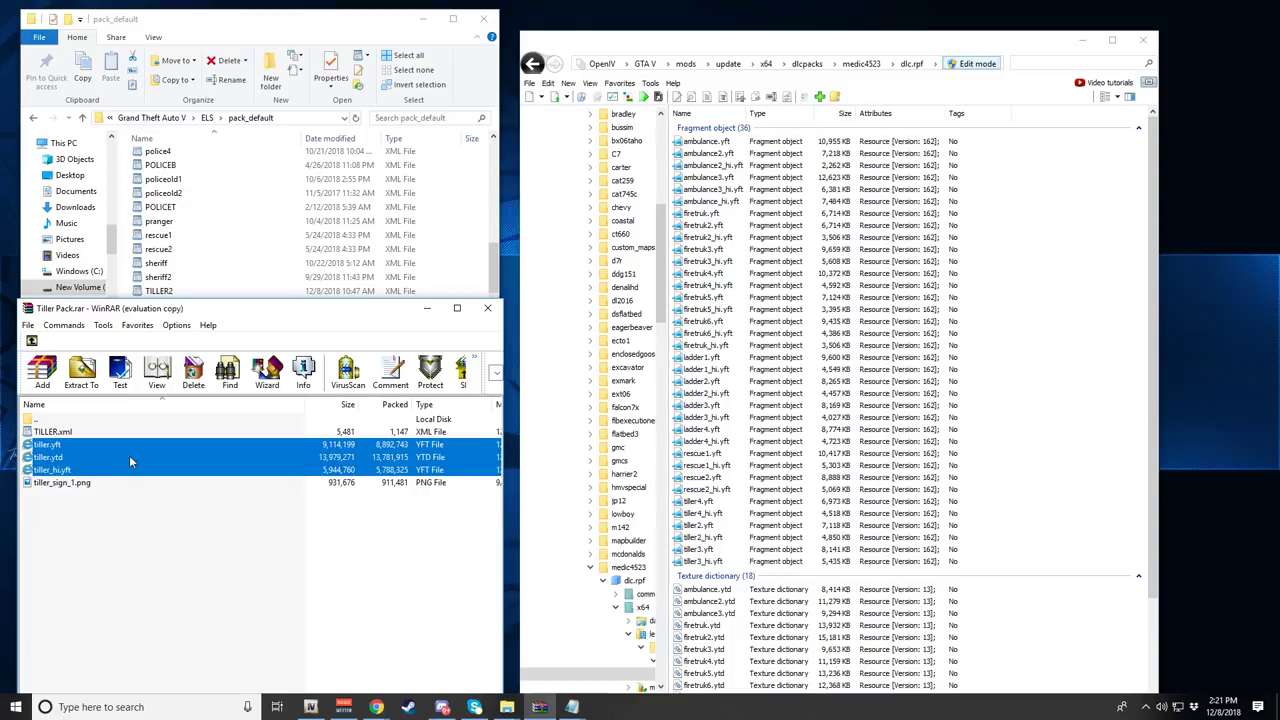
pyautogui.moveTo(208, 458); pyautogui.dragTo(830, 372)
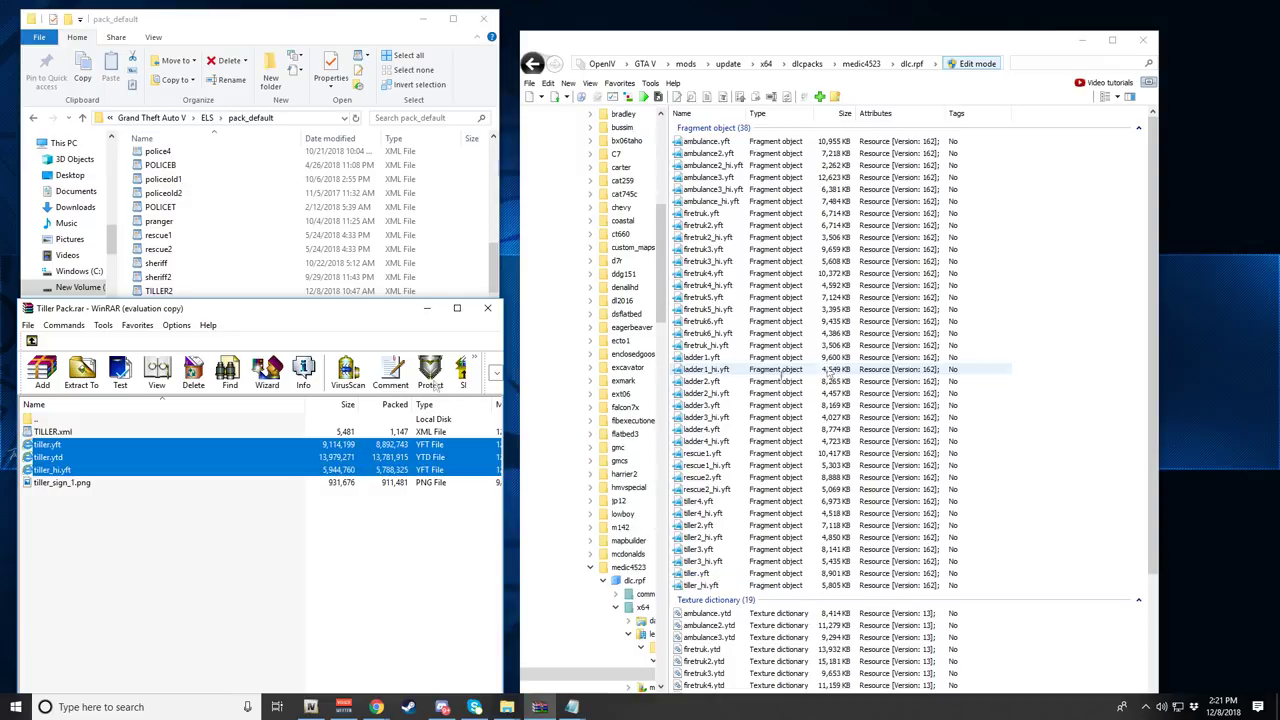
pyautogui.click(46, 434)
pyautogui.moveTo(121, 405); pyautogui.dragTo(230, 209)
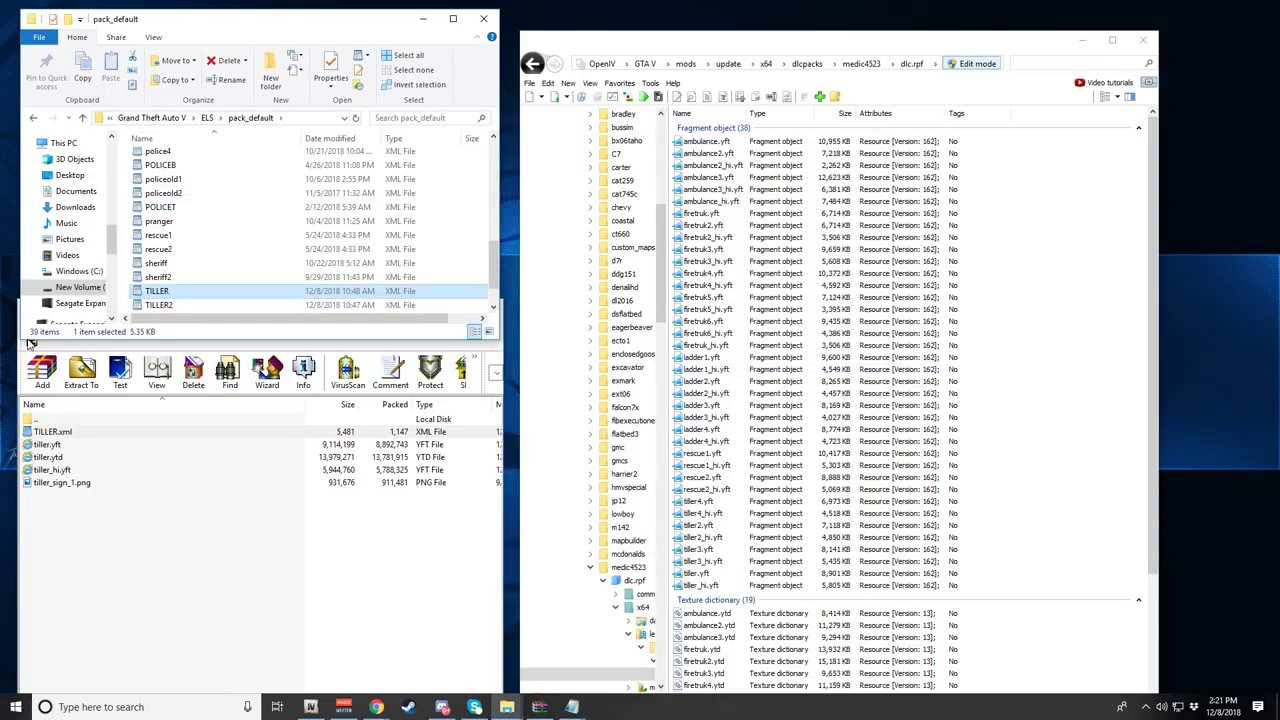
# - From the Trailer folder, add tillertrl.yft, tillertrl.ytd and tillertrl_hi.yft to the OpenIV vehicle archive and copy tillertrl.xml into pack_default
pyautogui.click(31, 341)
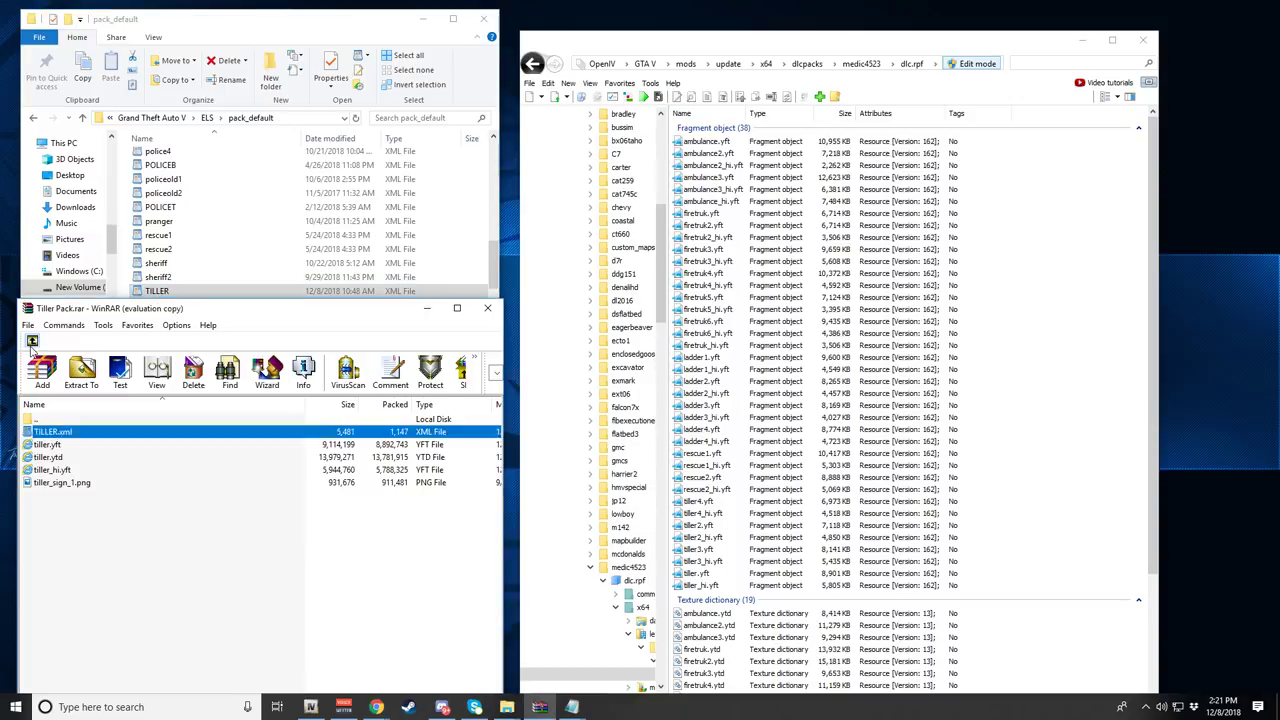
pyautogui.click(31, 341)
pyautogui.doubleClick(46, 484)
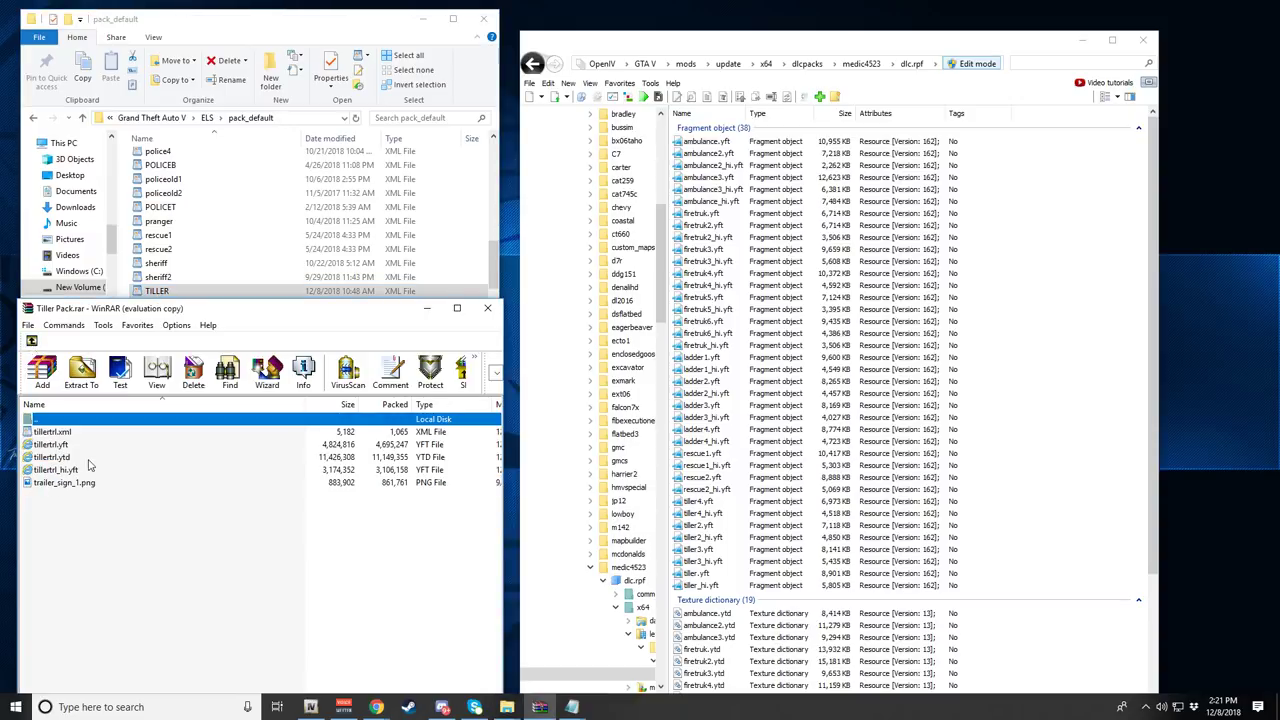
pyautogui.click(54, 446)
pyautogui.keyDown('ctrl'); pyautogui.click(55, 457); pyautogui.keyUp('ctrl')
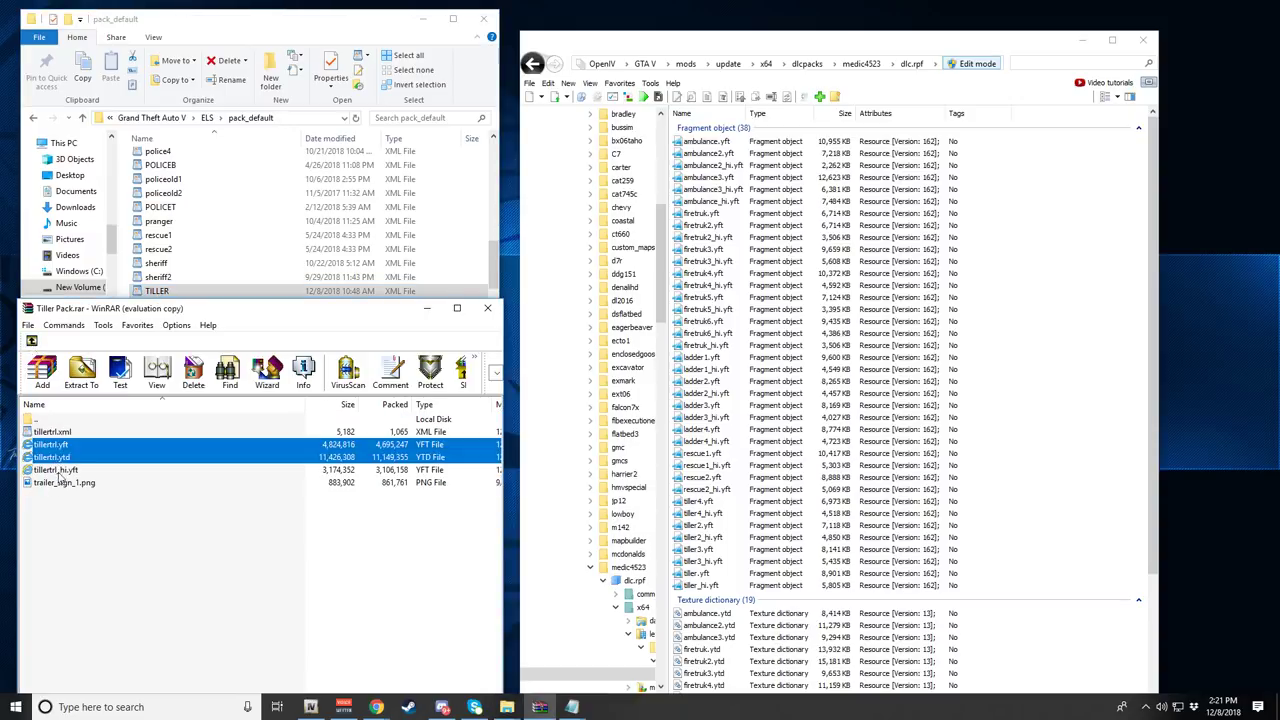
pyautogui.keyDown('ctrl'); pyautogui.click(56, 470); pyautogui.keyUp('ctrl')
pyautogui.moveTo(120, 453); pyautogui.dragTo(852, 390)
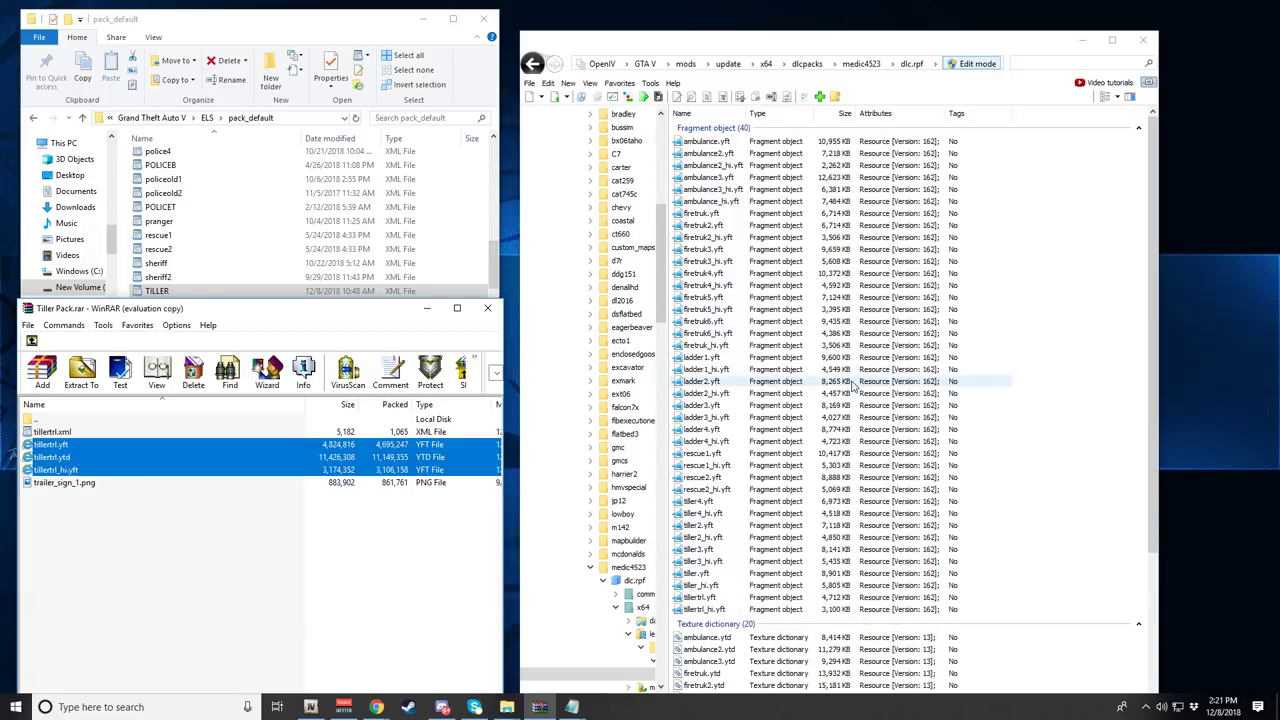
pyautogui.moveTo(54, 432); pyautogui.dragTo(260, 243)
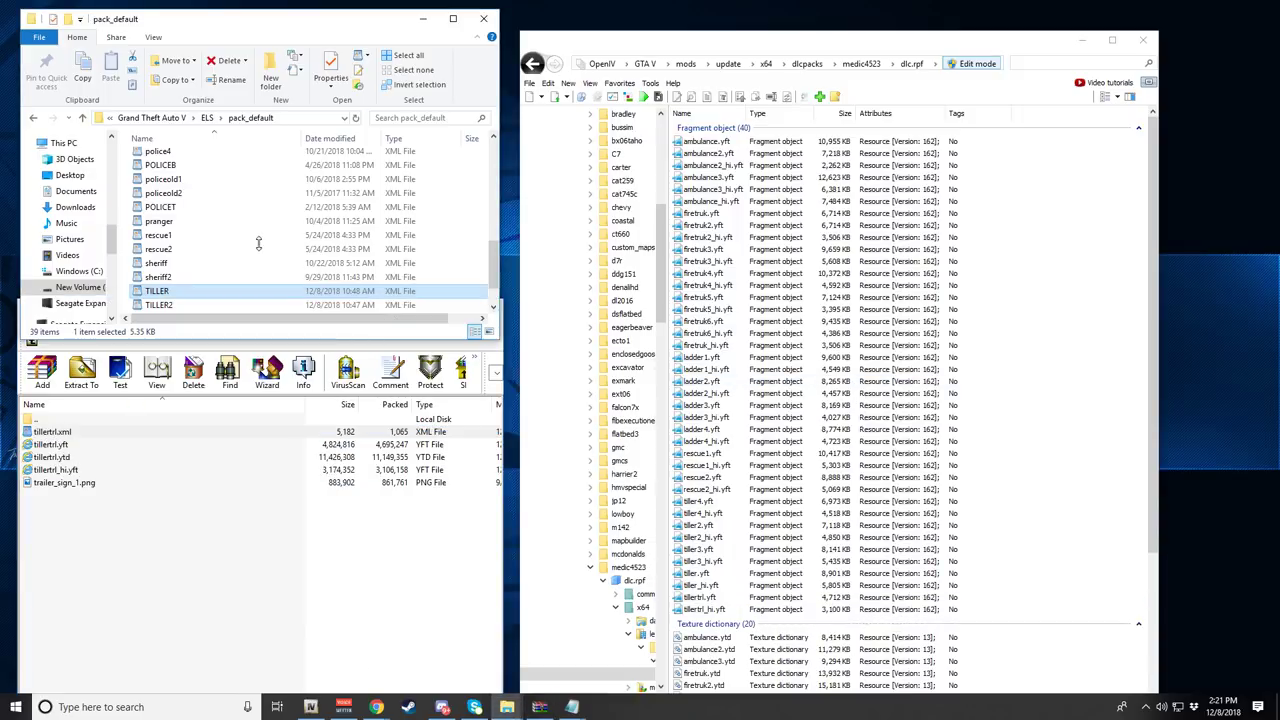
# - Leave the Trailer folder and open the archive folder that holds the rim_color and rim_spec PNG textures
pyautogui.click(31, 343)
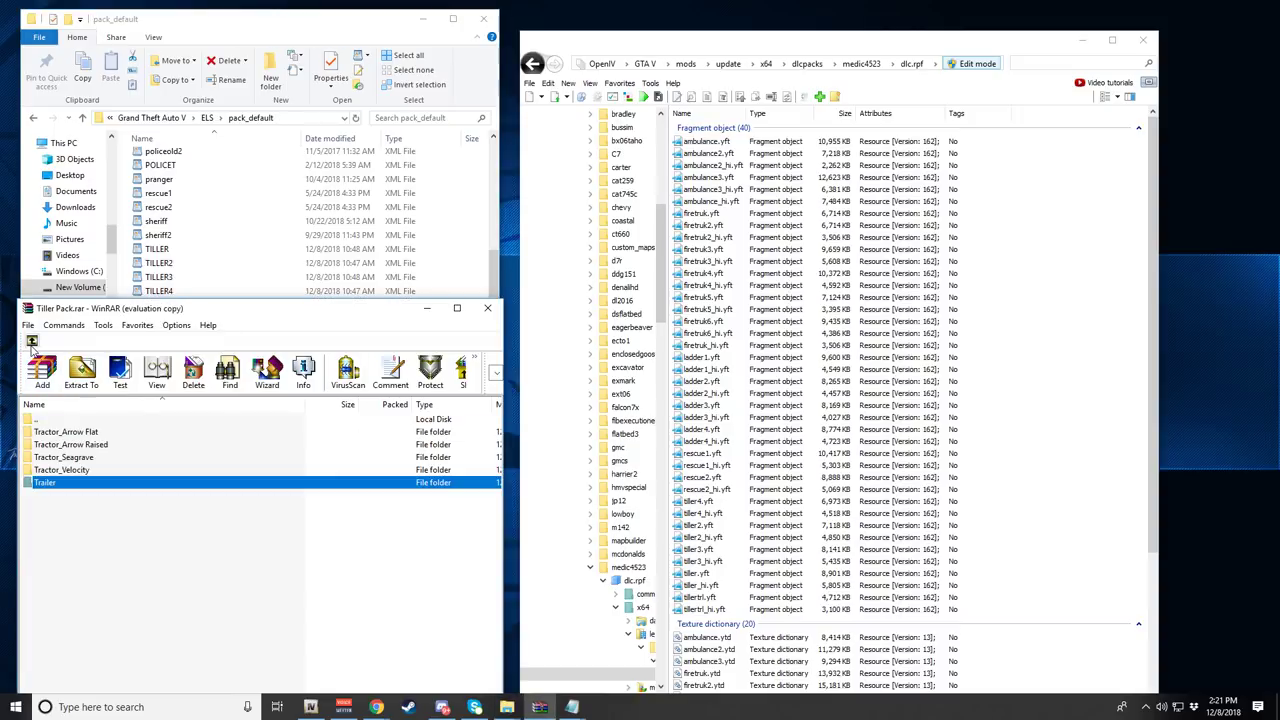
pyautogui.click(31, 343)
pyautogui.doubleClick(53, 457)
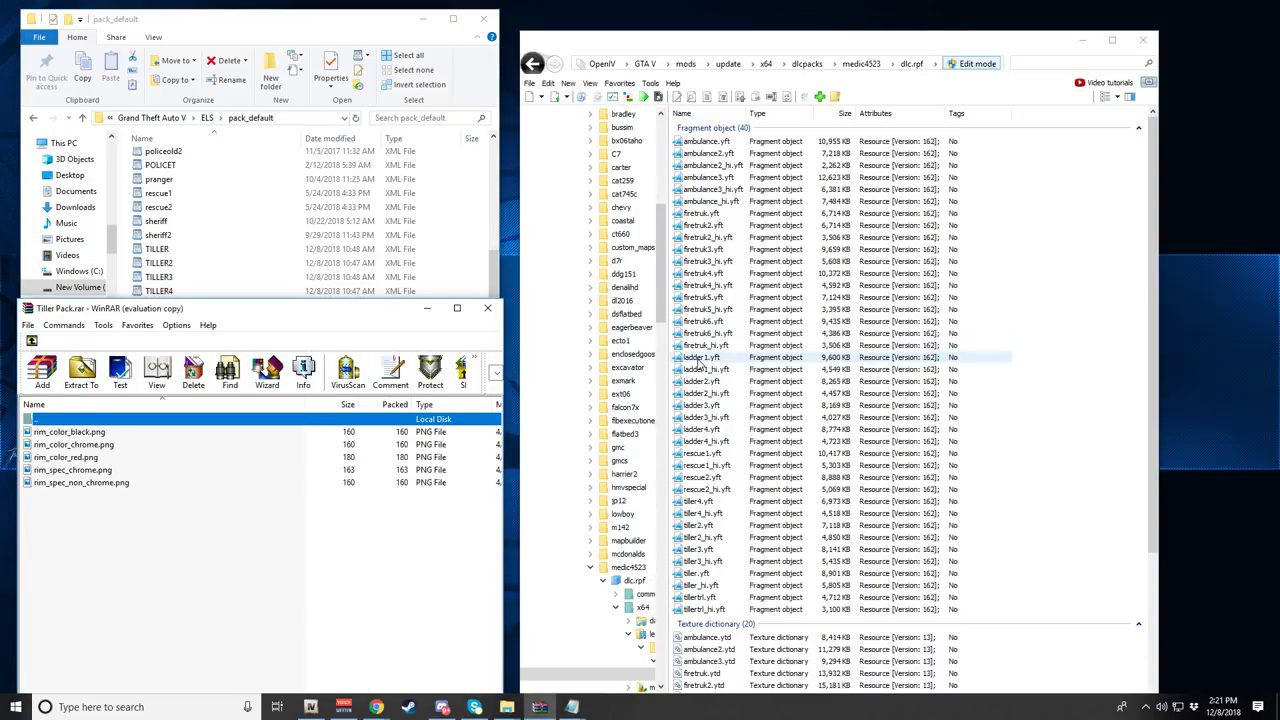
# - Preview tiller_hi.yft in the OpenIV model viewer, inspect the tractor and its rims, and close the viewer
pyautogui.scroll(-4, 720, 355)
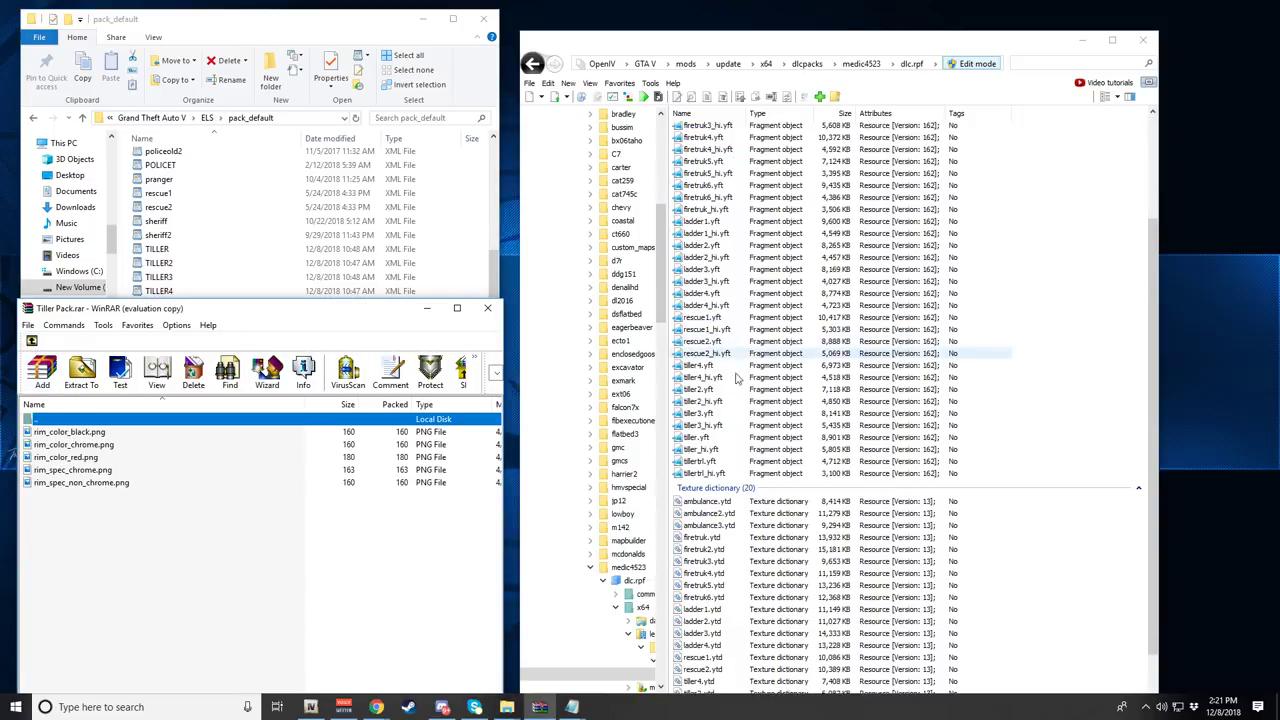
pyautogui.click(705, 450)
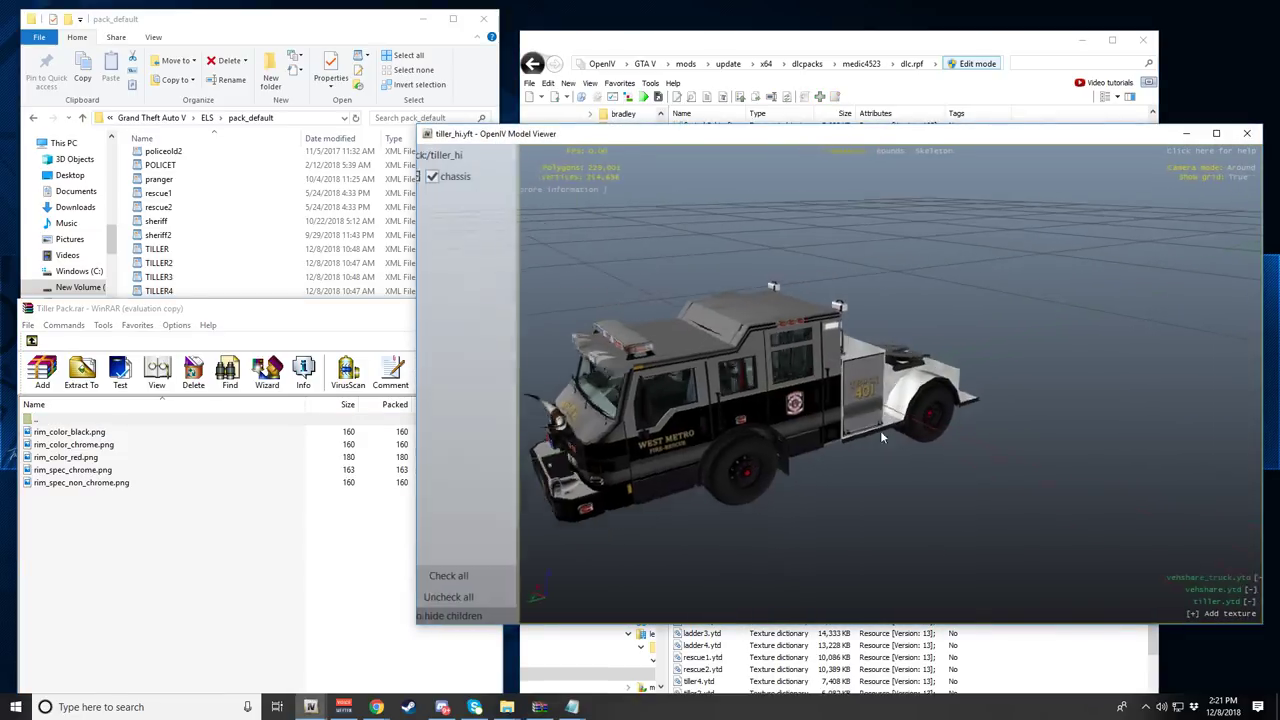
pyautogui.moveTo(880, 430); pyautogui.dragTo(1114, 193)
pyautogui.click(1247, 133)
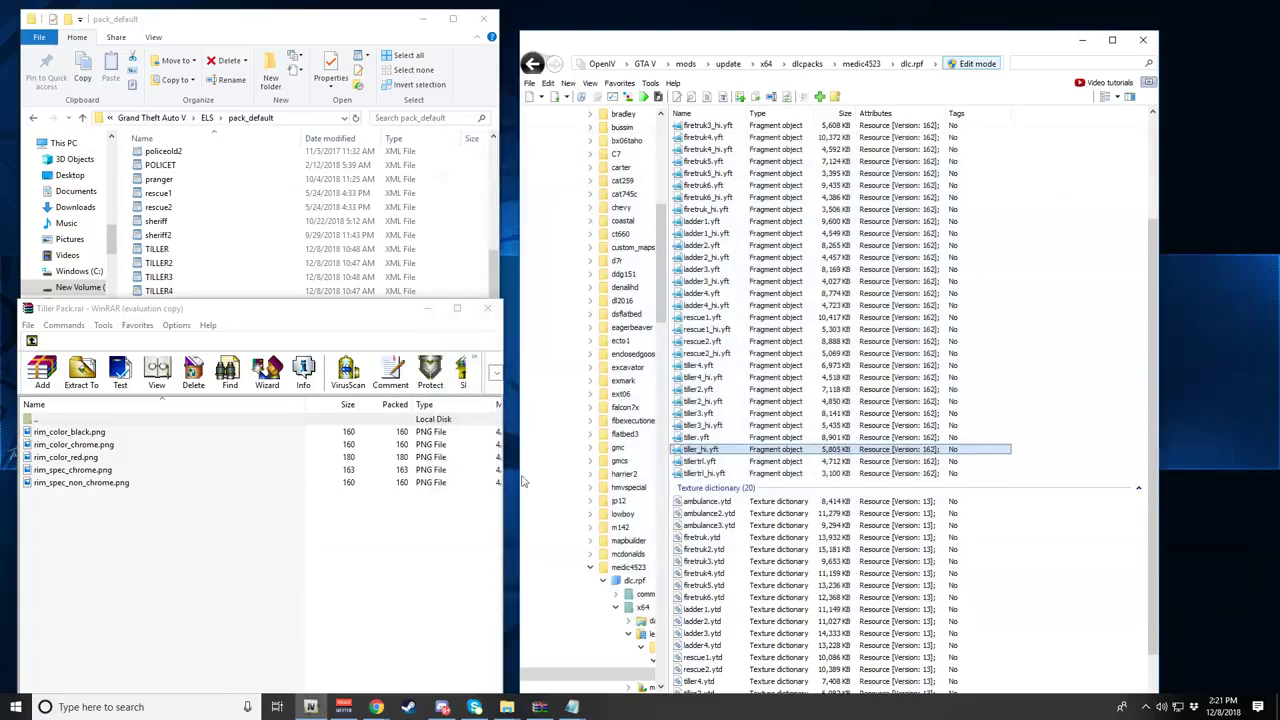
# - Preview tillertrl.yft in the model viewer, inspect the ladder trailer and its wheel rim up close, and close the viewer
pyautogui.click(714, 462)
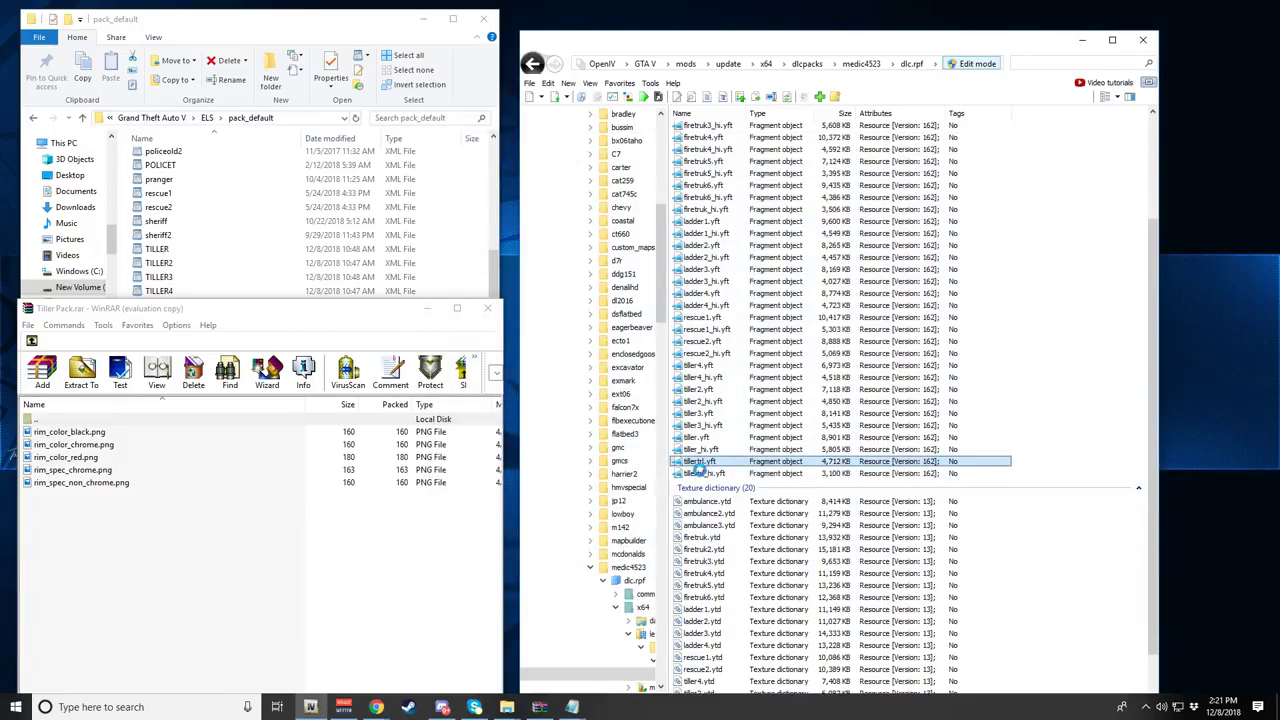
pyautogui.doubleClick(700, 466)
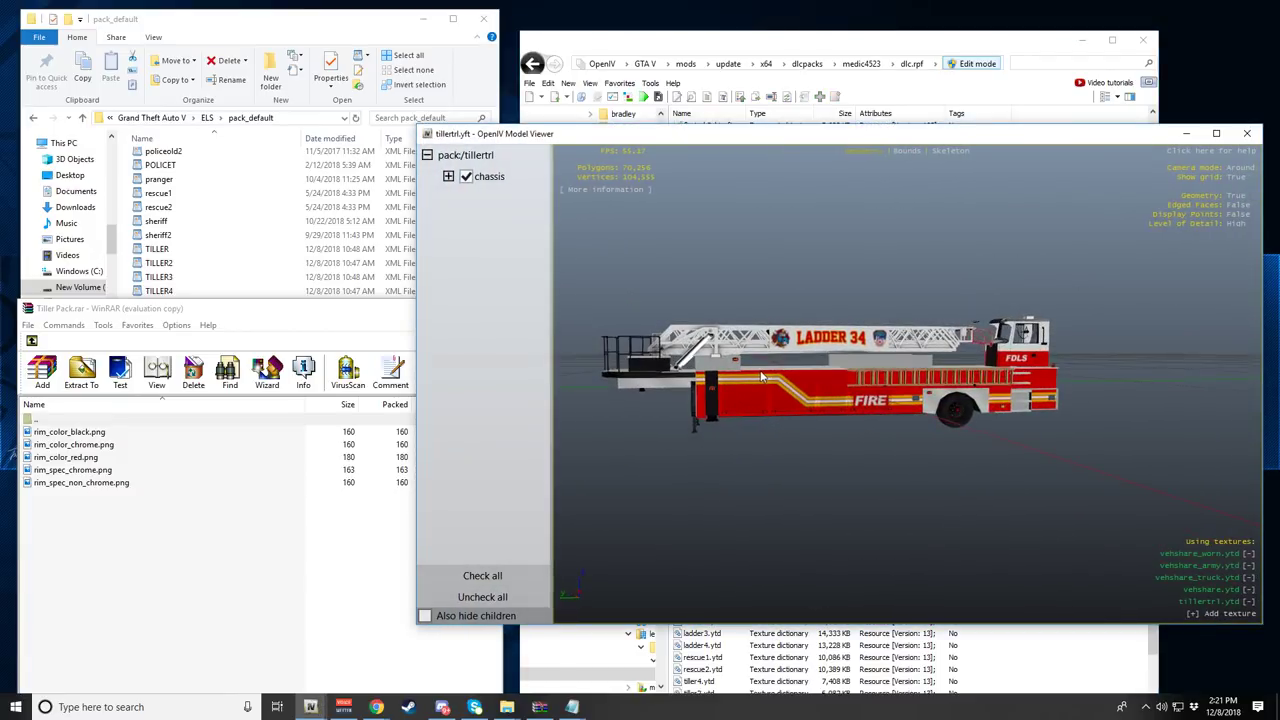
pyautogui.moveTo(762, 376); pyautogui.dragTo(945, 325)
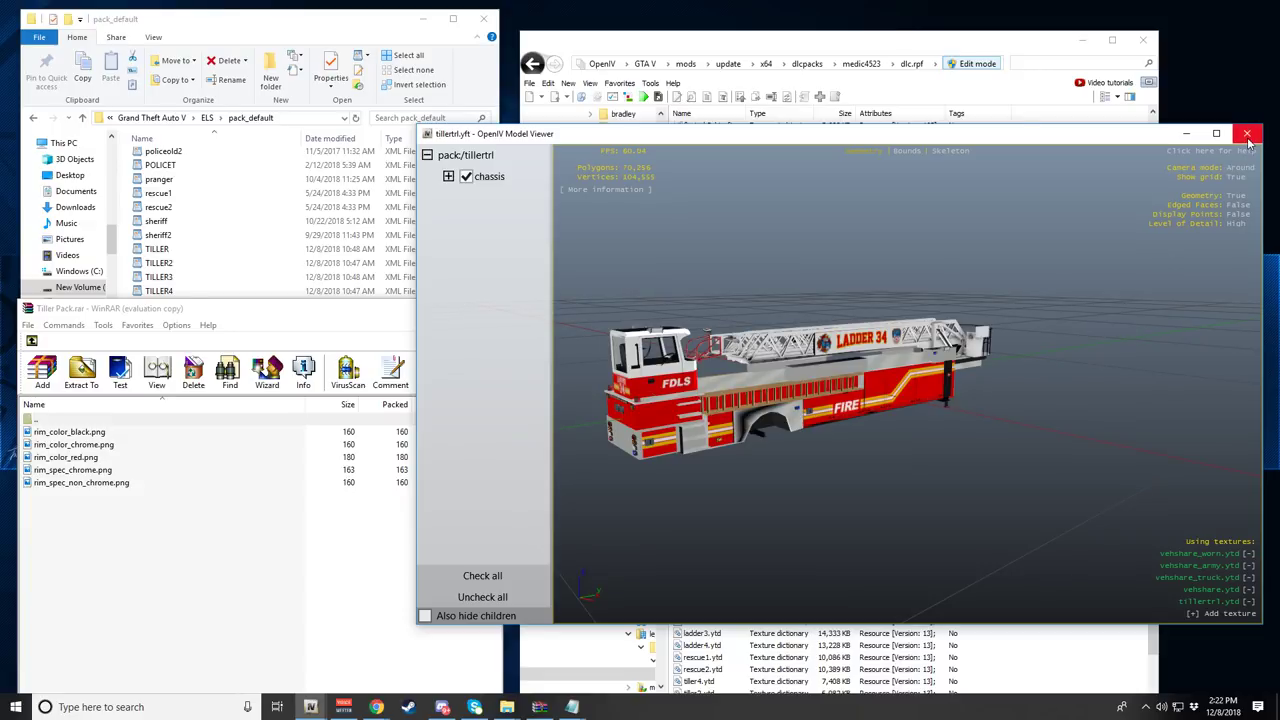
pyautogui.moveTo(1120, 352); pyautogui.dragTo(915, 398)
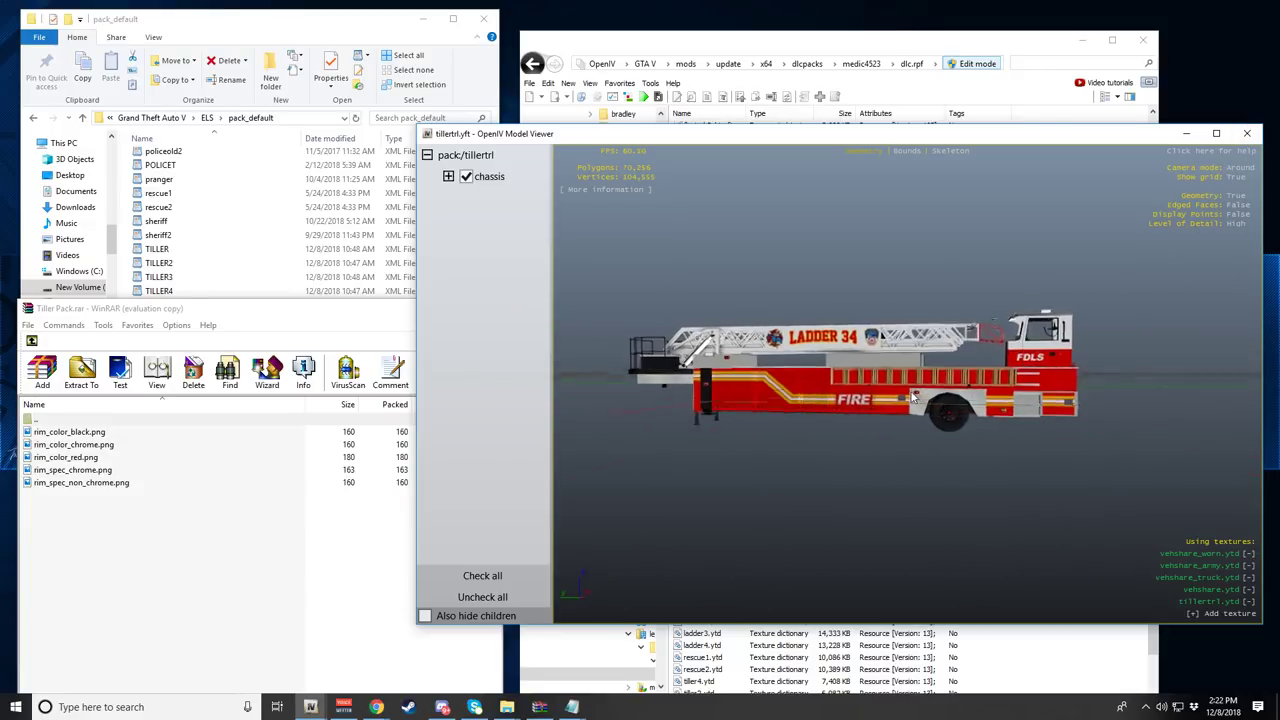
pyautogui.scroll(6, 915, 398)
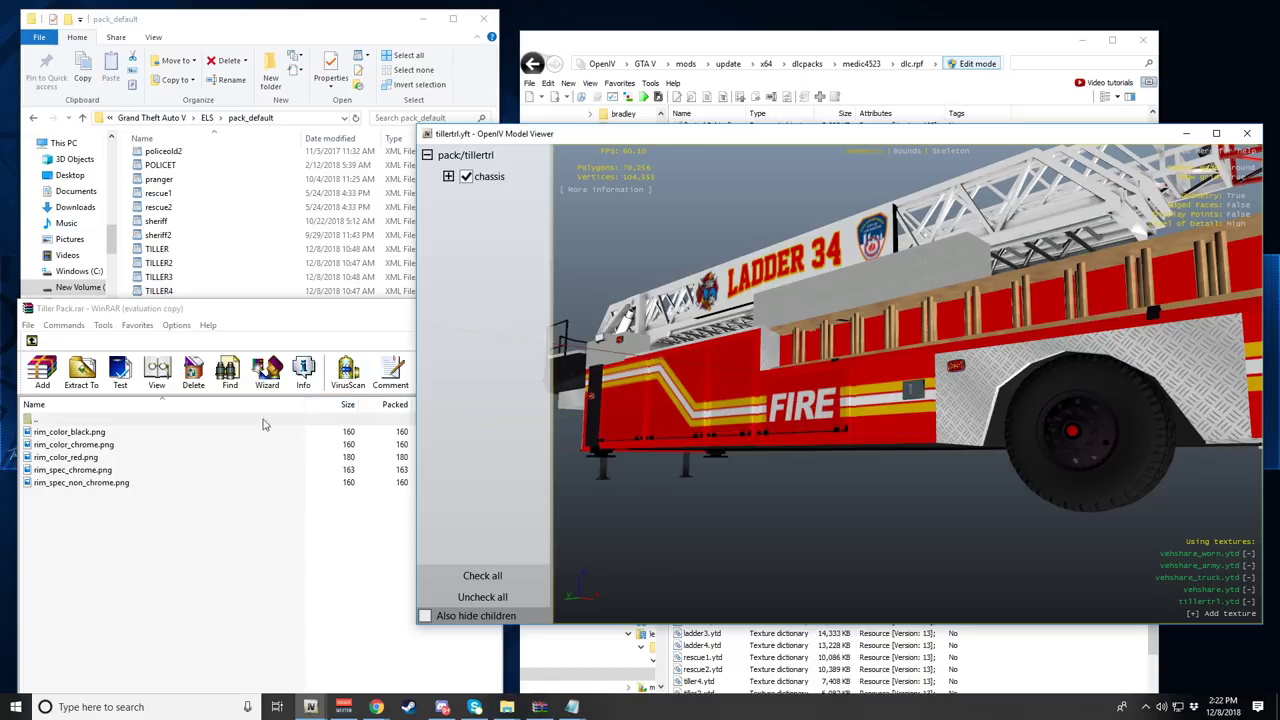
pyautogui.click(1247, 135)
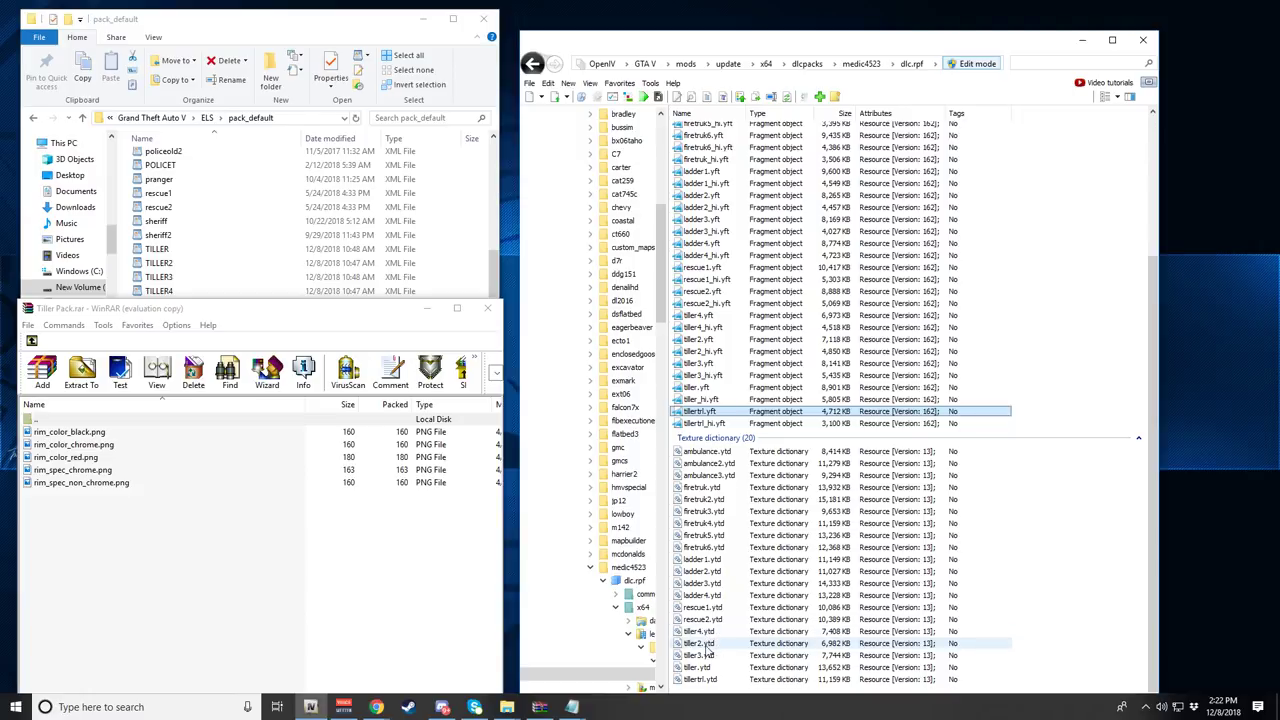
# - Open tillertrl.ytd in the OpenIV texture editor and select its rim_color texture
pyautogui.click(708, 679)
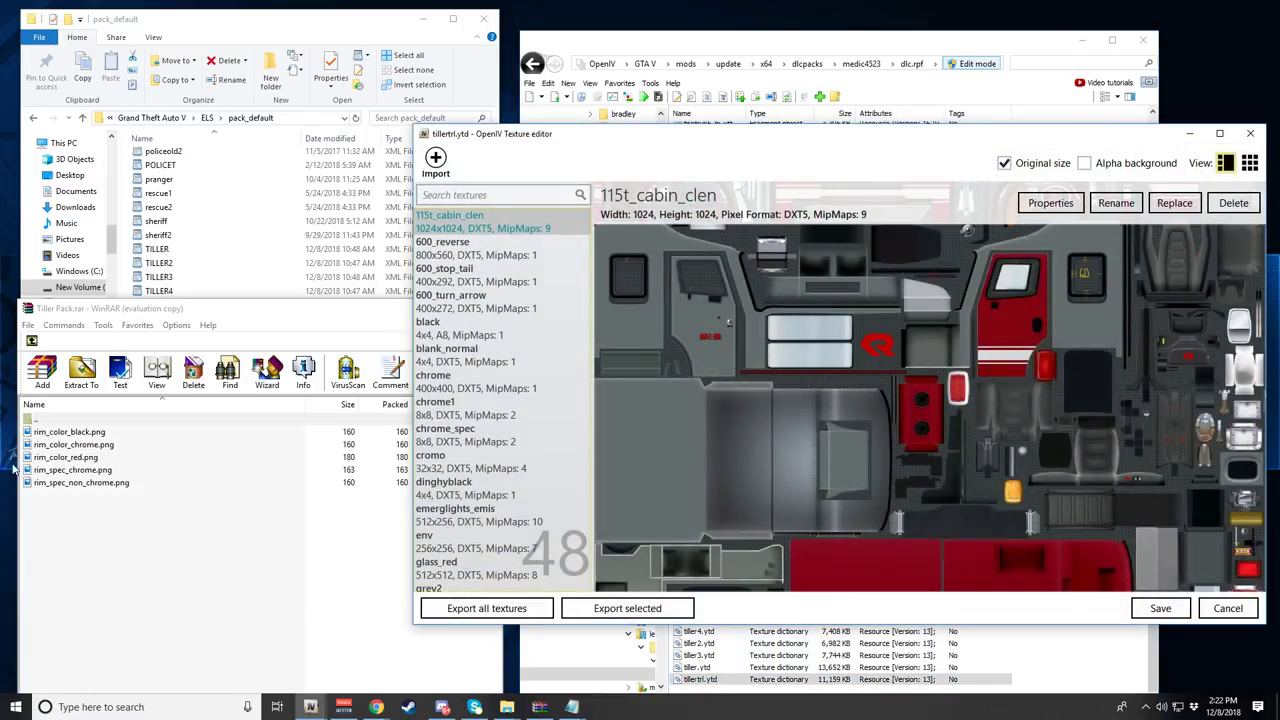
pyautogui.click(450, 352)
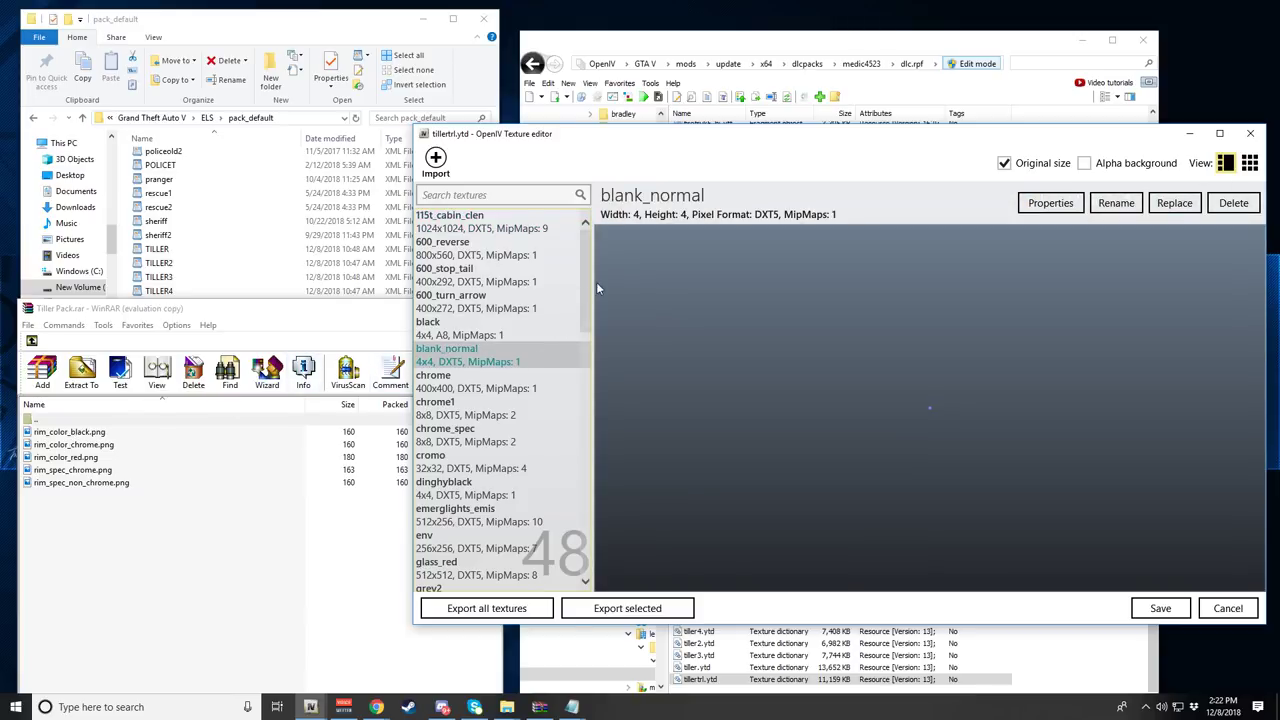
pyautogui.scroll(-2, 588, 321)
pyautogui.scroll(-7, 584, 321)
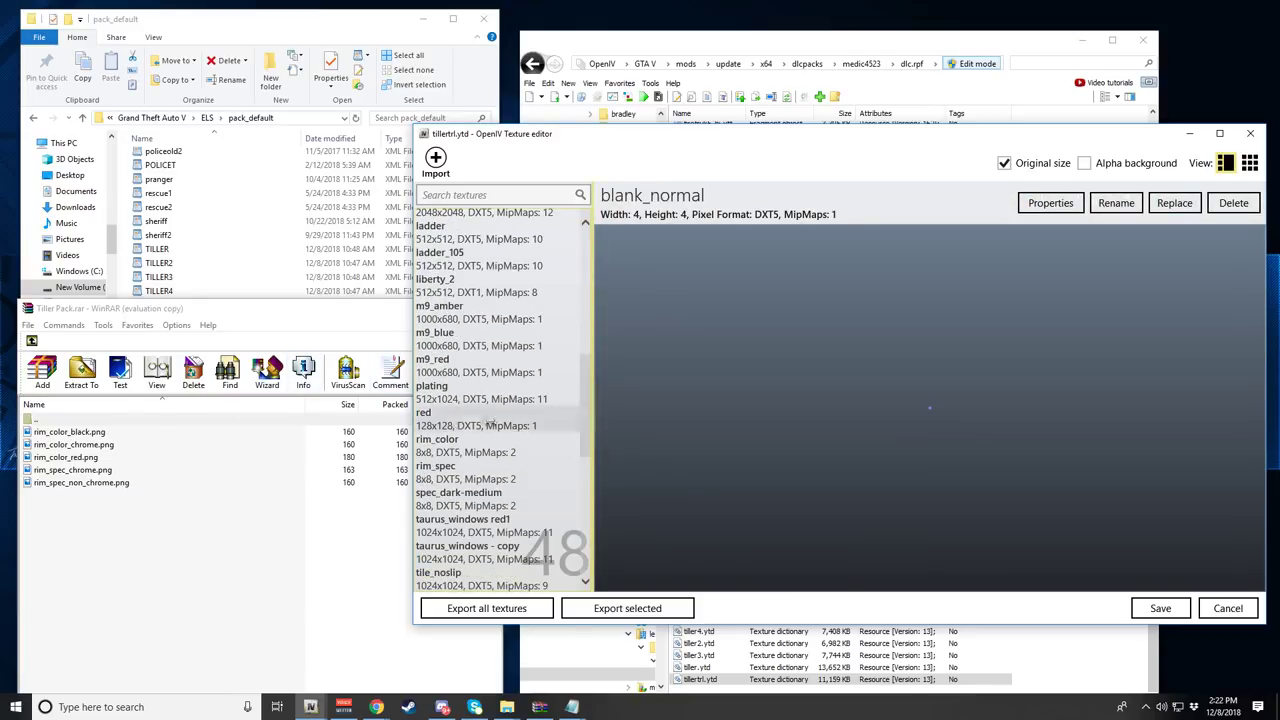
pyautogui.click(440, 452)
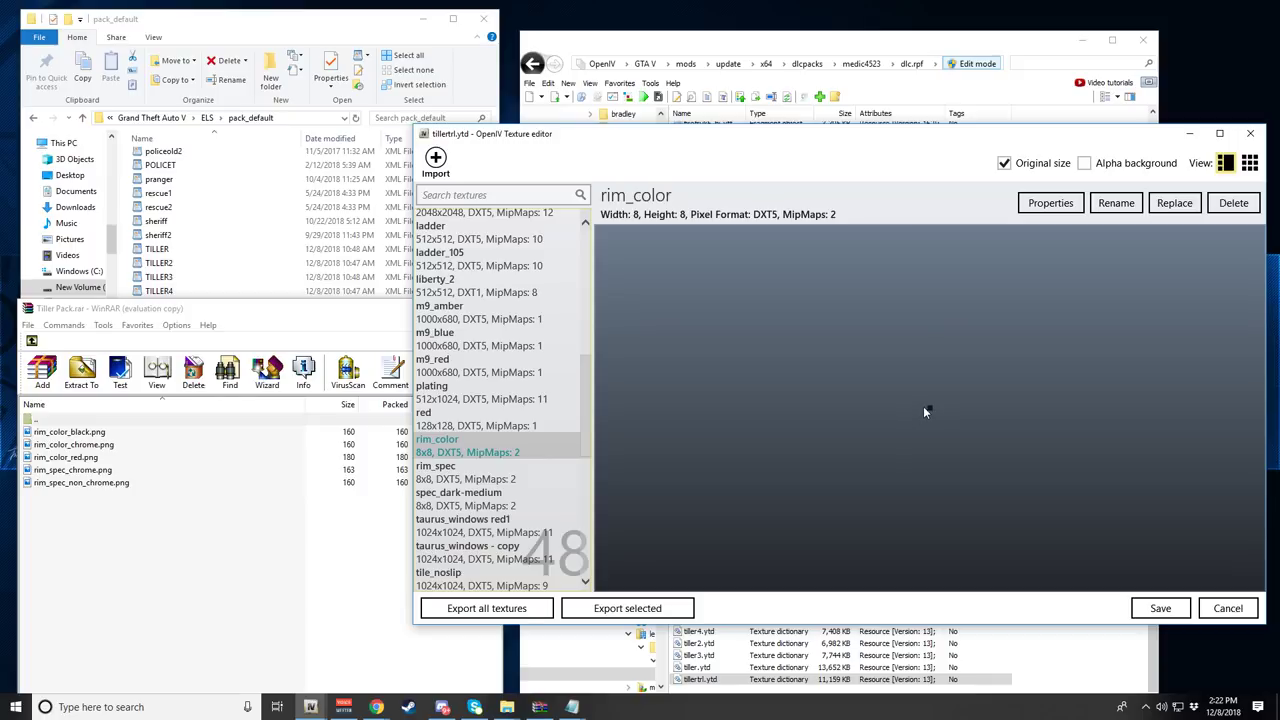
# - View rim_color_red.png from the Tiller Pack archive in the photo viewer and close it
pyautogui.click(67, 479)
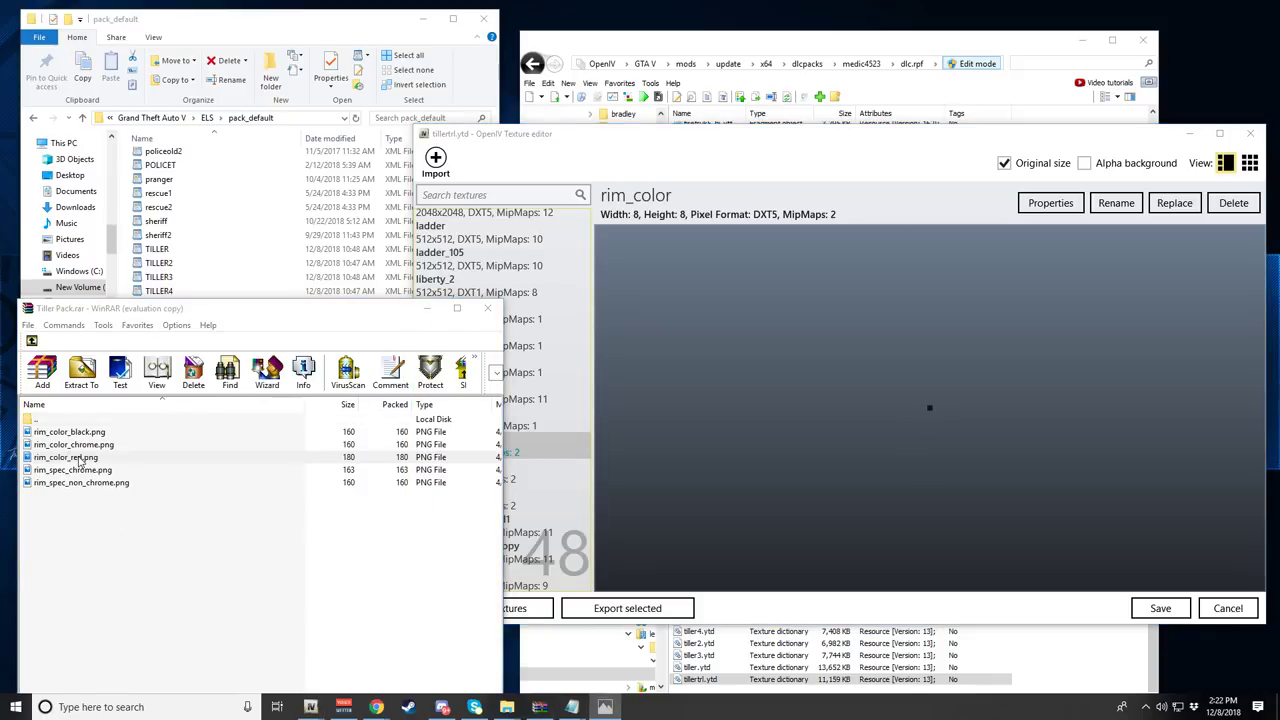
pyautogui.doubleClick(65, 457)
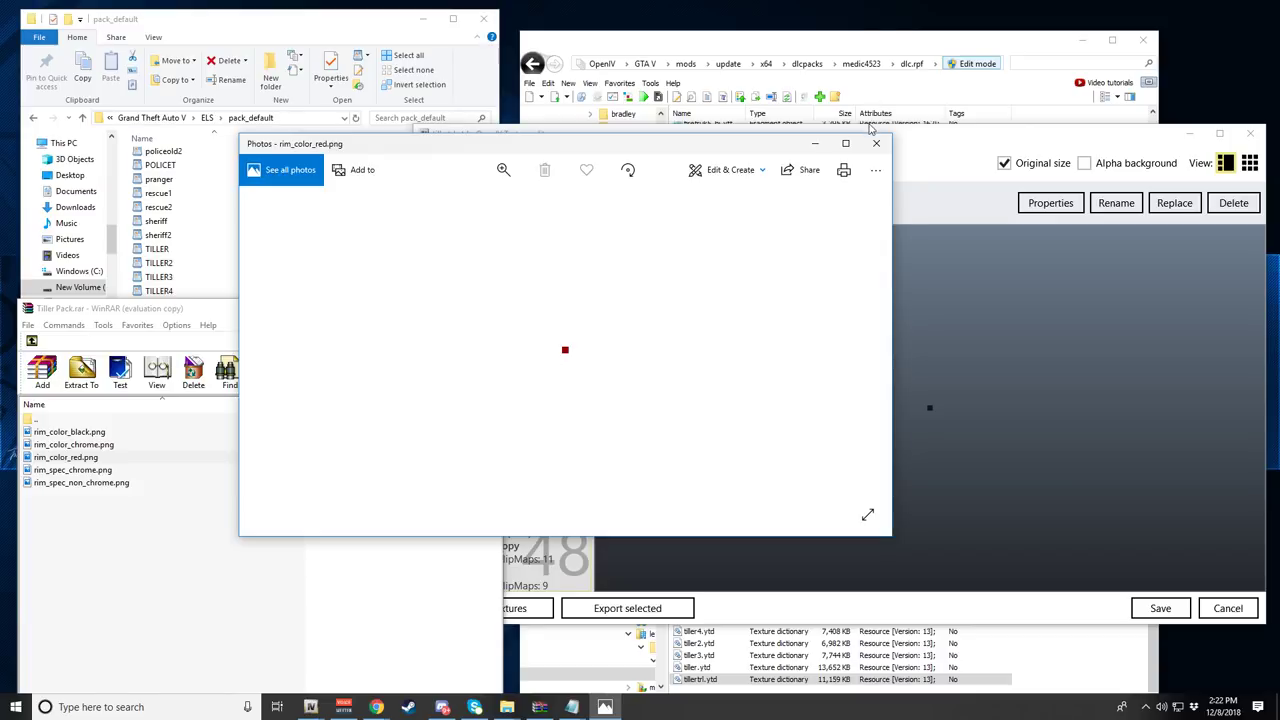
pyautogui.click(876, 143)
# - Extract rim_color_red.png from the Tiller Pack archive onto the desktop
pyautogui.rightClick(77, 462)
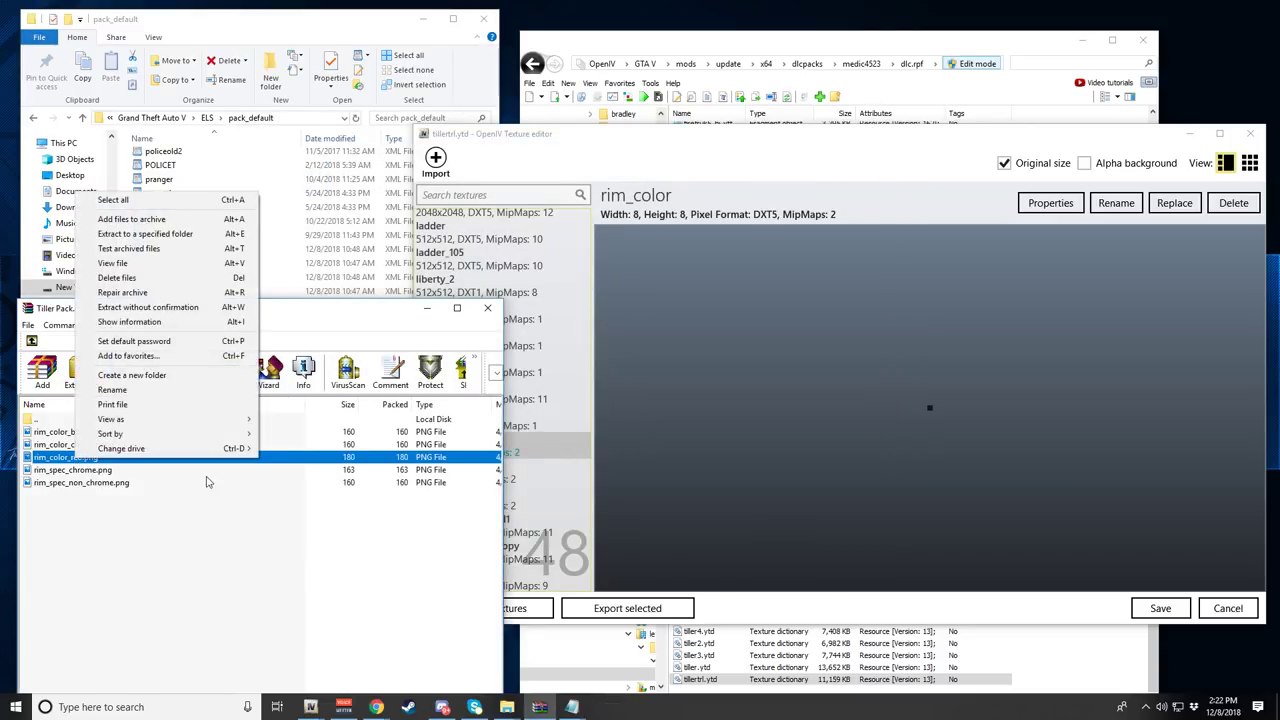
pyautogui.press('Escape')
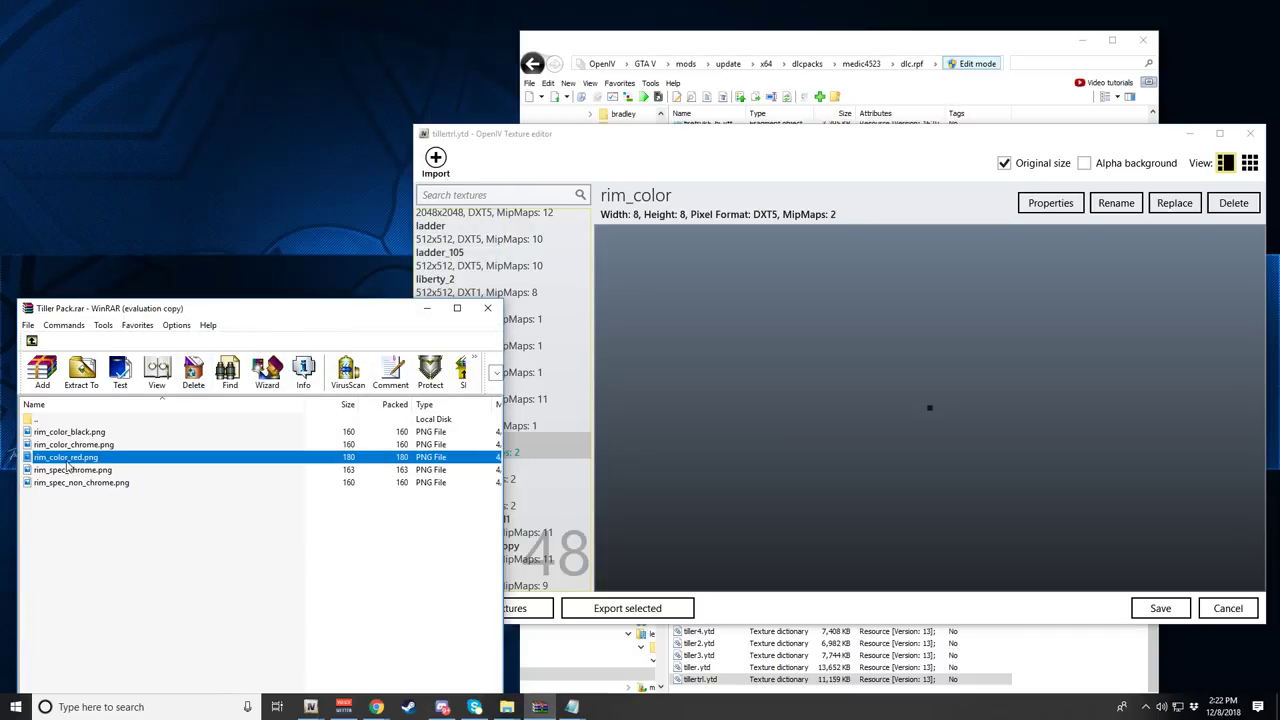
pyautogui.moveTo(223, 186); pyautogui.dragTo(228, 152)
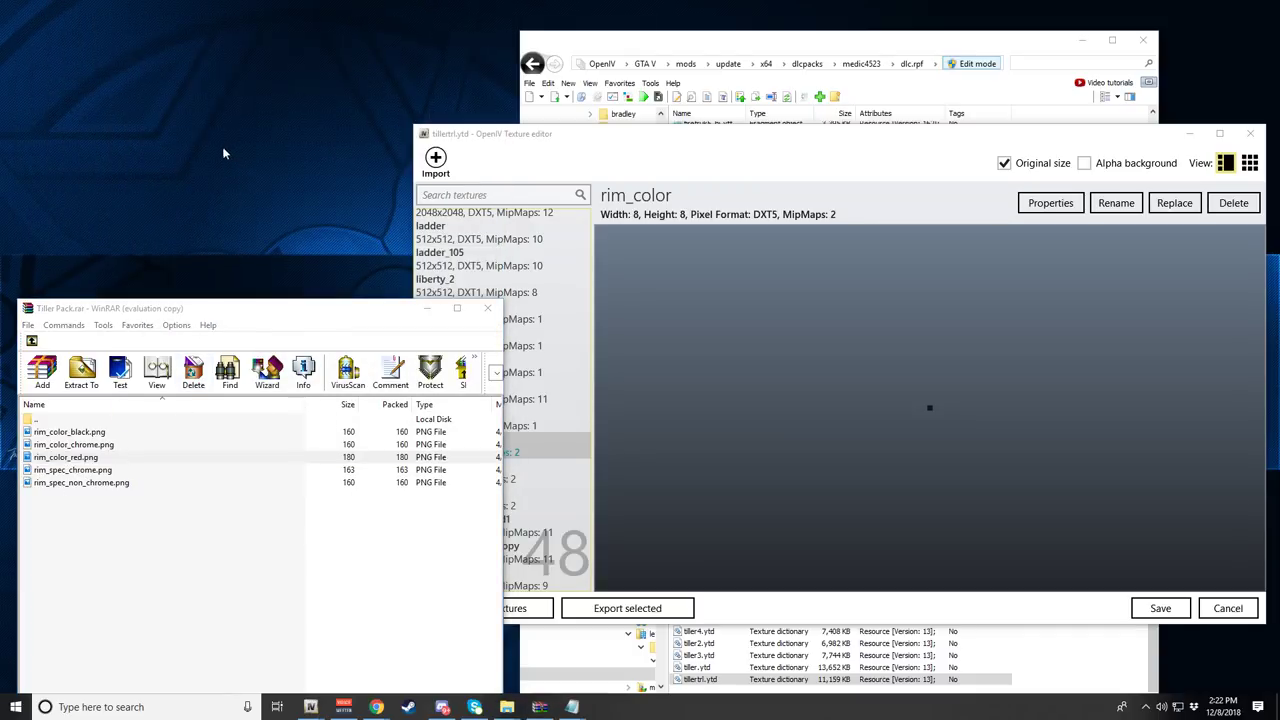
# - Replace the rim_color texture in tillertrl.ytd with rim_color_red from the desktop and save the texture dictionary
pyautogui.click(538, 476)
pyautogui.rightClick(505, 452)
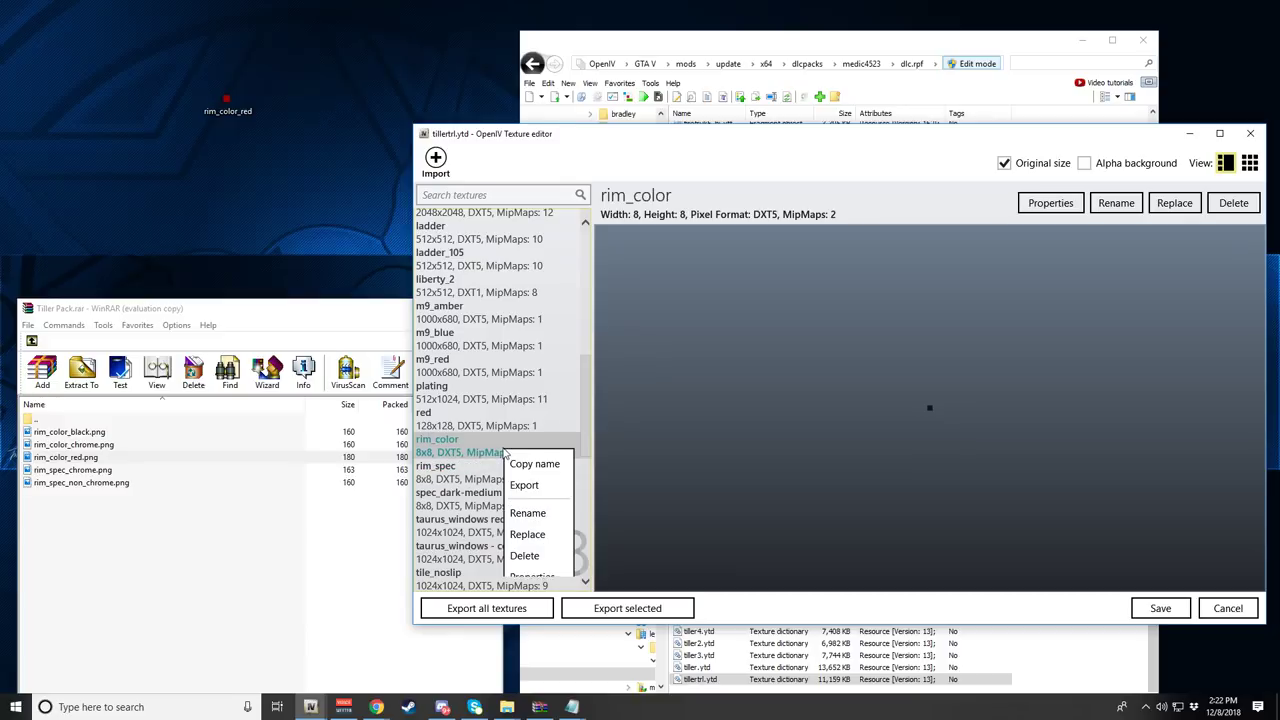
pyautogui.rightClick(458, 455)
pyautogui.rightClick(437, 443)
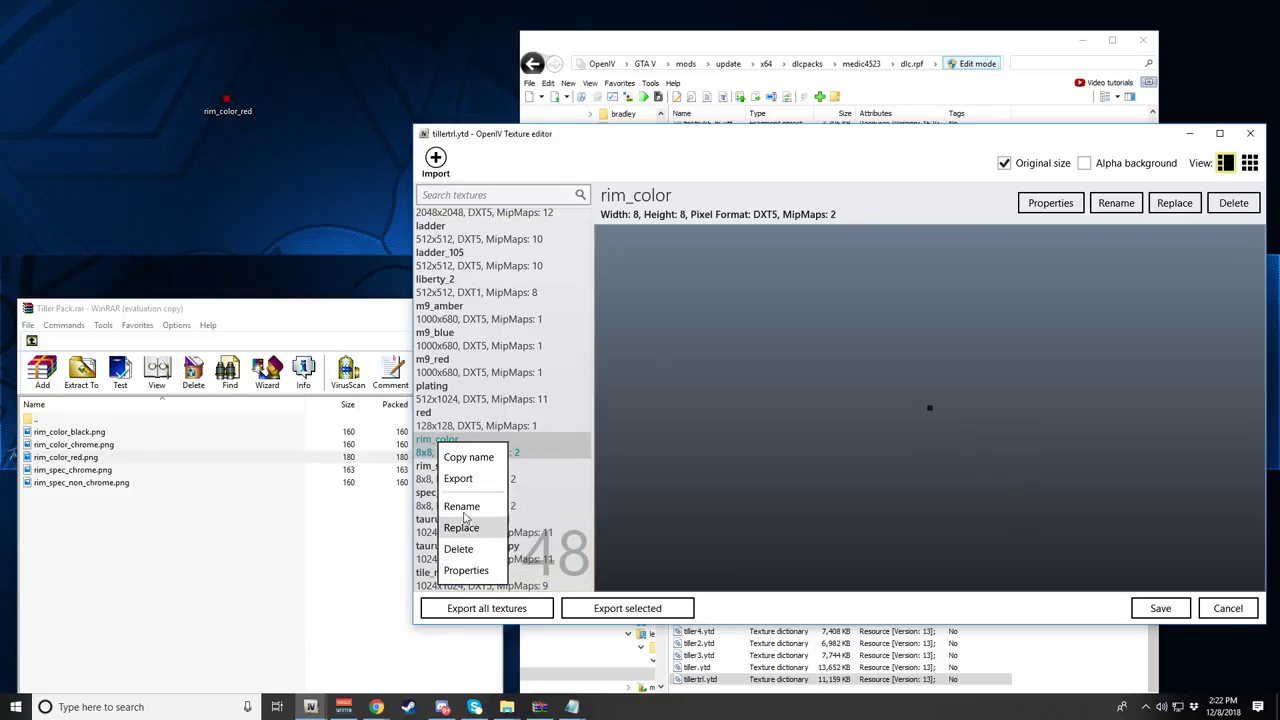
pyautogui.click(463, 526)
pyautogui.scroll(2, 495, 250)
pyautogui.scroll(-3, 900, 340)
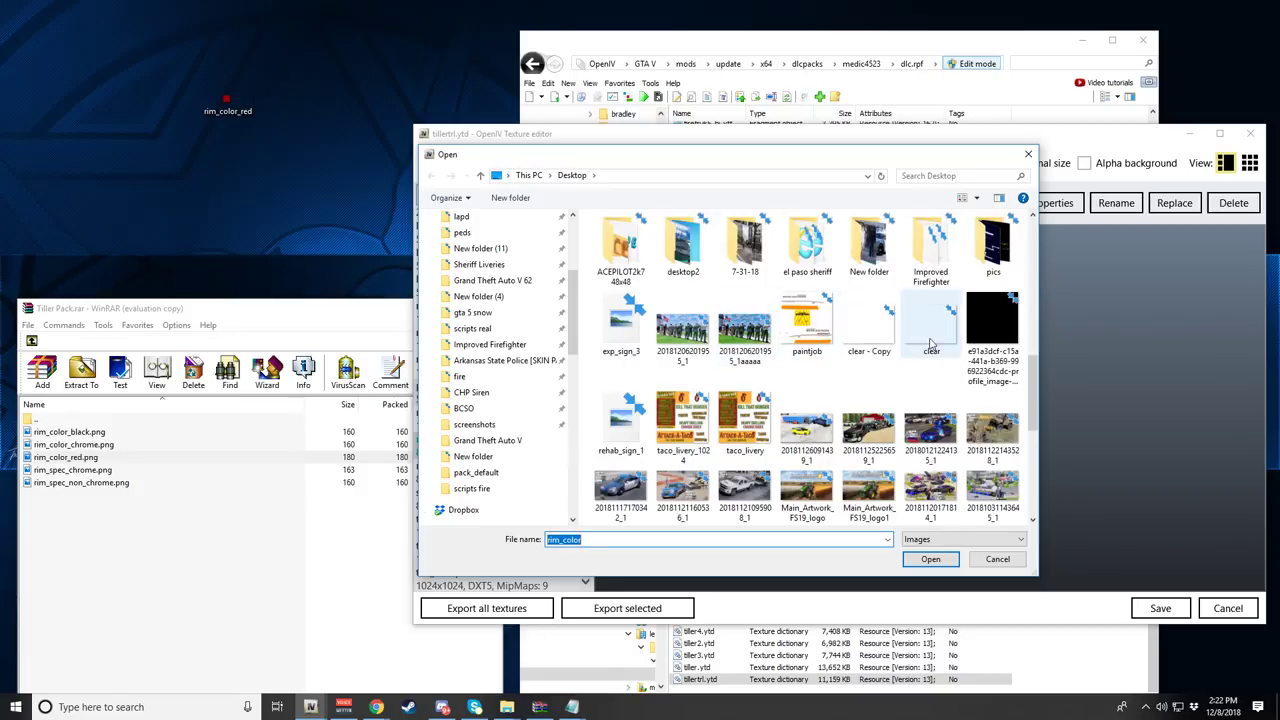
pyautogui.scroll(-3, 730, 420)
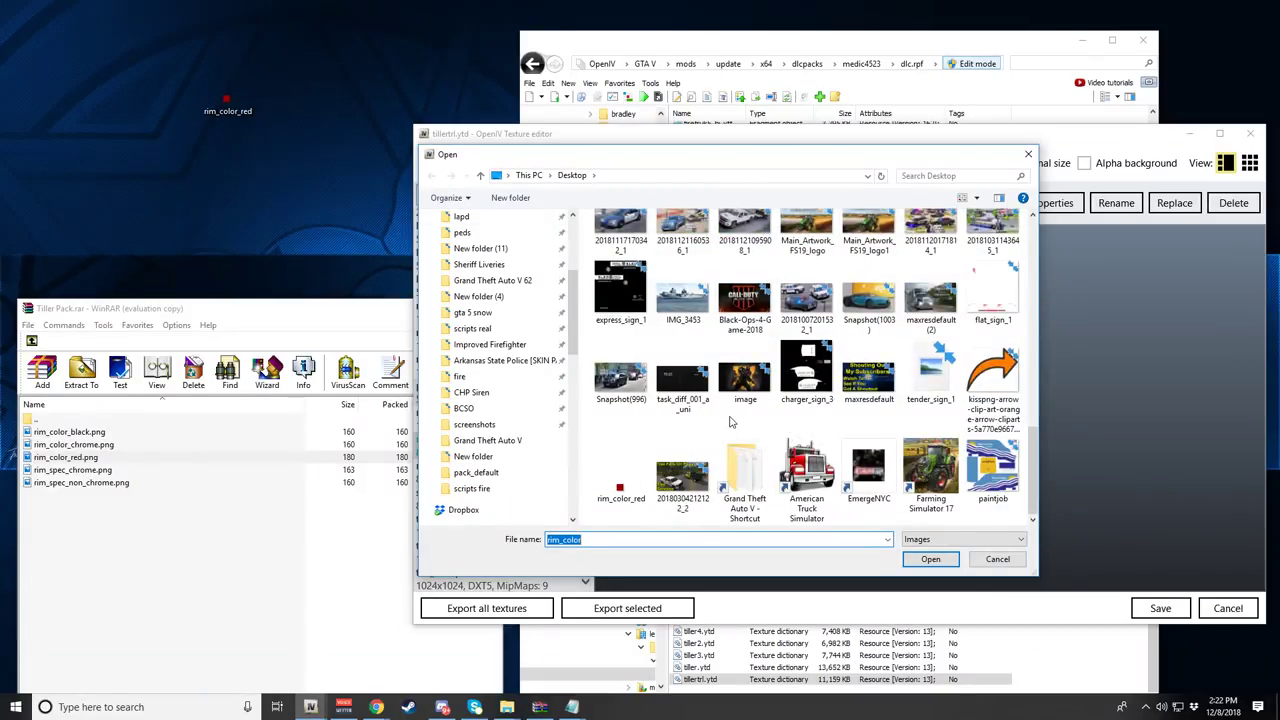
pyautogui.doubleClick(634, 494)
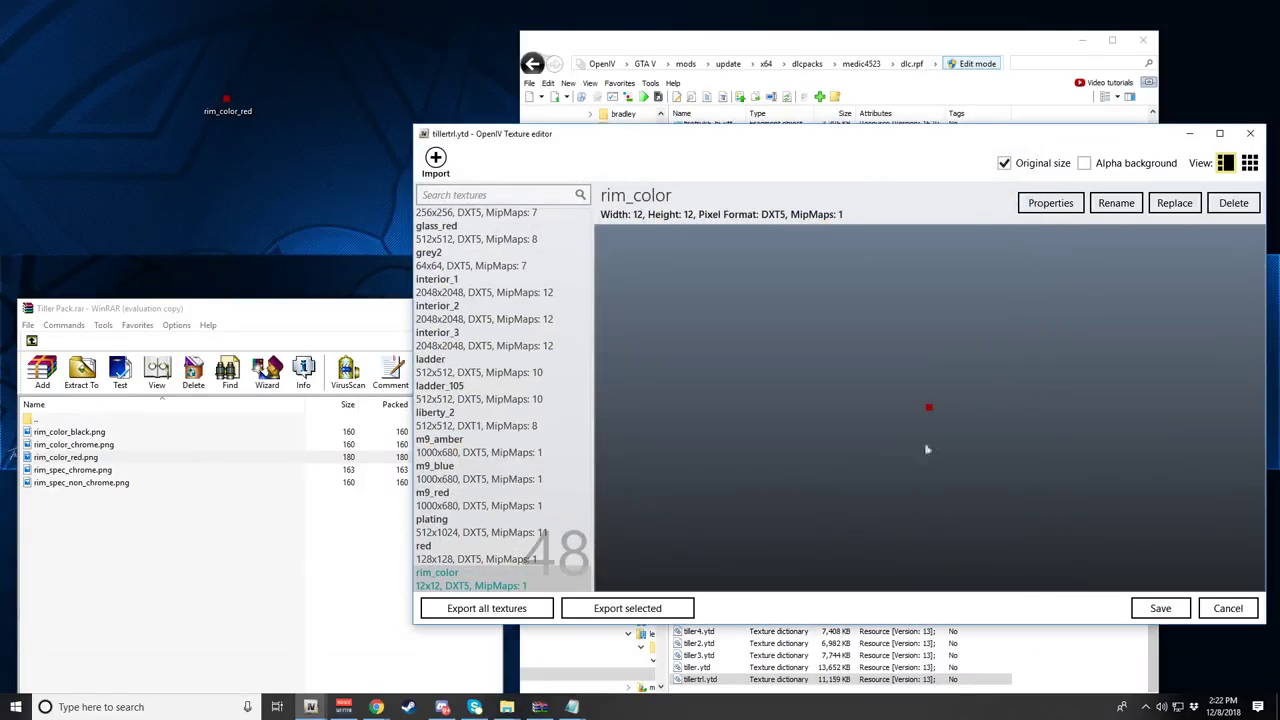
pyautogui.click(1162, 608)
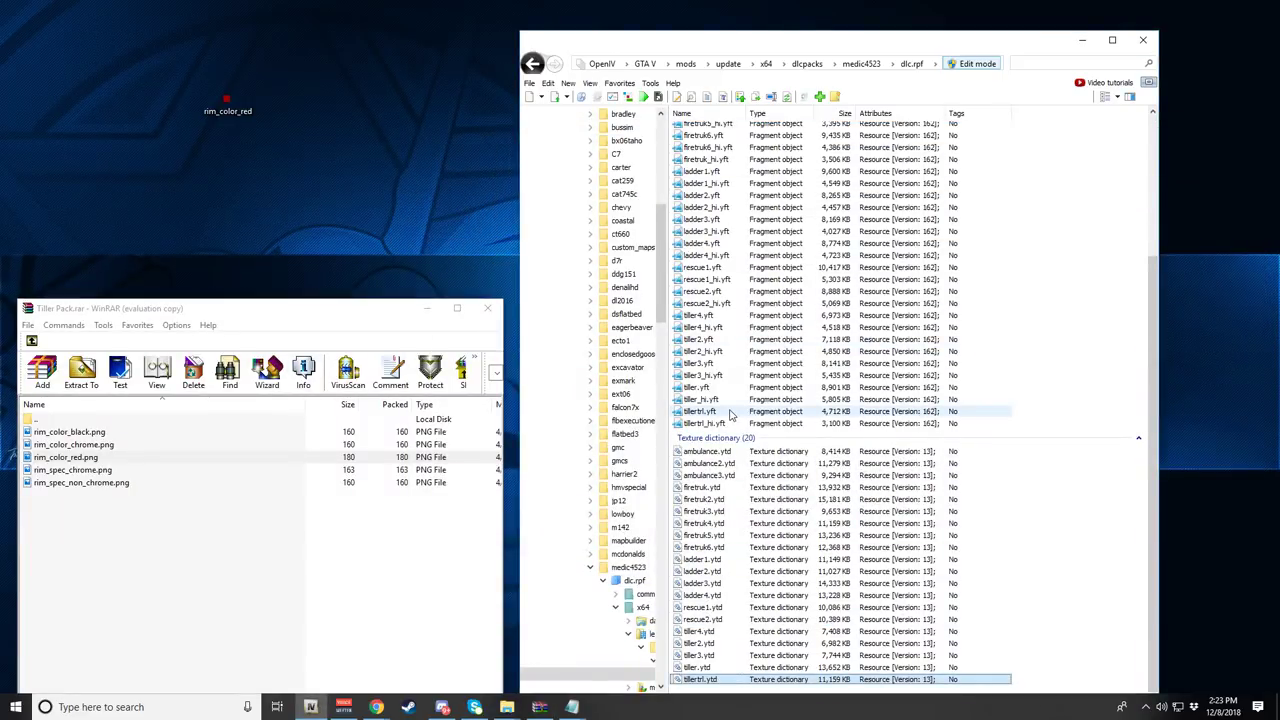
# - Preview tillertrl.yft in the model viewer, inspect the trailer's recolored rims up close, and close the viewer
pyautogui.click(731, 413)
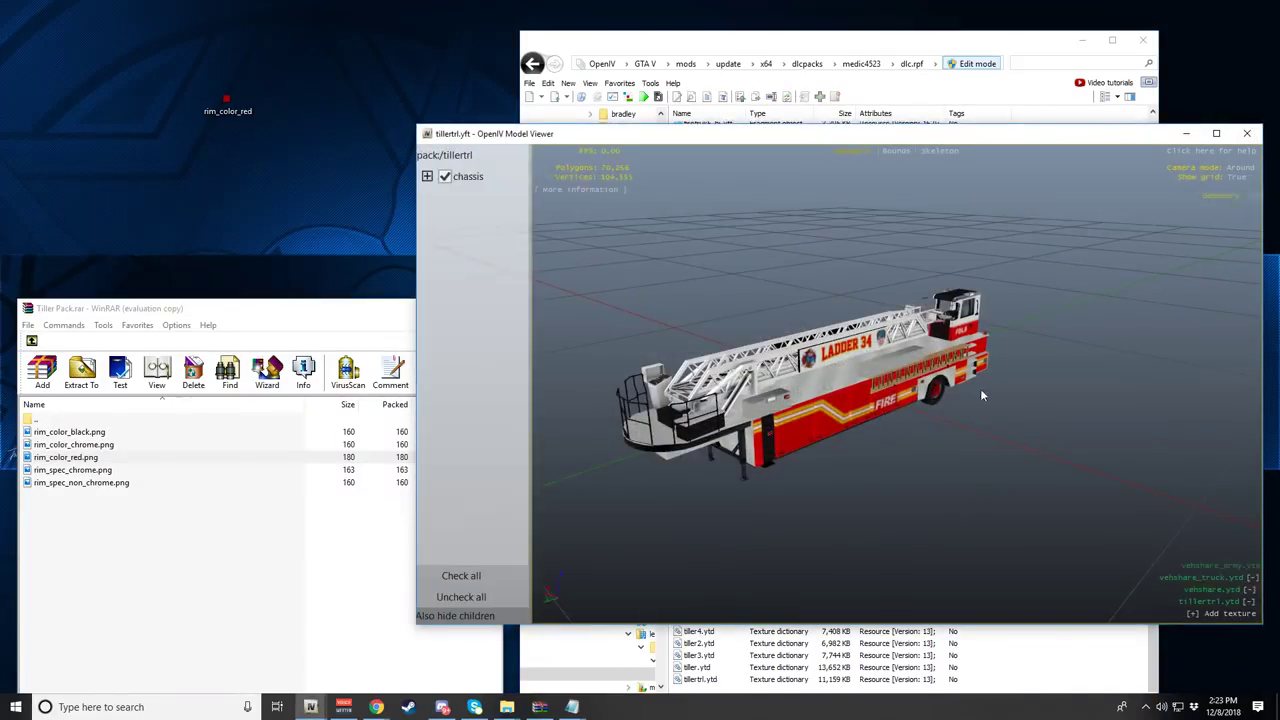
pyautogui.moveTo(980, 388); pyautogui.dragTo(727, 318)
pyautogui.scroll(2, 729, 316)
pyautogui.click(1247, 133)
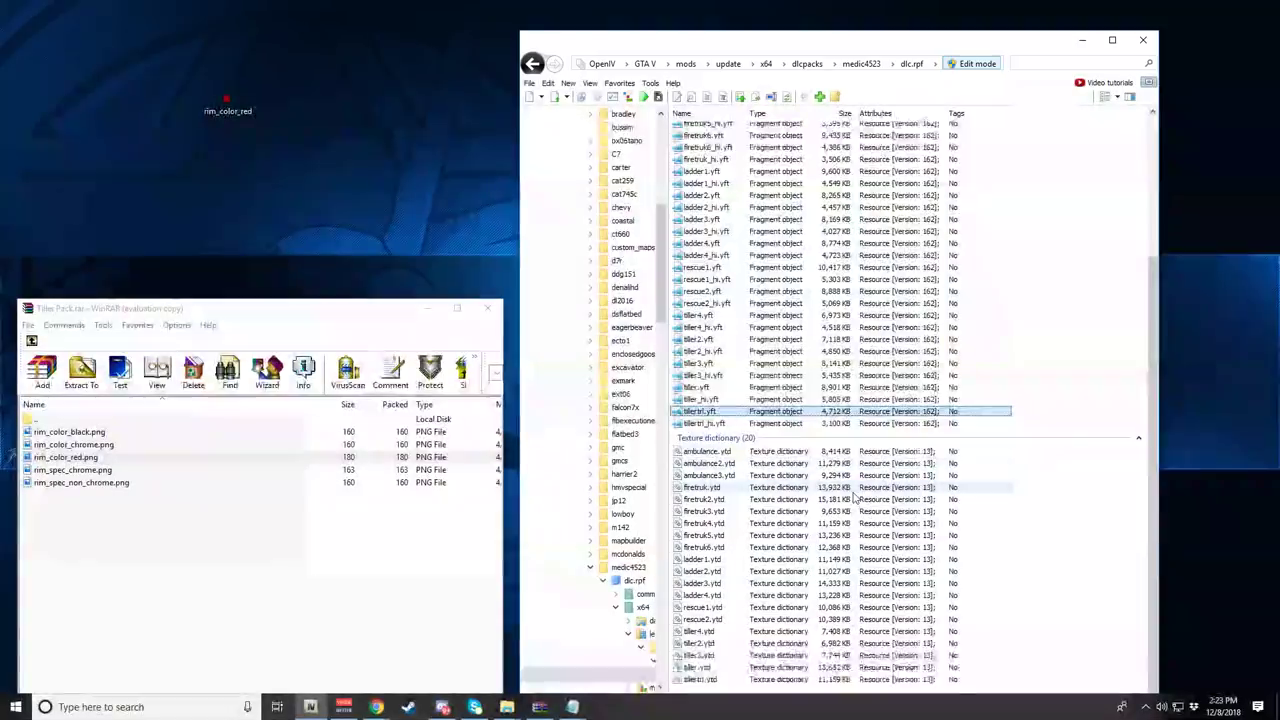
# - Open tillertrl.ytd for editing in the texture editor and select its rim_color texture
pyautogui.rightClick(700, 679)
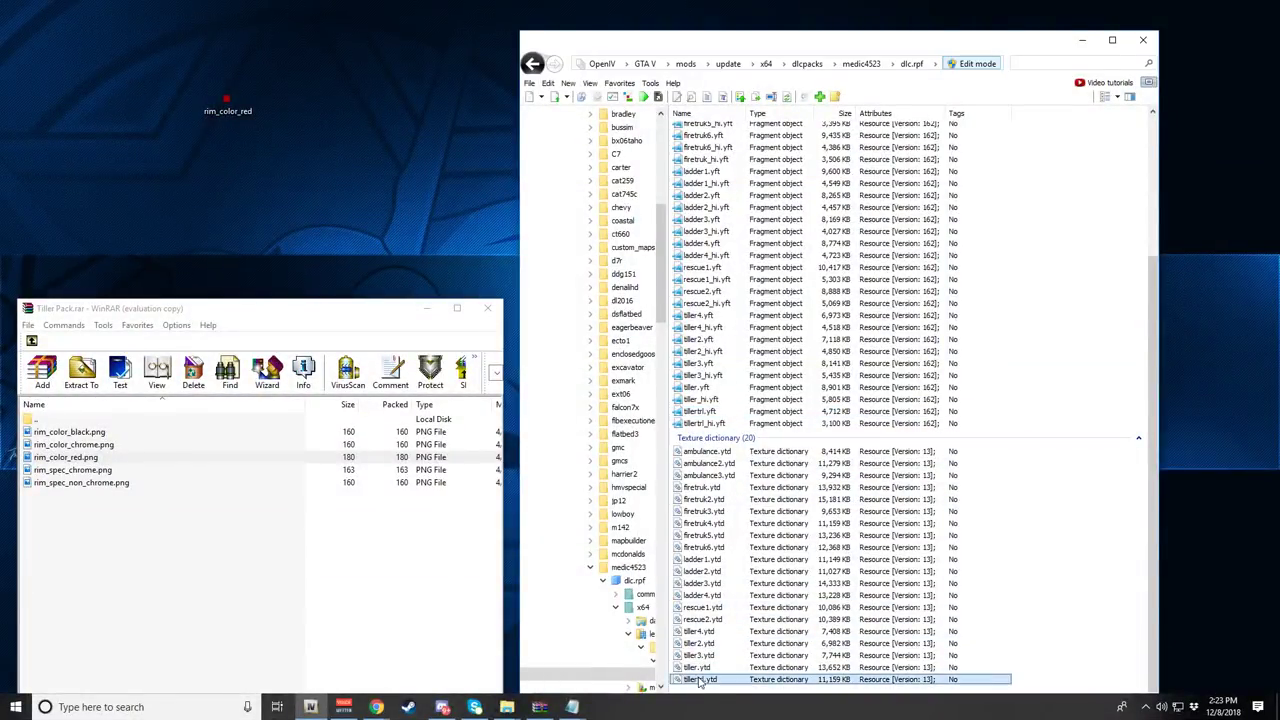
pyautogui.click(744, 480)
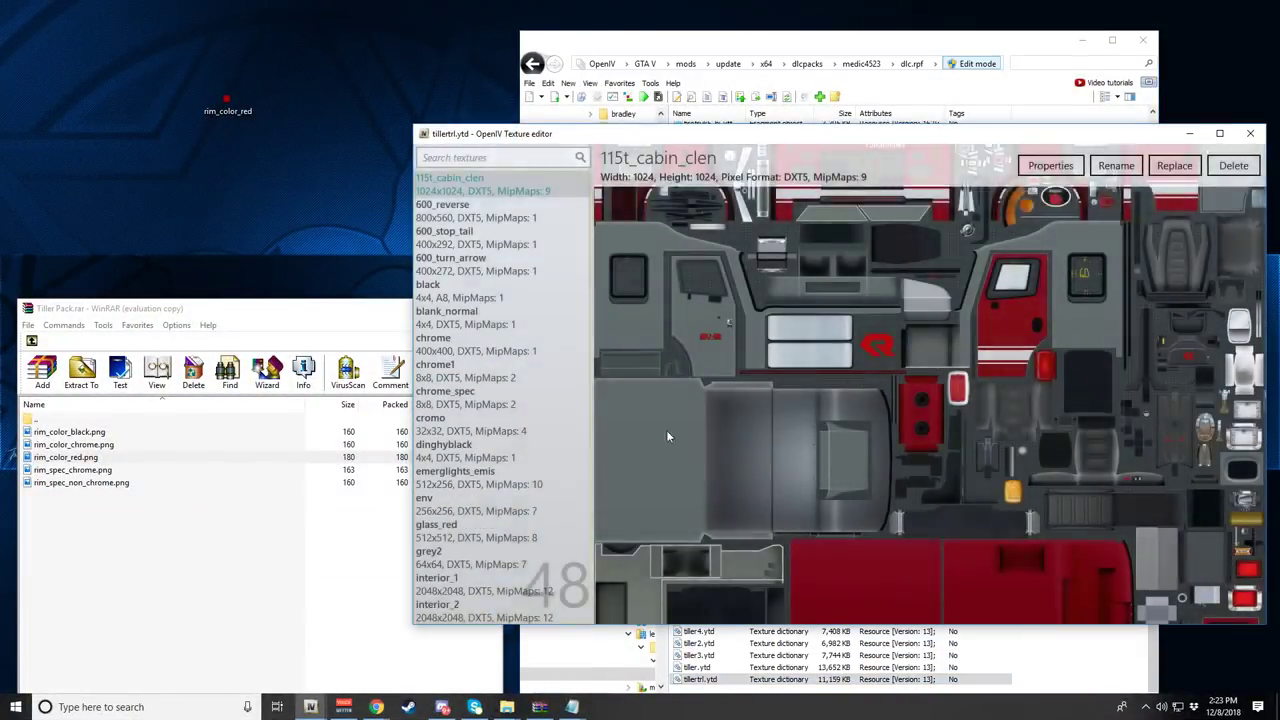
pyautogui.click(1252, 133)
pyautogui.rightClick(727, 681)
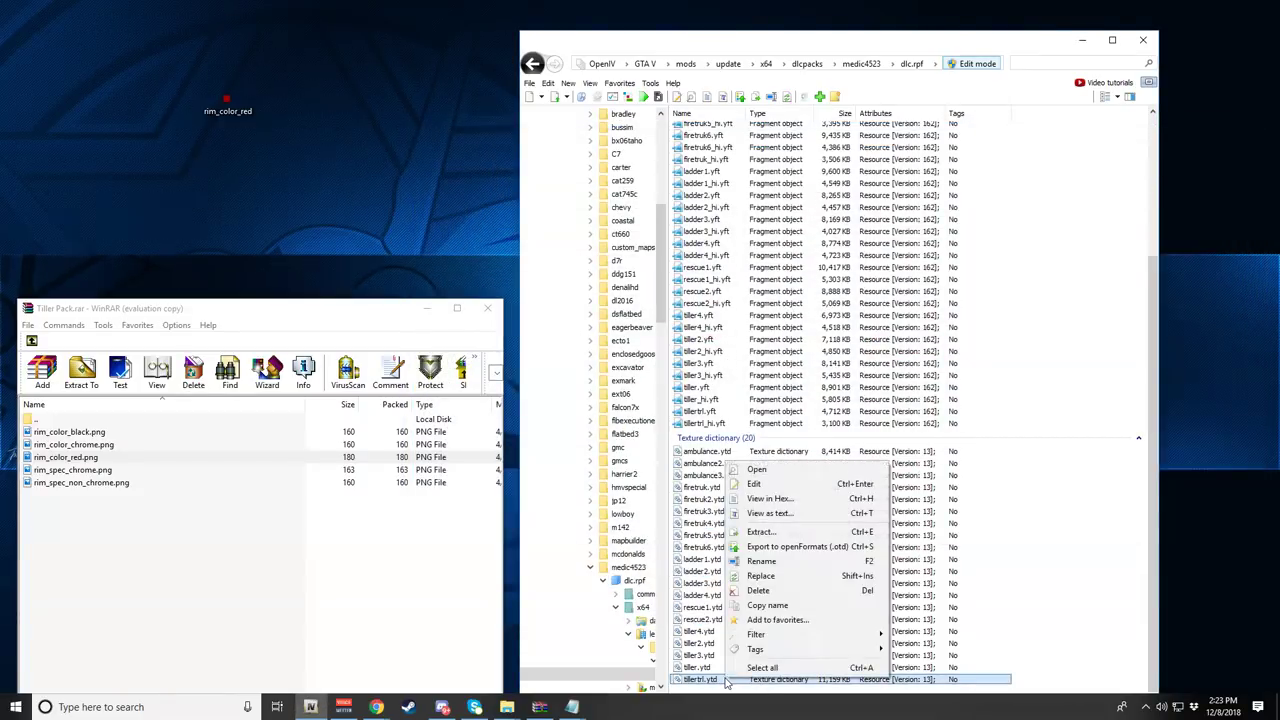
pyautogui.click(758, 485)
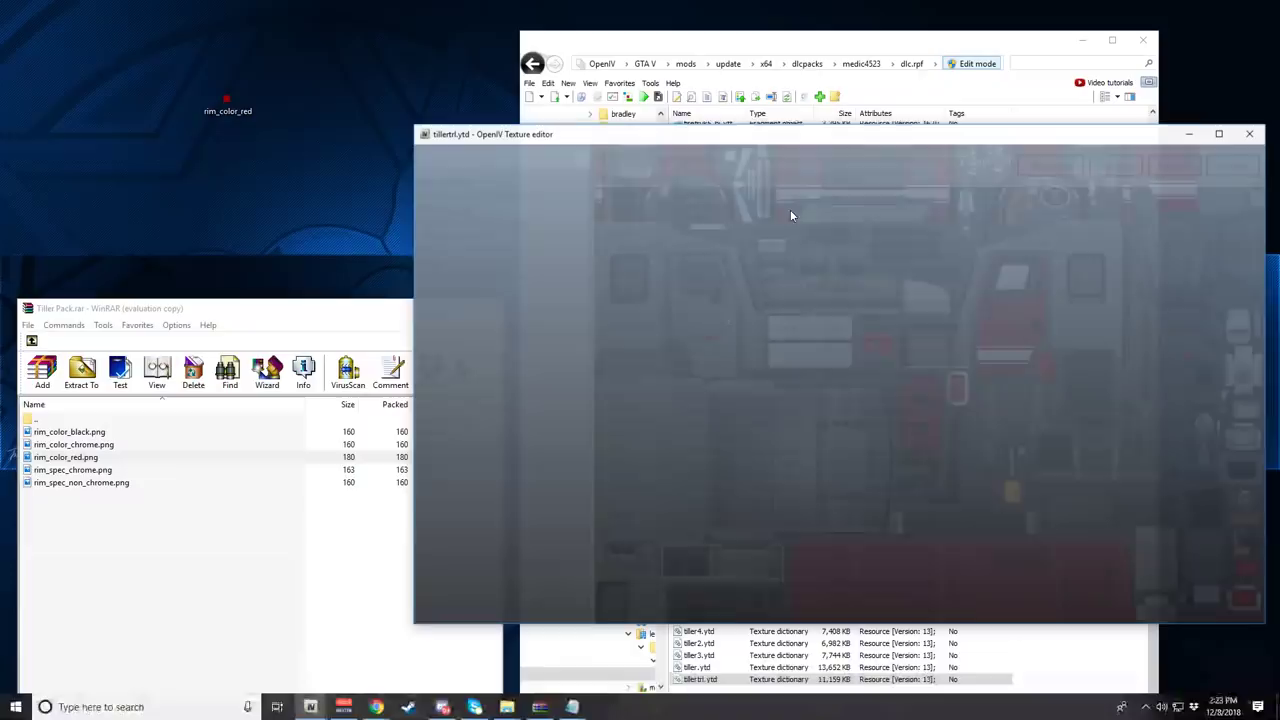
pyautogui.scroll(-10, 585, 257)
pyautogui.scroll(3, 476, 357)
pyautogui.scroll(5, 476, 357)
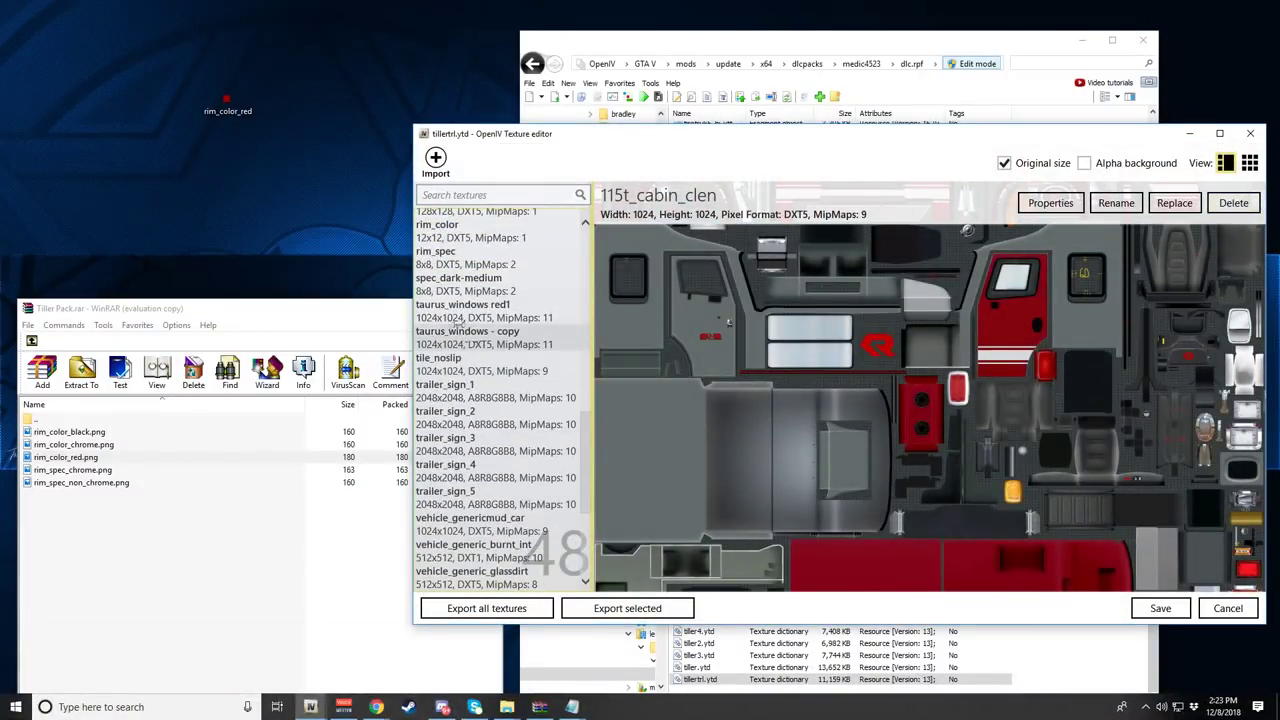
pyautogui.click(437, 352)
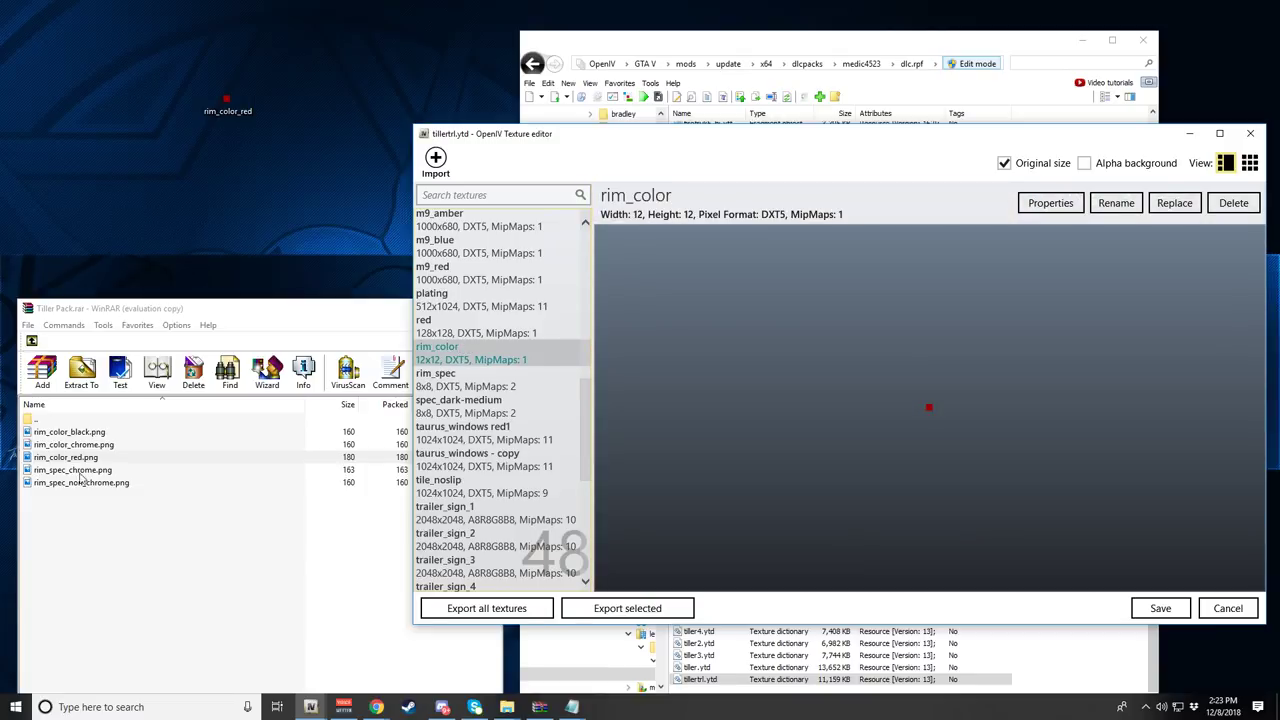
# - Rename rim_color_black.png in the Tiller Pack archive to rim_color.png
pyautogui.click(74, 433)
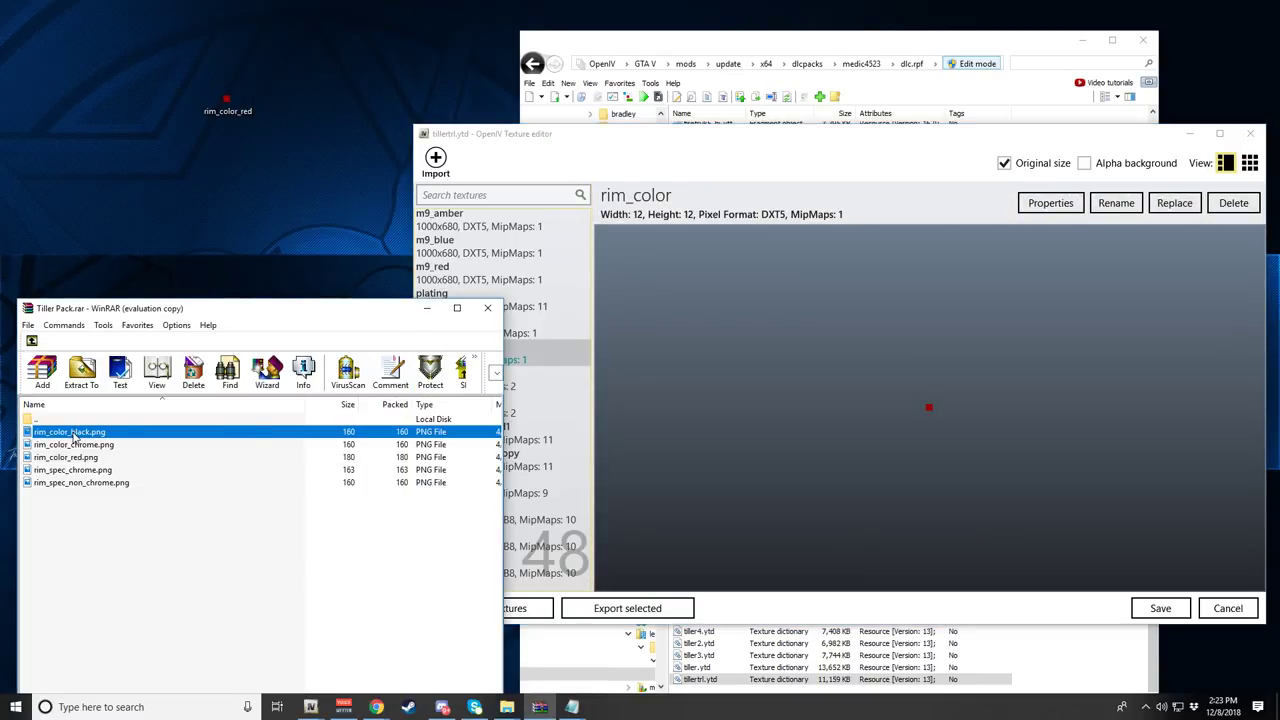
pyautogui.rightClick(74, 436)
pyautogui.click(114, 366)
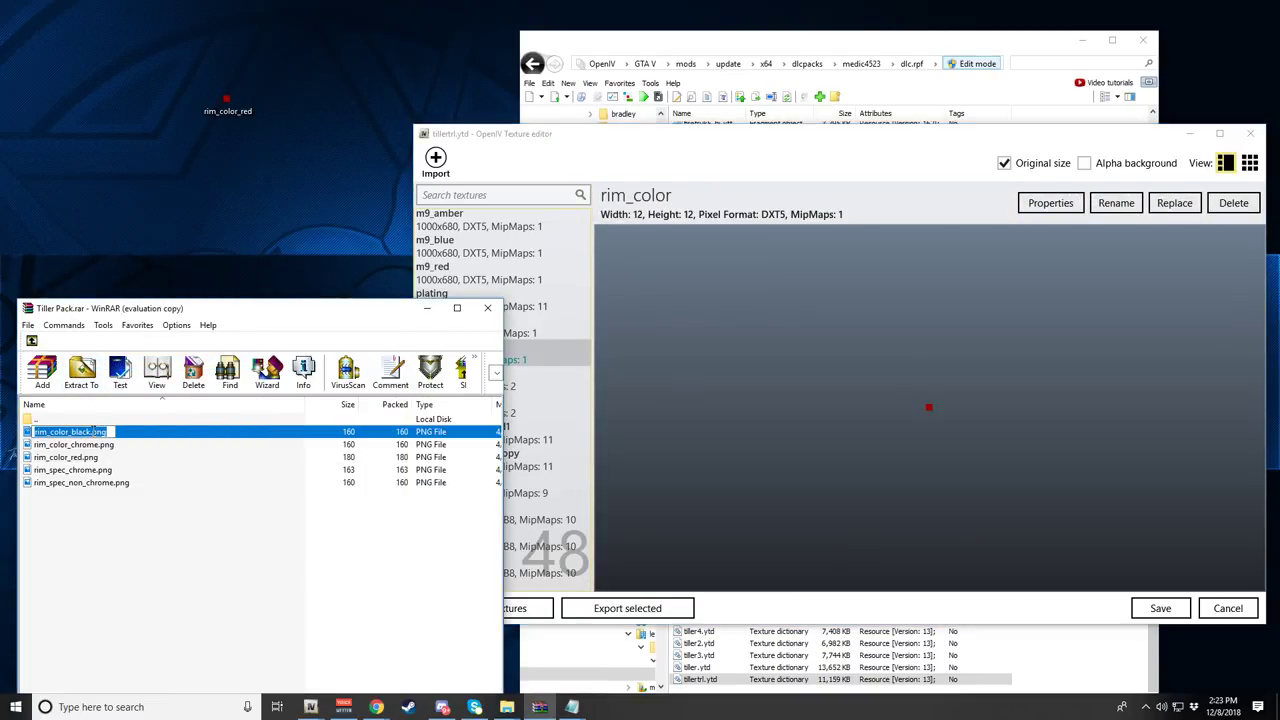
pyautogui.moveTo(92, 431); pyautogui.dragTo(85, 431)
pyautogui.press('BackSpace')
pyautogui.press('Return')
# - Import rim_color.png from the archive into tillertrl.ytd over the existing rim_color texture and save the texture dictionary
pyautogui.click(70, 437)
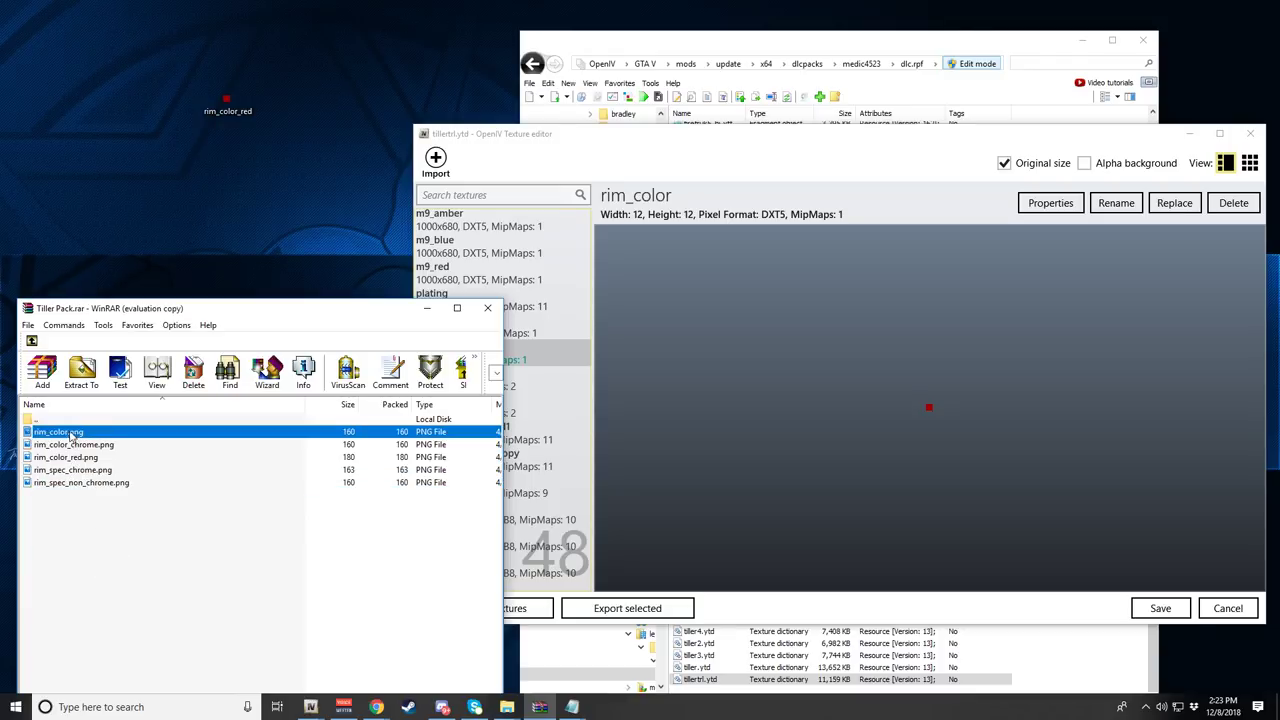
pyautogui.moveTo(590, 447); pyautogui.dragTo(600, 450)
pyautogui.click(890, 450)
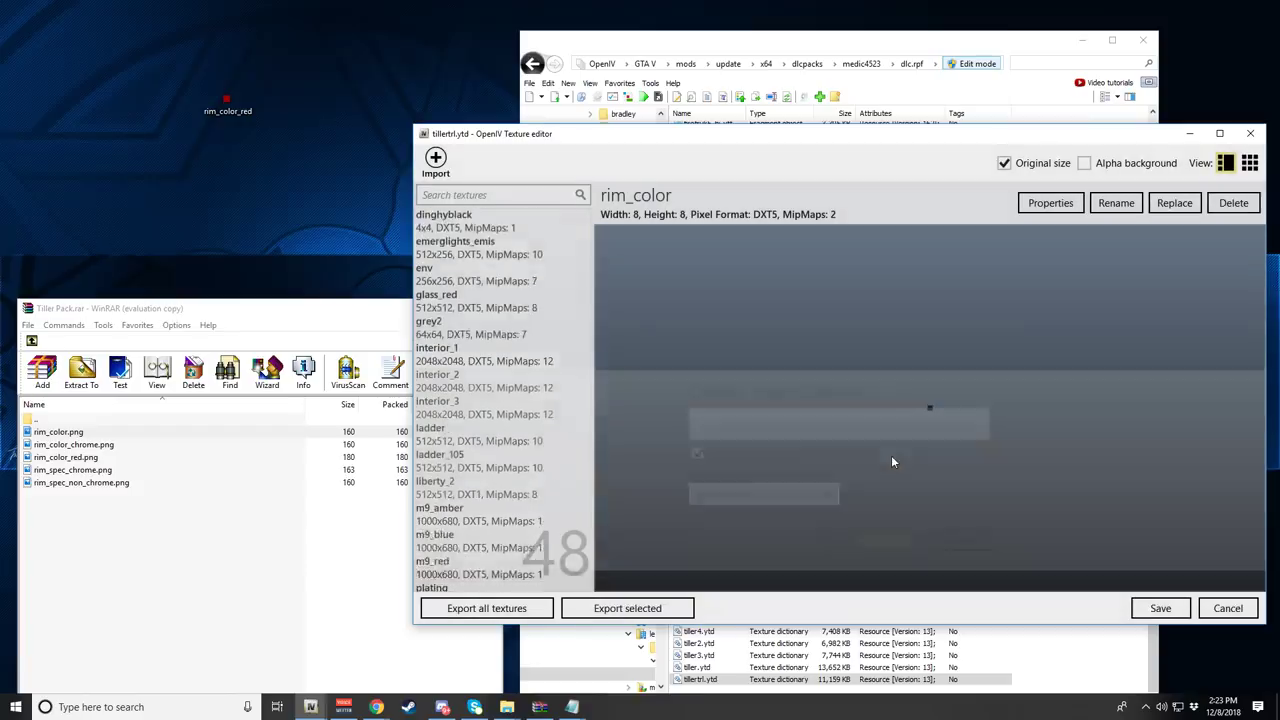
pyautogui.click(1160, 608)
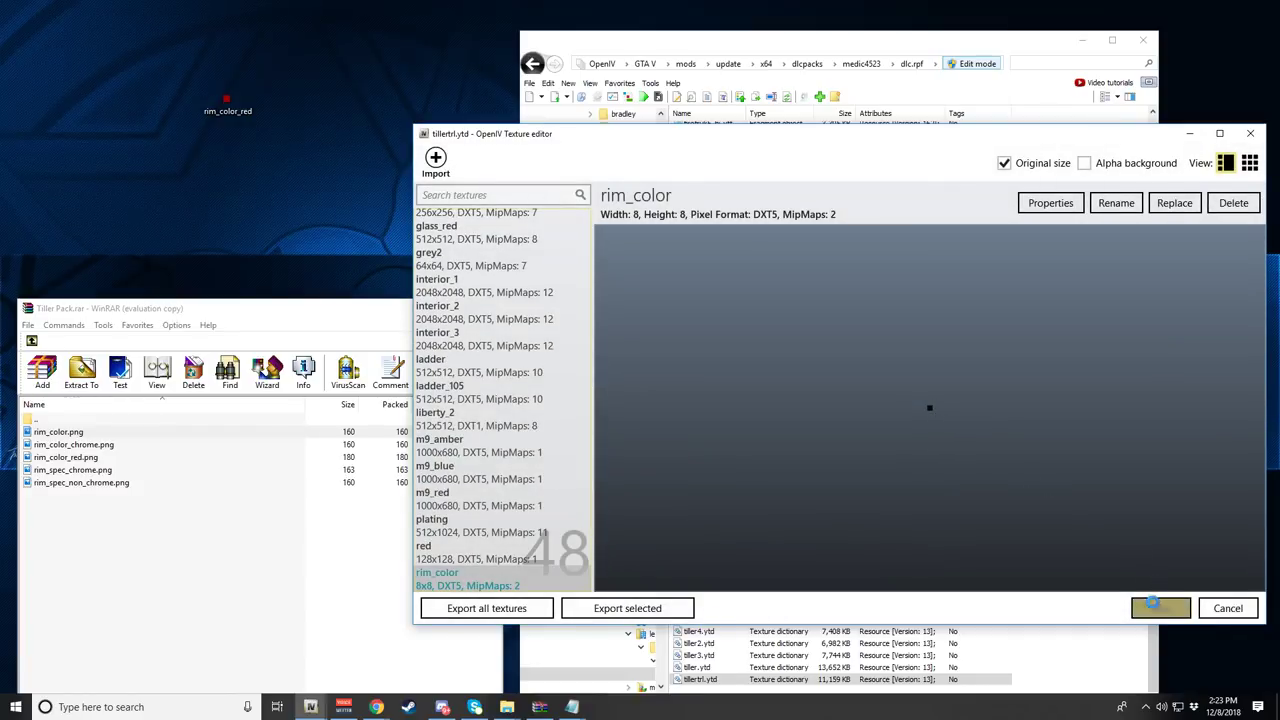
# - Rename rim_color.png in the Tiller Pack archive back to rim_color_black.png
pyautogui.click(40, 431)
pyautogui.rightClick(36, 432)
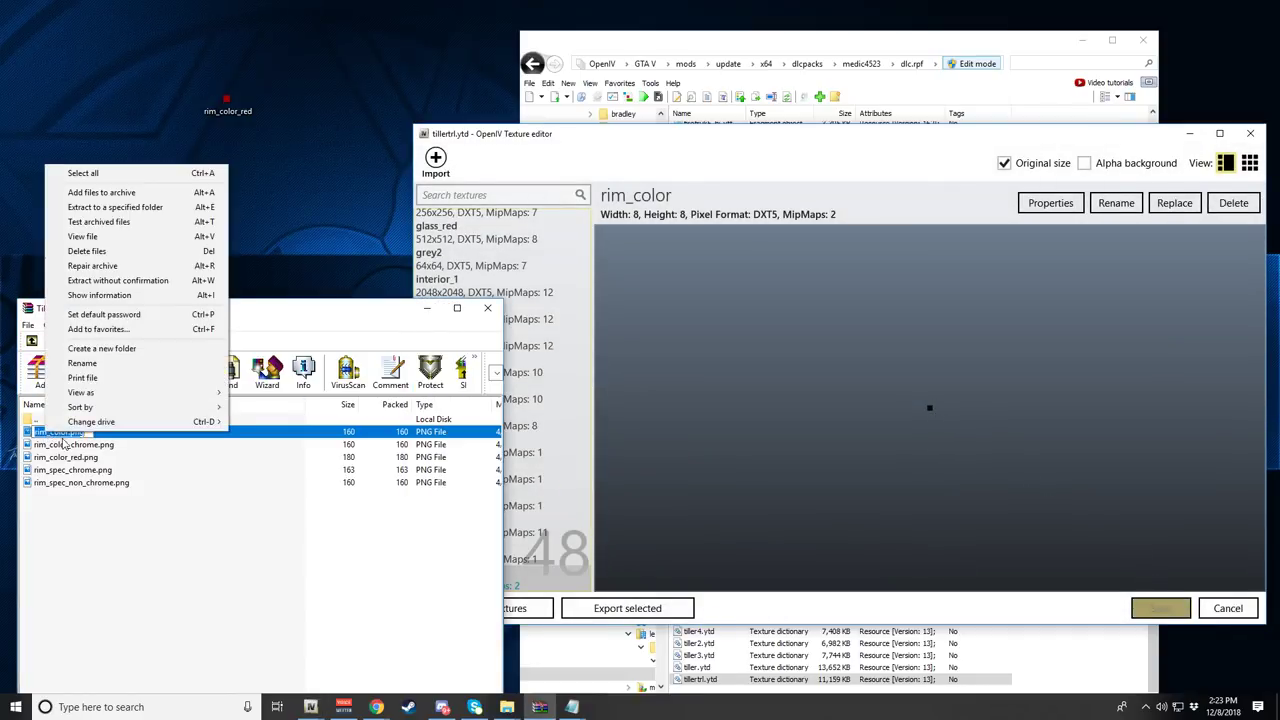
pyautogui.click(88, 364)
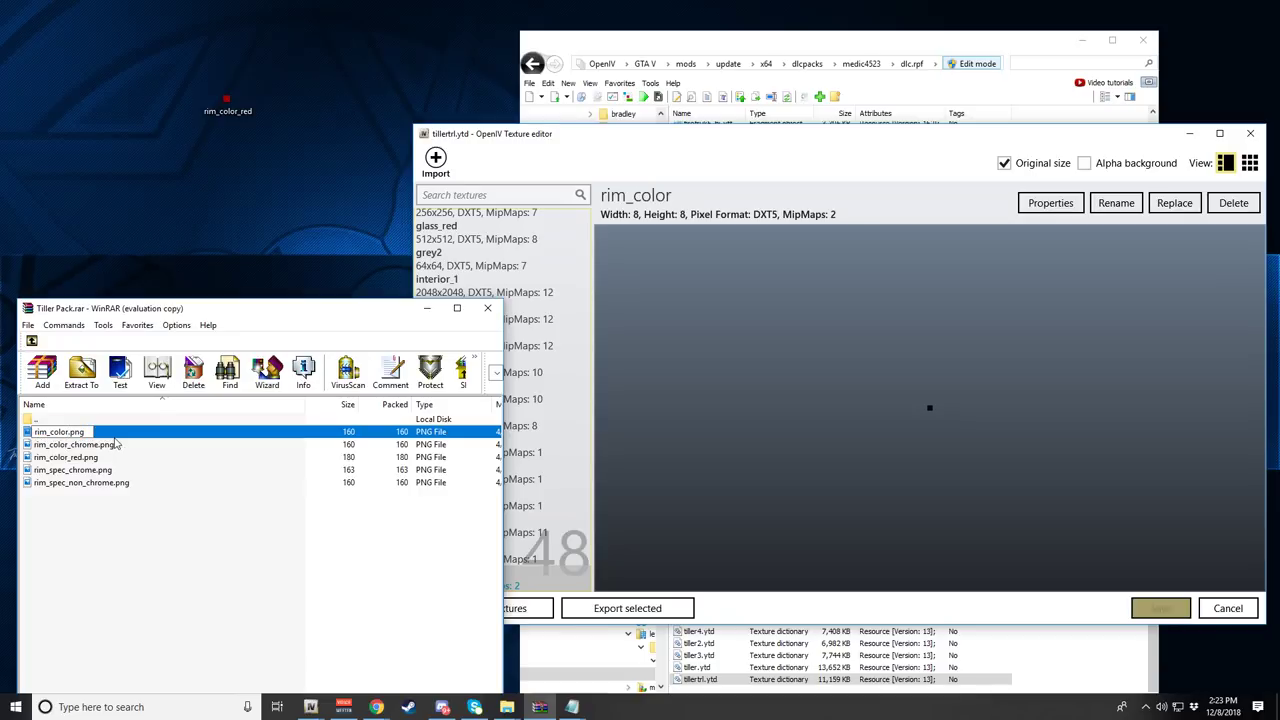
pyautogui.write('_bl')
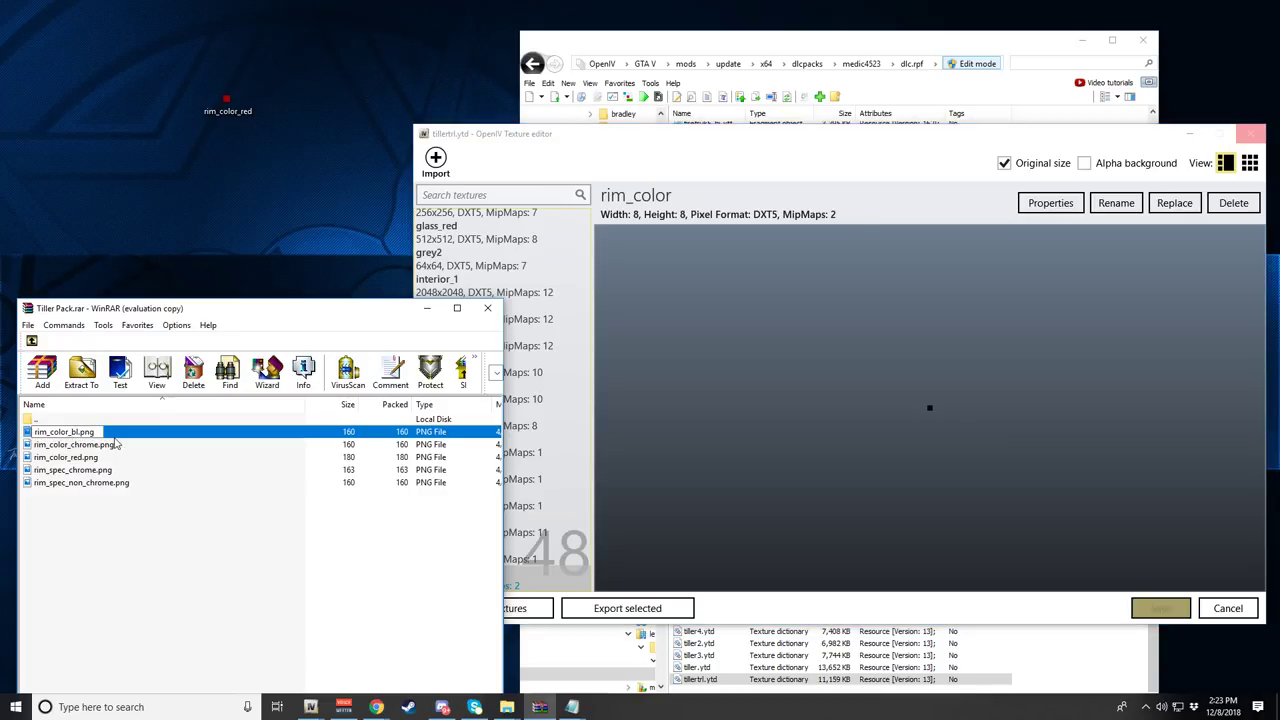
pyautogui.write('ack')
pyautogui.press('Return')
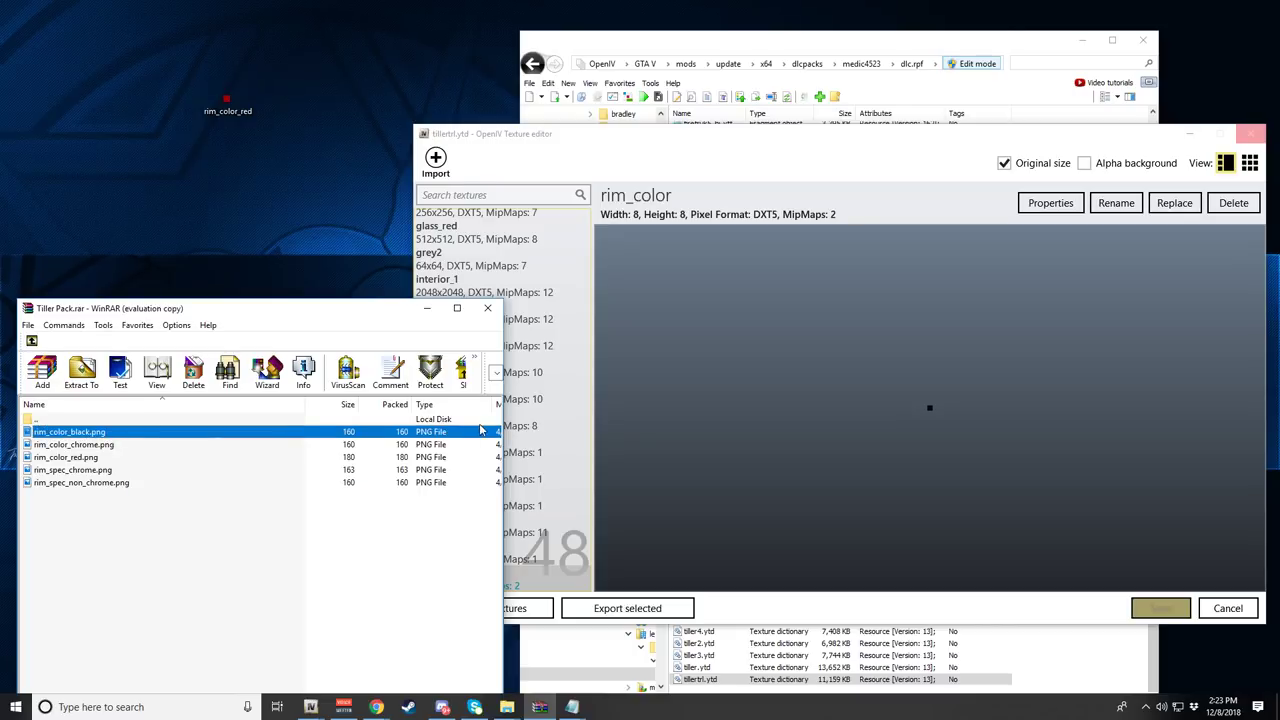
# - Return to the root of the Tiller Pack archive and open its VG+ folder
pyautogui.click(32, 341)
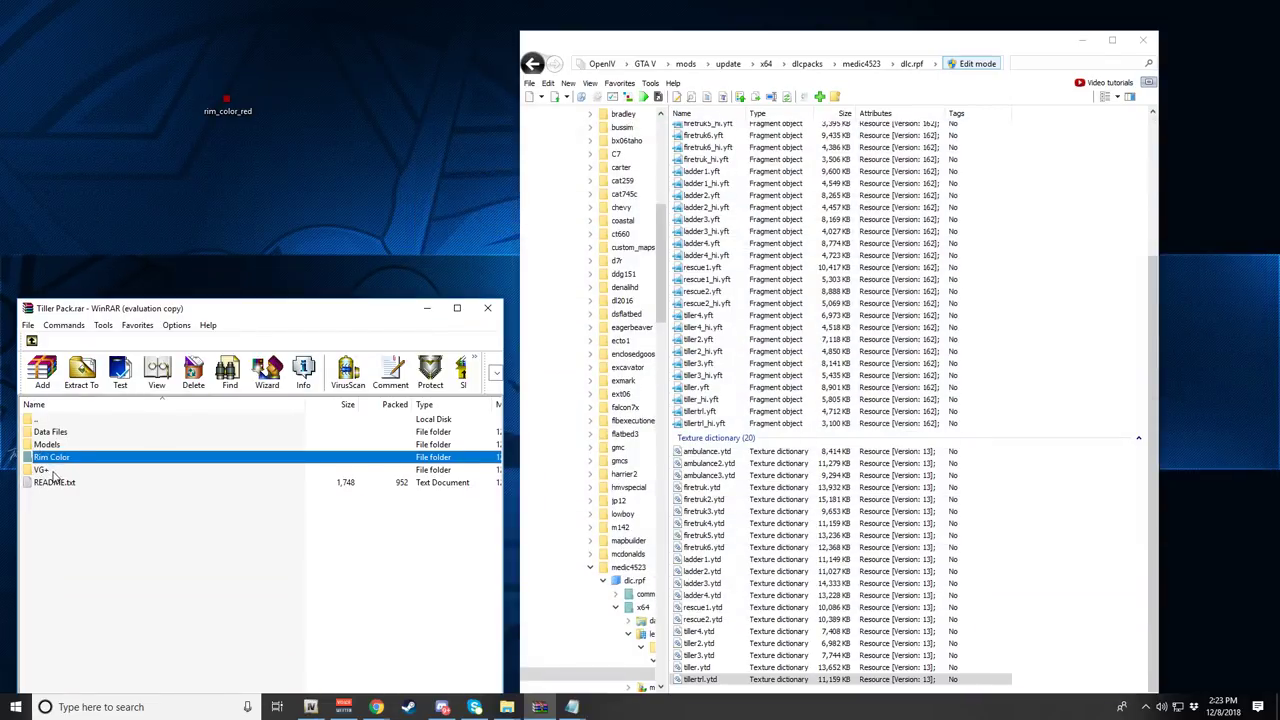
pyautogui.click(42, 470)
pyautogui.doubleClick(53, 472)
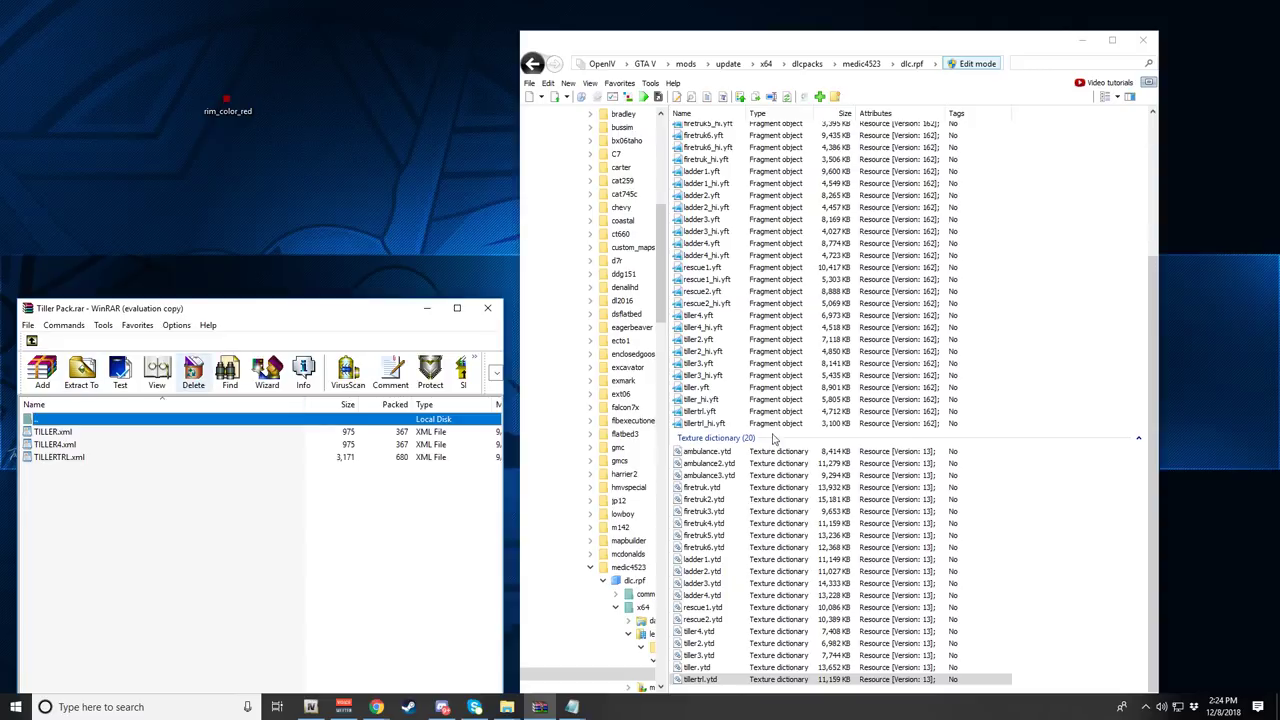
# - Switch to the pack_default File Explorer window, go up to the Grand Theft Auto V folder, and find Vehicle Gadgets+
pyautogui.click(509, 710)
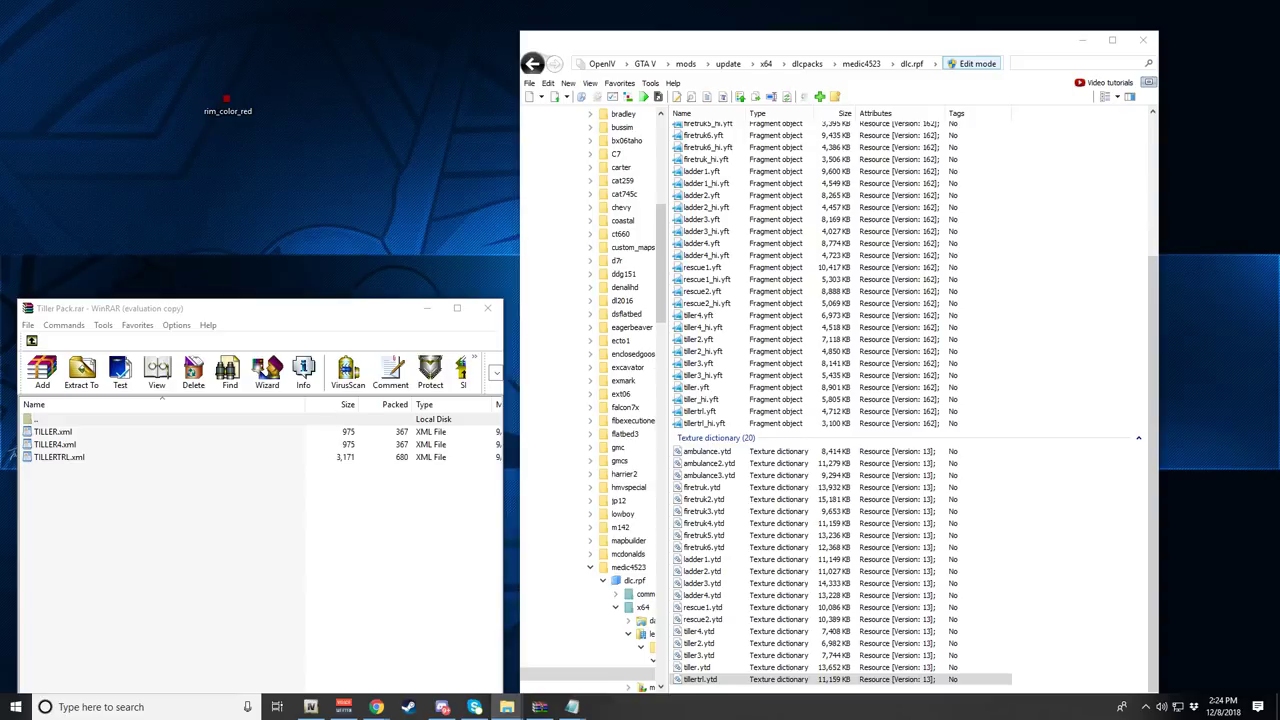
pyautogui.moveTo(509, 708)
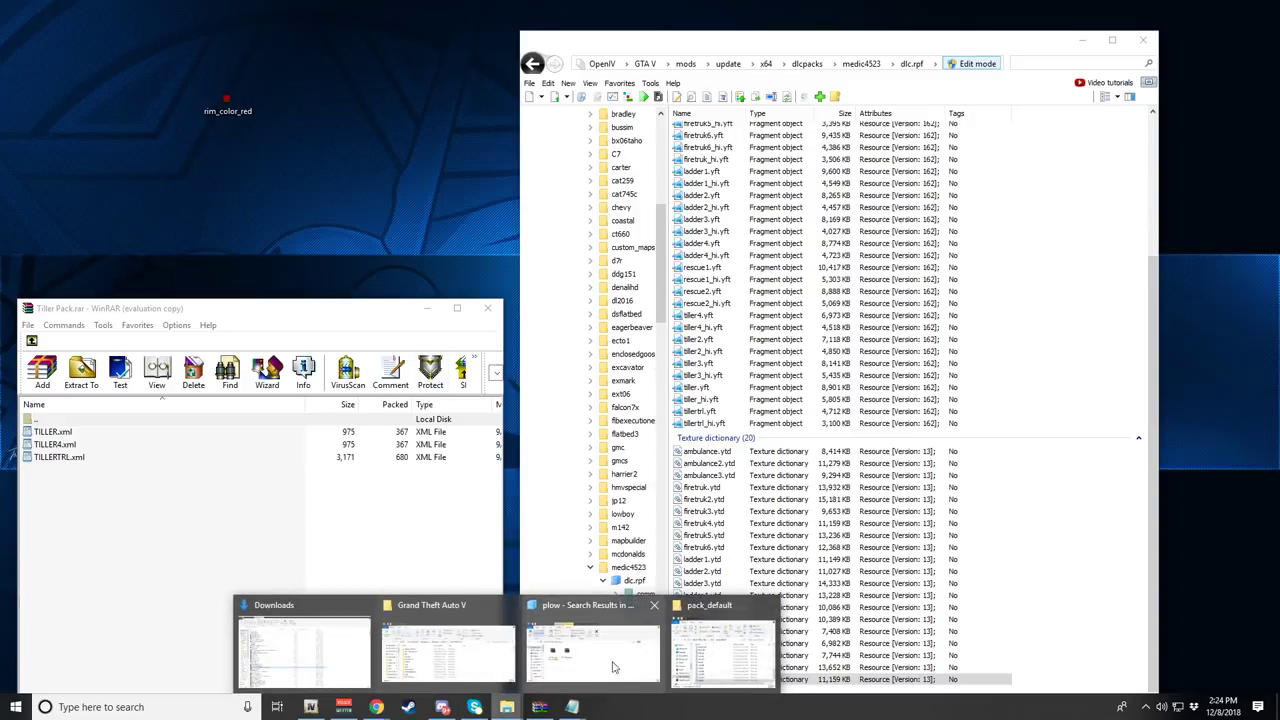
pyautogui.click(731, 624)
pyautogui.click(170, 118)
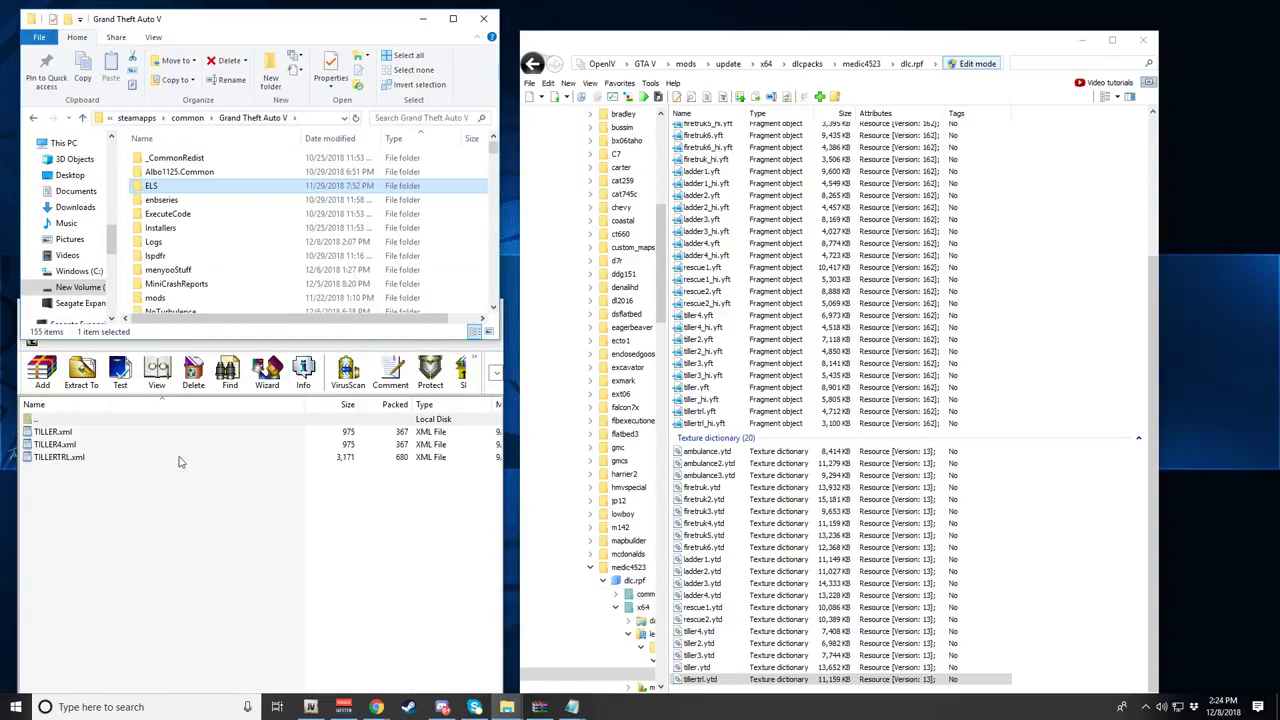
pyautogui.scroll(-8, 150, 280)
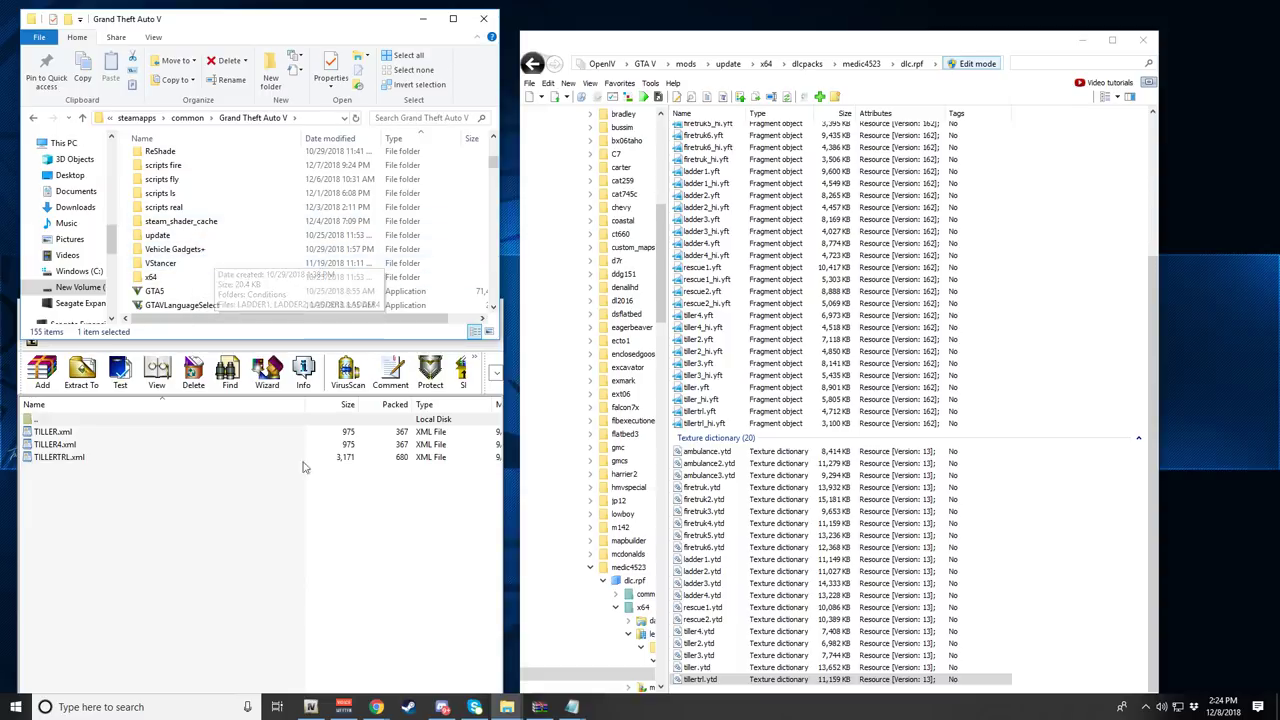
# - Switch to Chrome, look at the Fire & EMS Pack [ELS] entry on the LCPDFR downloads page, and minimize the browser
pyautogui.moveTo(376, 707)
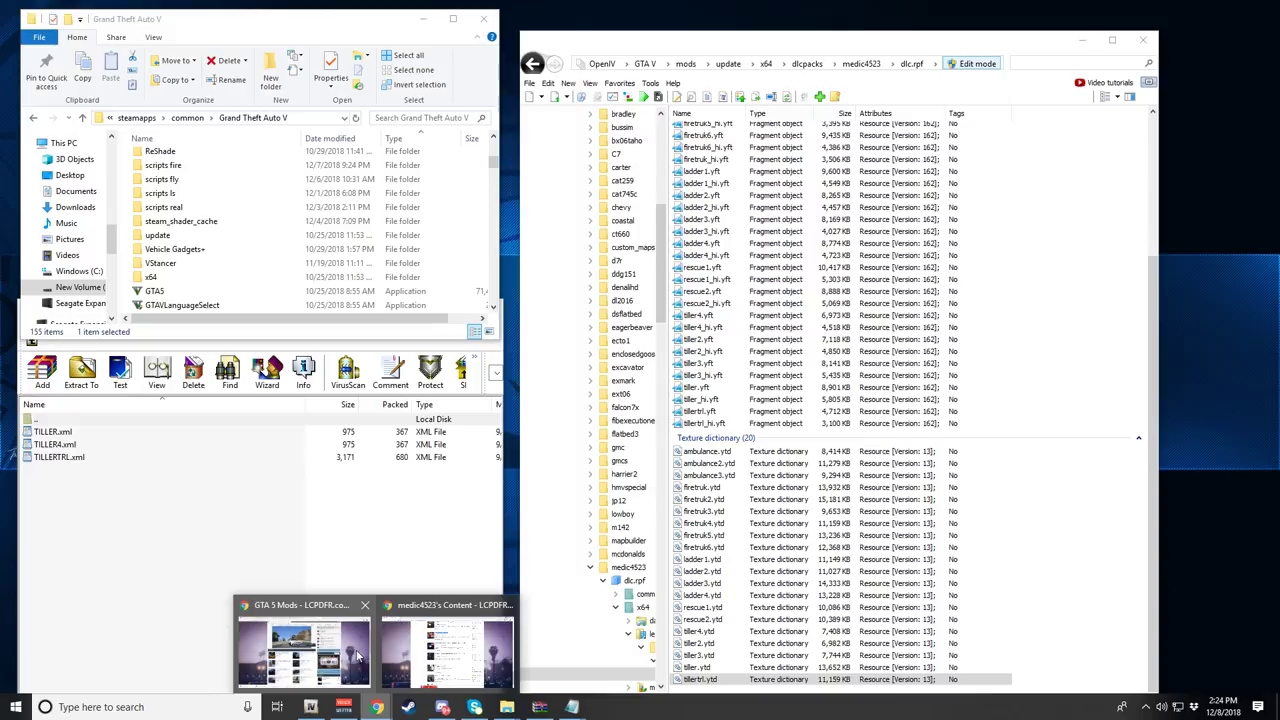
pyautogui.click(432, 670)
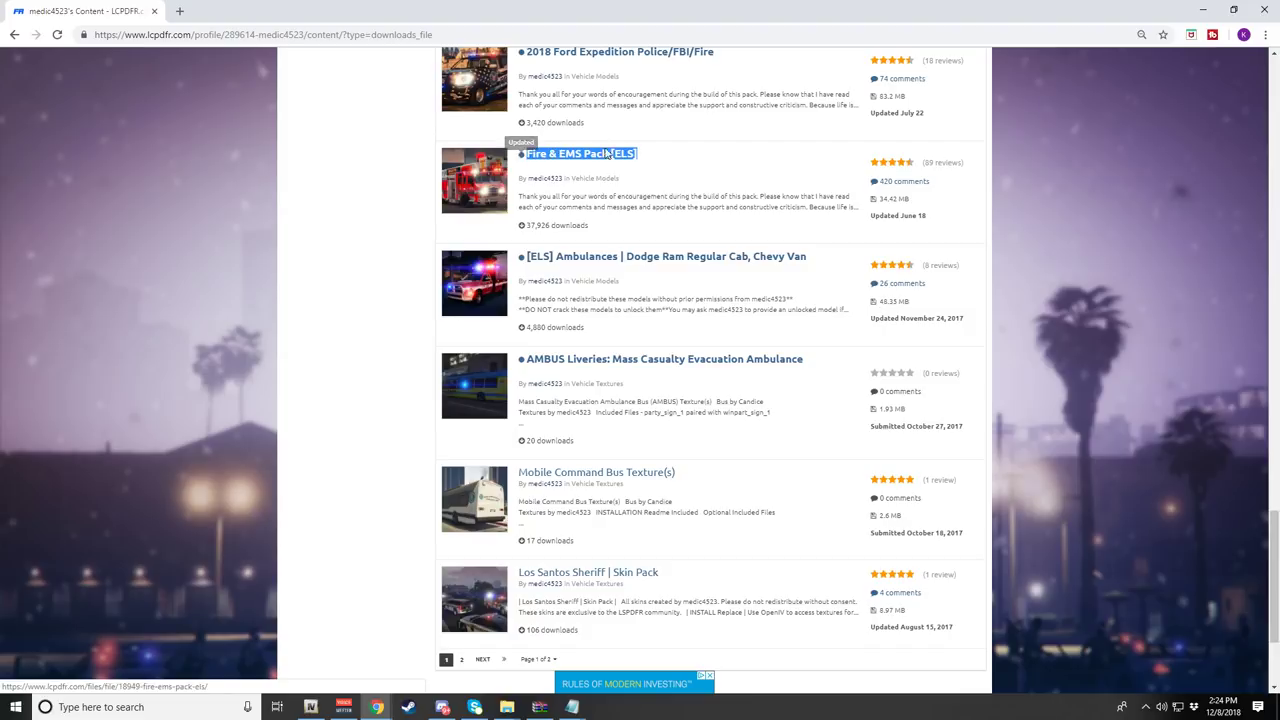
pyautogui.click(1203, 10)
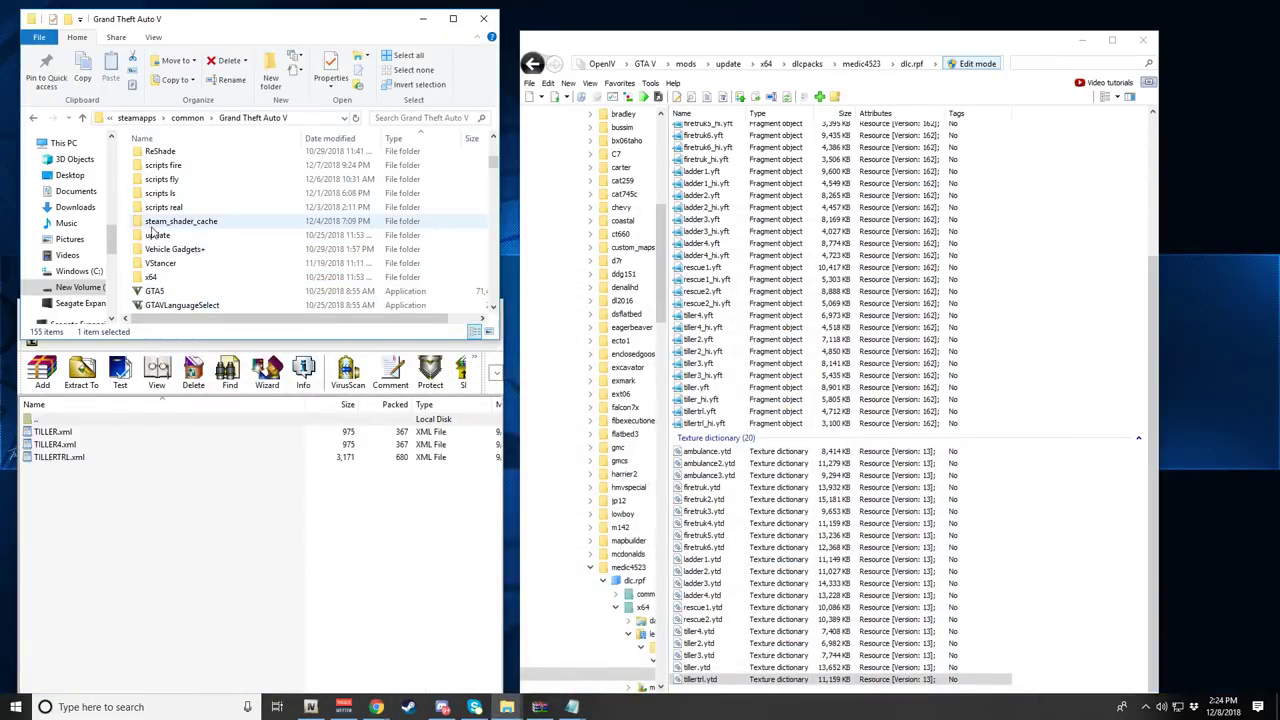
# - Open the Vehicle Gadgets+ folder in Grand Theft Auto V, check its Conditions subfolder, and return to Vehicle Gadgets+
pyautogui.scroll(-1, 220, 230)
pyautogui.scroll(3, 215, 225)
pyautogui.scroll(-2, 200, 270)
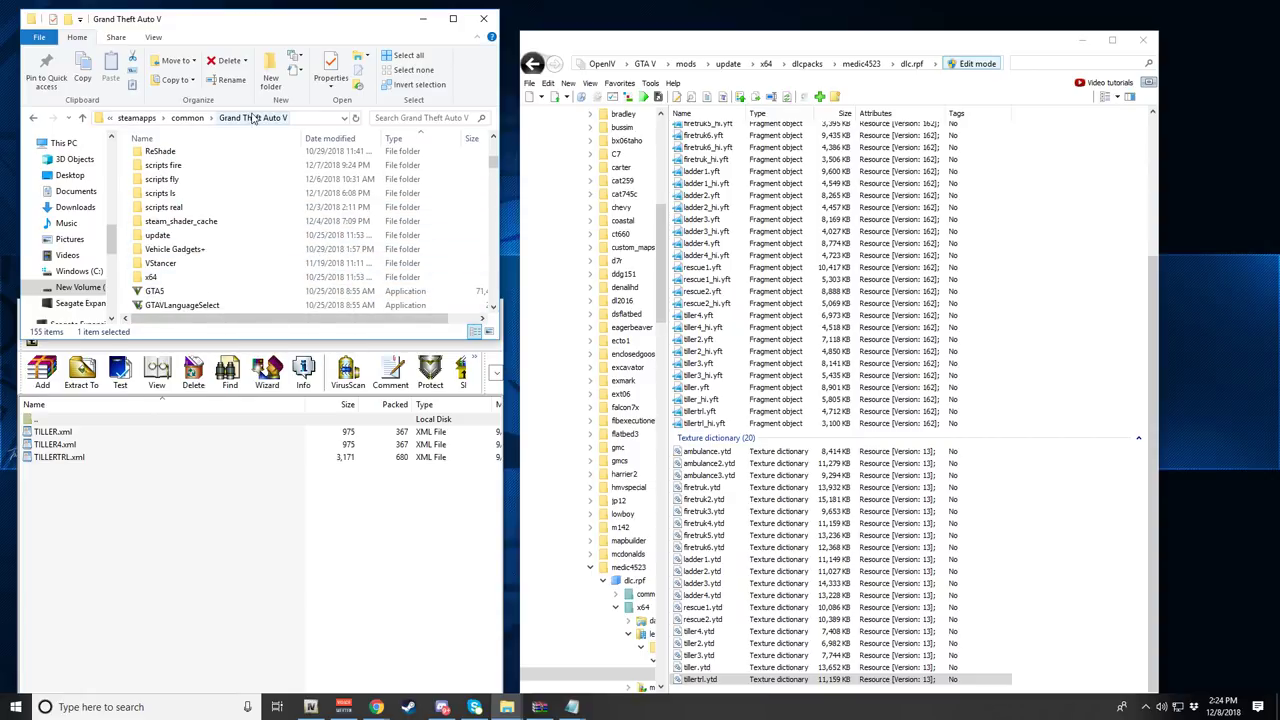
pyautogui.doubleClick(161, 252)
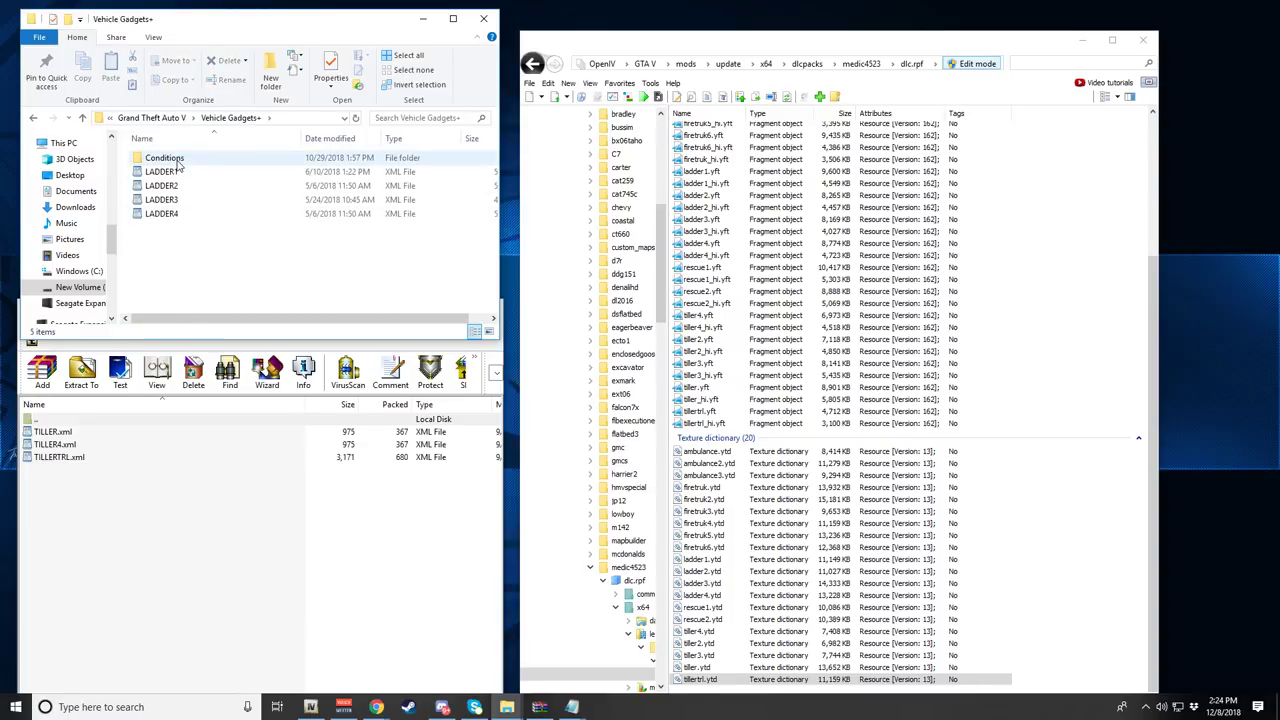
pyautogui.doubleClick(177, 162)
pyautogui.click(35, 119)
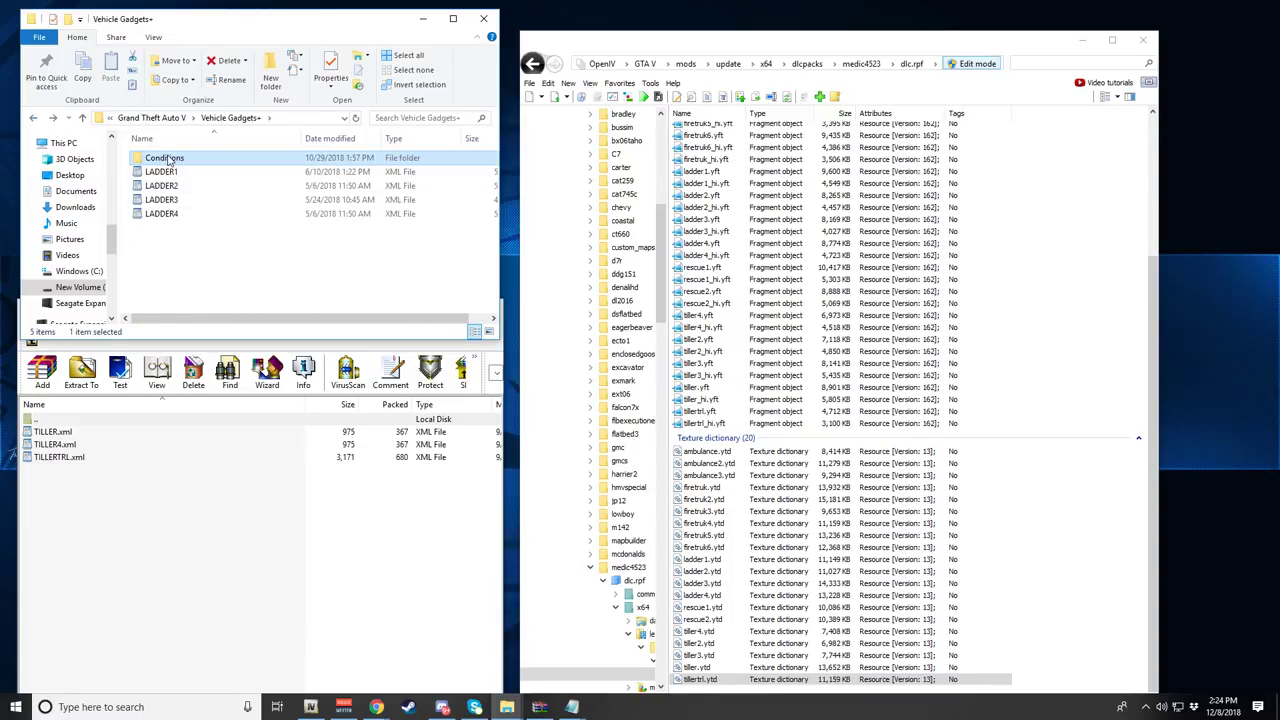
# - Copy TILLER.xml, TILLER4.xml and TILLERTRL.xml from the archive's VG+ folder into the Vehicle Gadgets+ folder
pyautogui.click(163, 172)
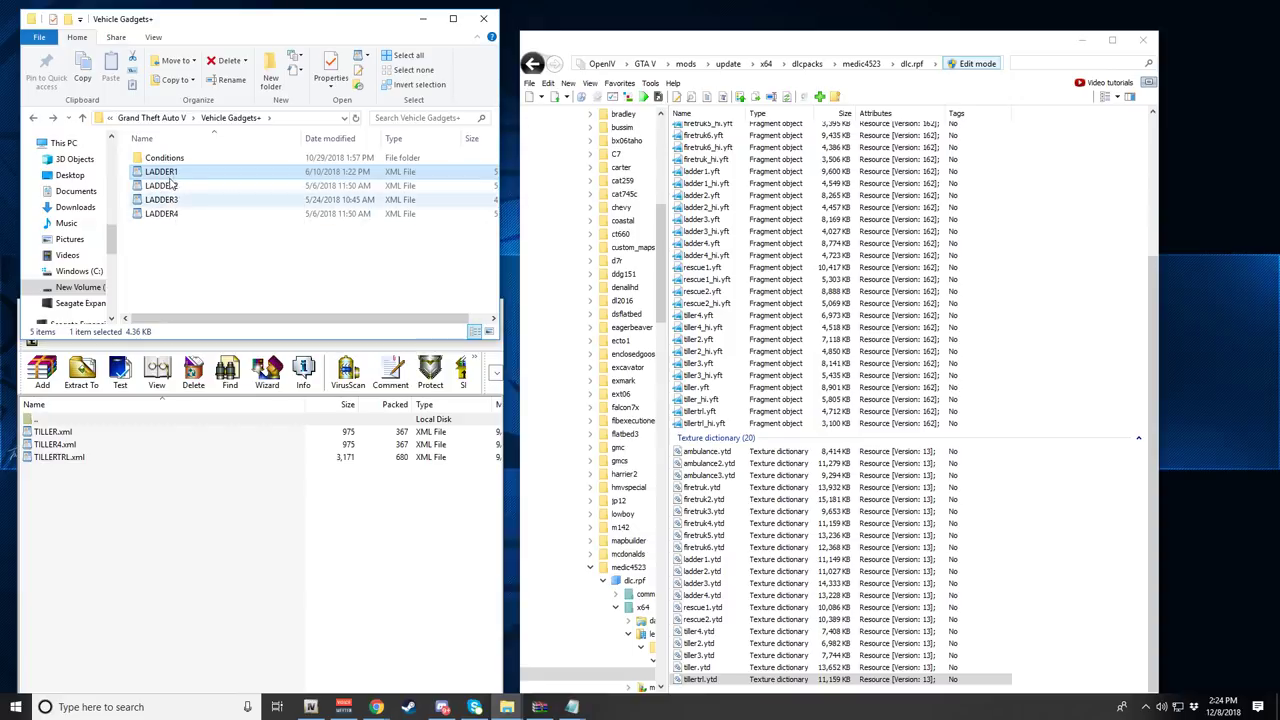
pyautogui.moveTo(81, 516); pyautogui.dragTo(185, 270)
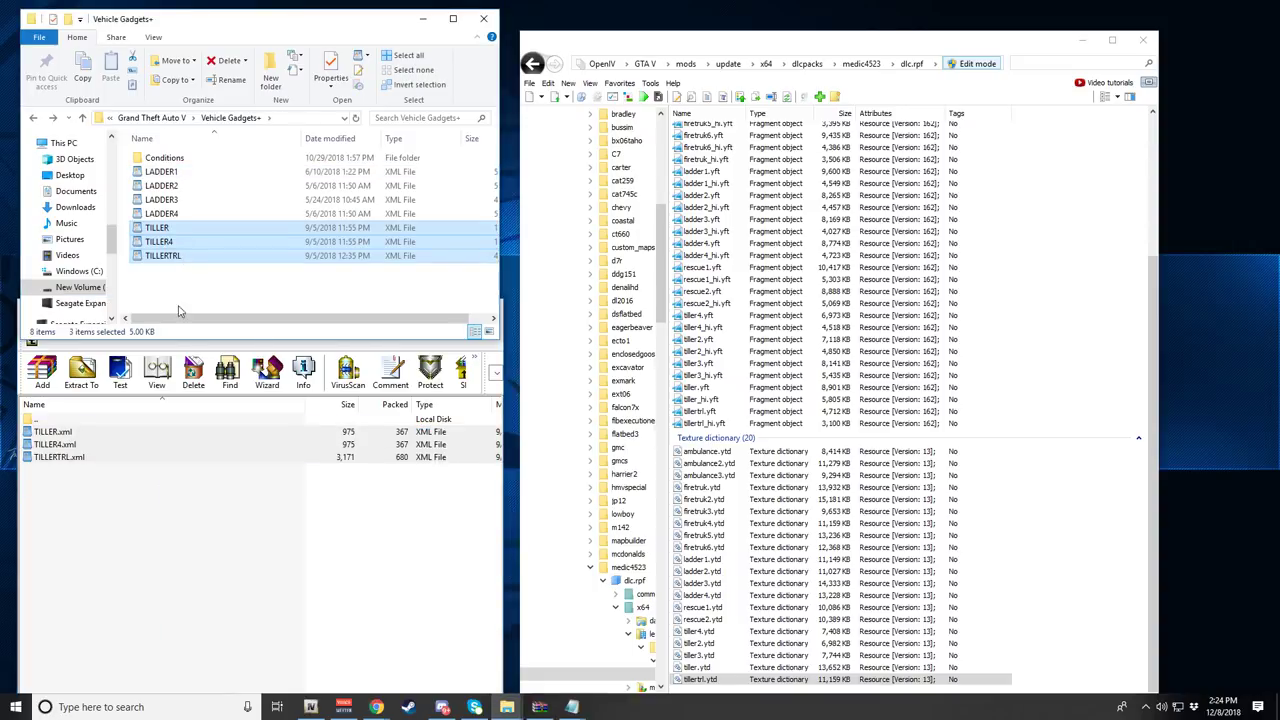
pyautogui.click(166, 257)
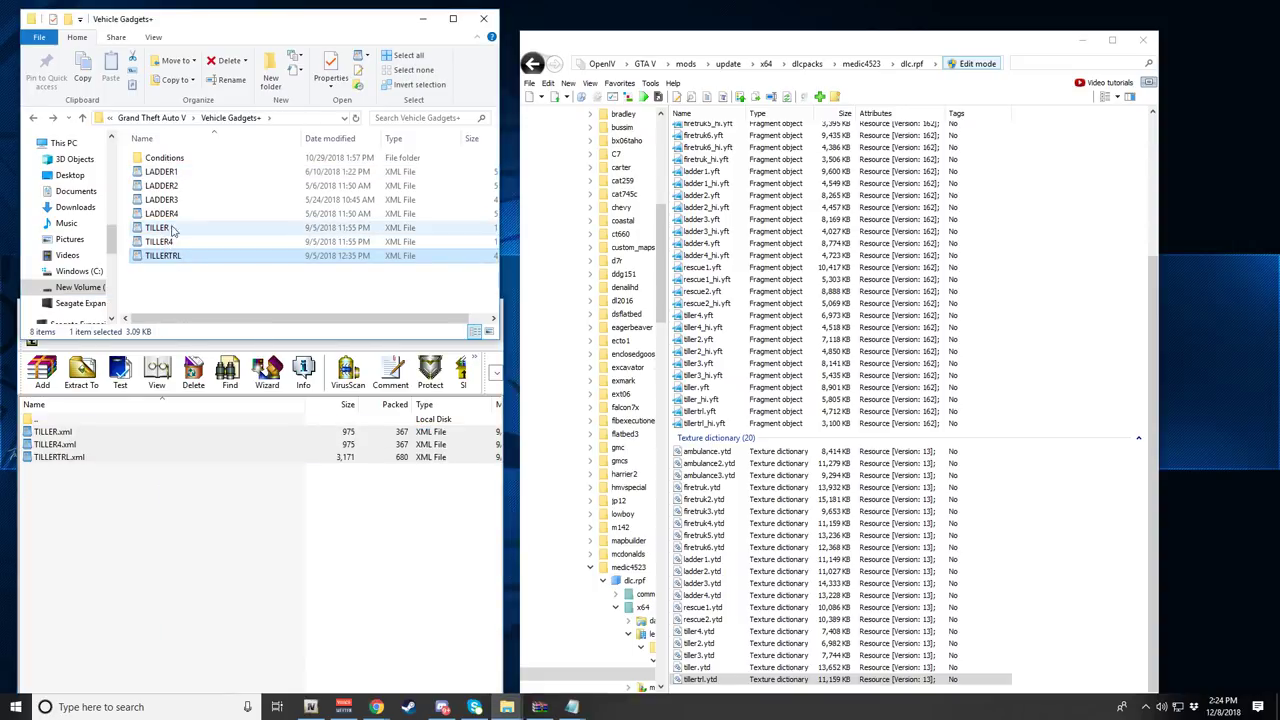
# - Open the Data Files folder of the Tiller Pack archive, minimize File Explorer, and take OpenIV back to the GTA V root folder
pyautogui.click(31, 341)
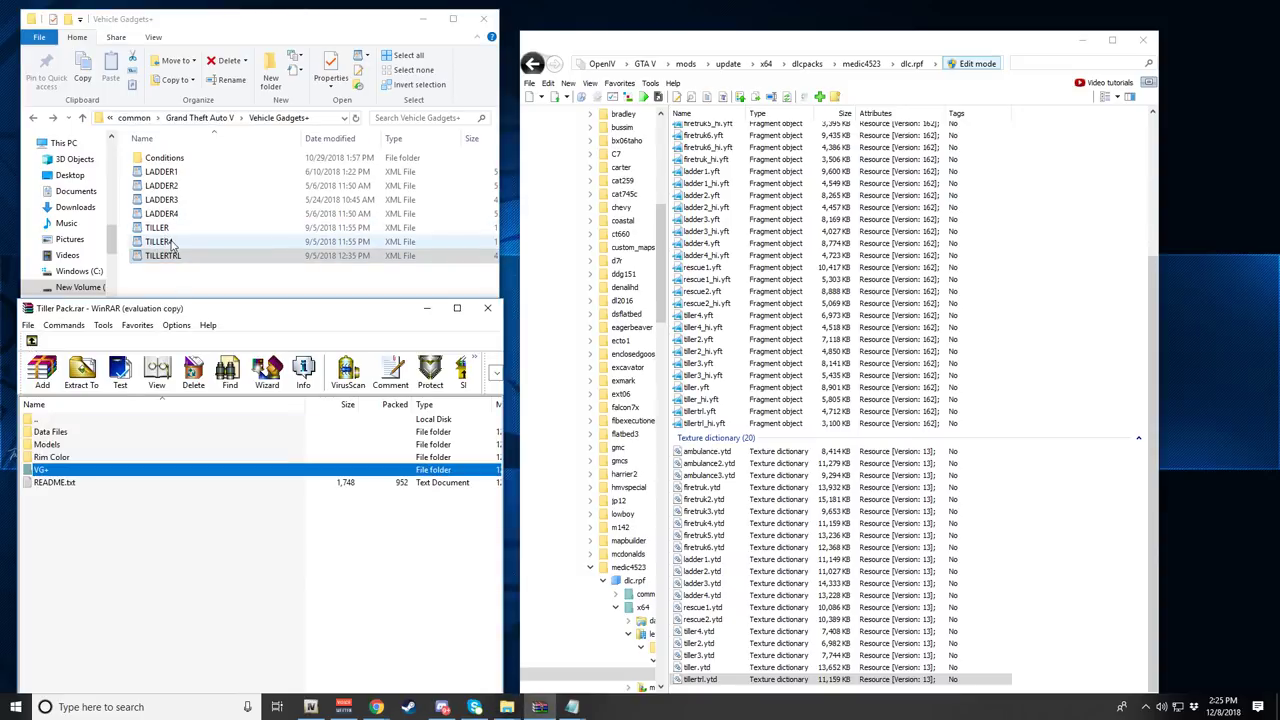
pyautogui.doubleClick(52, 432)
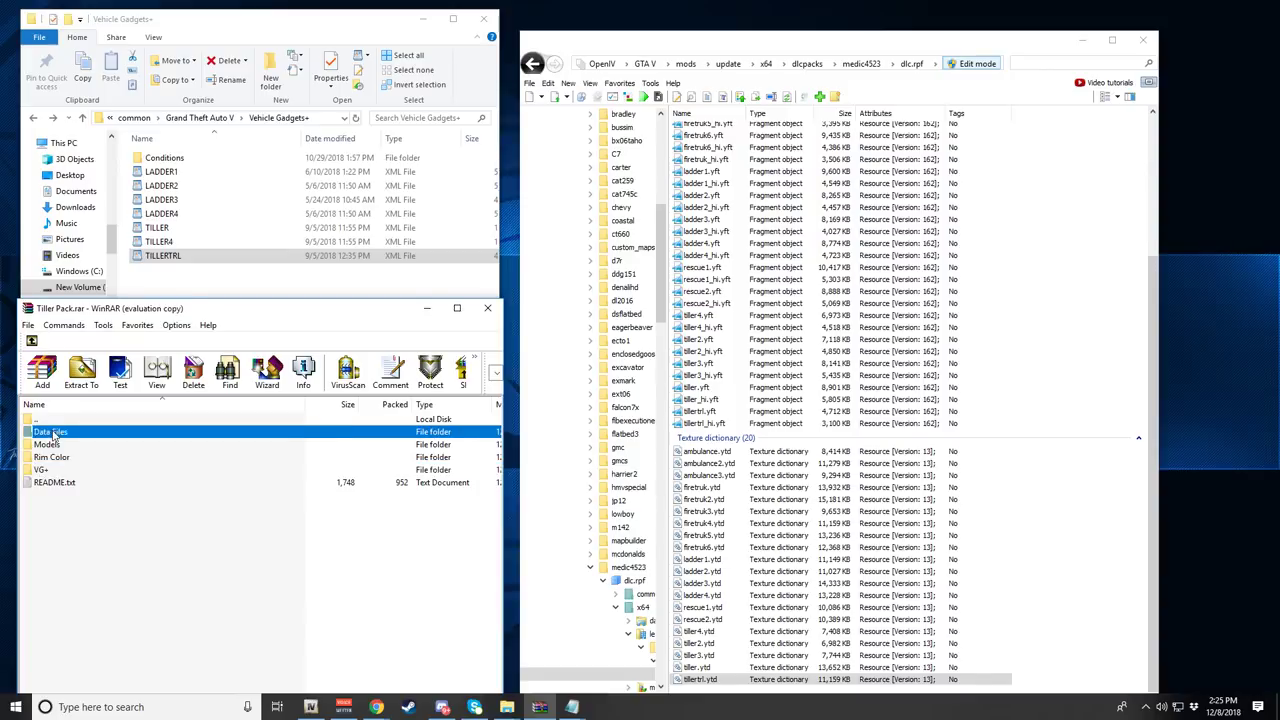
pyautogui.click(421, 20)
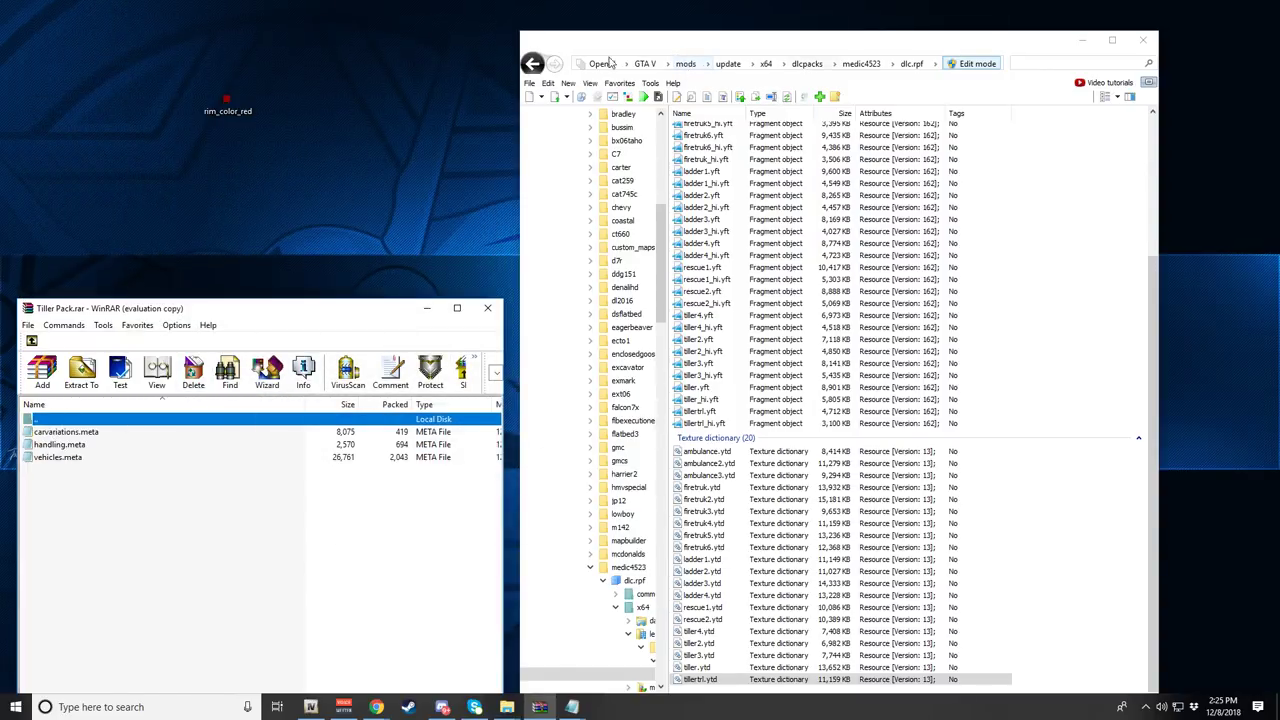
pyautogui.click(645, 64)
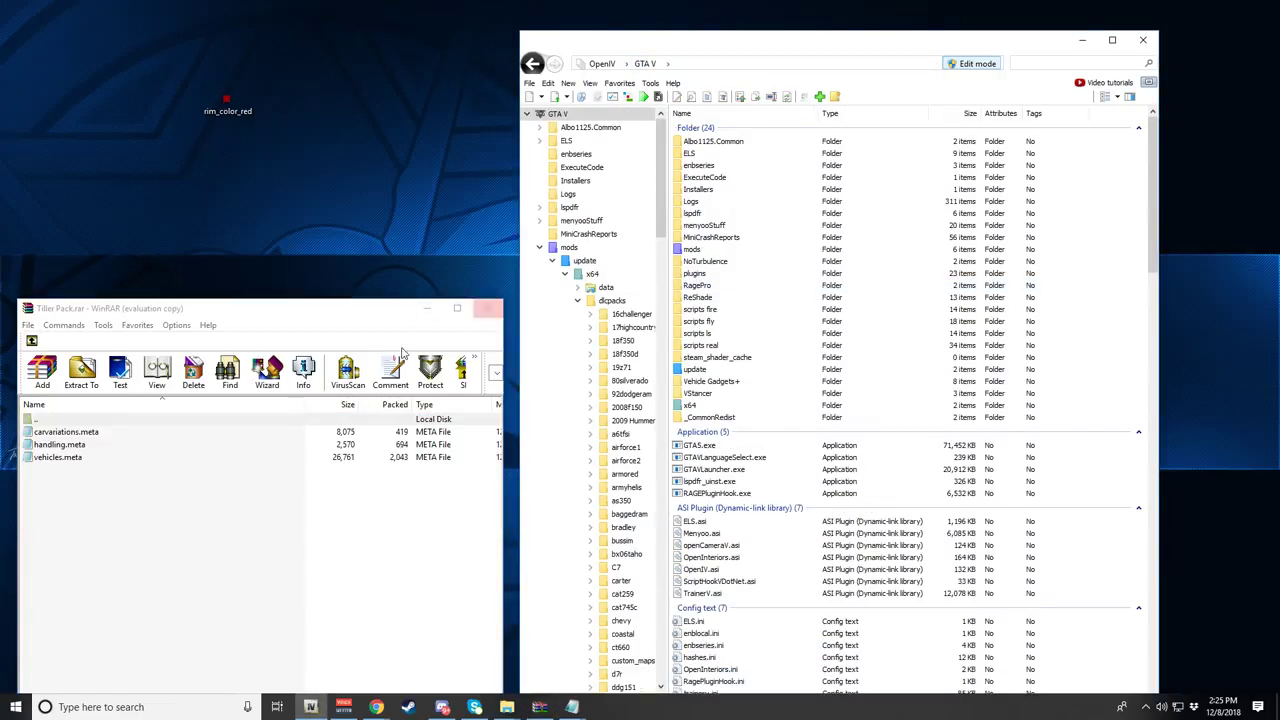
pyautogui.moveTo(148, 310); pyautogui.dragTo(150, 163)
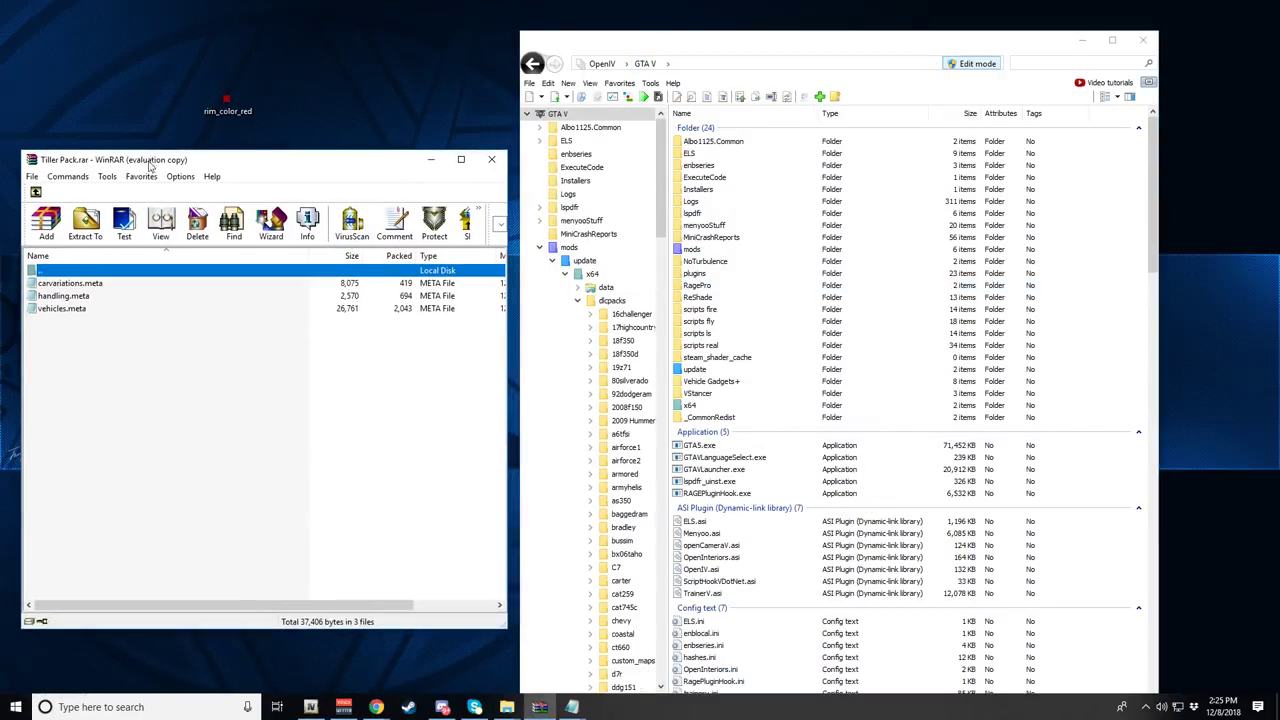
# - Open the archive's carvariations.meta in Notepad, look through its tiller entries from start to end, and close it
pyautogui.click(71, 285)
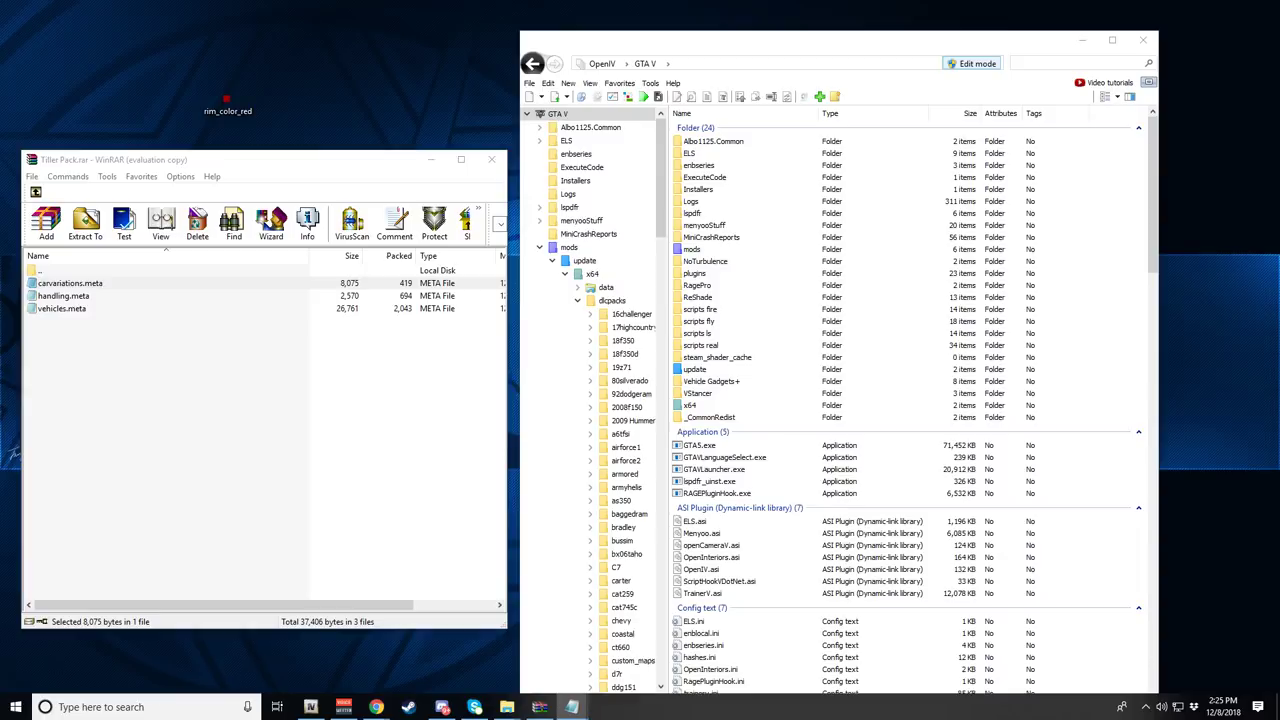
pyautogui.moveTo(165, 121); pyautogui.dragTo(308, 38)
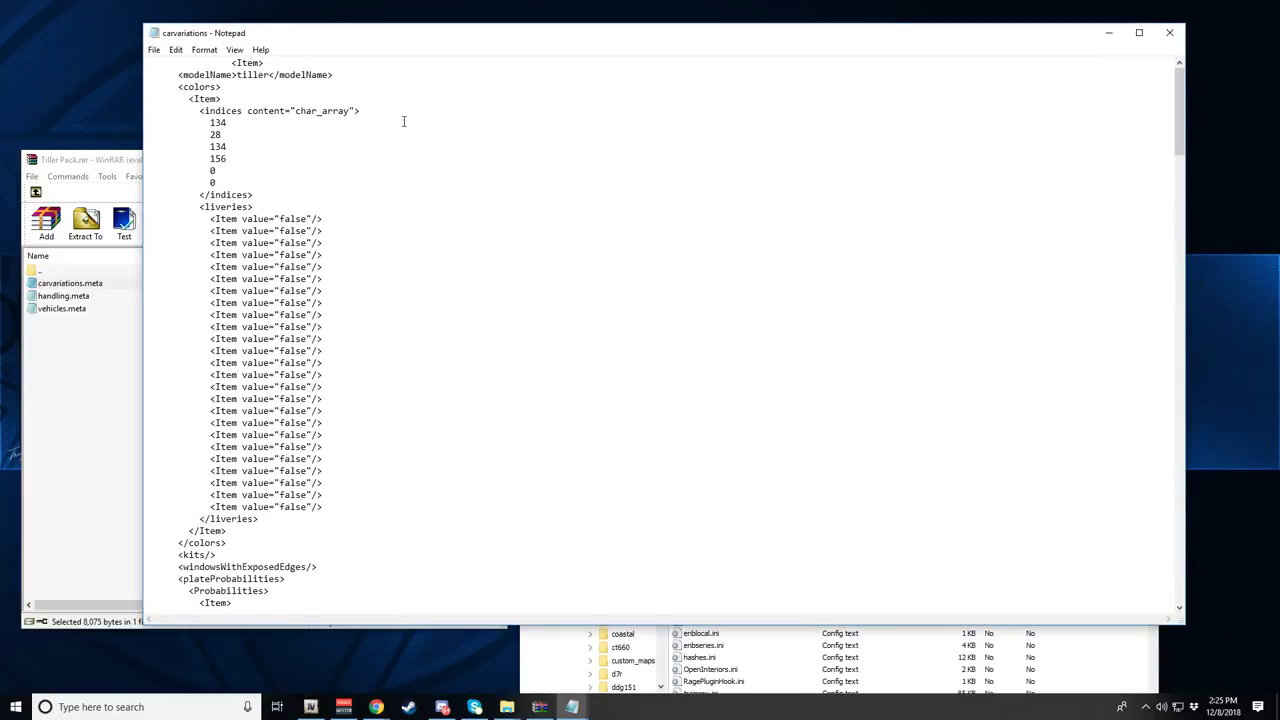
pyautogui.scroll(-15, 581, 172)
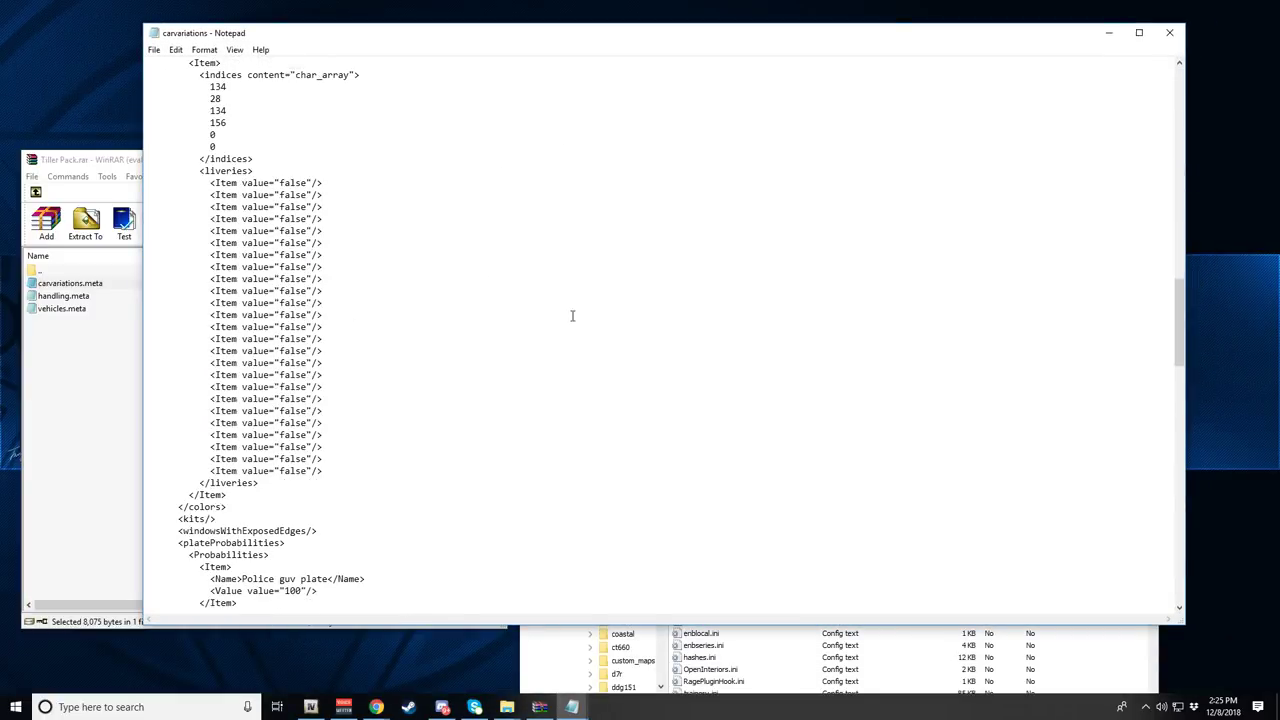
pyautogui.scroll(-10, 489, 400)
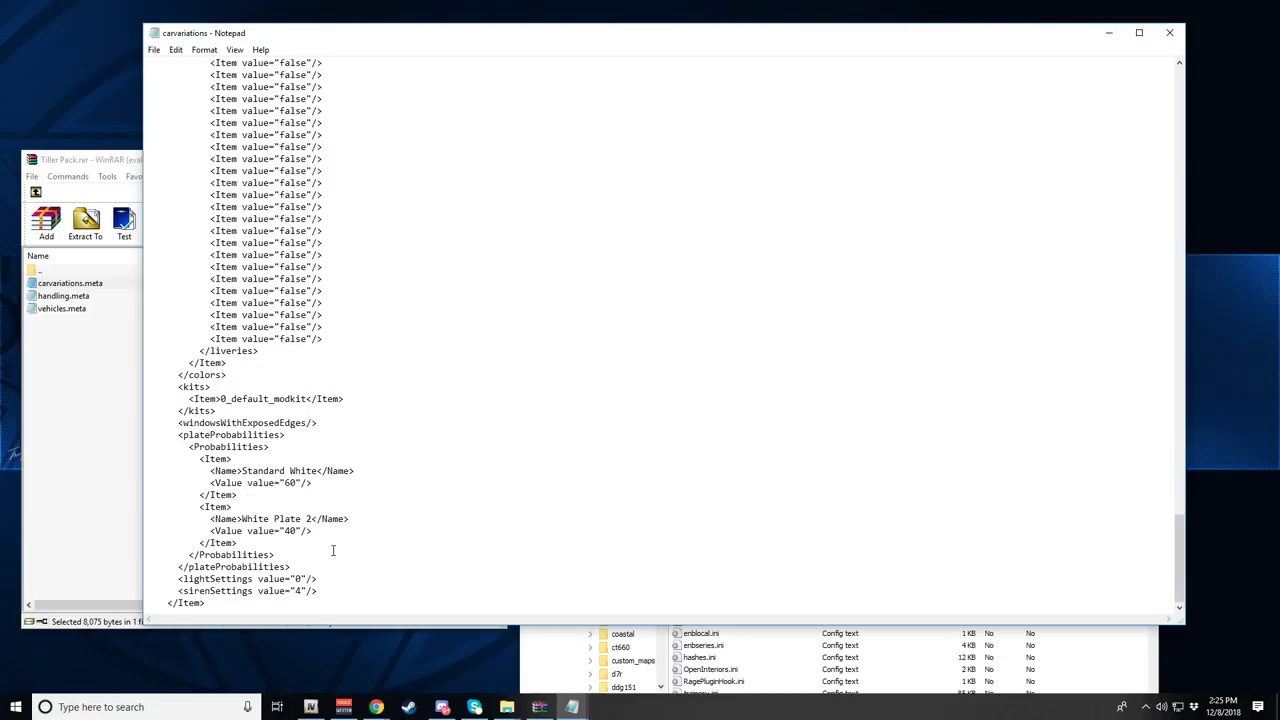
pyautogui.hotkey('ctrl', 'v')
pyautogui.scroll(12, 349, 484)
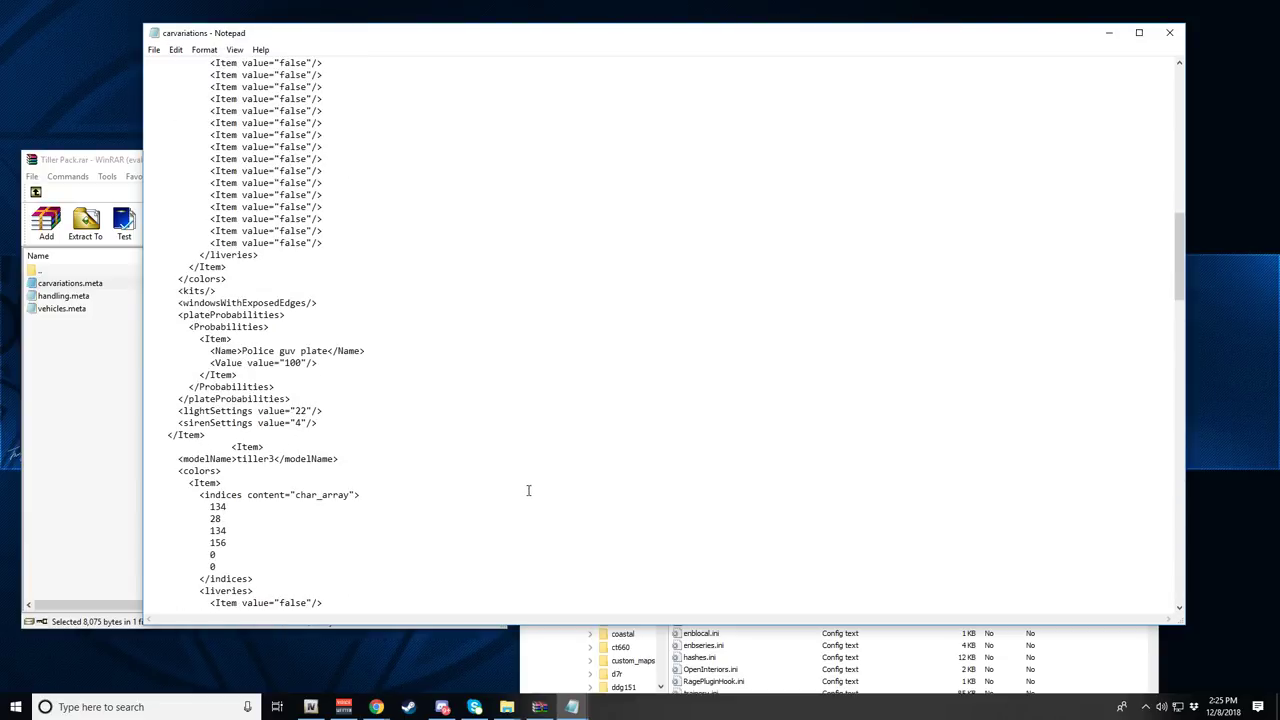
pyautogui.scroll(15, 529, 489)
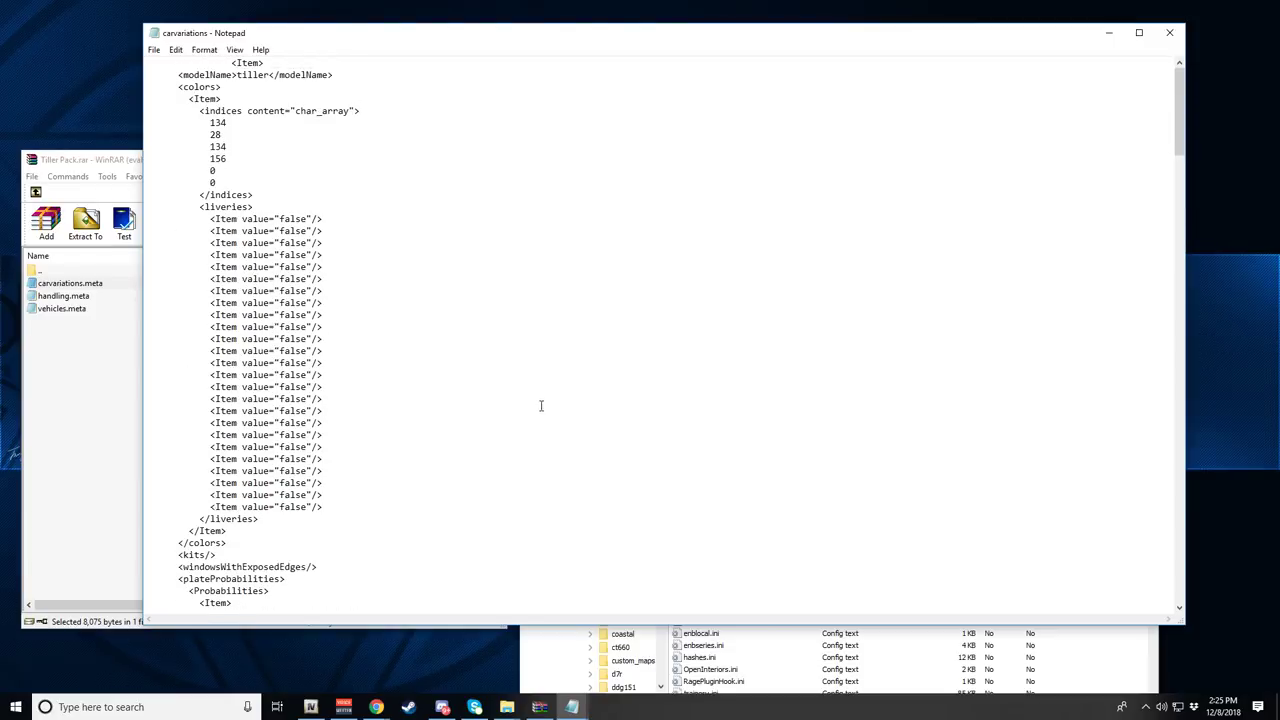
pyautogui.click(1168, 32)
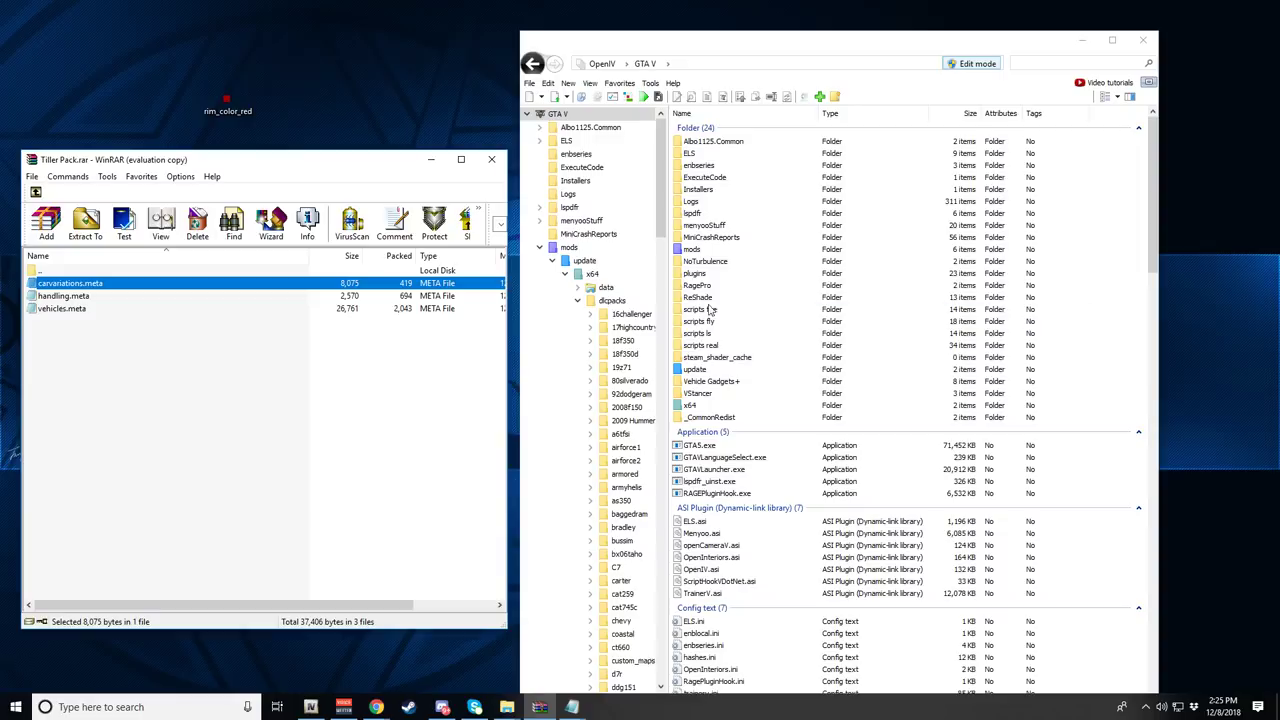
# - In OpenIV, go to mods > update > x64 > dlcpacks > medic4523 and open dlc.rpf
pyautogui.doubleClick(692, 249)
pyautogui.click(703, 143)
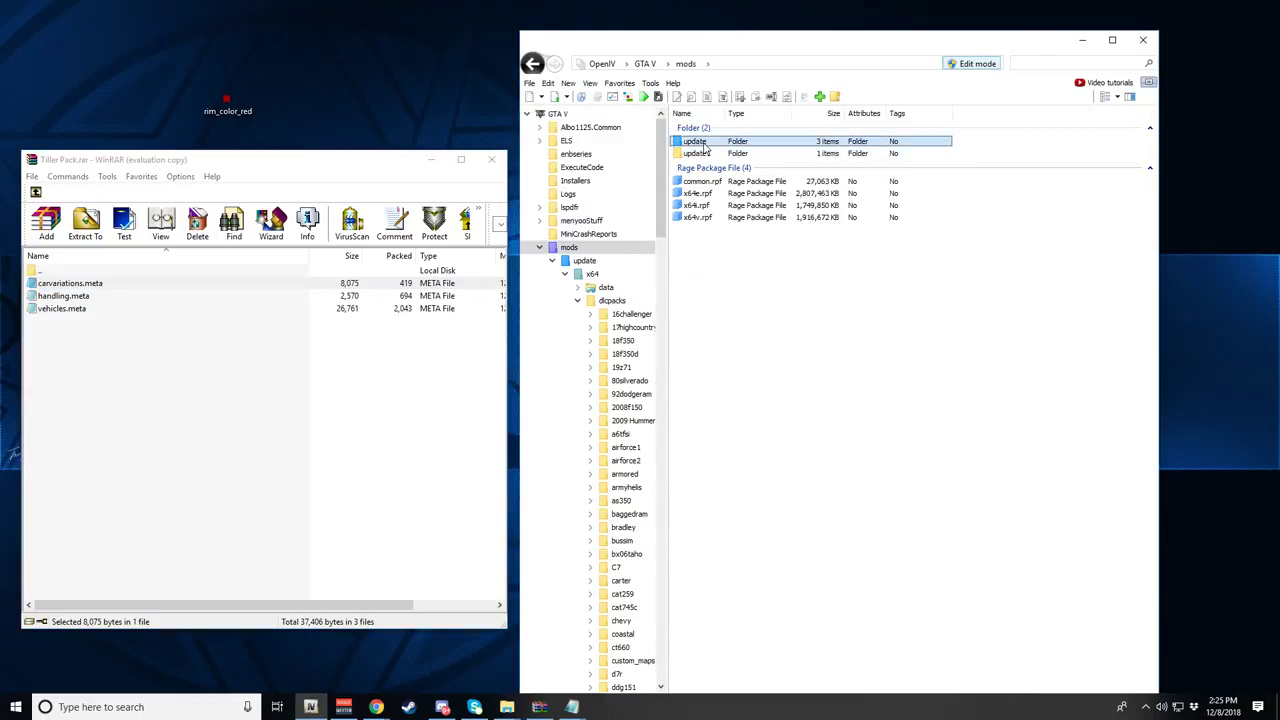
pyautogui.doubleClick(703, 143)
pyautogui.doubleClick(696, 141)
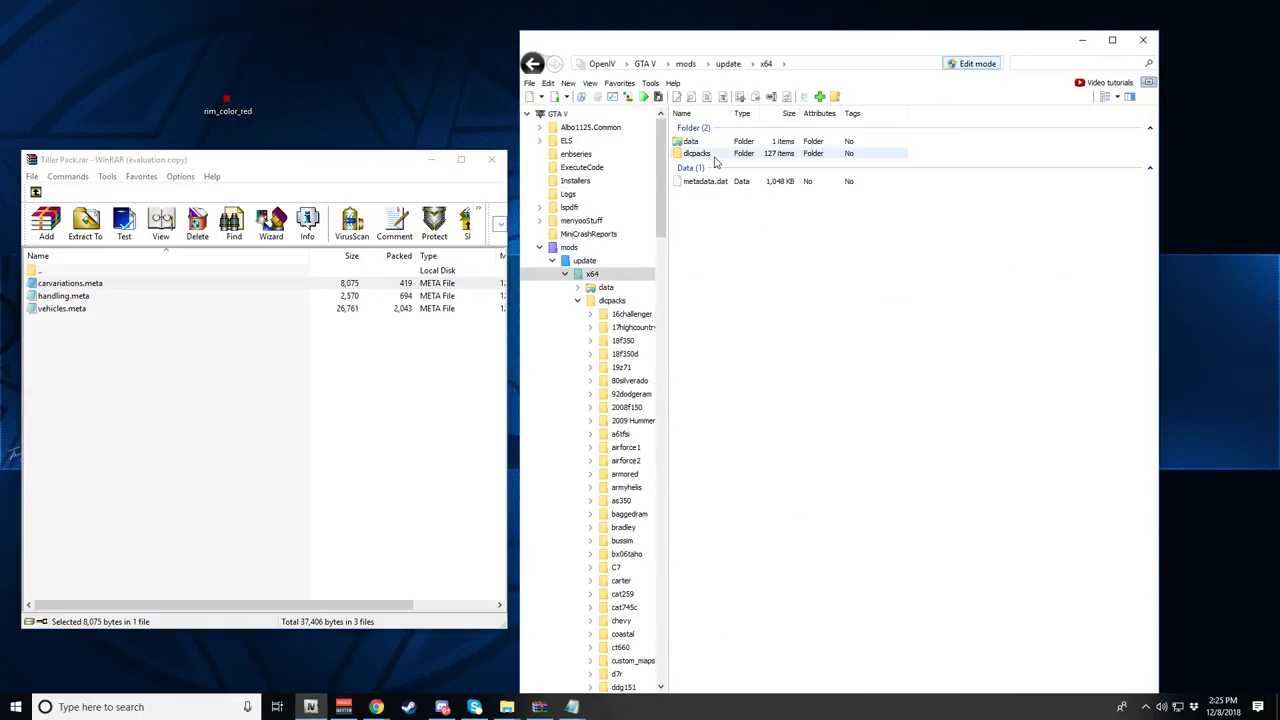
pyautogui.doubleClick(713, 157)
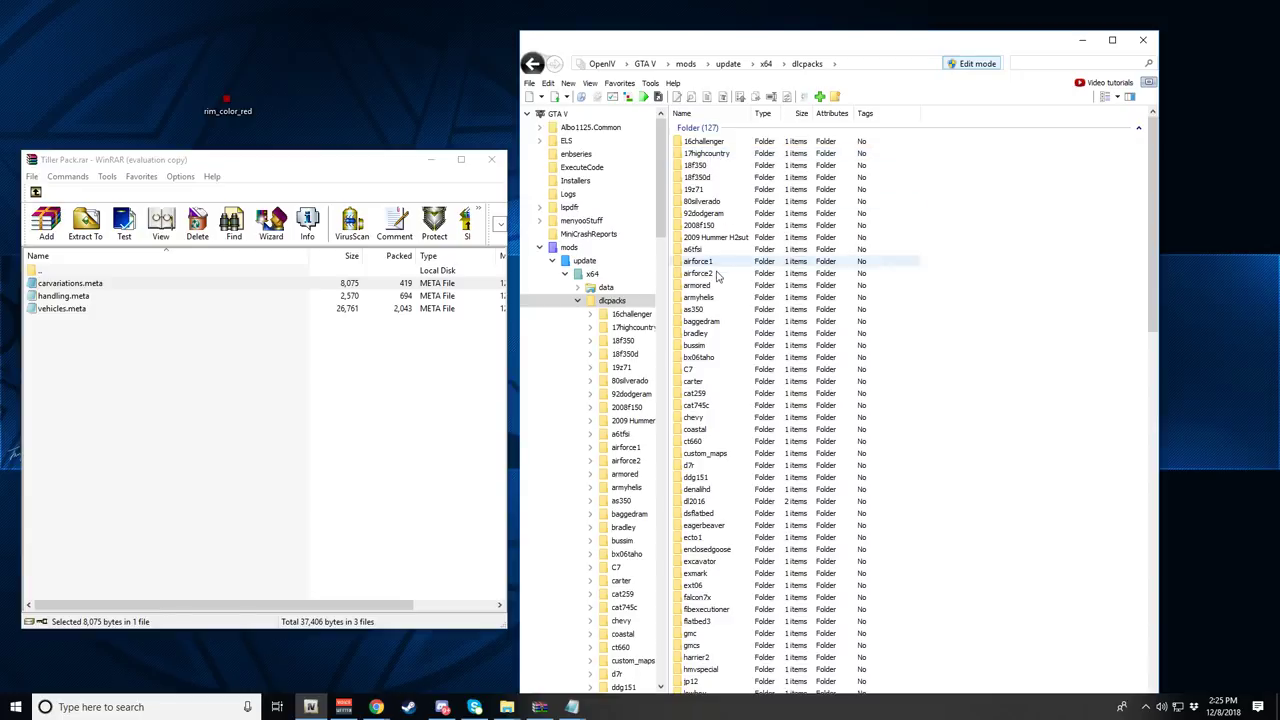
pyautogui.scroll(-9, 716, 420)
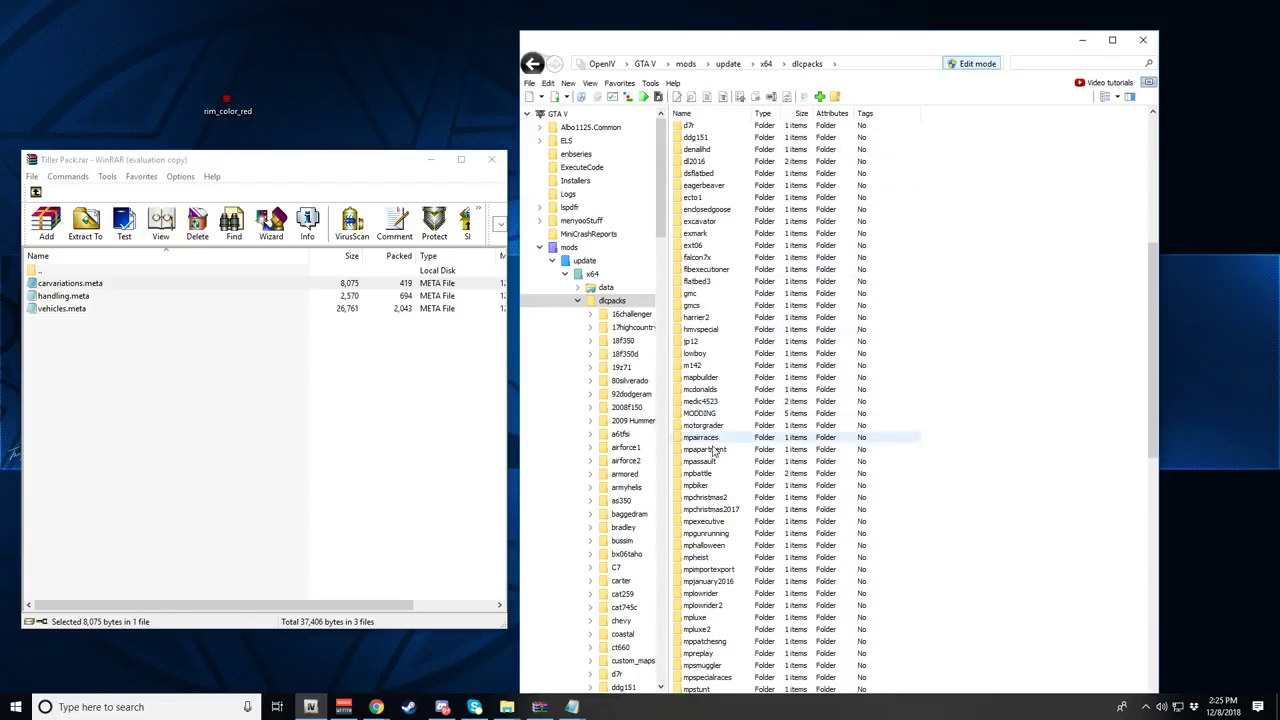
pyautogui.doubleClick(714, 402)
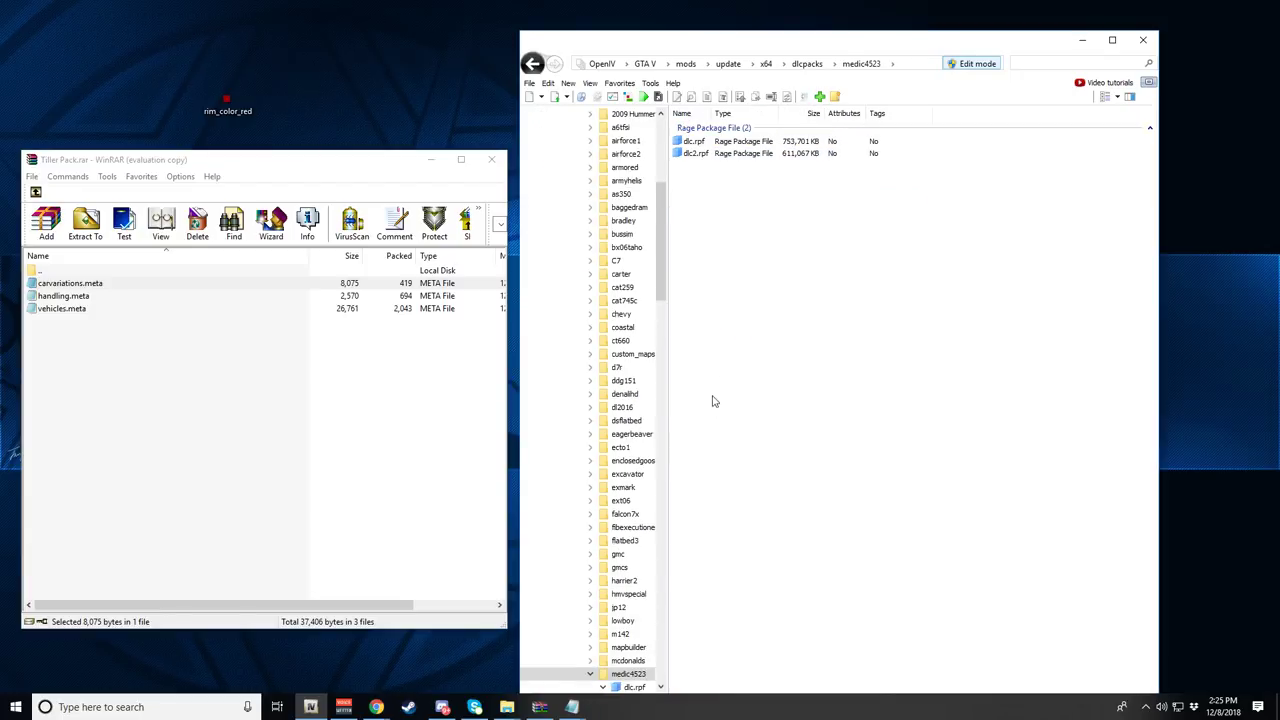
pyautogui.doubleClick(706, 143)
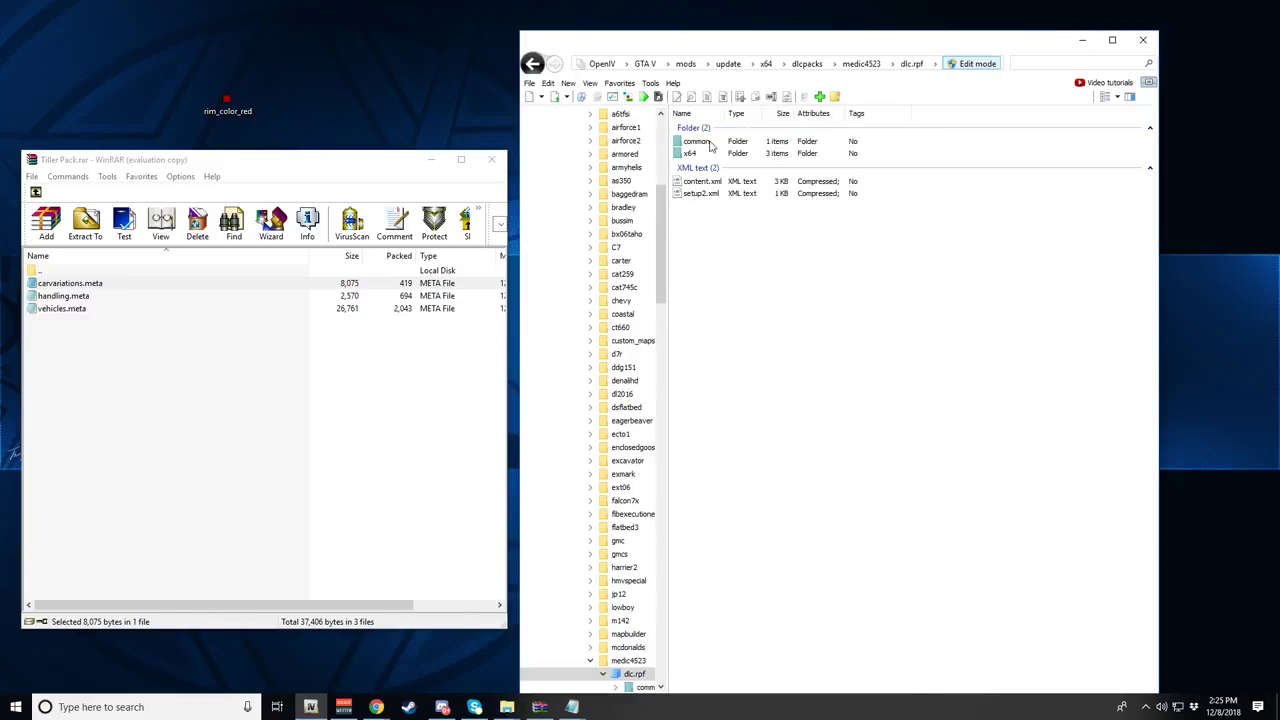
pyautogui.click(705, 154)
pyautogui.doubleClick(706, 155)
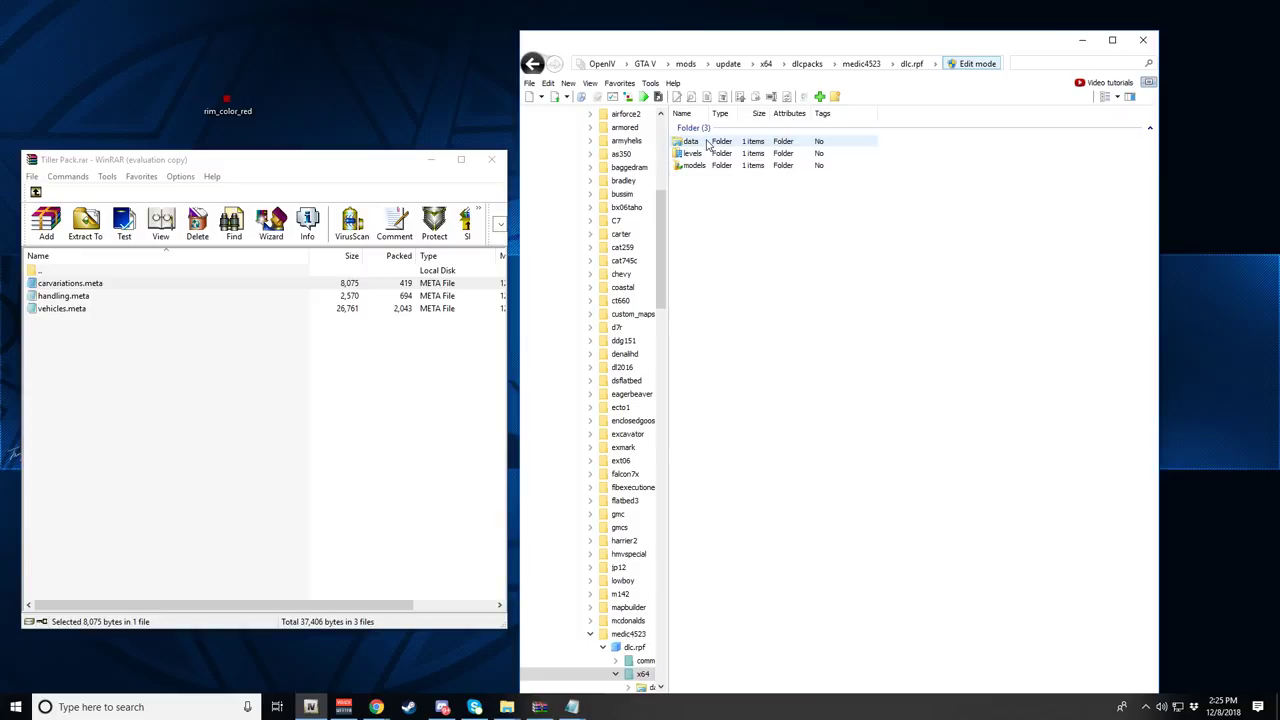
pyautogui.doubleClick(707, 145)
pyautogui.click(535, 65)
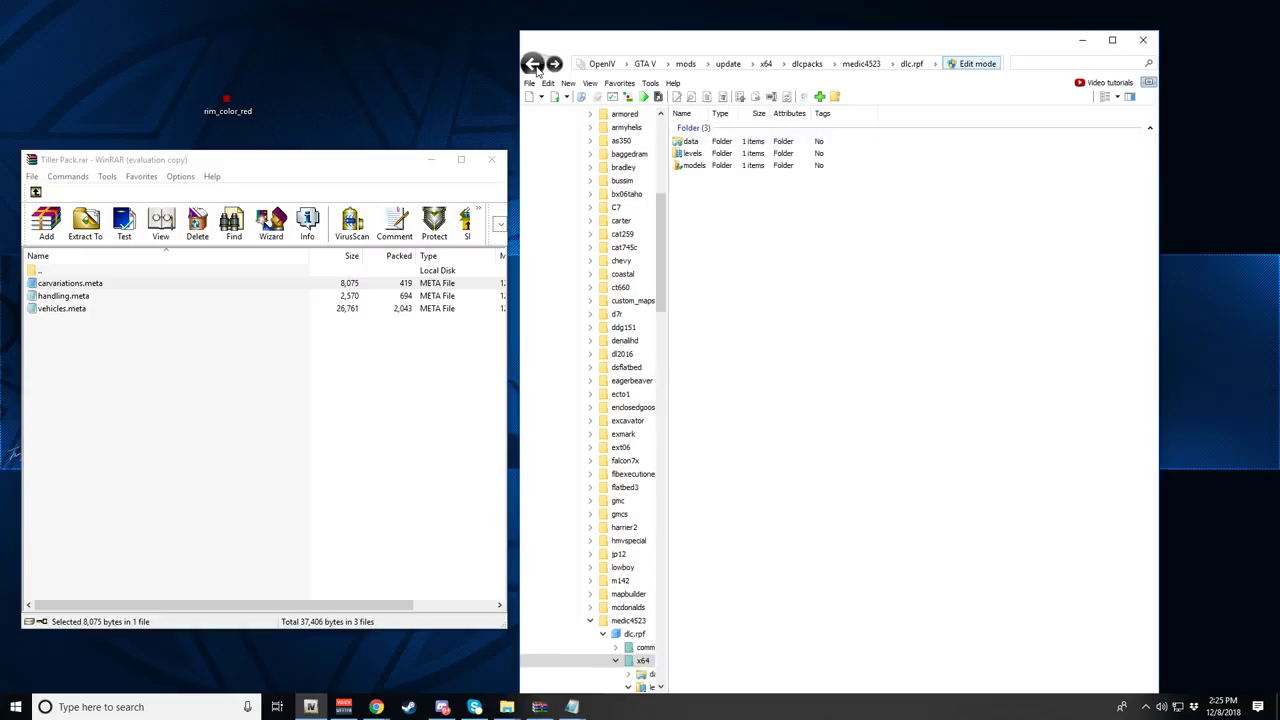
pyautogui.click(534, 65)
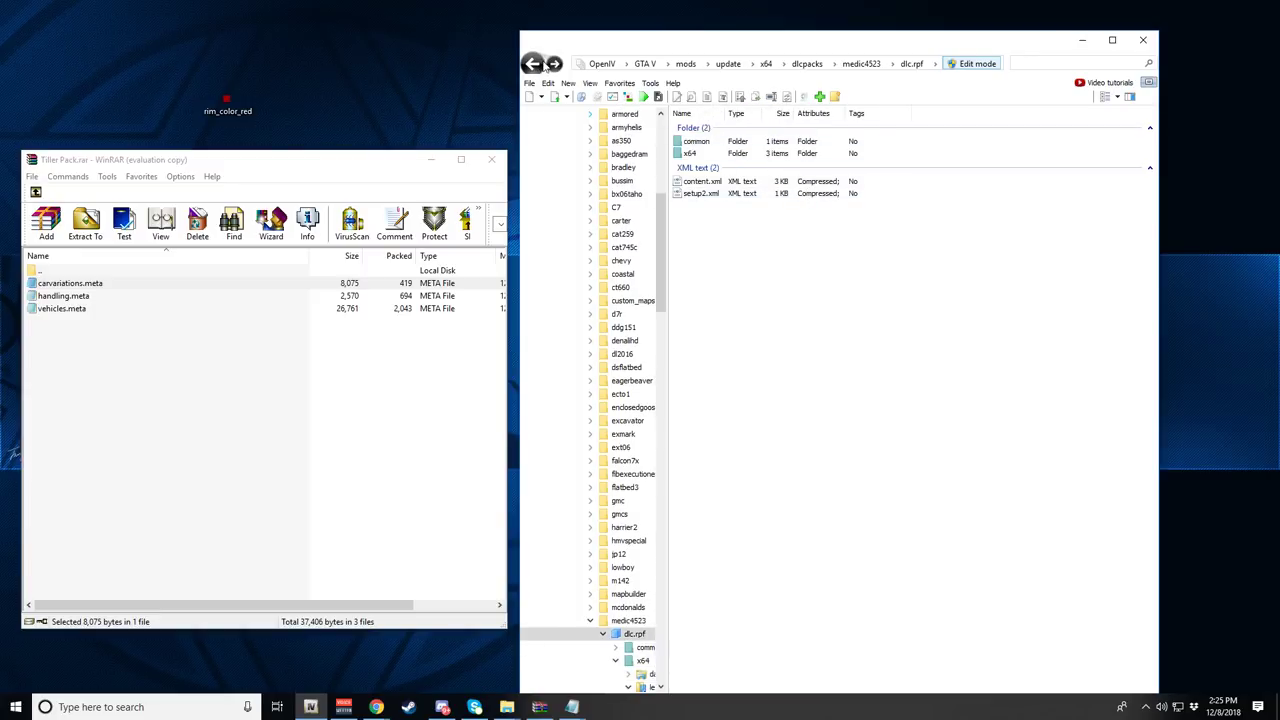
pyautogui.click(534, 65)
pyautogui.doubleClick(700, 141)
pyautogui.click(807, 63)
# - From dlcpacks, open medic4523 > dlc.rpf > common > data to reach the pack's meta files
pyautogui.scroll(-4, 716, 480)
pyautogui.doubleClick(712, 542)
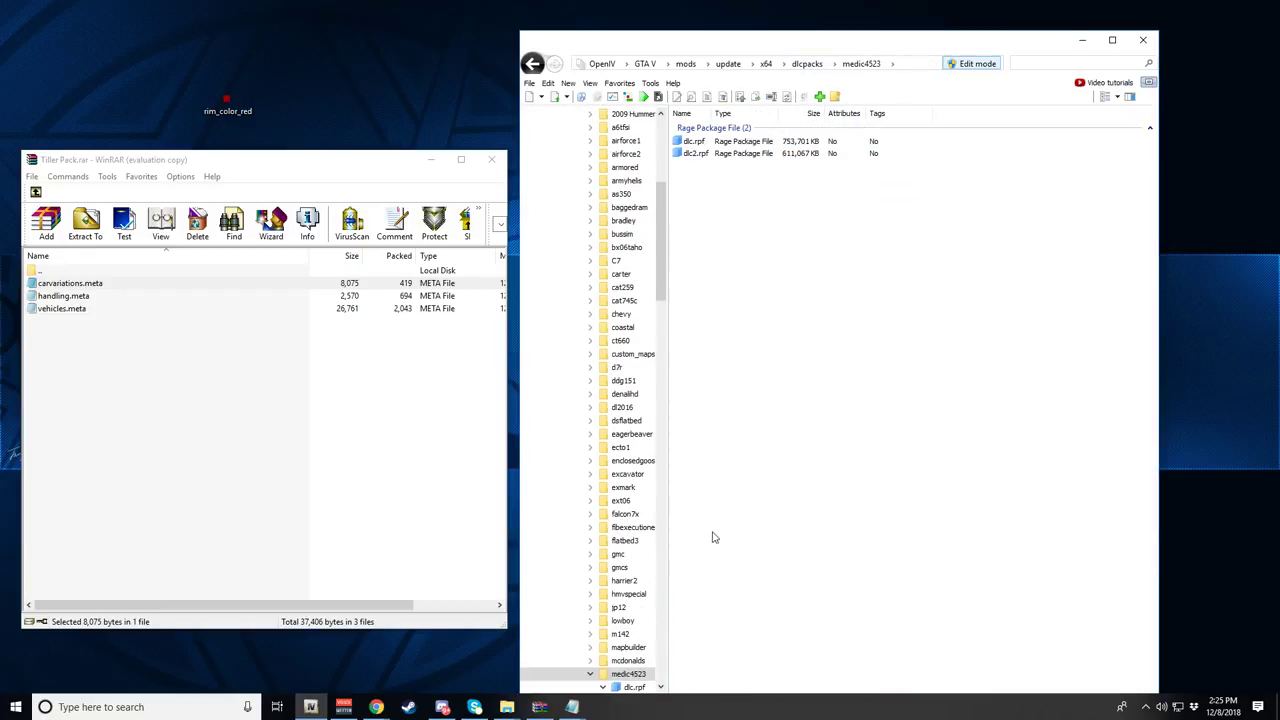
pyautogui.doubleClick(712, 142)
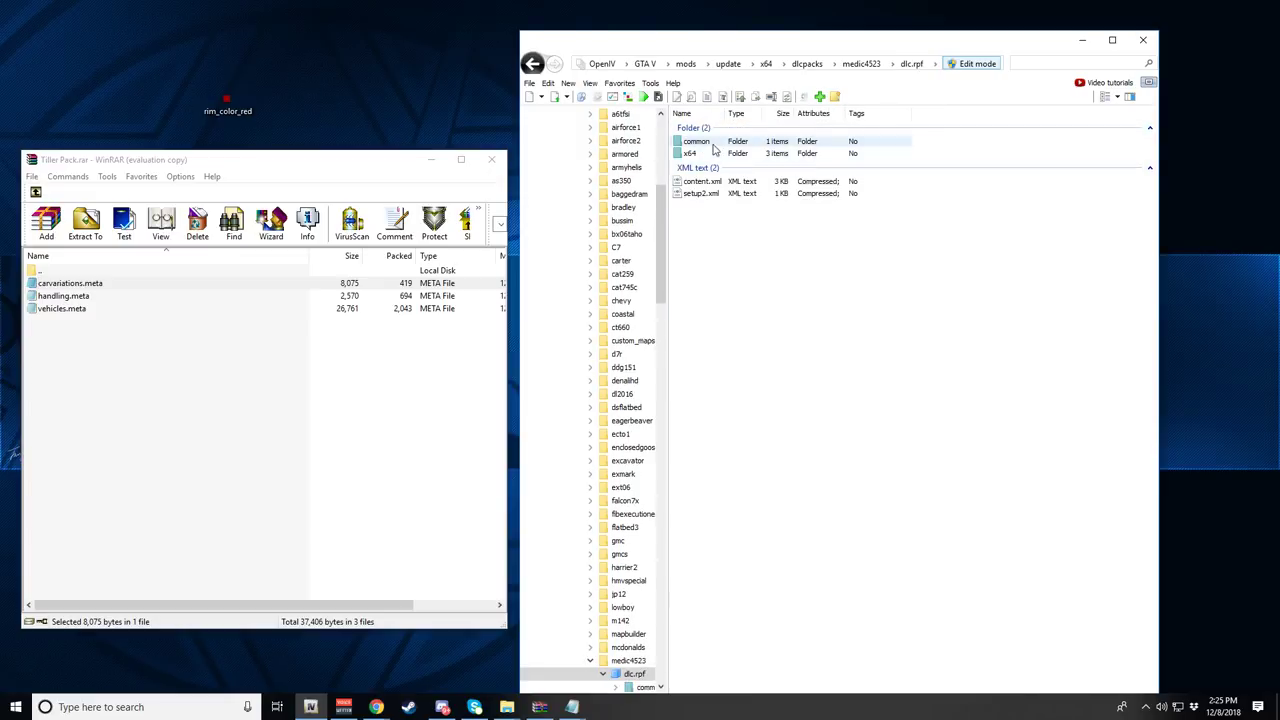
pyautogui.doubleClick(708, 142)
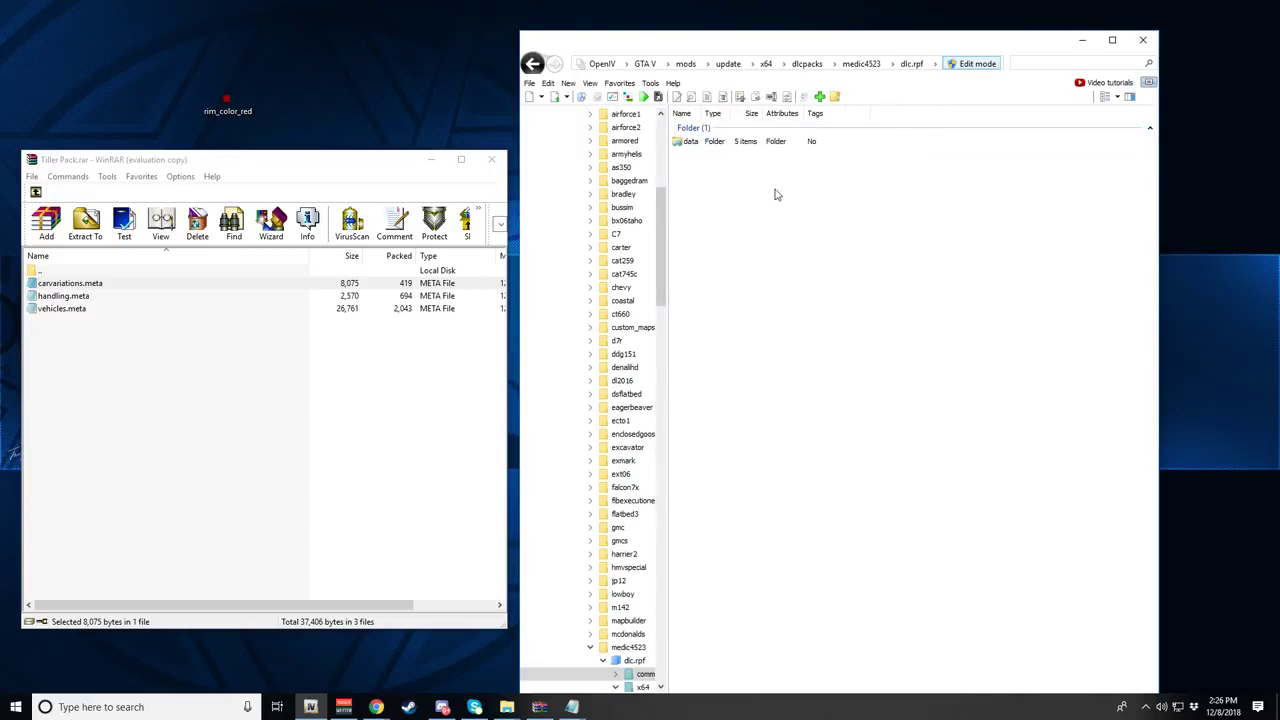
pyautogui.doubleClick(719, 145)
# - Extract carvariations.meta and handling.meta from the medic4523 data folder to the desktop
pyautogui.click(708, 170)
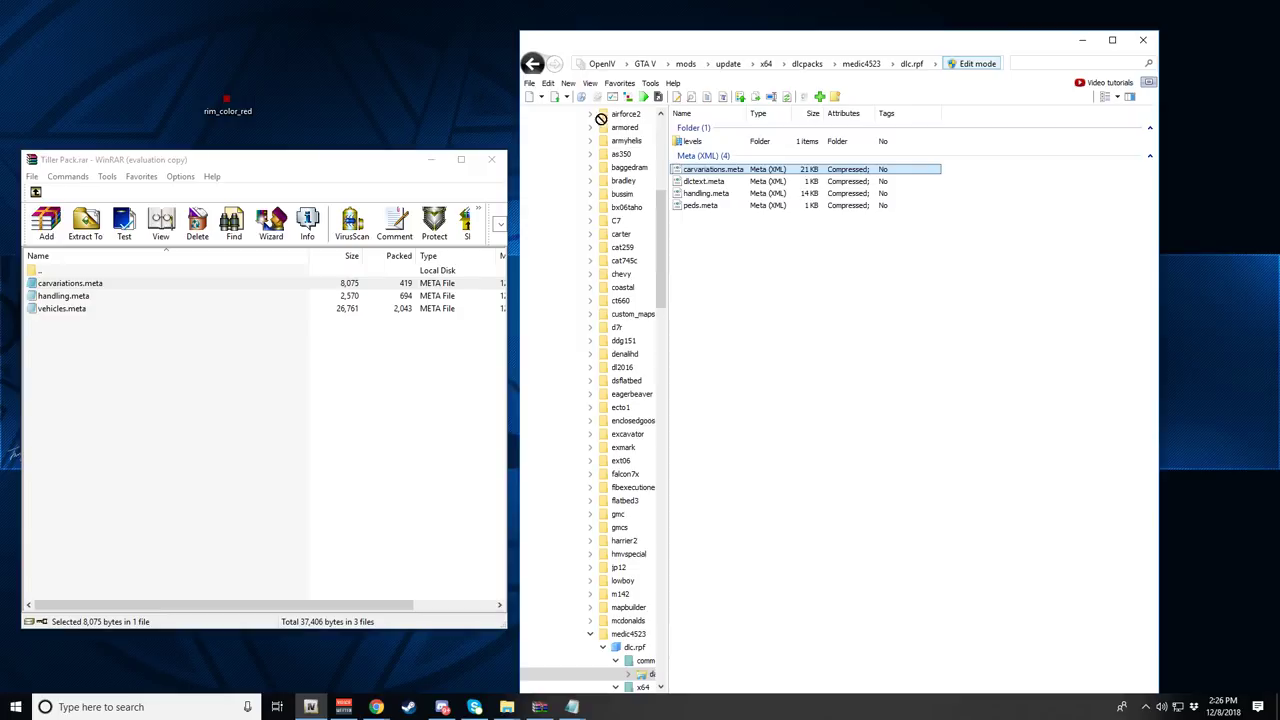
pyautogui.keyDown('ctrl'); pyautogui.click(716, 194); pyautogui.keyUp('ctrl')
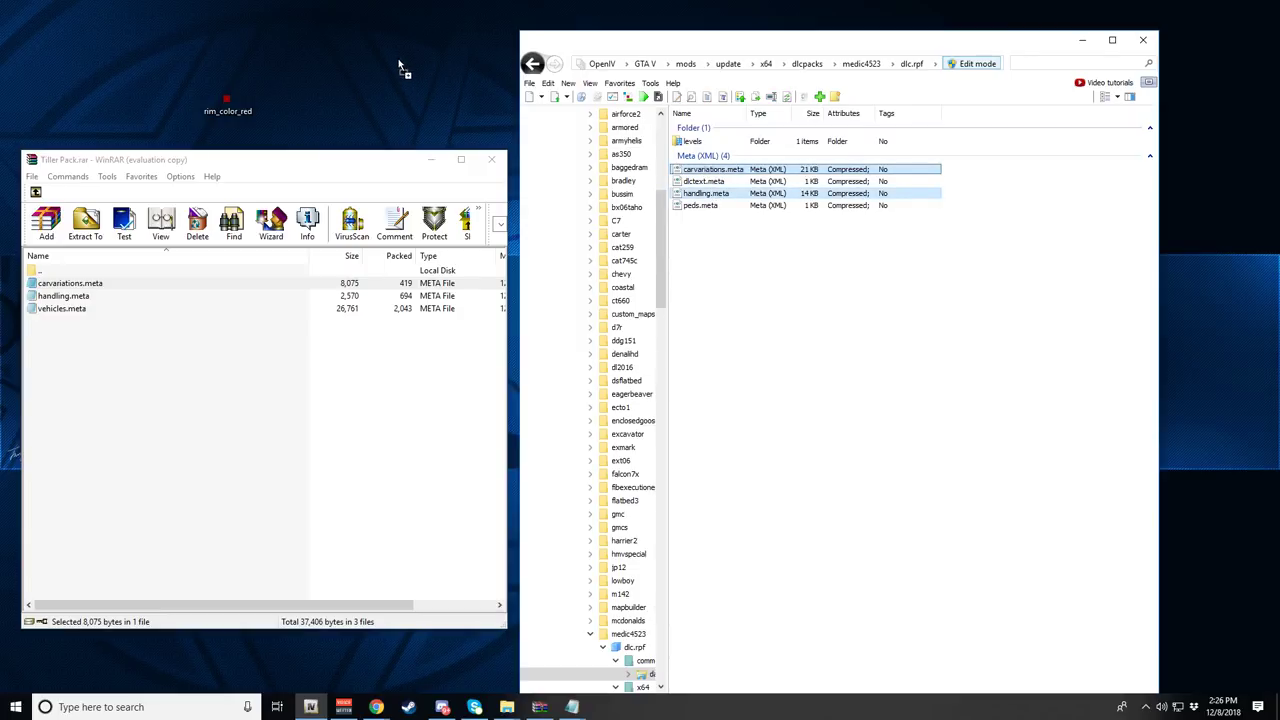
pyautogui.moveTo(399, 66); pyautogui.dragTo(343, 40)
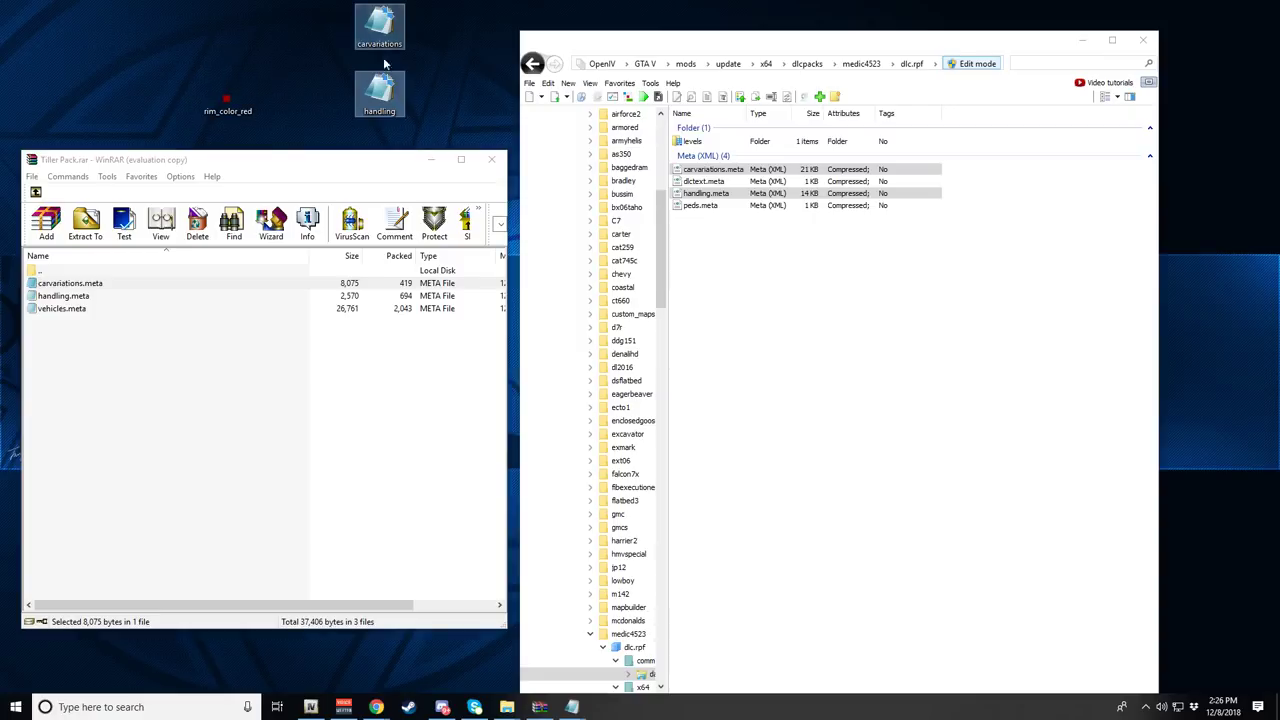
pyautogui.click(404, 68)
pyautogui.click(748, 206)
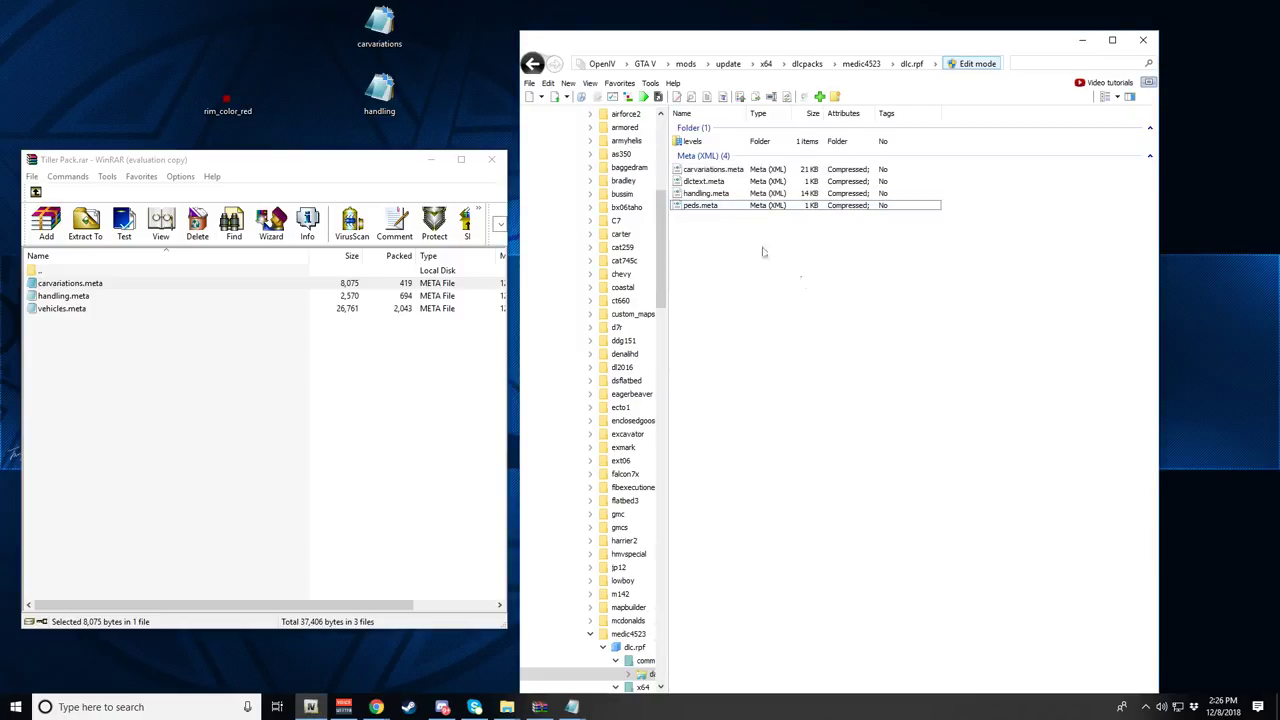
# - Open the medic4523 pack's carvariations.meta for editing in OpenIV and close one of the README Notepad windows
pyautogui.rightClick(692, 175)
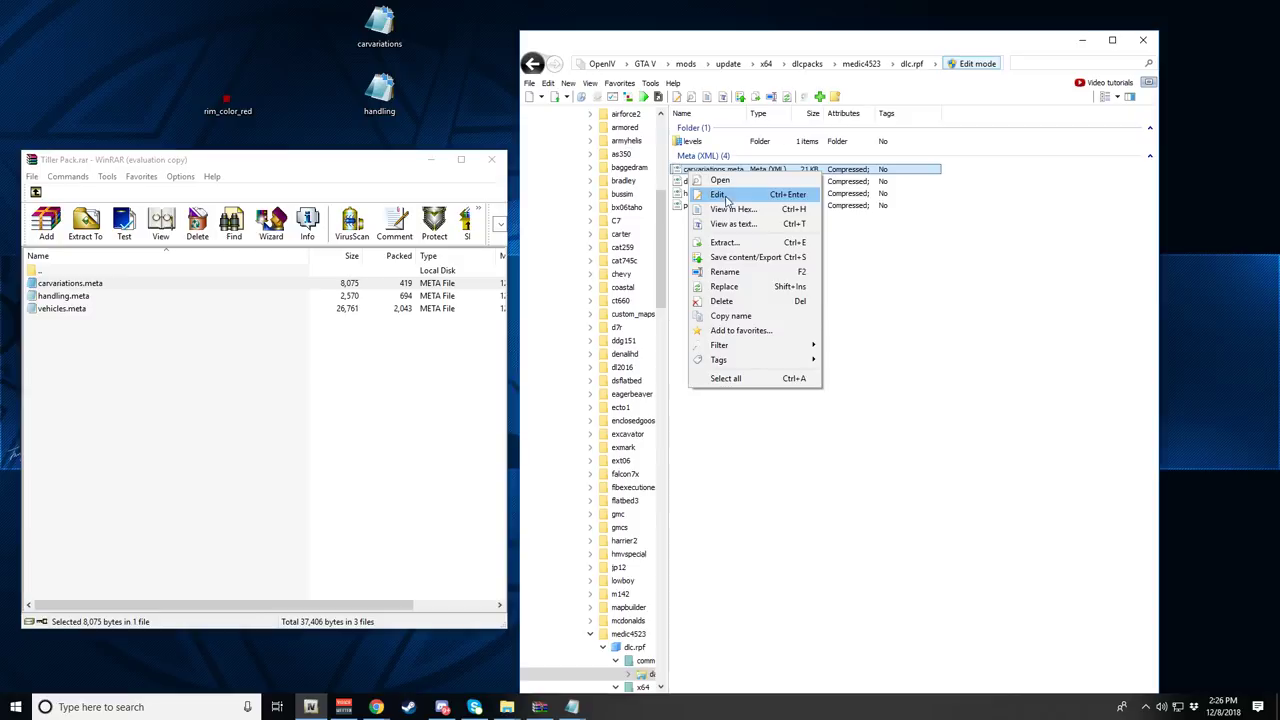
pyautogui.click(732, 191)
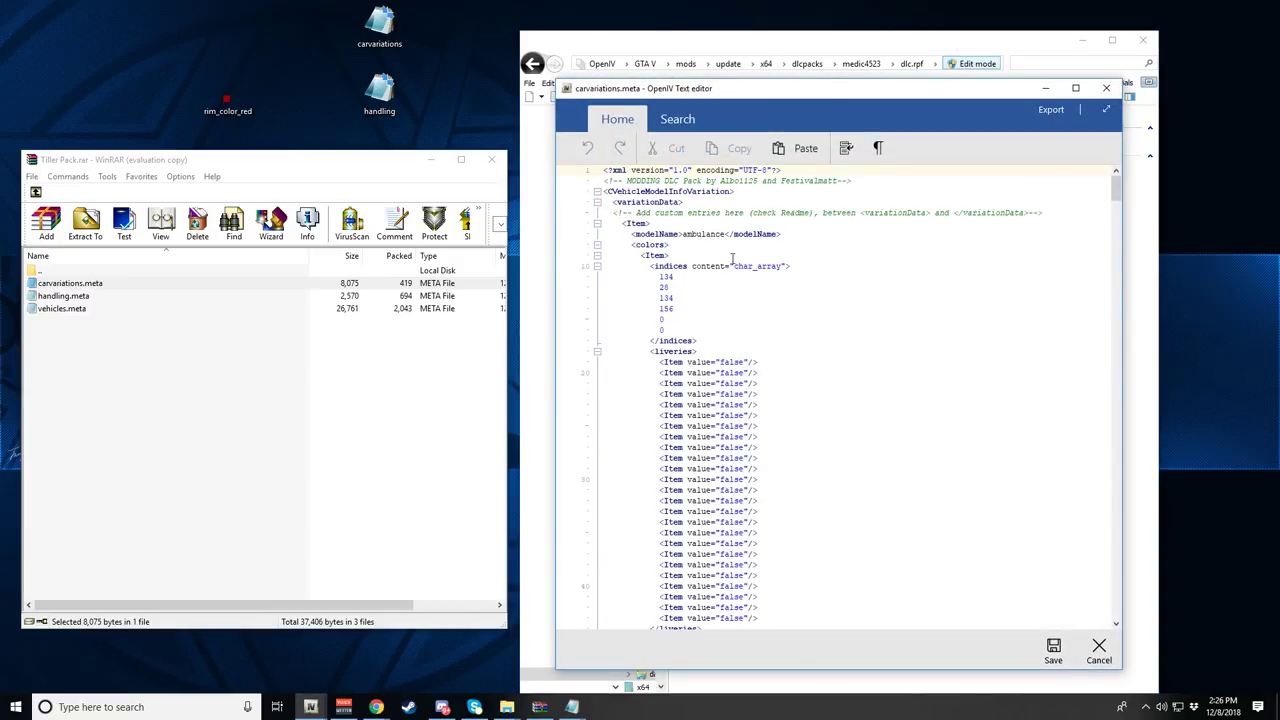
pyautogui.moveTo(680, 88)
pyautogui.mouseDown()
pyautogui.moveTo(675, 251)
pyautogui.moveTo(693, 83)
pyautogui.mouseUp()
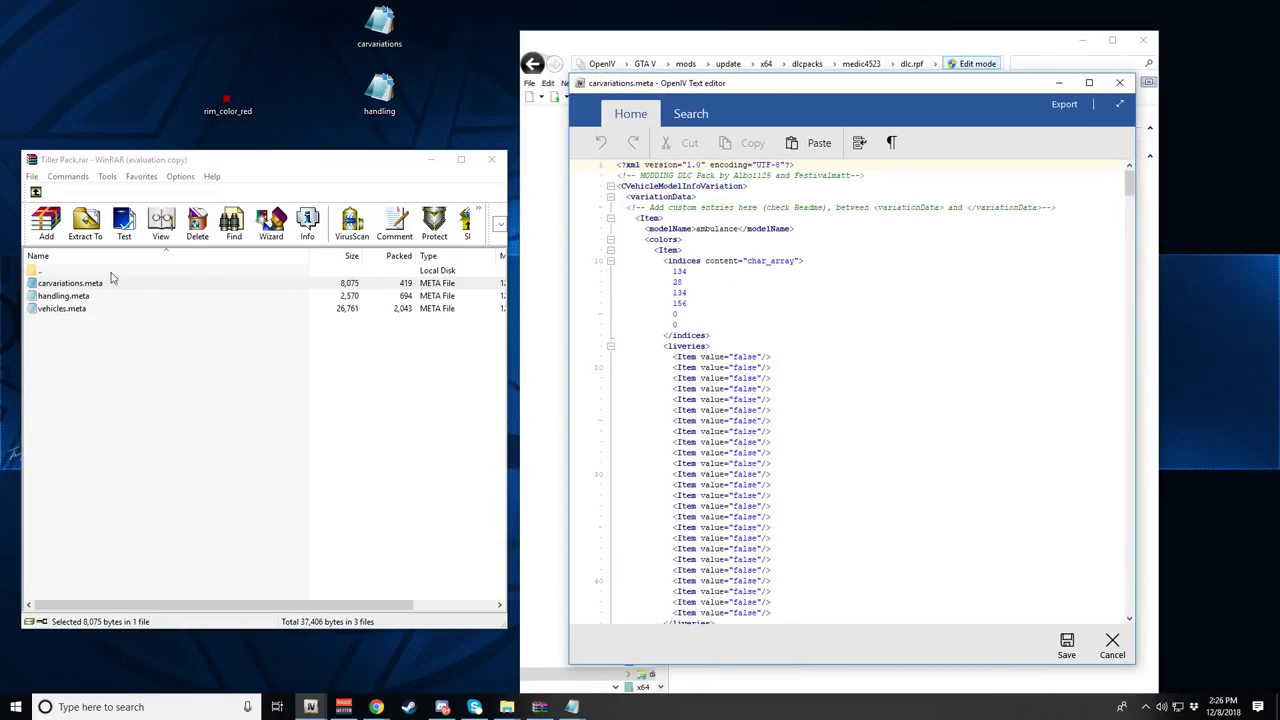
pyautogui.click(573, 708)
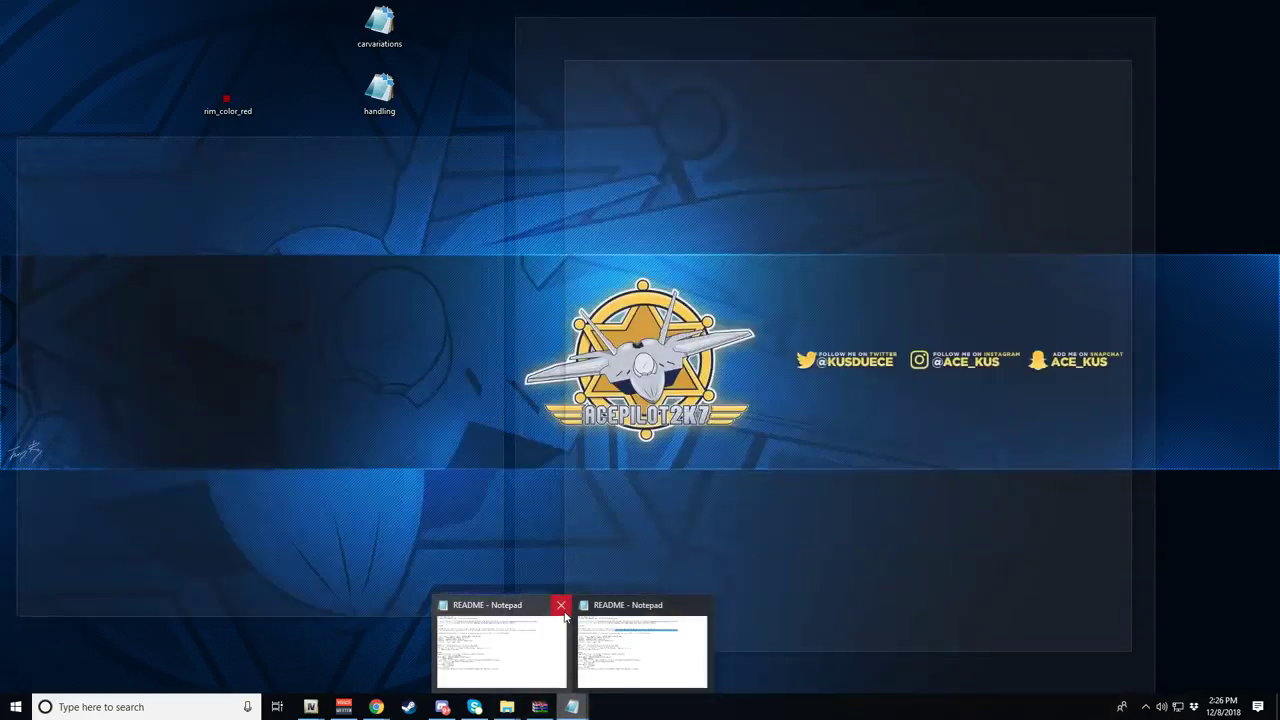
pyautogui.click(561, 605)
# - Open the archive's carvariations.meta in Notepad, copy all of its tiller entries from first to last line, and close the file
pyautogui.doubleClick(96, 284)
pyautogui.scroll(-15, 220, 88)
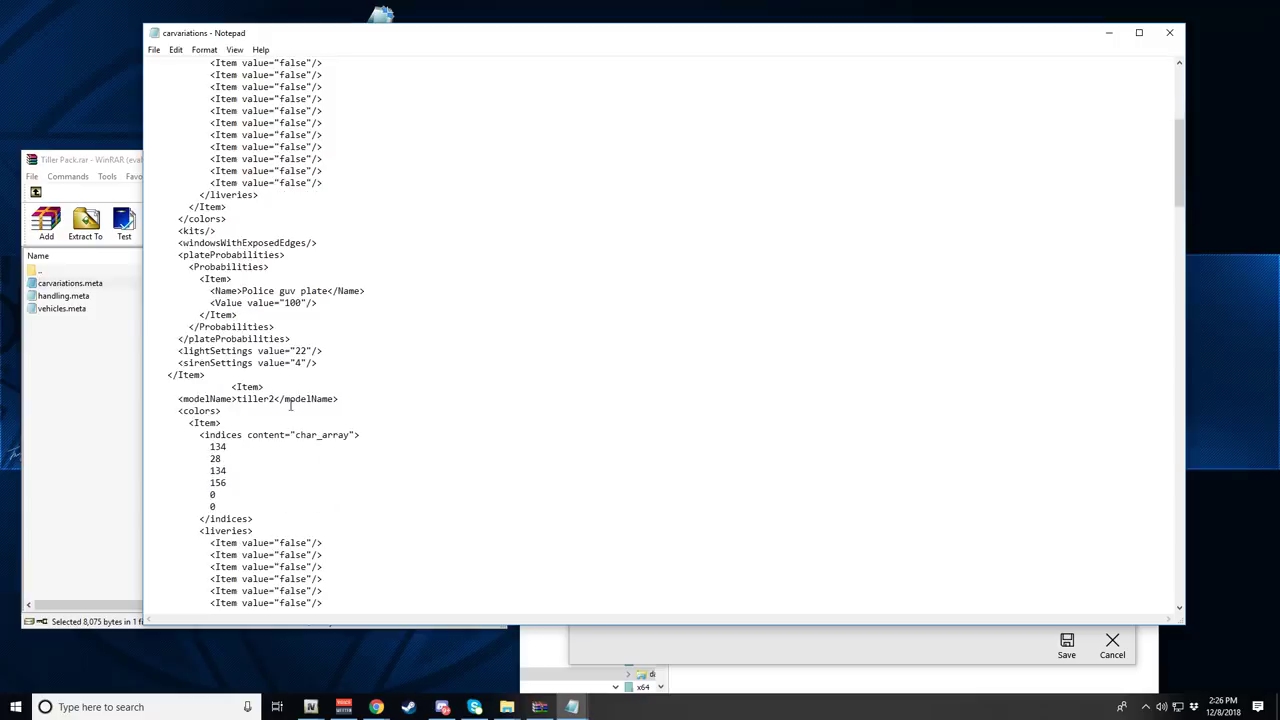
pyautogui.moveTo(1178, 370); pyautogui.dragTo(1168, 585)
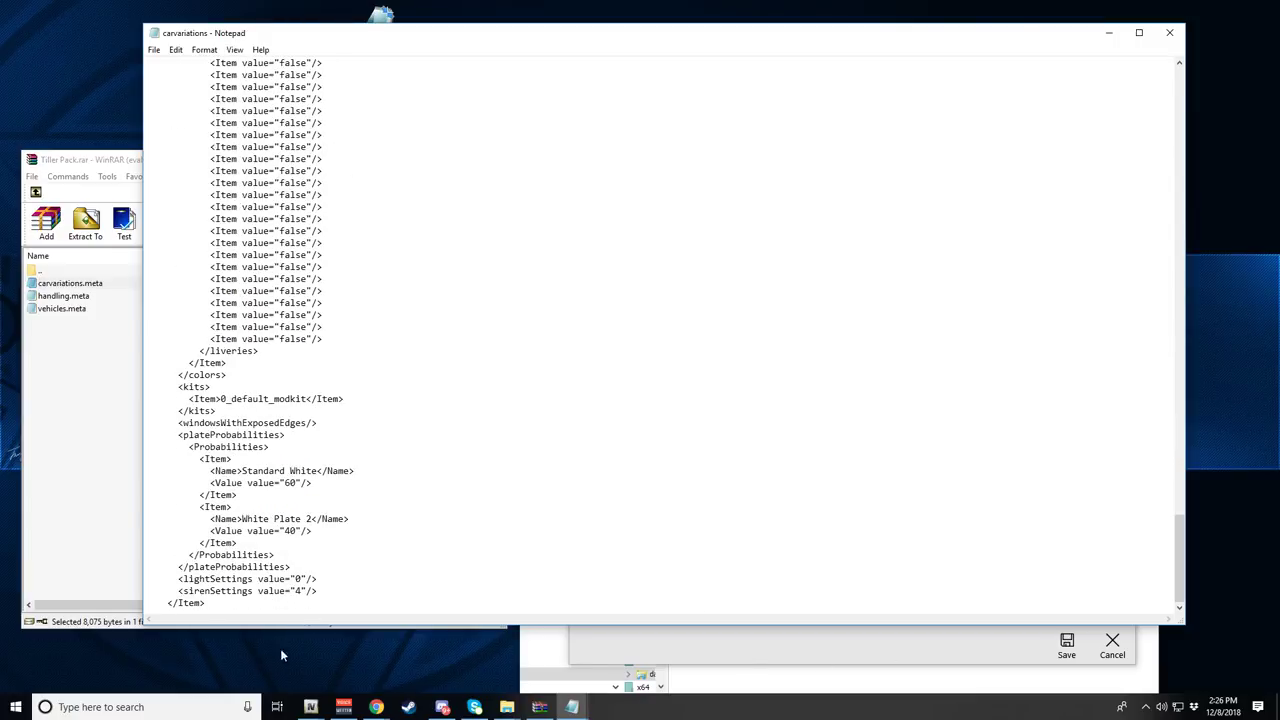
pyautogui.moveTo(229, 606); pyautogui.dragTo(6, 5)
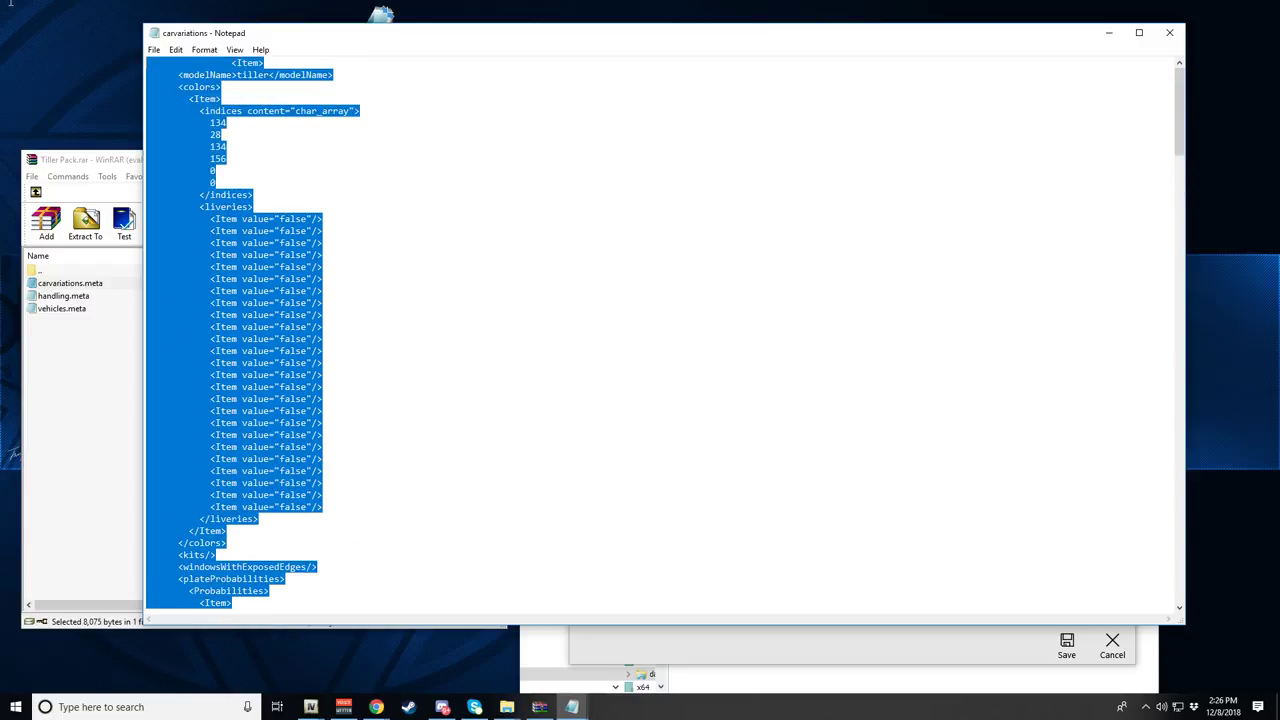
pyautogui.rightClick(162, 82)
pyautogui.click(188, 123)
pyautogui.click(563, 258)
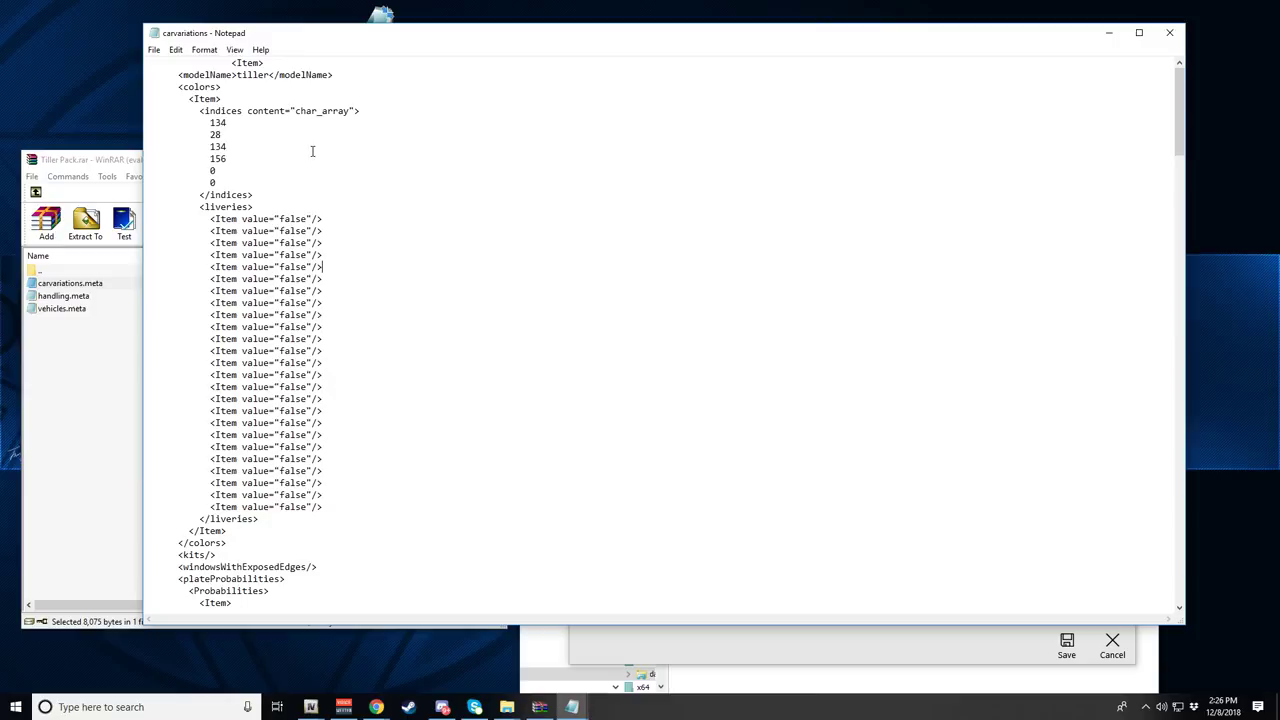
pyautogui.hotkey('ctrl', 'a')
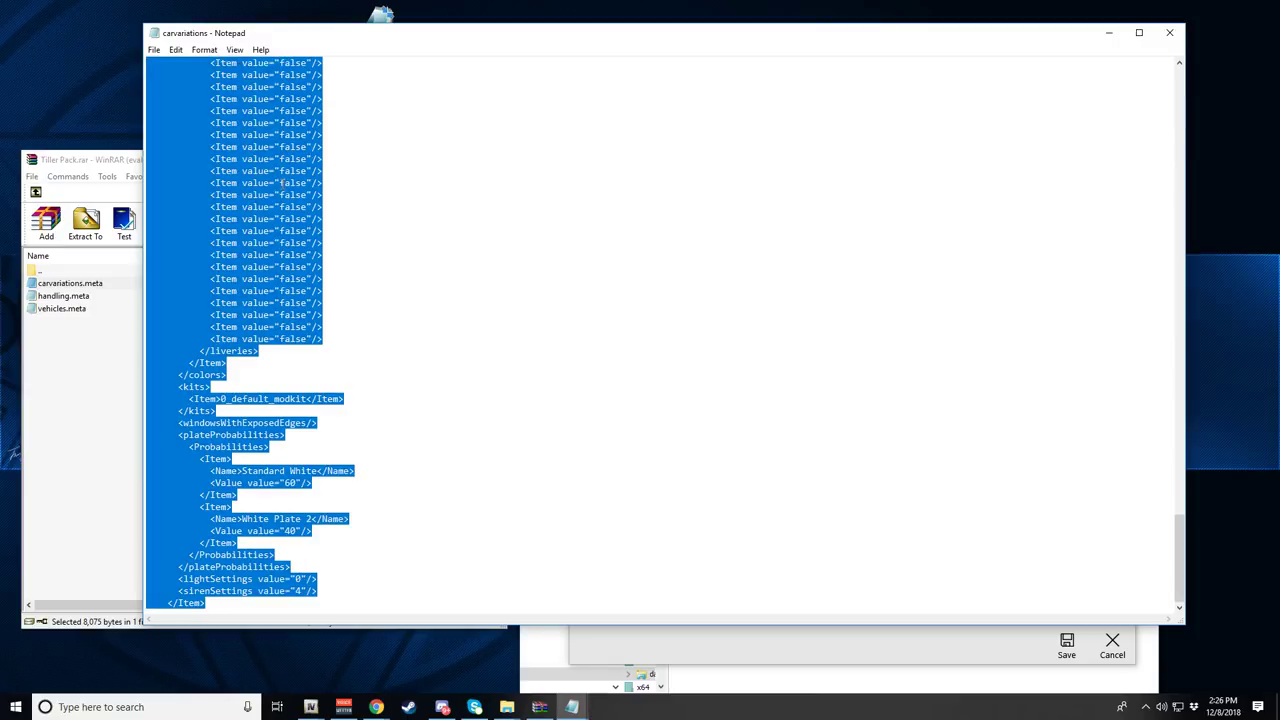
pyautogui.scroll(4, 277, 223)
pyautogui.scroll(-4, 557, 203)
pyautogui.click(1170, 32)
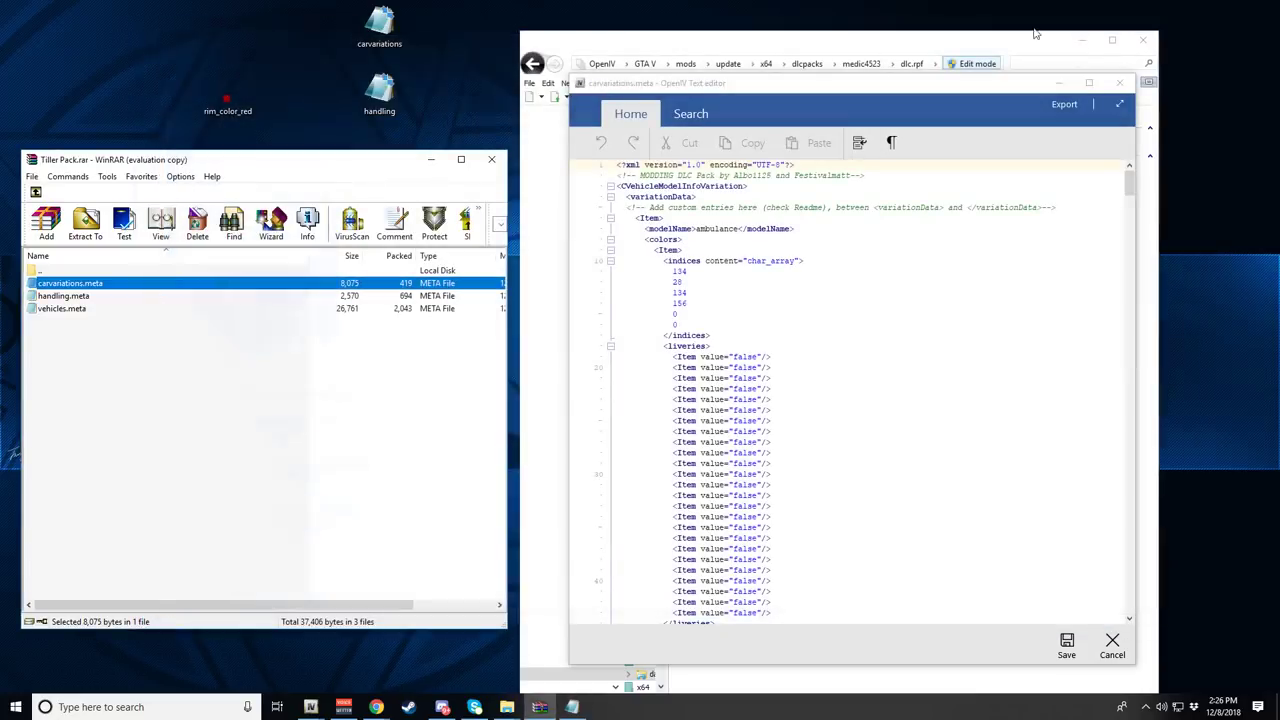
# - Examine where each vehicle's Item block starts and ends below the custom entries comment in the pack's carvariations.meta
pyautogui.click(700, 210)
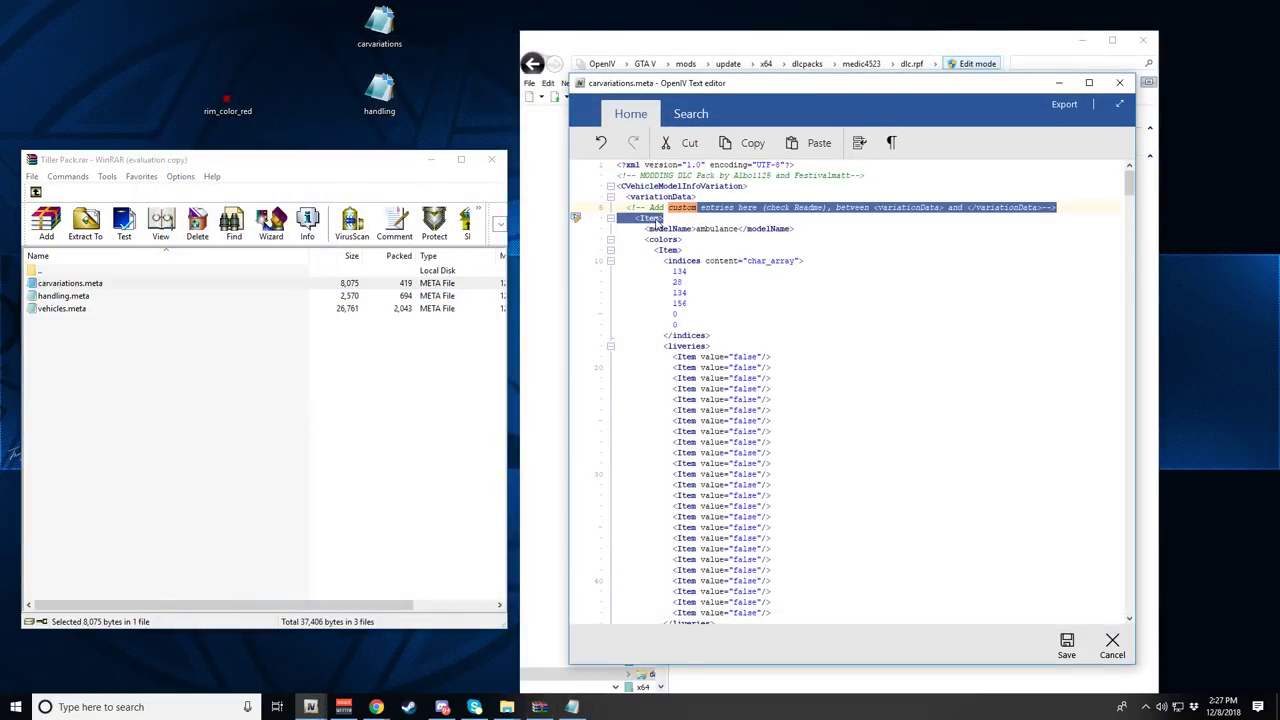
pyautogui.click(668, 212)
pyautogui.hotkey('shift', 'Home')
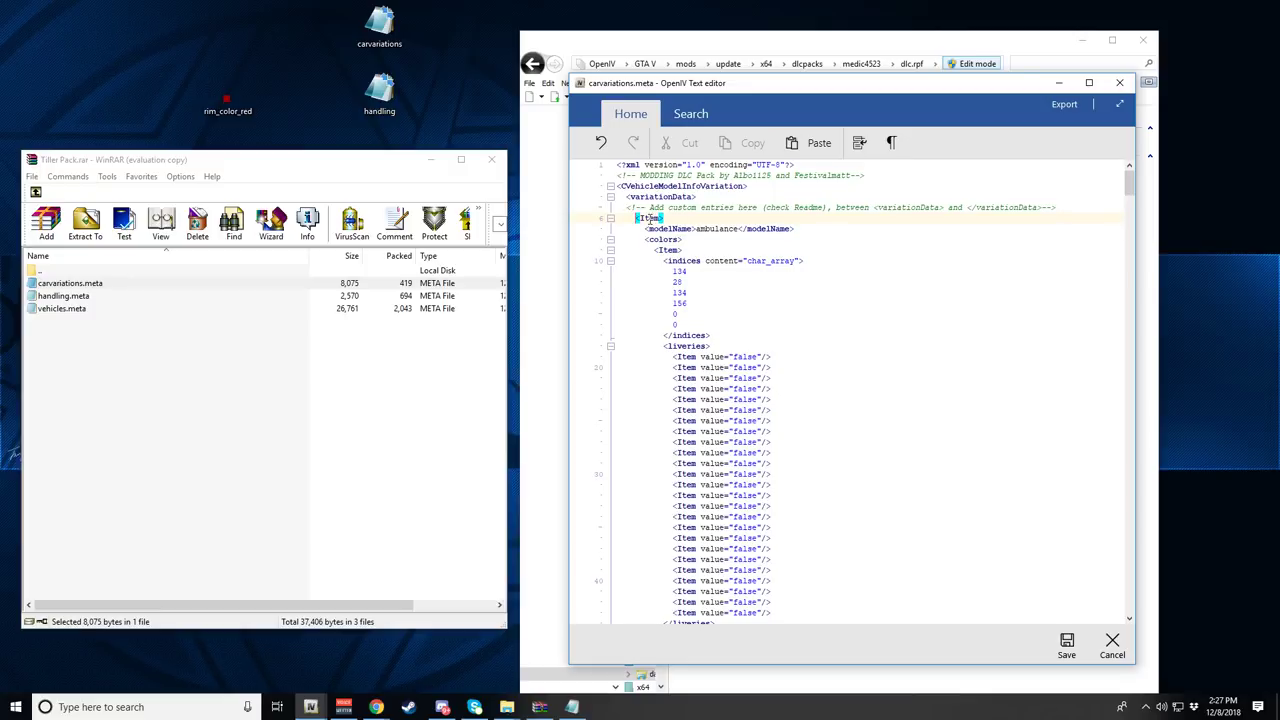
pyautogui.scroll(-16, 641, 217)
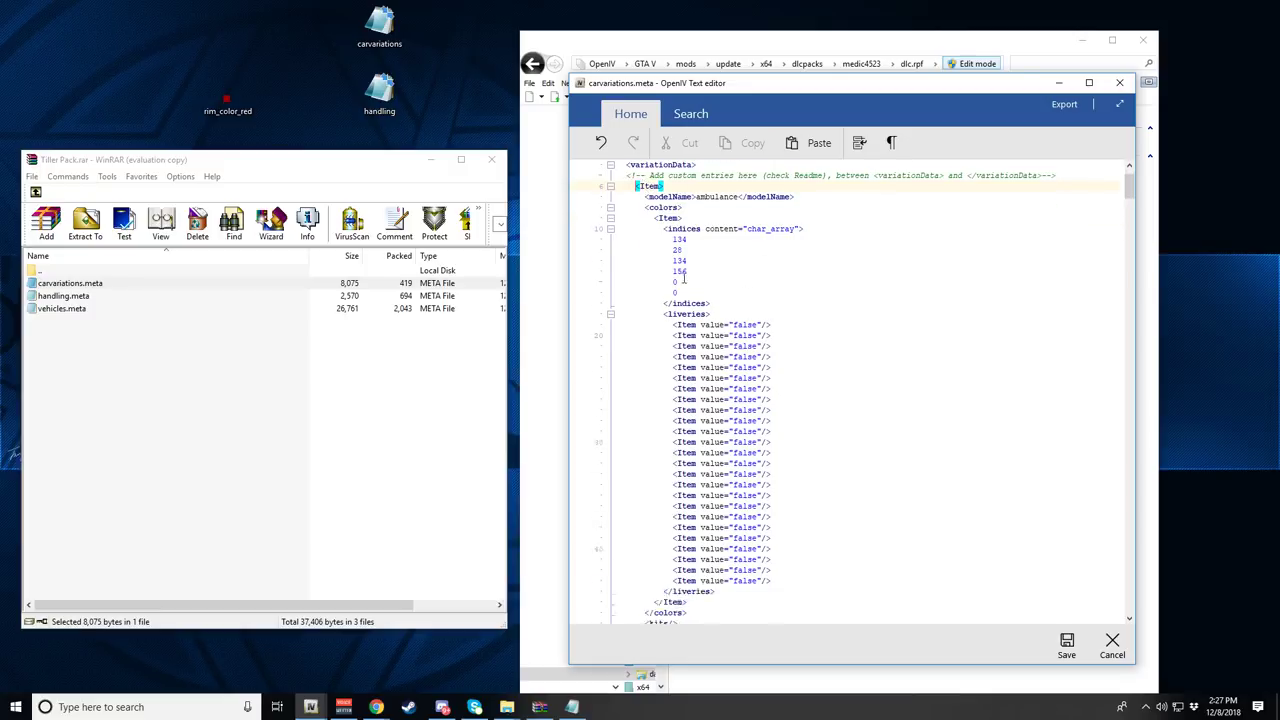
pyautogui.scroll(-9, 680, 428)
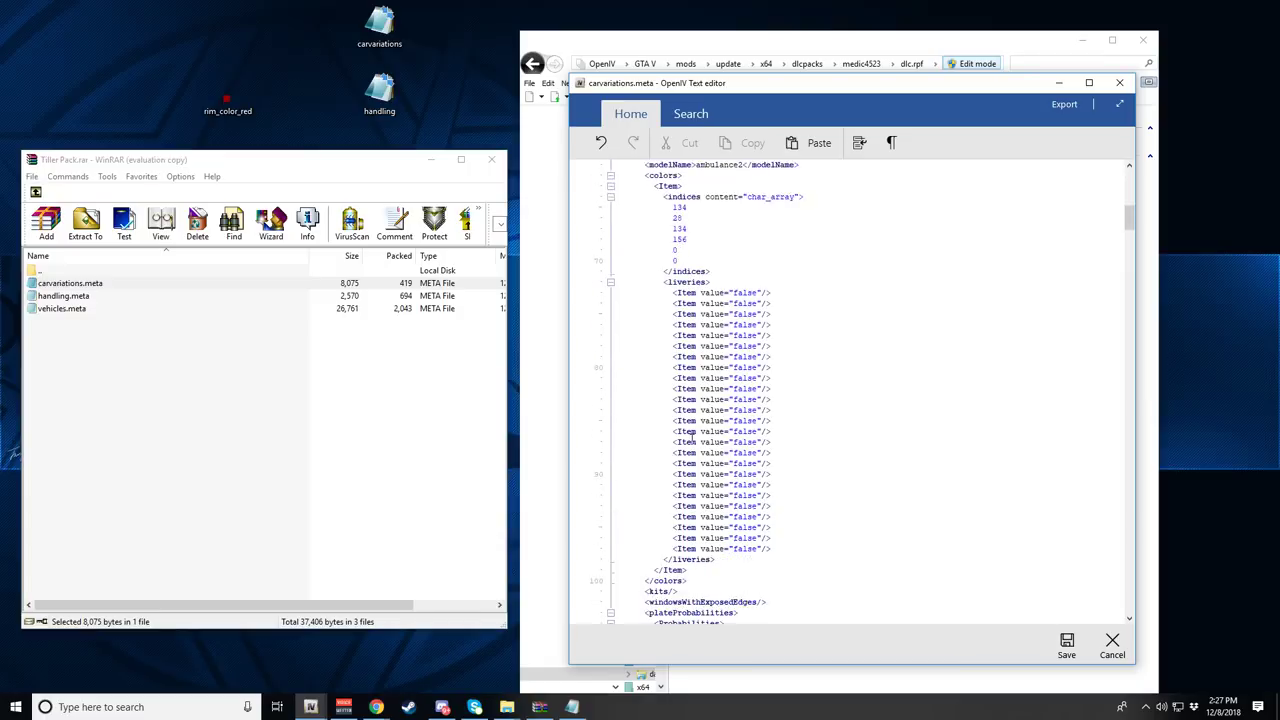
pyautogui.scroll(-6, 677, 421)
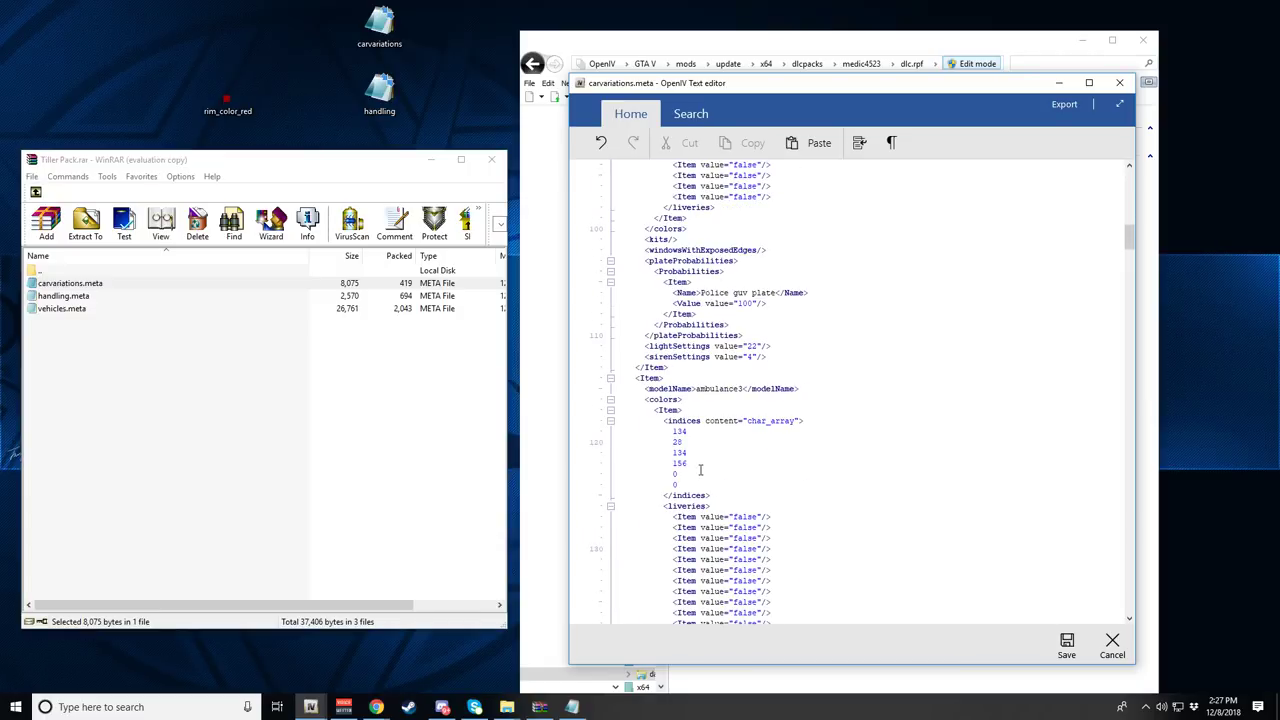
pyautogui.scroll(-1, 688, 476)
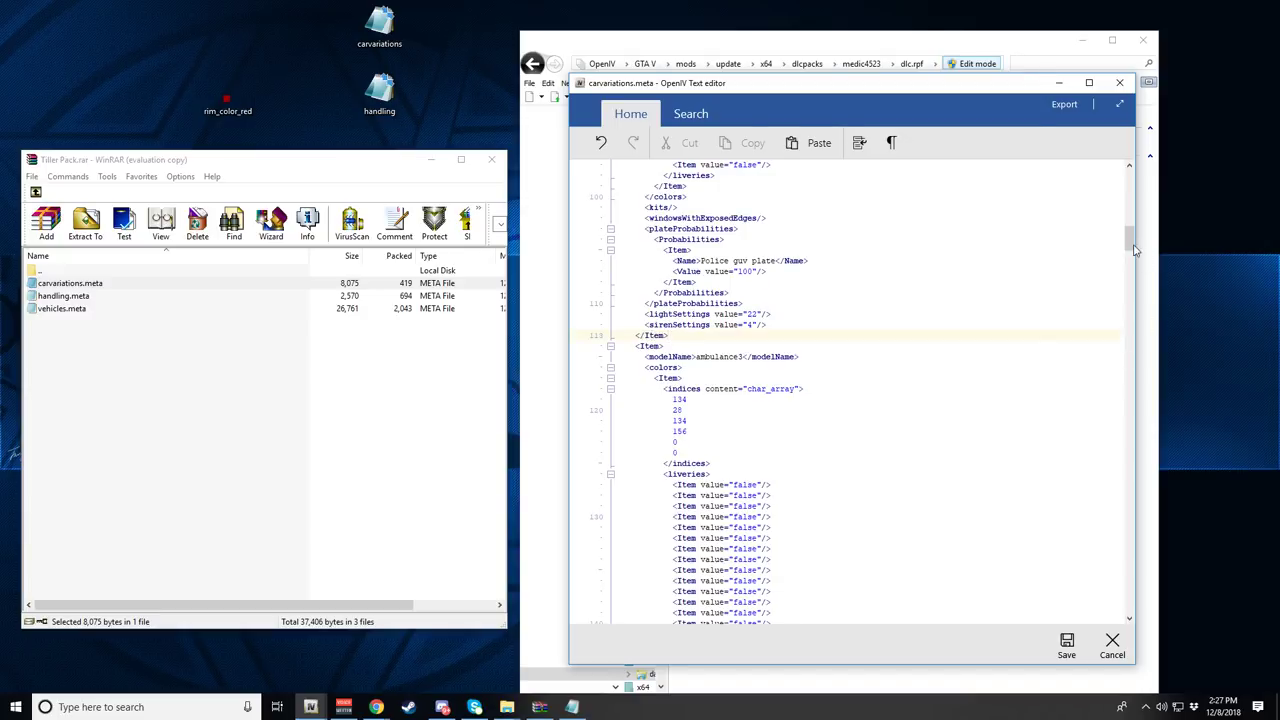
# - Paste the copied tiller entries on a new line above the ambulance Item in the pack's carvariations.meta and save the file
pyautogui.moveTo(1130, 245); pyautogui.dragTo(1129, 172)
pyautogui.click(634, 217)
pyautogui.press('Return')
pyautogui.press('Up')
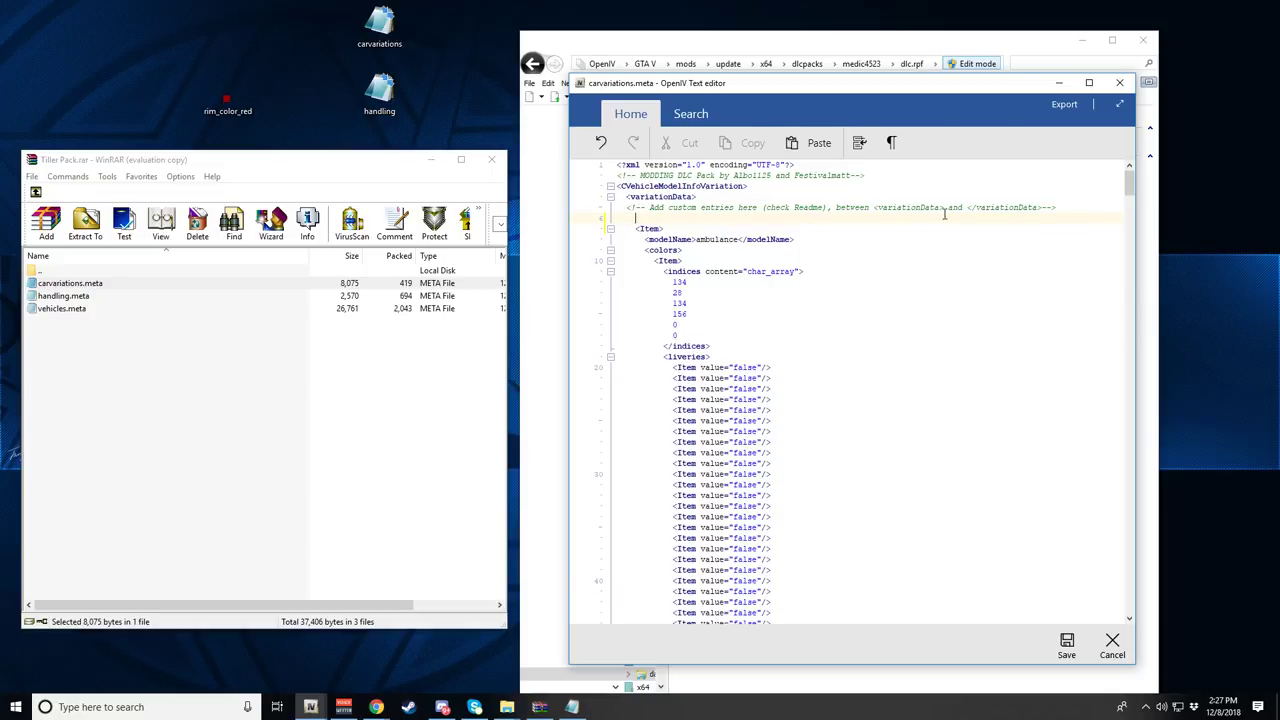
pyautogui.rightClick(641, 216)
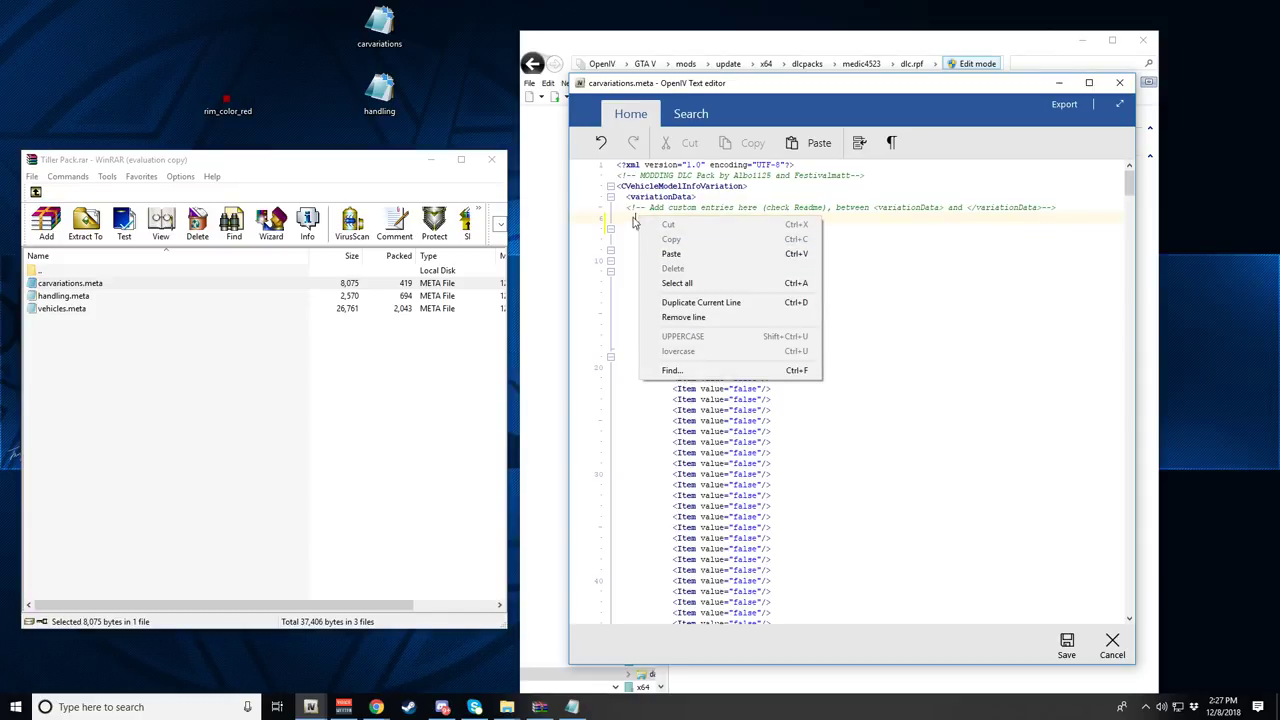
pyautogui.click(669, 255)
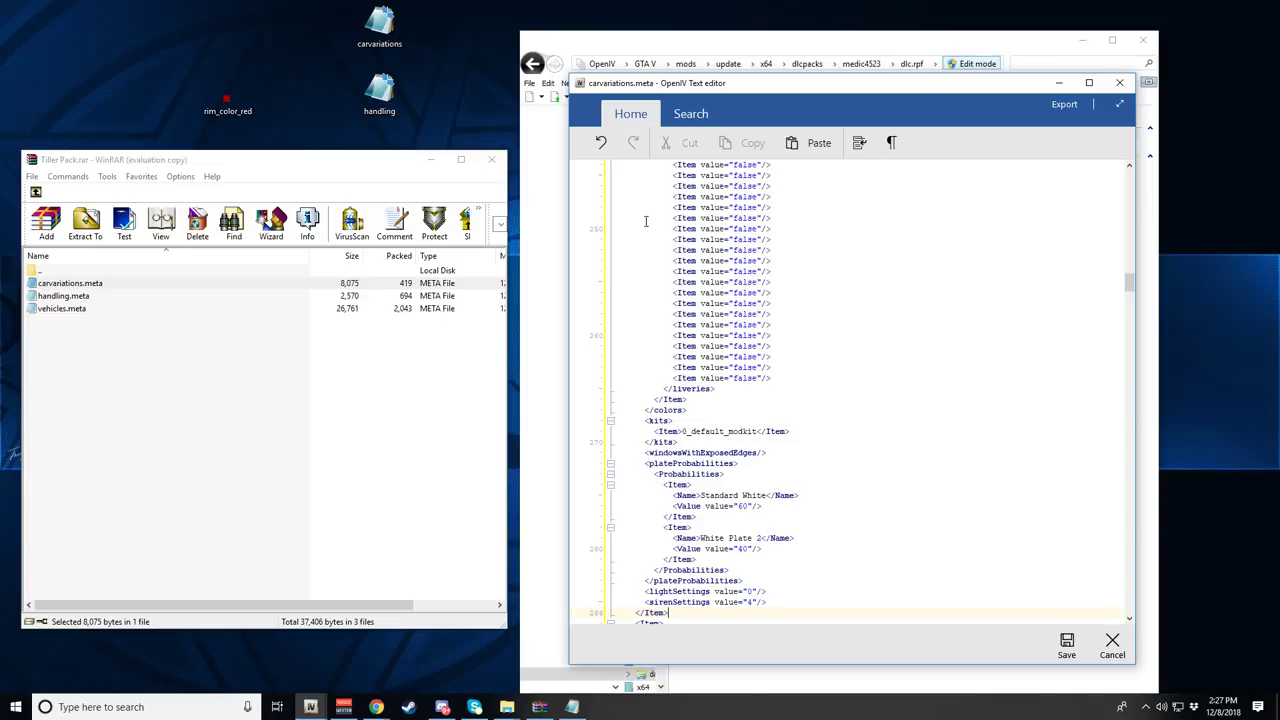
pyautogui.scroll(-1, 701, 296)
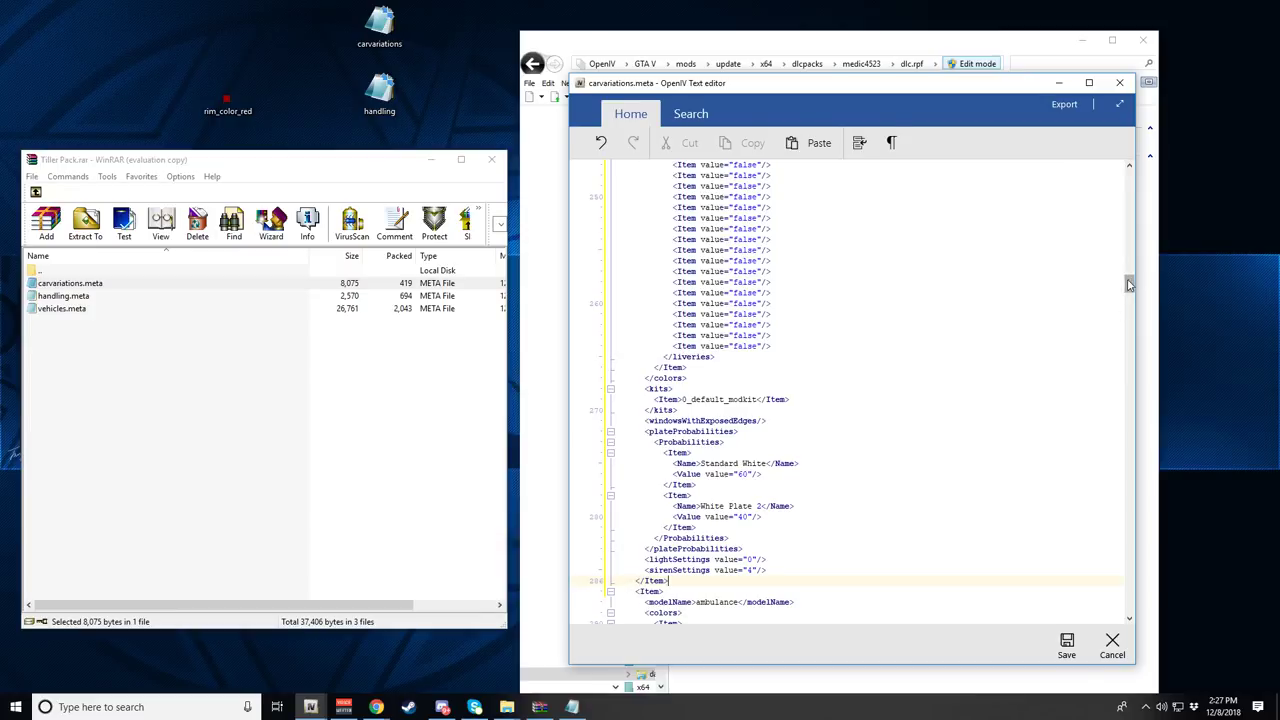
pyautogui.moveTo(1130, 284); pyautogui.dragTo(1128, 172)
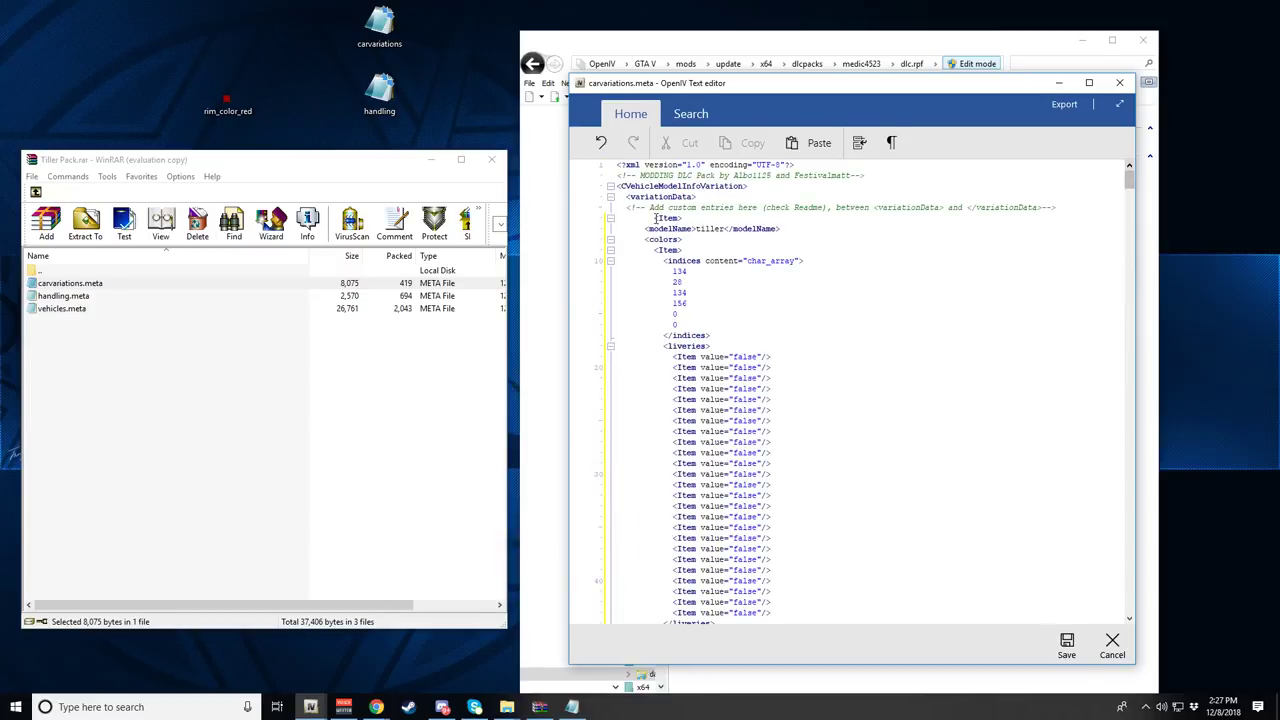
pyautogui.click(1066, 651)
# - Open the archive's handling.meta in Notepad, copy the whole tiller handling entry, and close the file
pyautogui.click(712, 194)
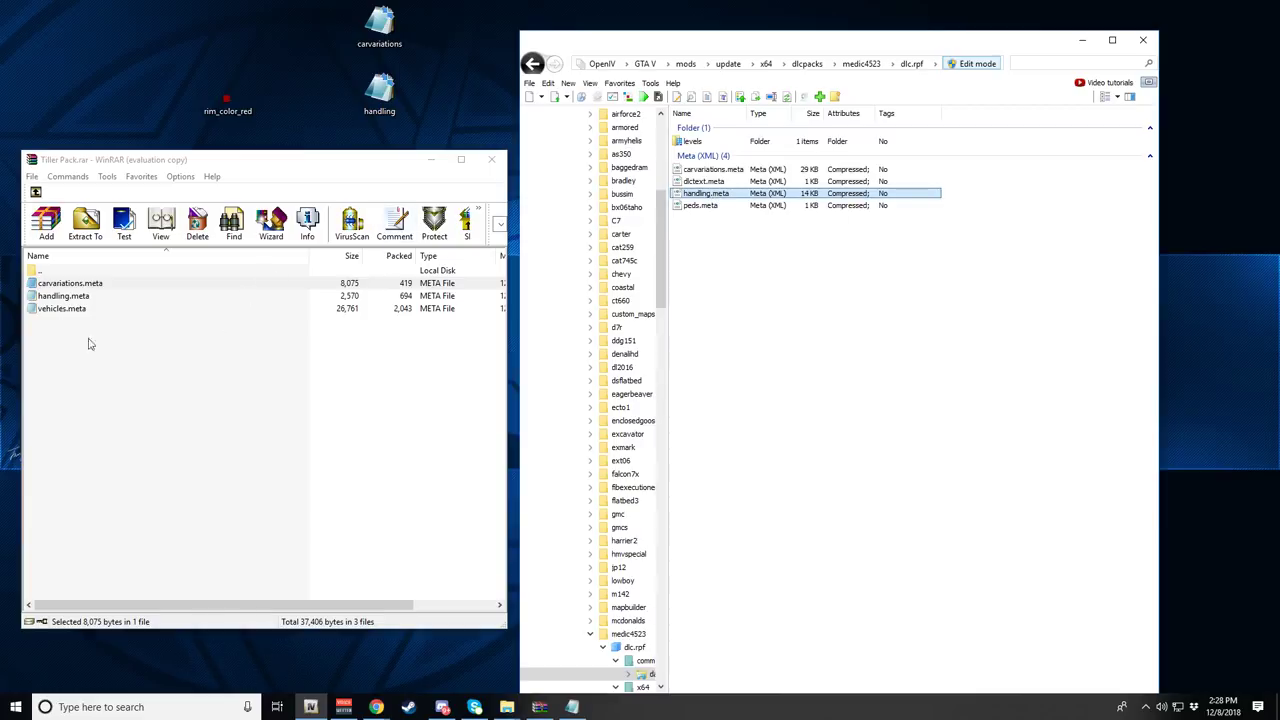
pyautogui.rightClick(52, 297)
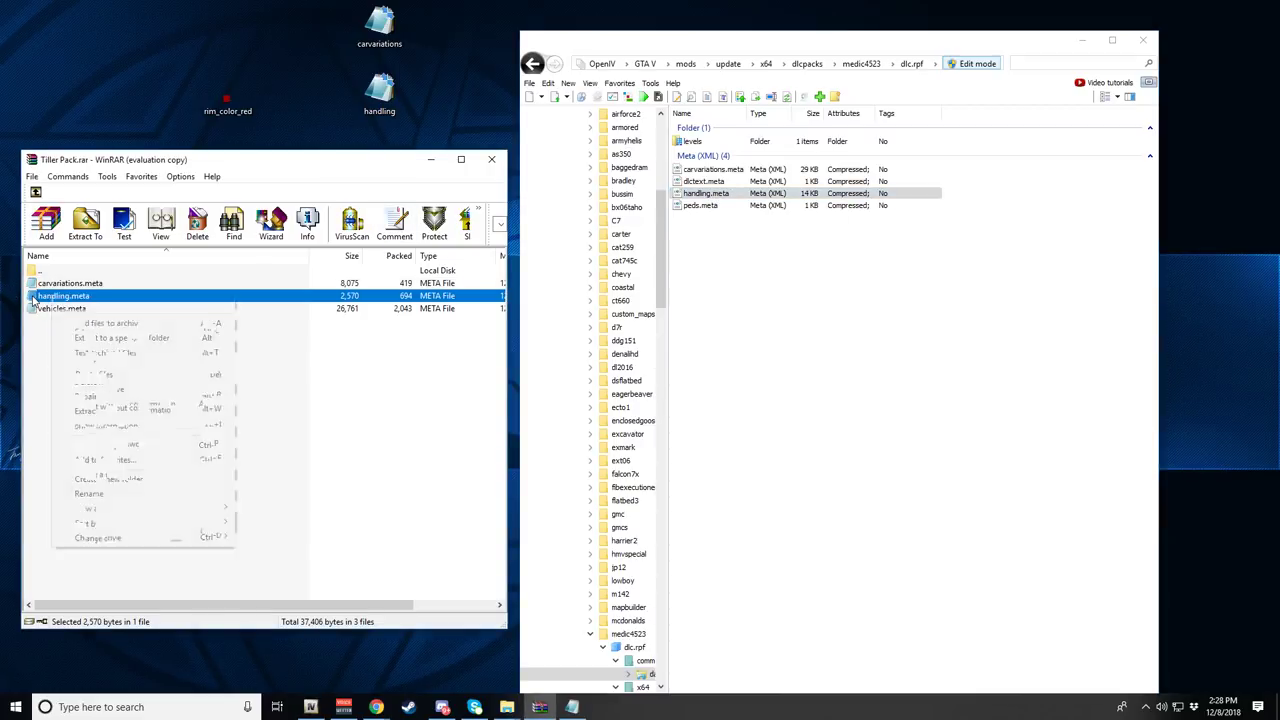
pyautogui.doubleClick(52, 297)
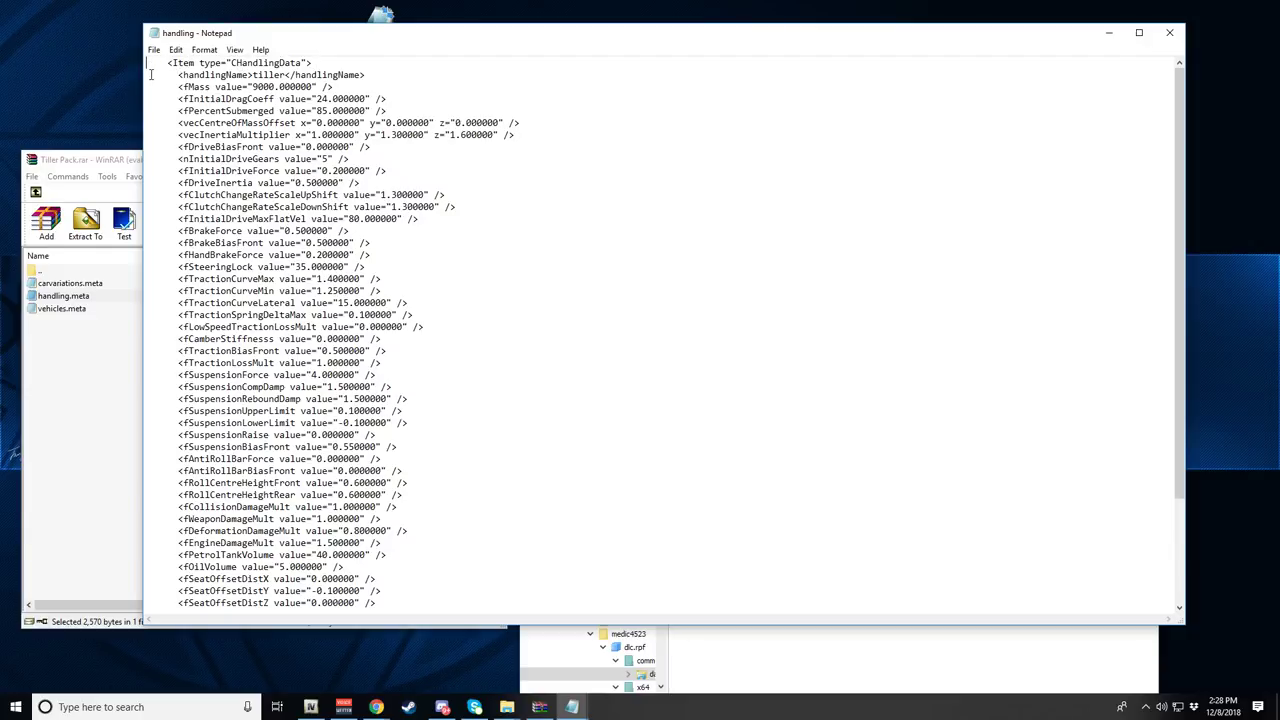
pyautogui.hotkey('ctrl', 'a')
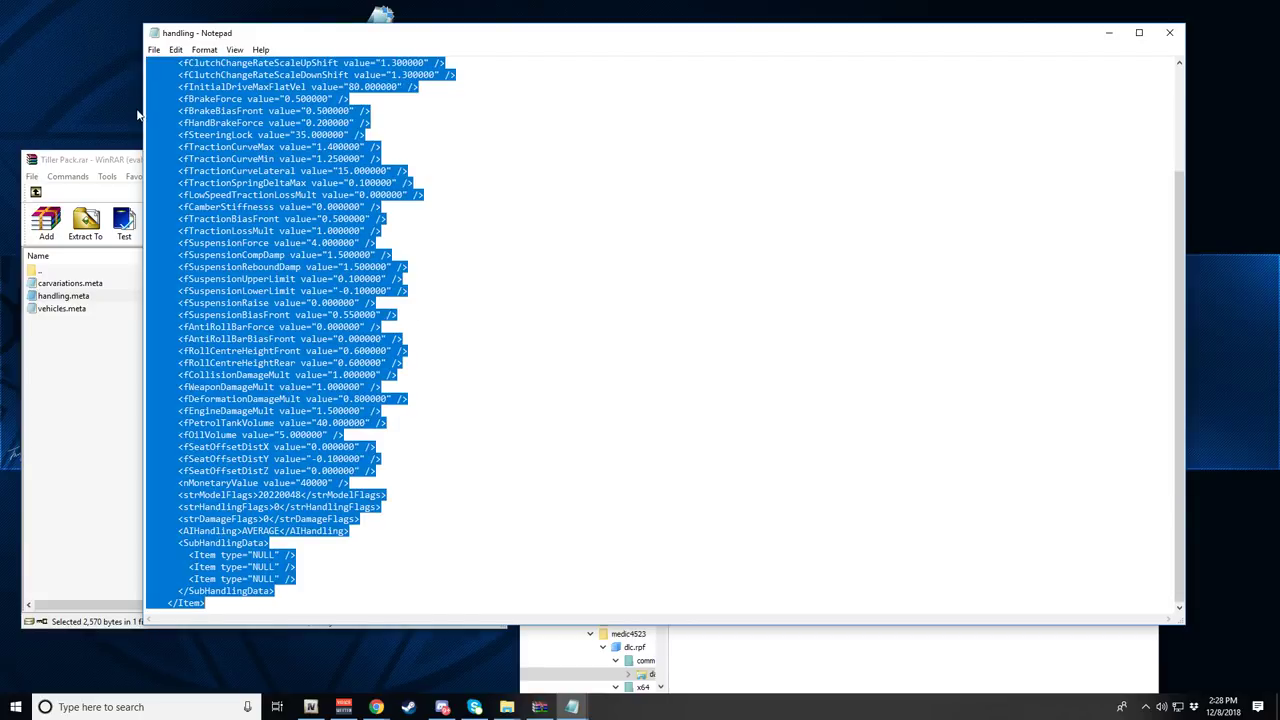
pyautogui.scroll(4, 415, 364)
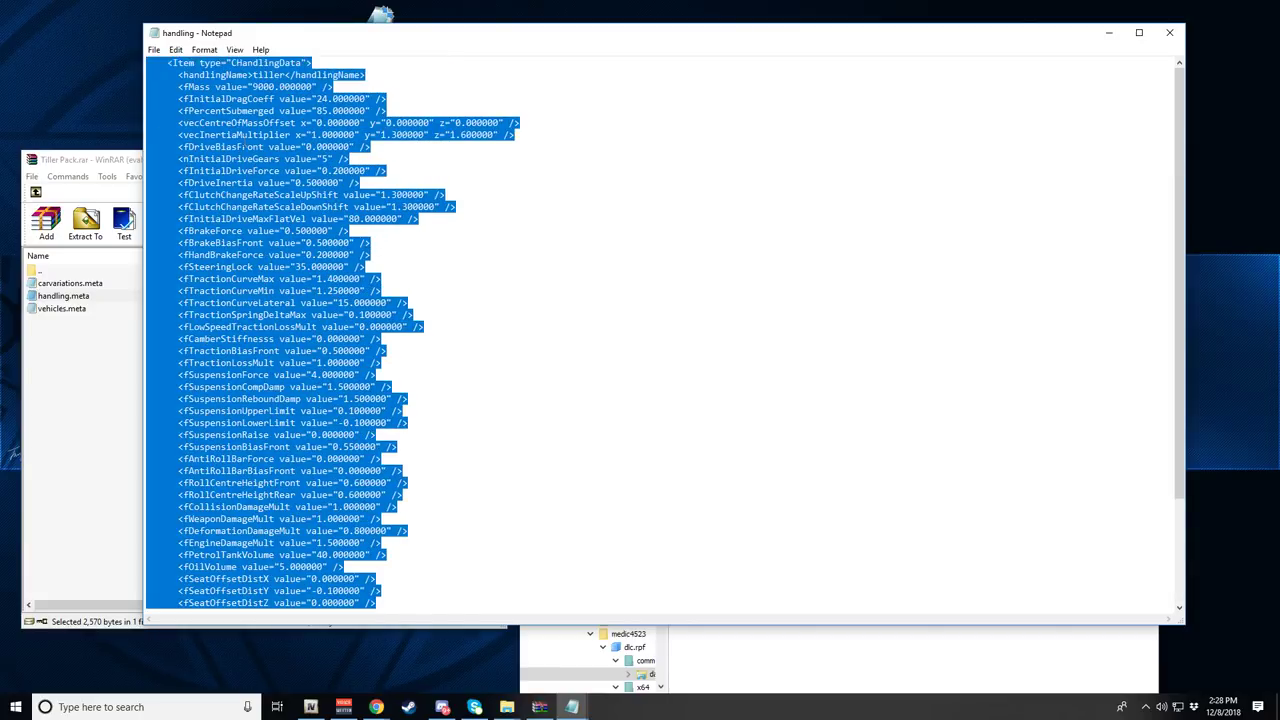
pyautogui.rightClick(250, 147)
pyautogui.click(268, 183)
pyautogui.click(1170, 35)
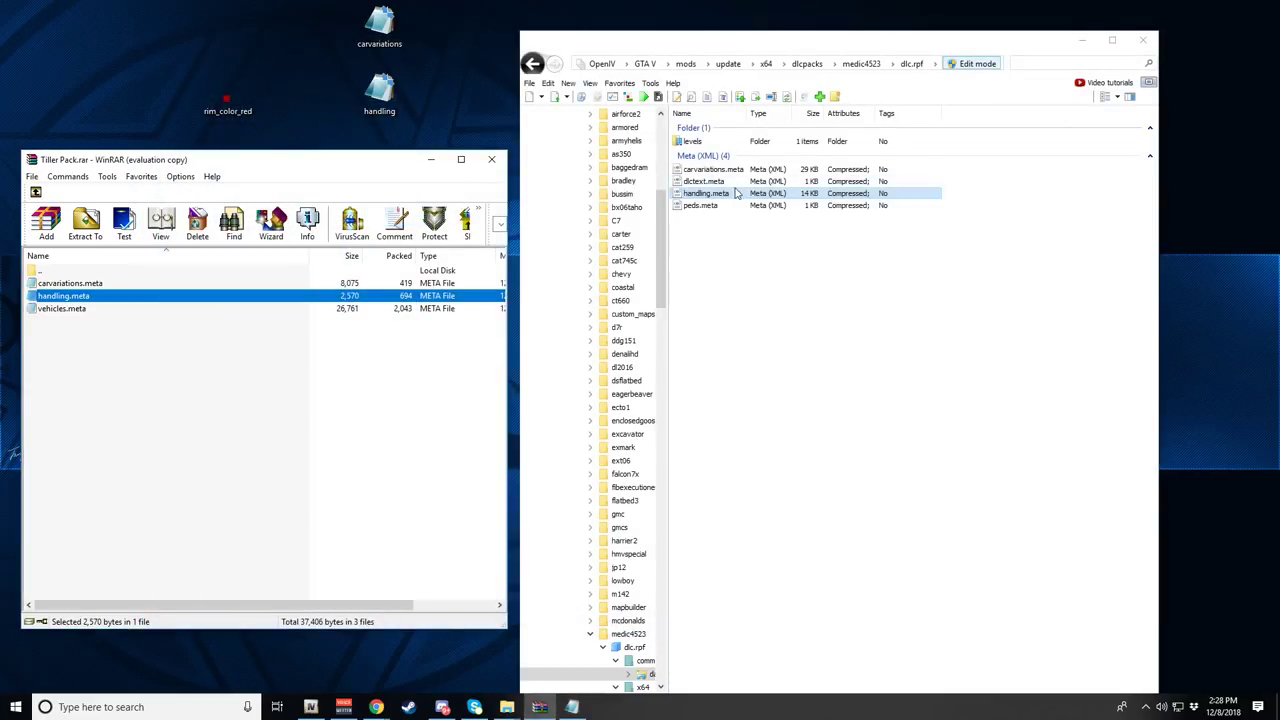
# - Open the pack's handling.meta for editing and paste the tiller entry on a new line directly below <HandlingData>
pyautogui.rightClick(703, 197)
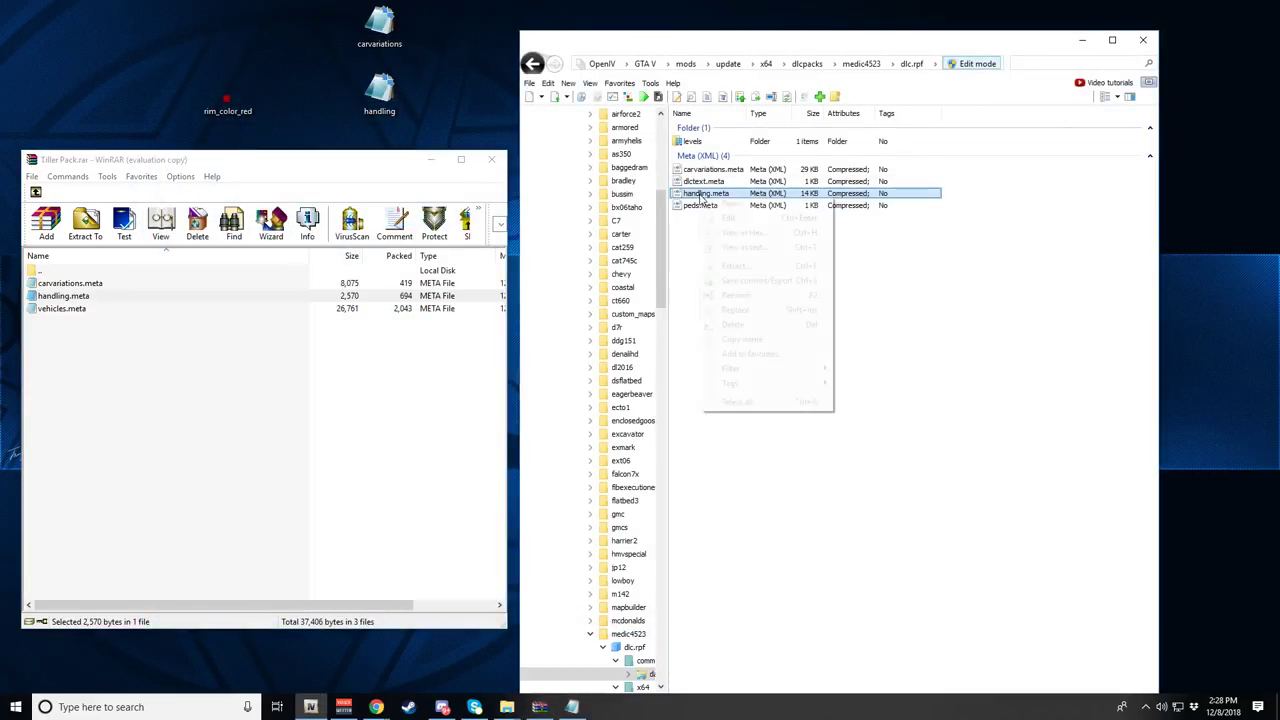
pyautogui.click(728, 220)
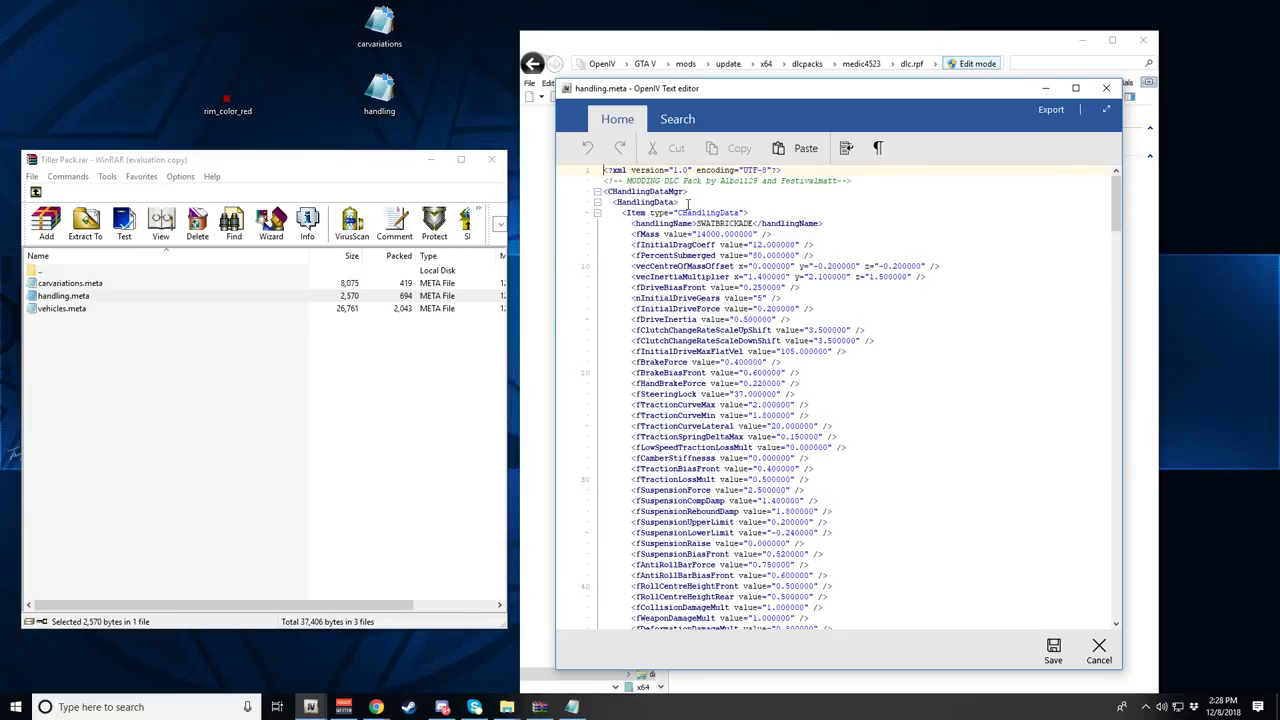
pyautogui.click(688, 203)
pyautogui.press('Return')
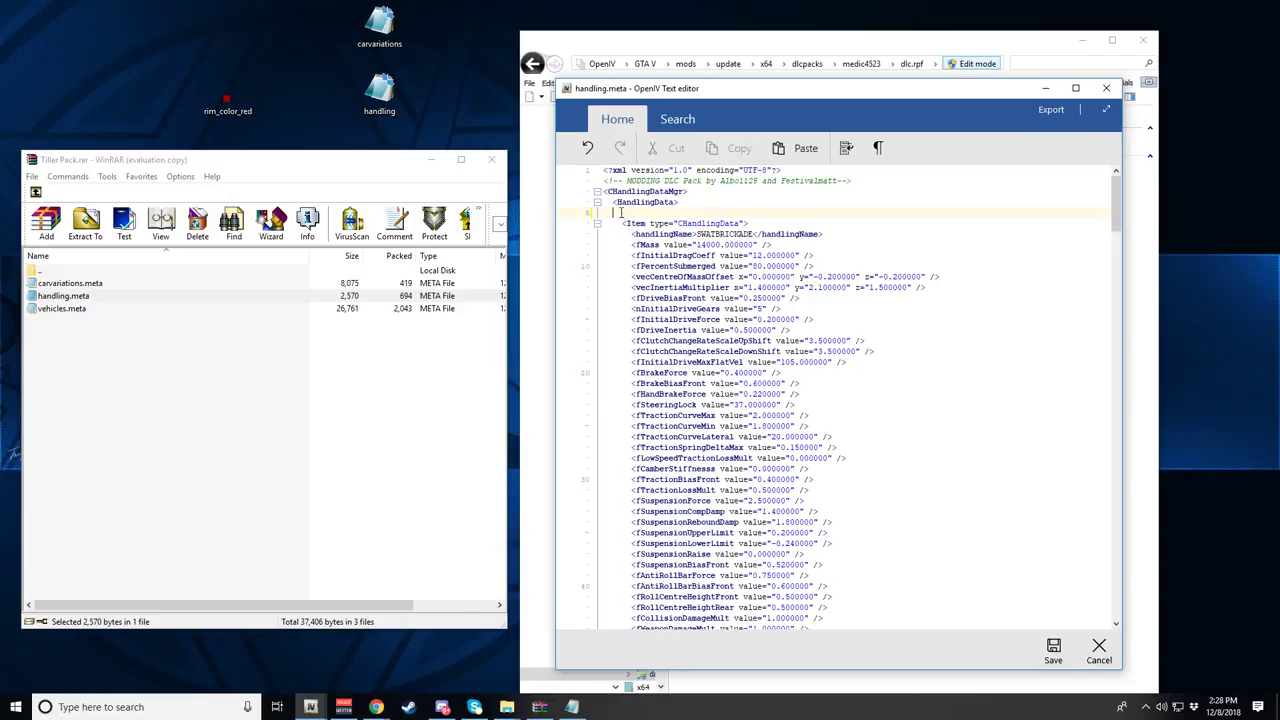
pyautogui.rightClick(621, 213)
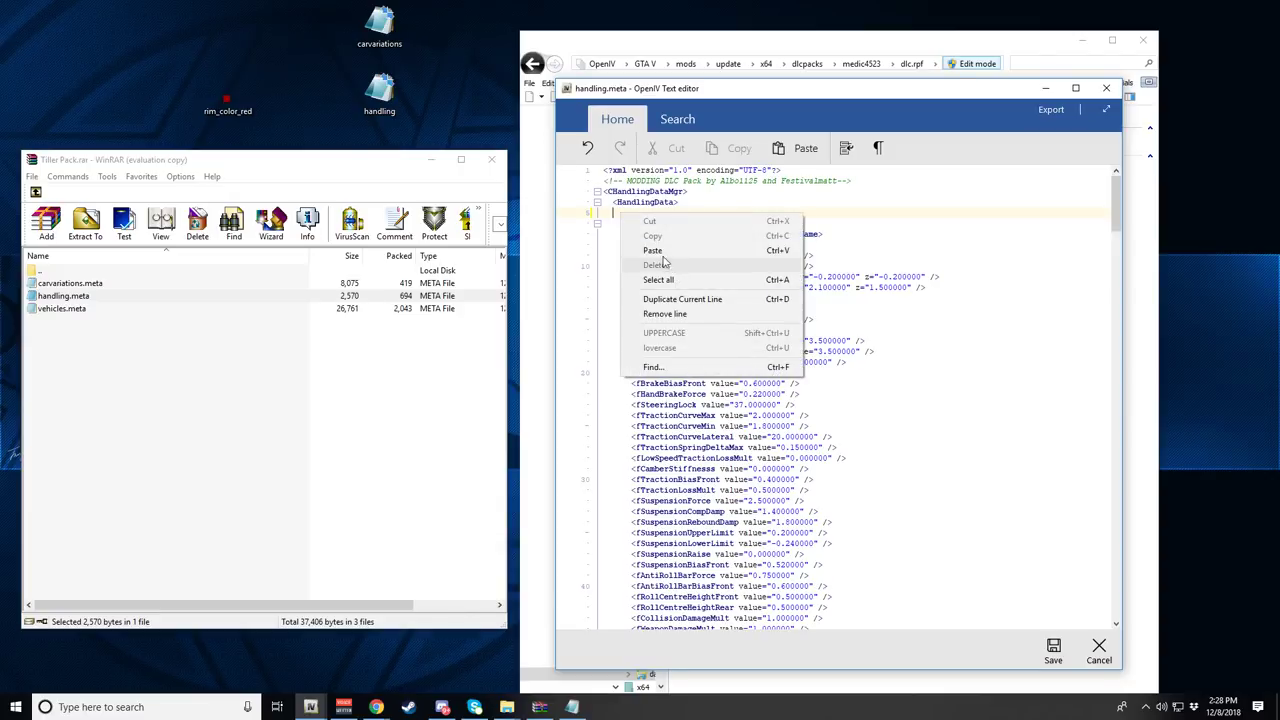
pyautogui.click(771, 197)
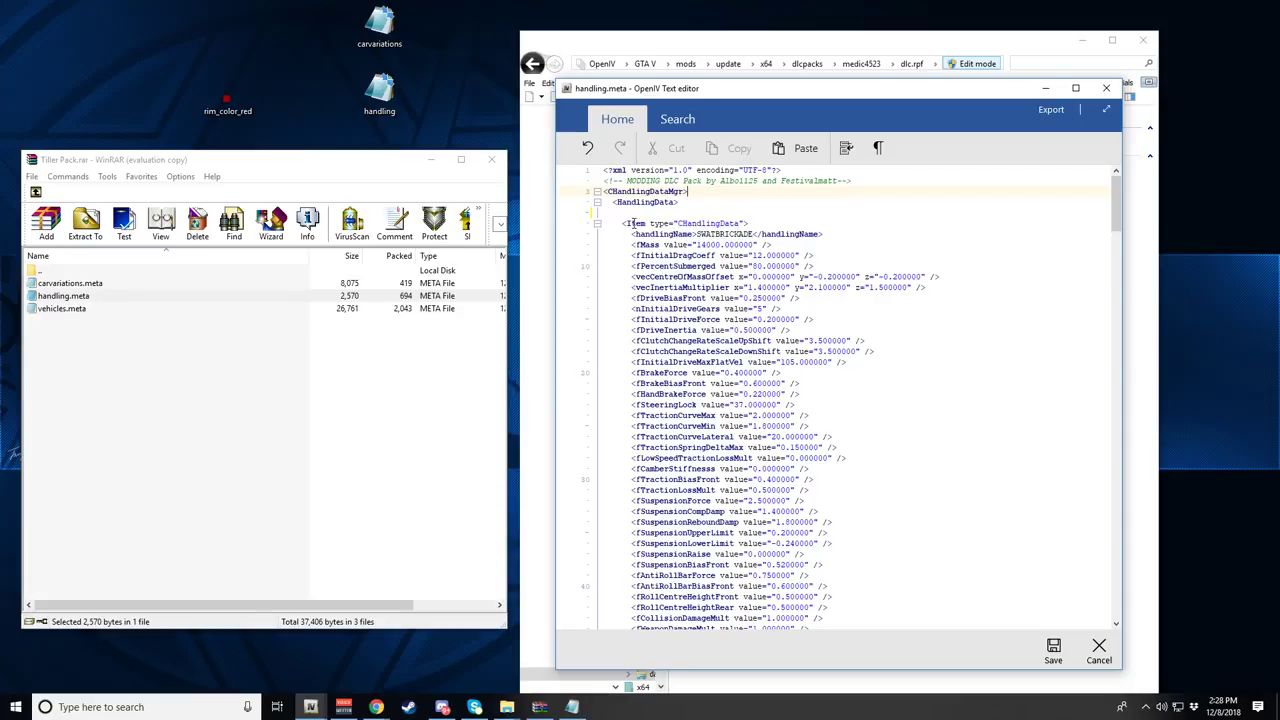
pyautogui.hotkey('ctrl', 'v')
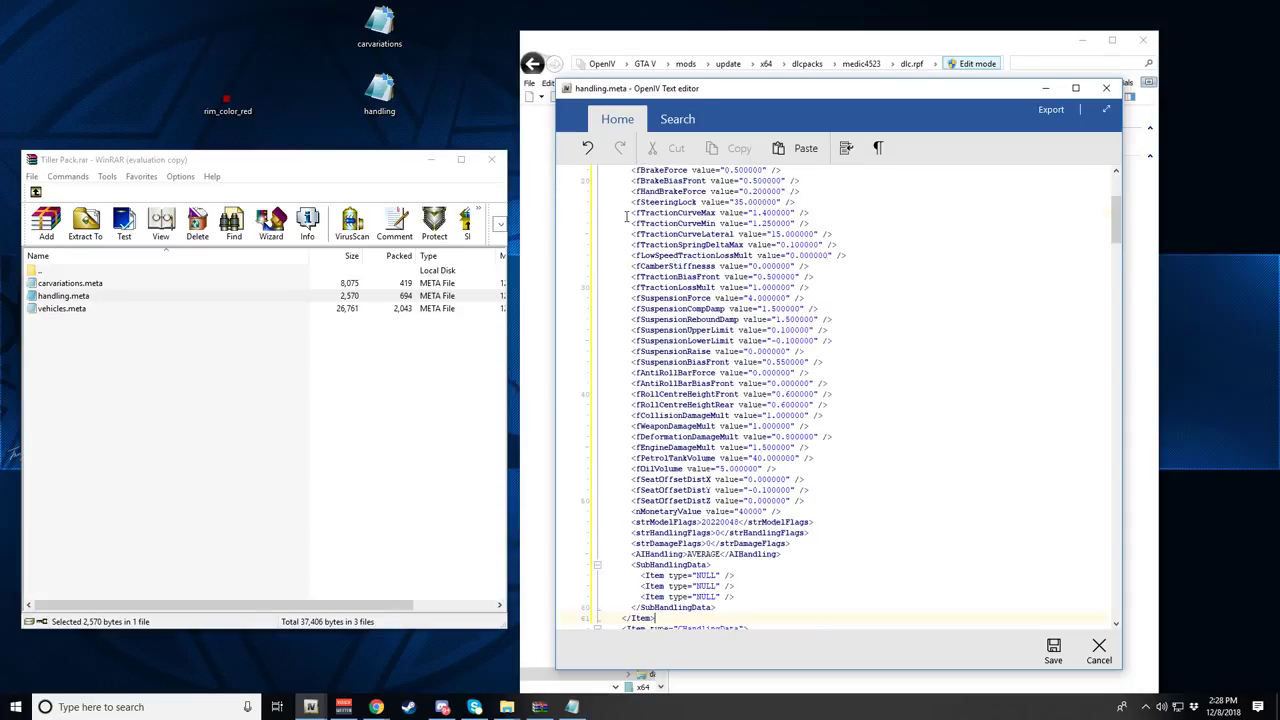
pyautogui.scroll(-1, 686, 564)
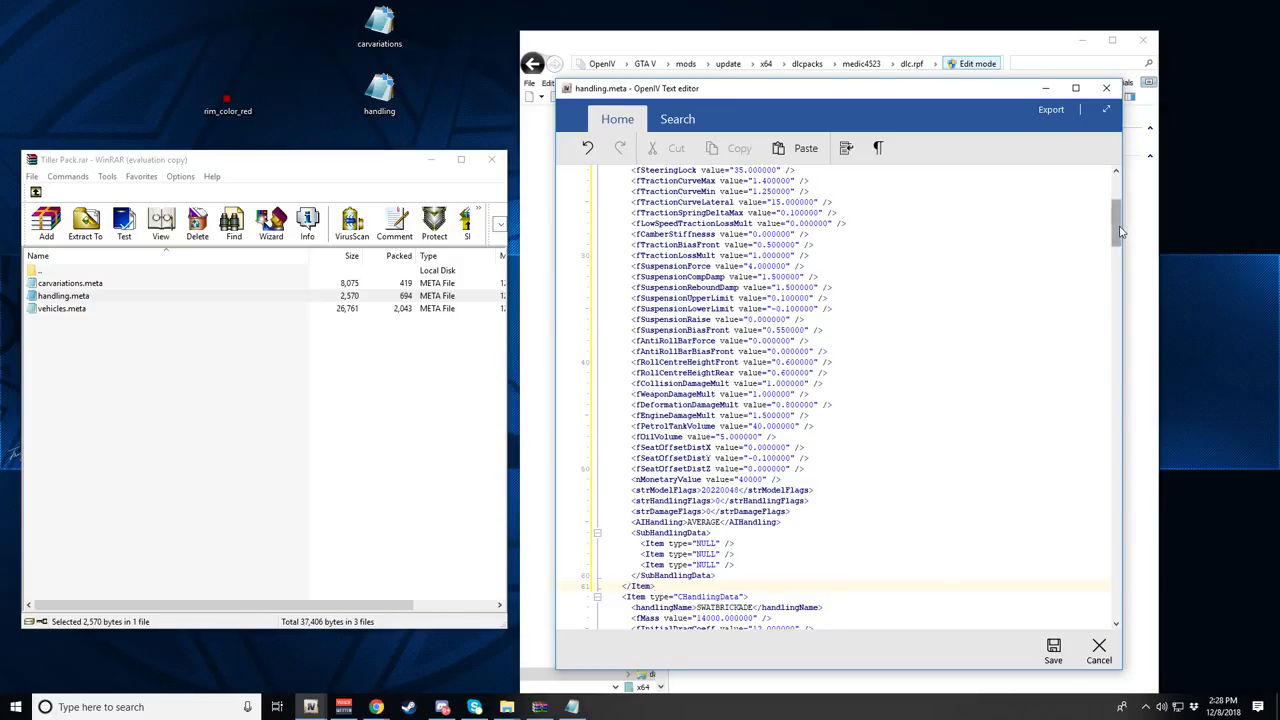
pyautogui.moveTo(1116, 222); pyautogui.dragTo(1116, 176)
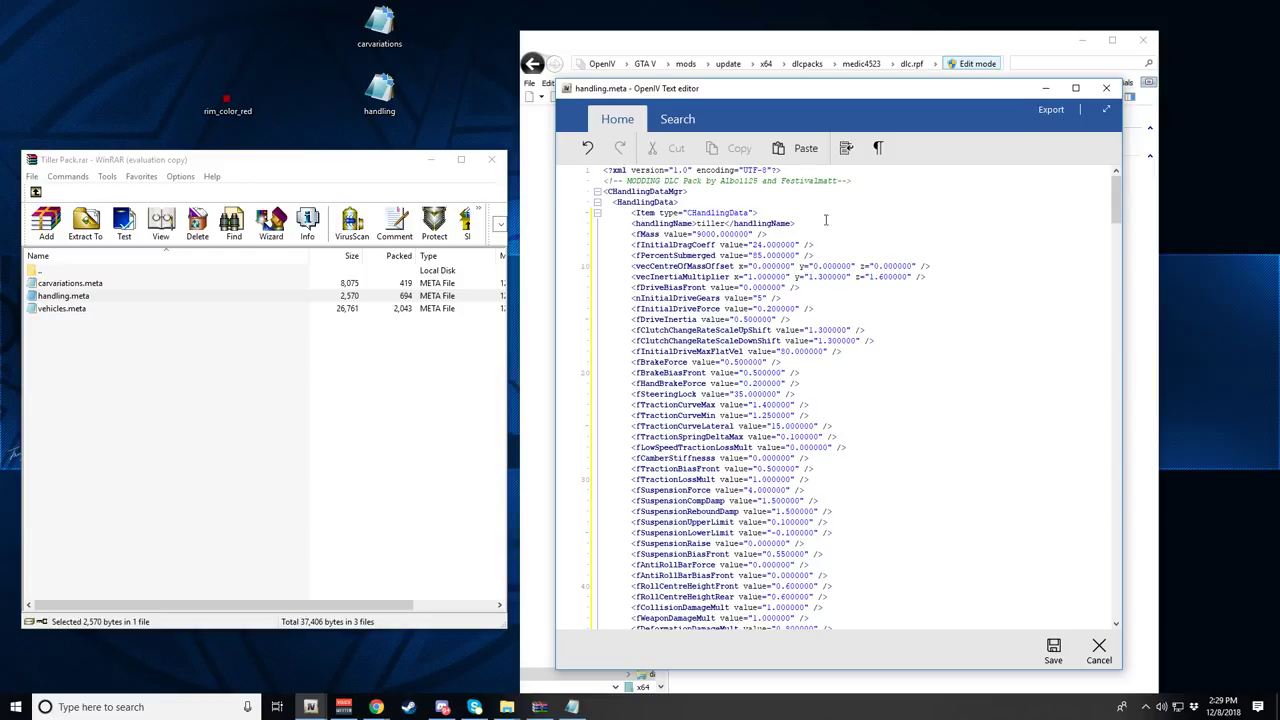
# - Save the pack's handling.meta and copy vehicles.meta from the gta5 folder under levels to the desktop as a backup
pyautogui.click(1054, 650)
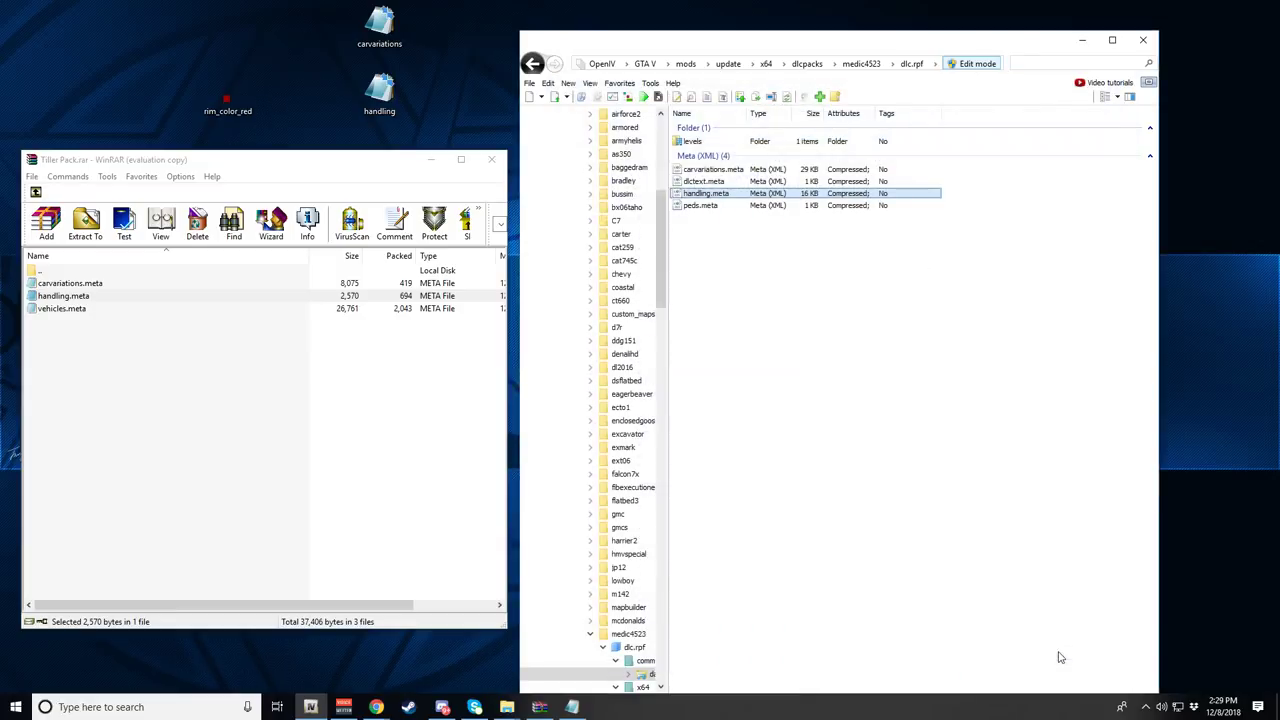
pyautogui.click(61, 310)
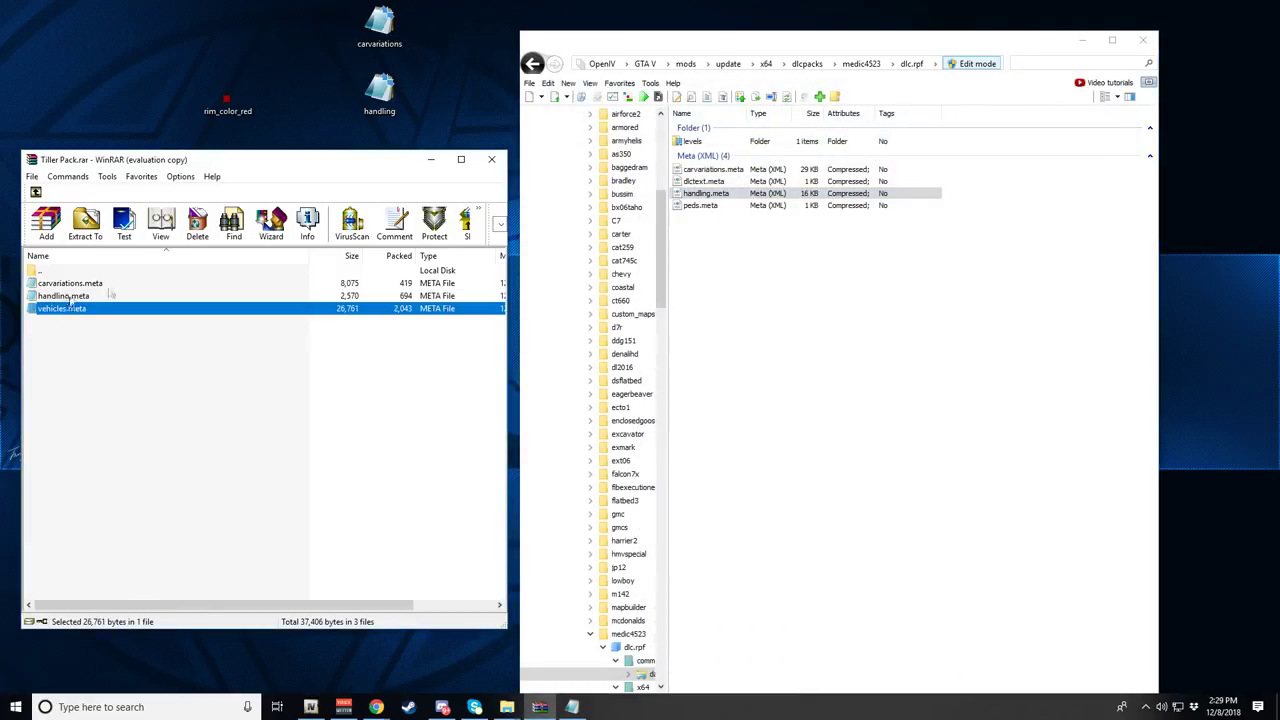
pyautogui.doubleClick(740, 145)
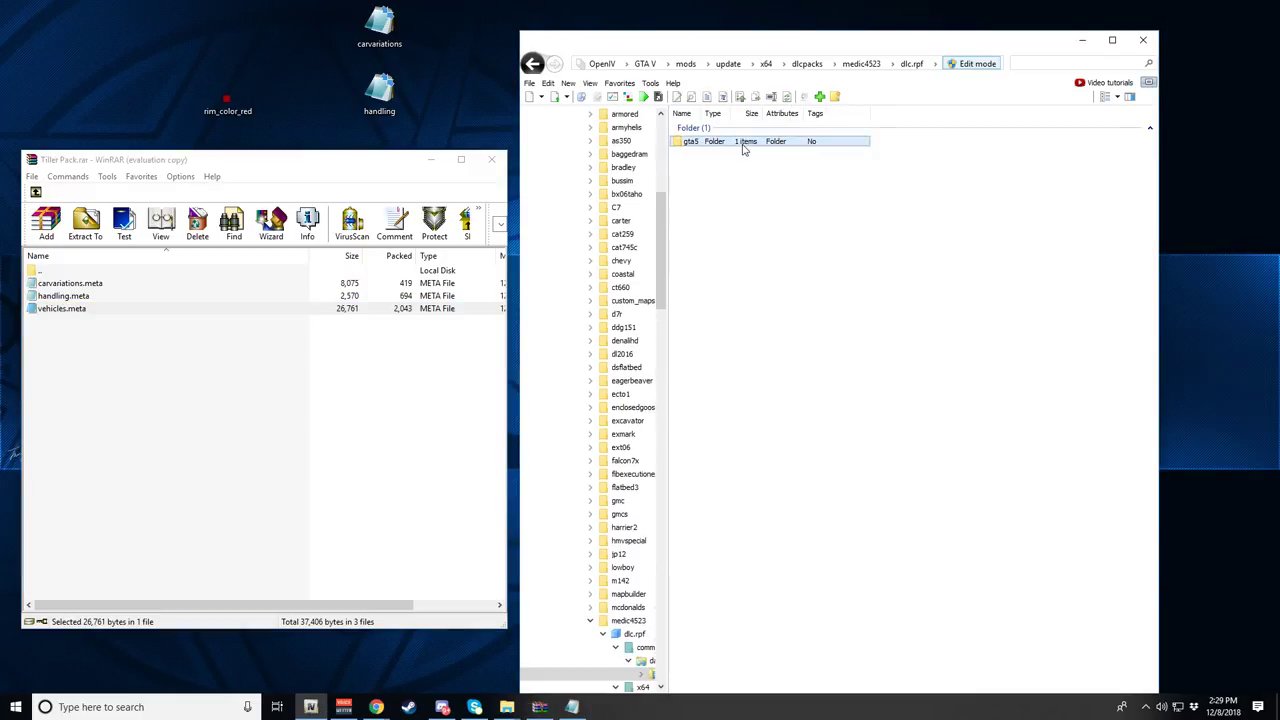
pyautogui.doubleClick(745, 145)
pyautogui.moveTo(697, 145); pyautogui.dragTo(432, 30)
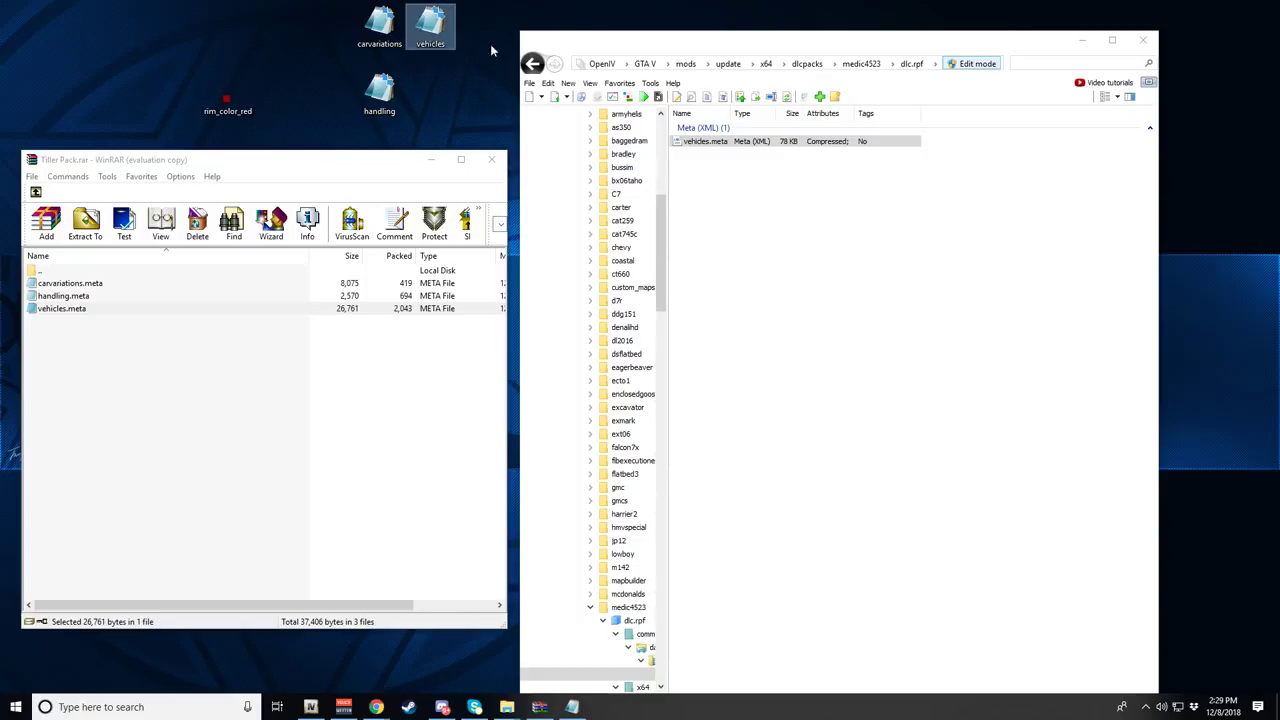
# - Open the pack's vehicles.meta for editing, copy all tiller entries from the archive's vehicles.meta in Notepad, and close Notepad
pyautogui.rightClick(706, 140)
pyautogui.click(740, 160)
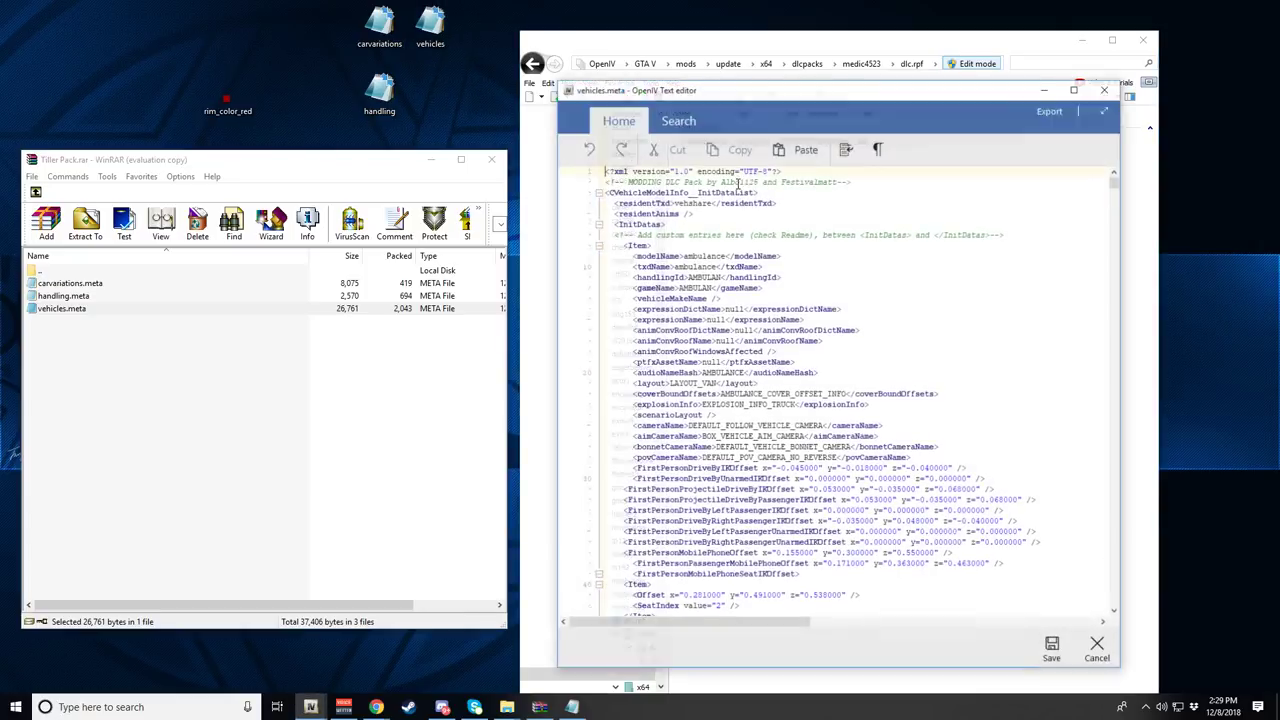
pyautogui.doubleClick(64, 308)
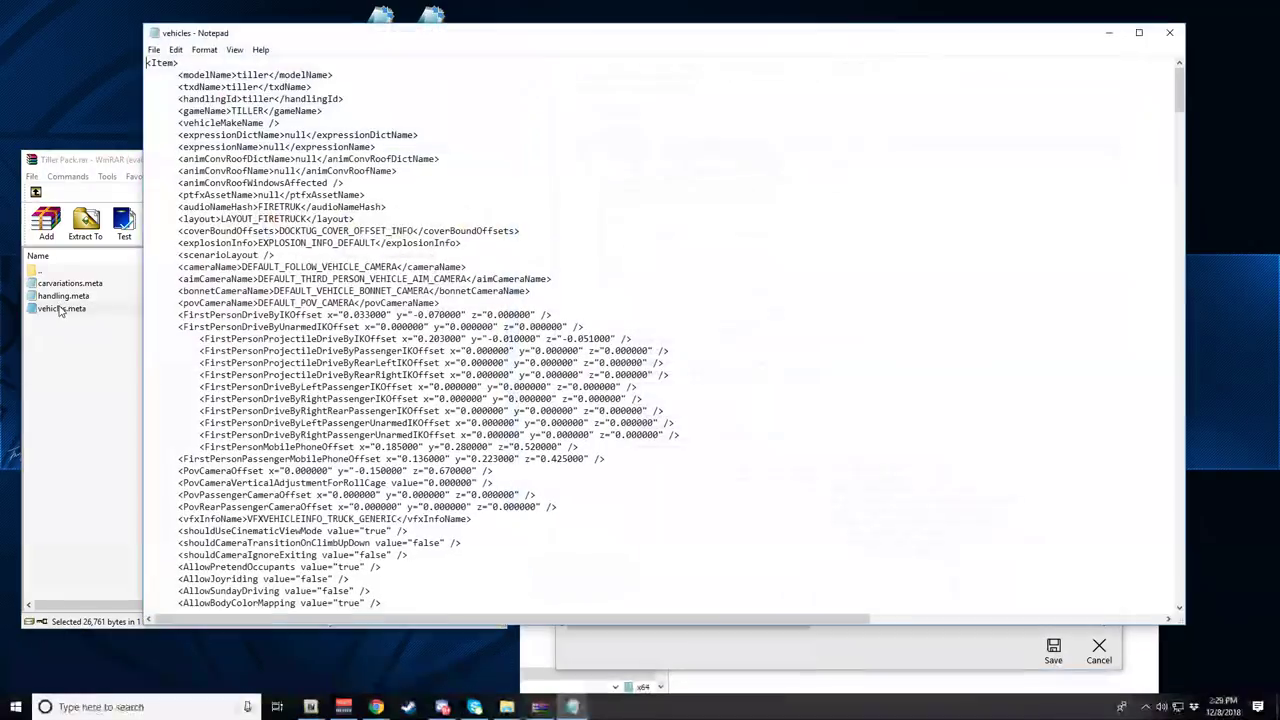
pyautogui.moveTo(147, 64); pyautogui.dragTo(531, 463)
pyautogui.click(498, 379)
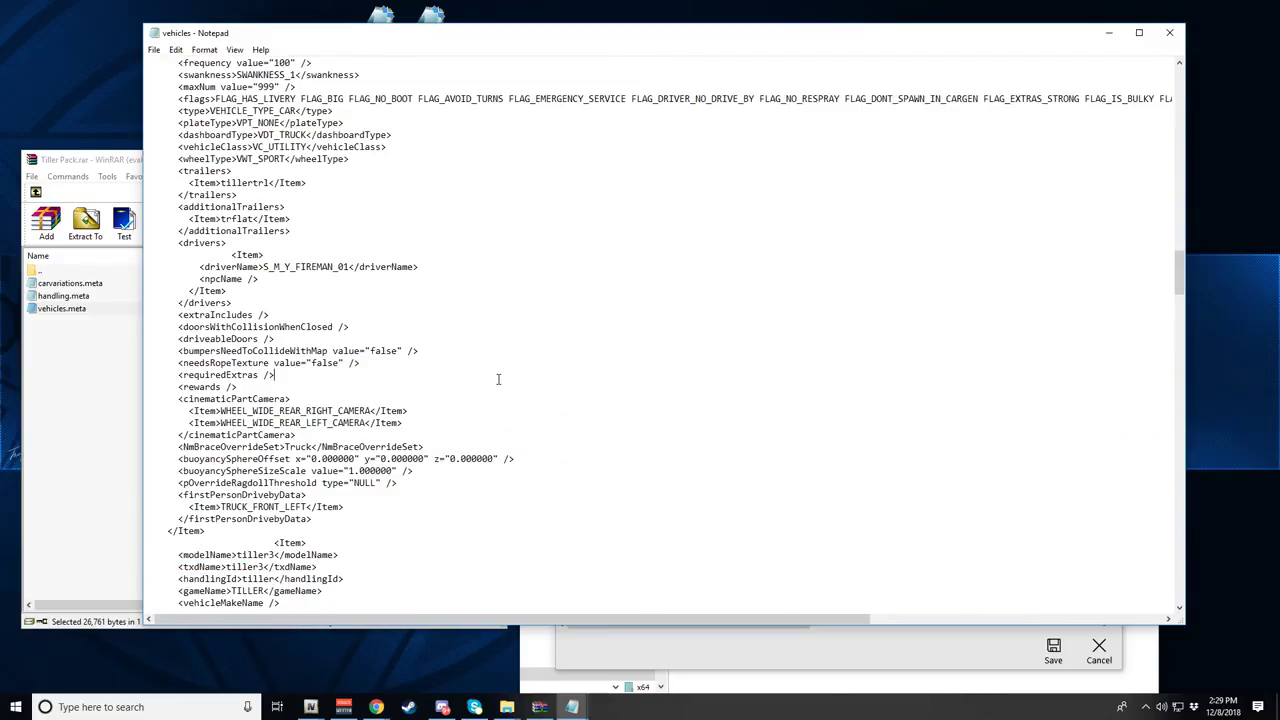
pyautogui.hotkey('ctrl', 'a')
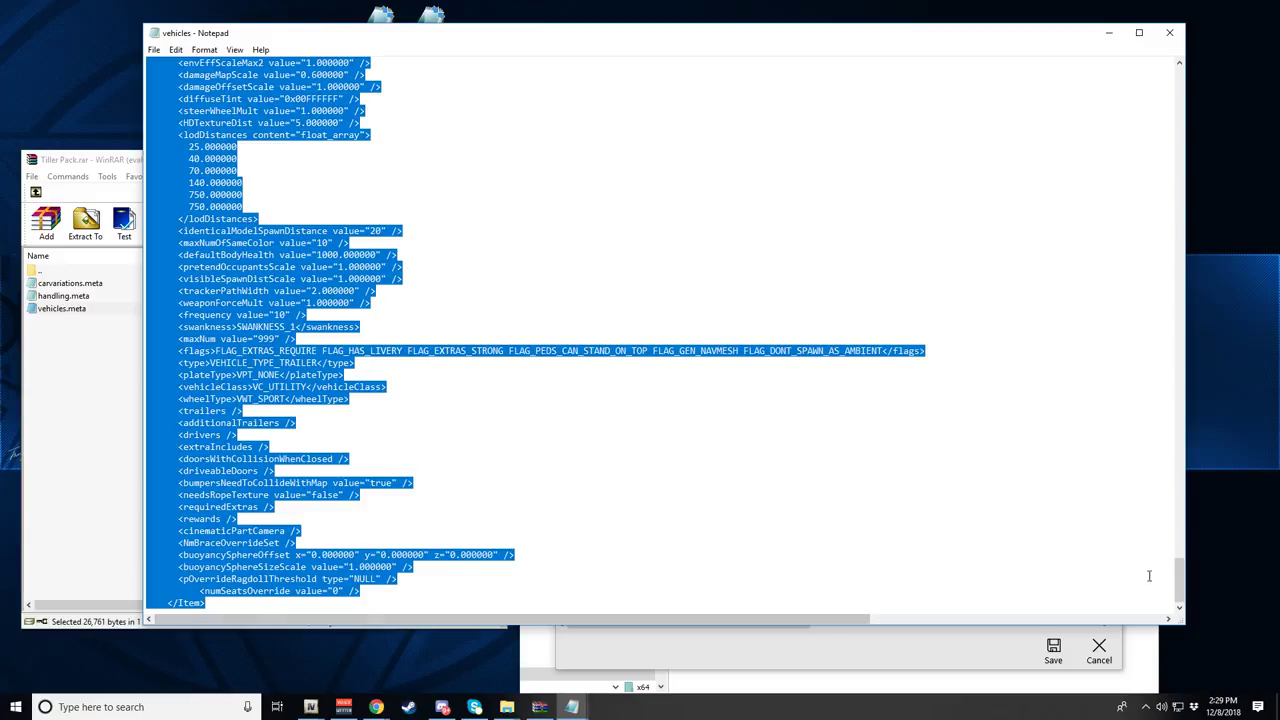
pyautogui.moveTo(1180, 598); pyautogui.dragTo(1180, 110)
pyautogui.rightClick(166, 122)
pyautogui.click(206, 166)
pyautogui.click(1167, 32)
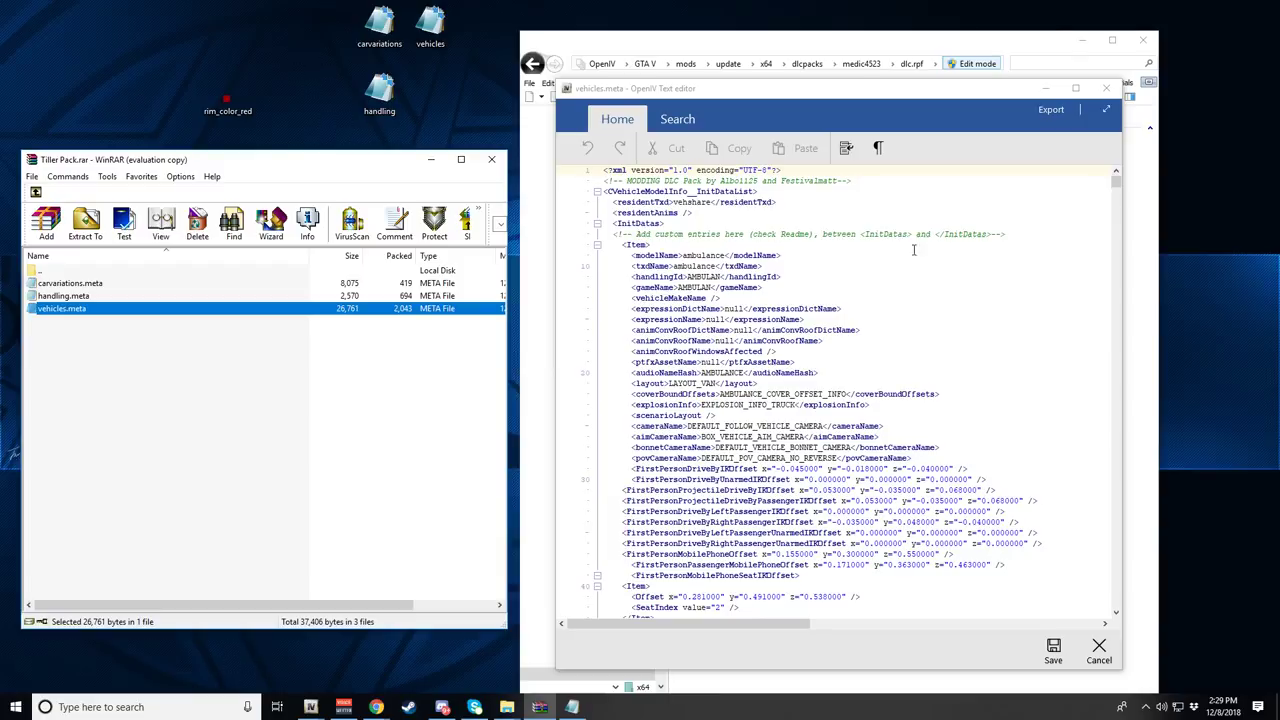
# - Paste the copied tiller entries on a new line above the ambulance Item in the pack's vehicles.meta and save the file
pyautogui.click(625, 244)
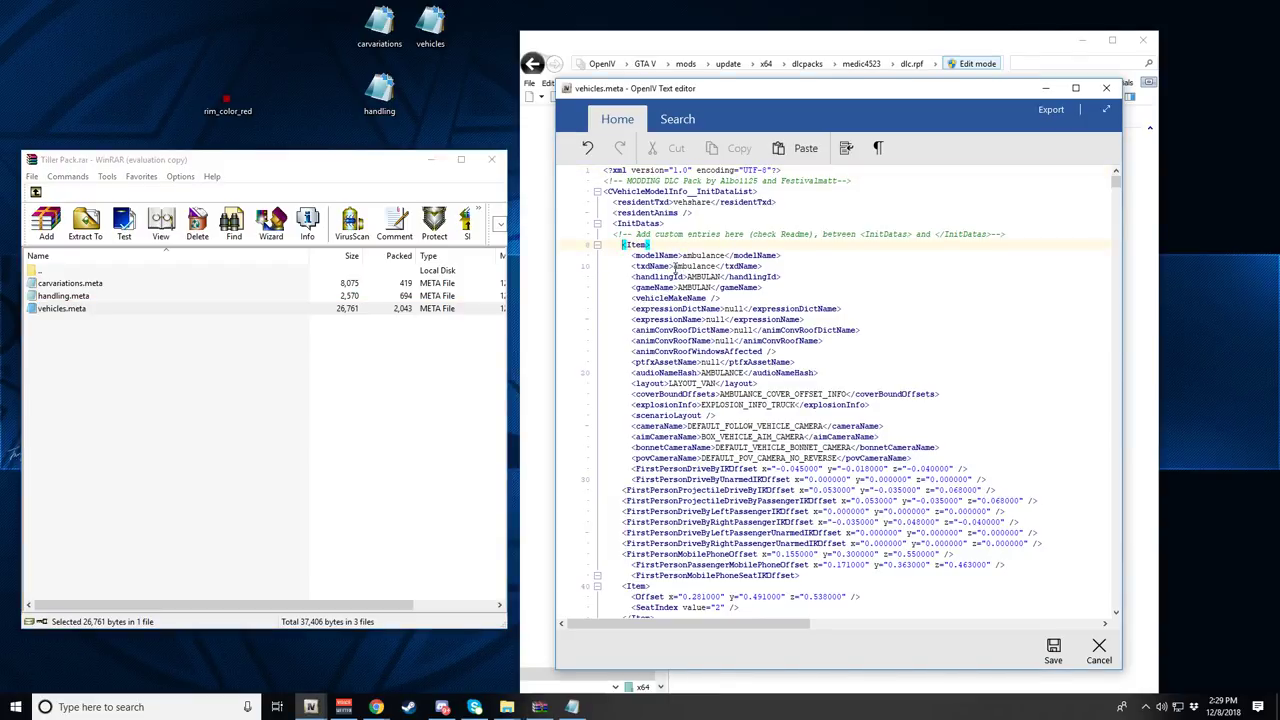
pyautogui.press('Return')
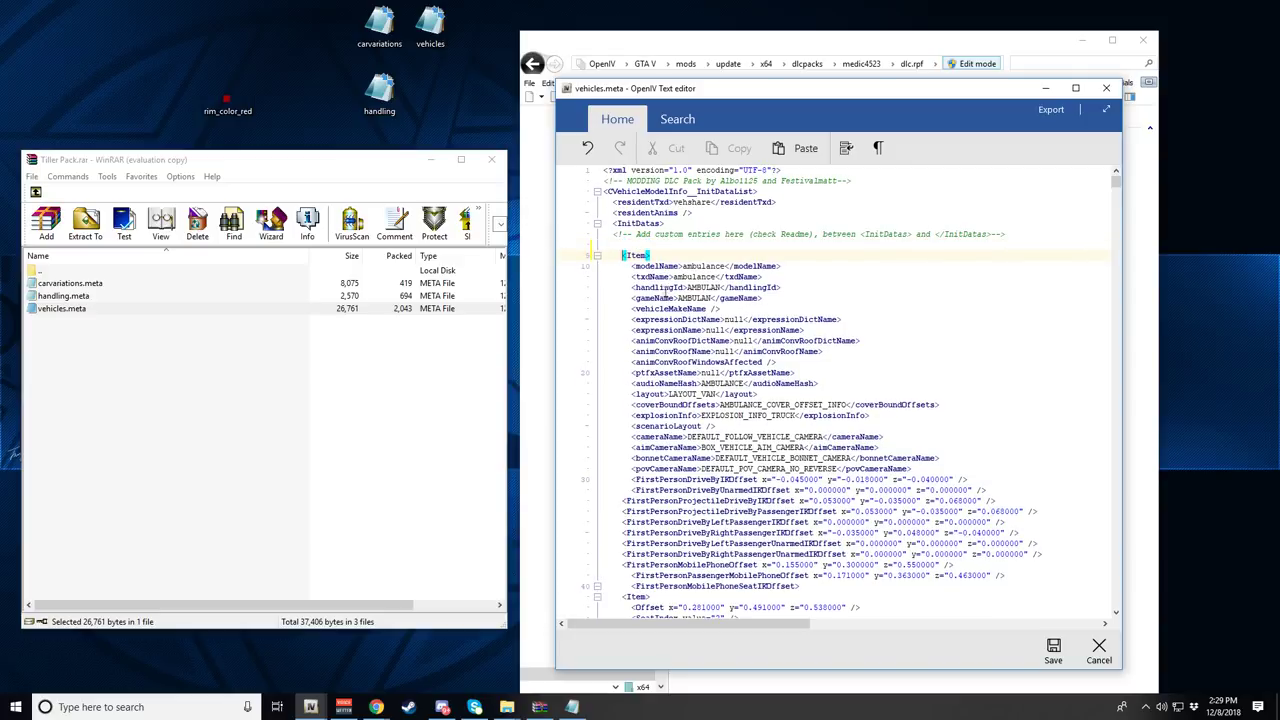
pyautogui.press('Up')
pyautogui.hotkey('ctrl', 'v')
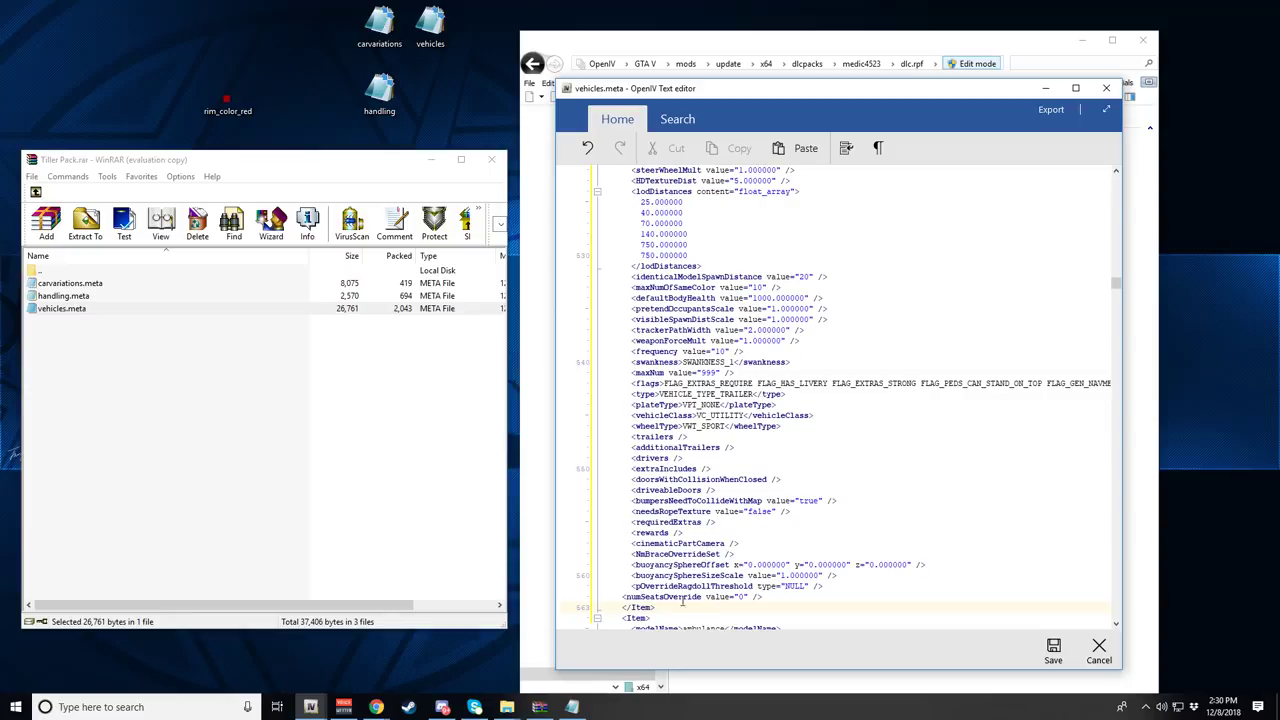
pyautogui.scroll(-1, 645, 614)
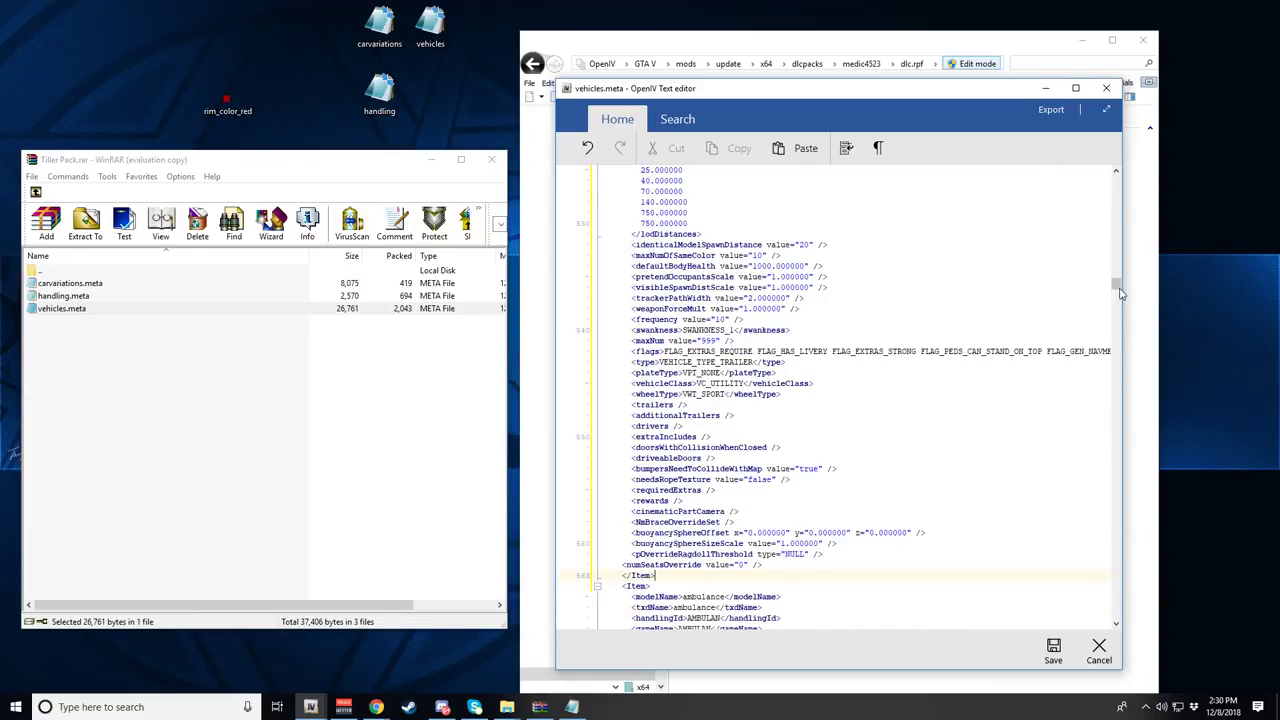
pyautogui.moveTo(1115, 284); pyautogui.dragTo(1114, 166)
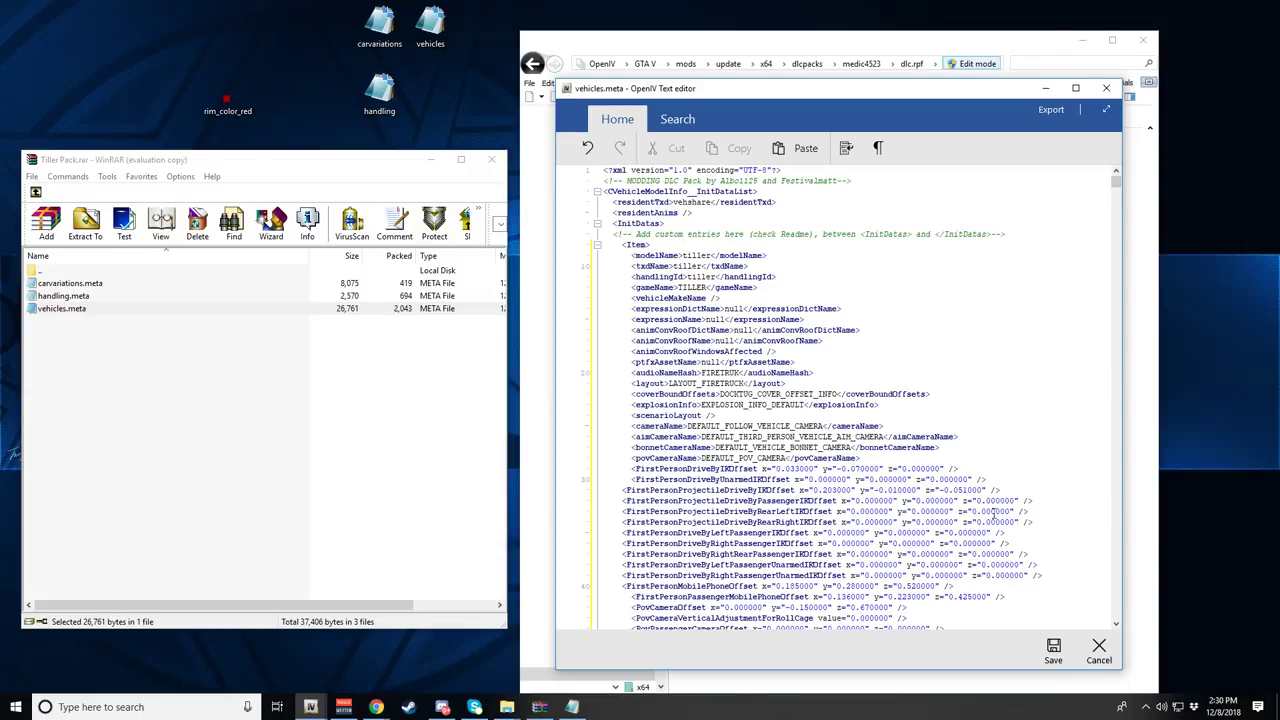
pyautogui.click(1053, 650)
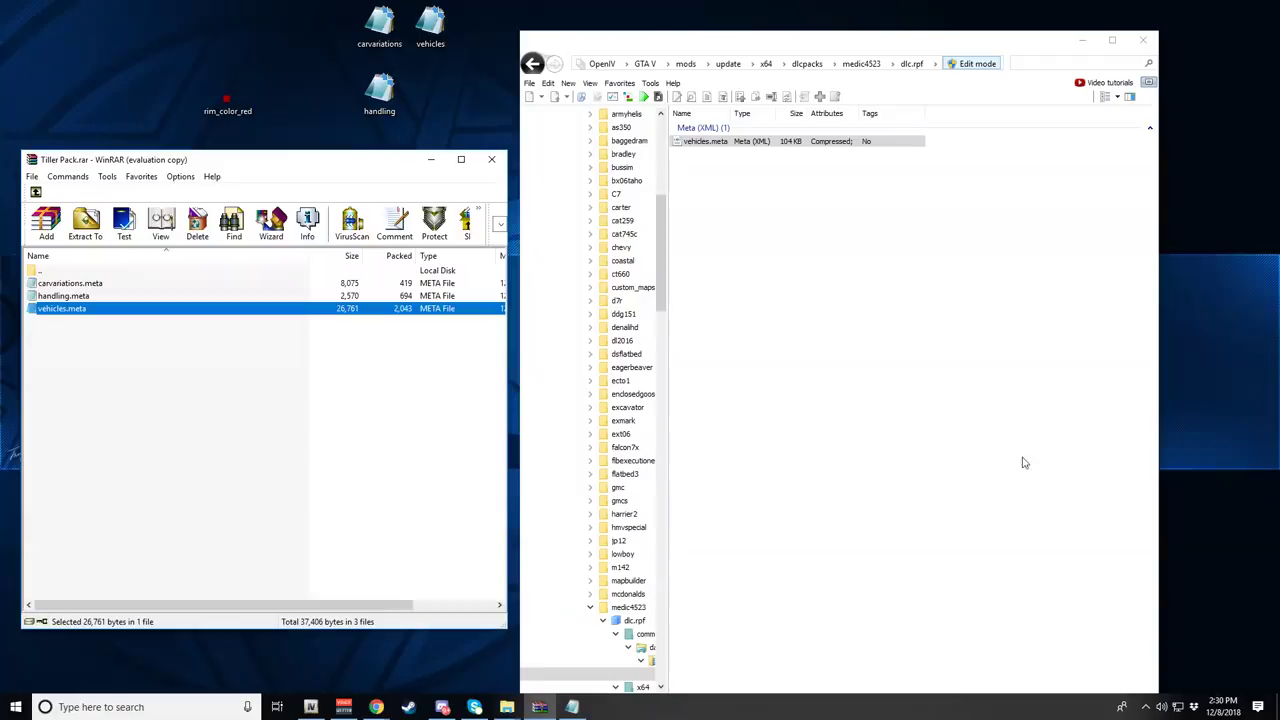
# - Turn off OpenIV's edit mode, minimise its window, and return to the root folder of Tiller Pack.rar
pyautogui.click(986, 64)
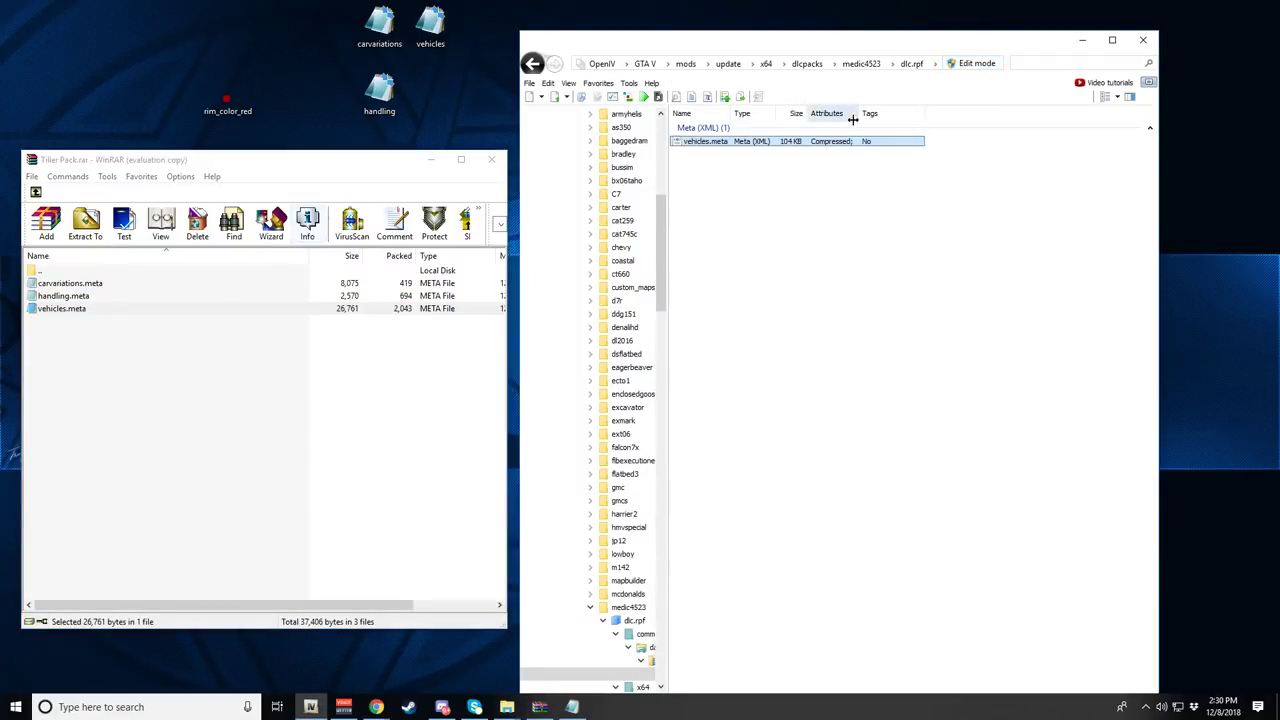
pyautogui.click(1082, 40)
pyautogui.click(35, 193)
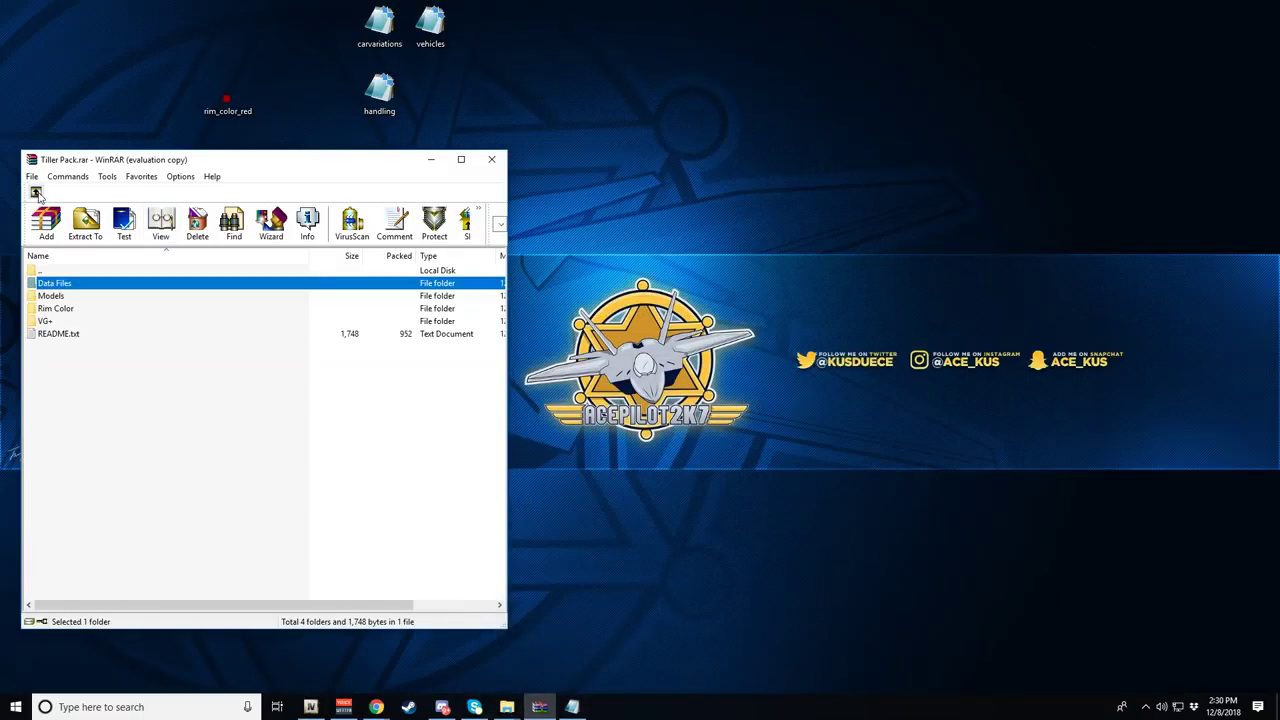
pyautogui.click(55, 297)
pyautogui.click(53, 275)
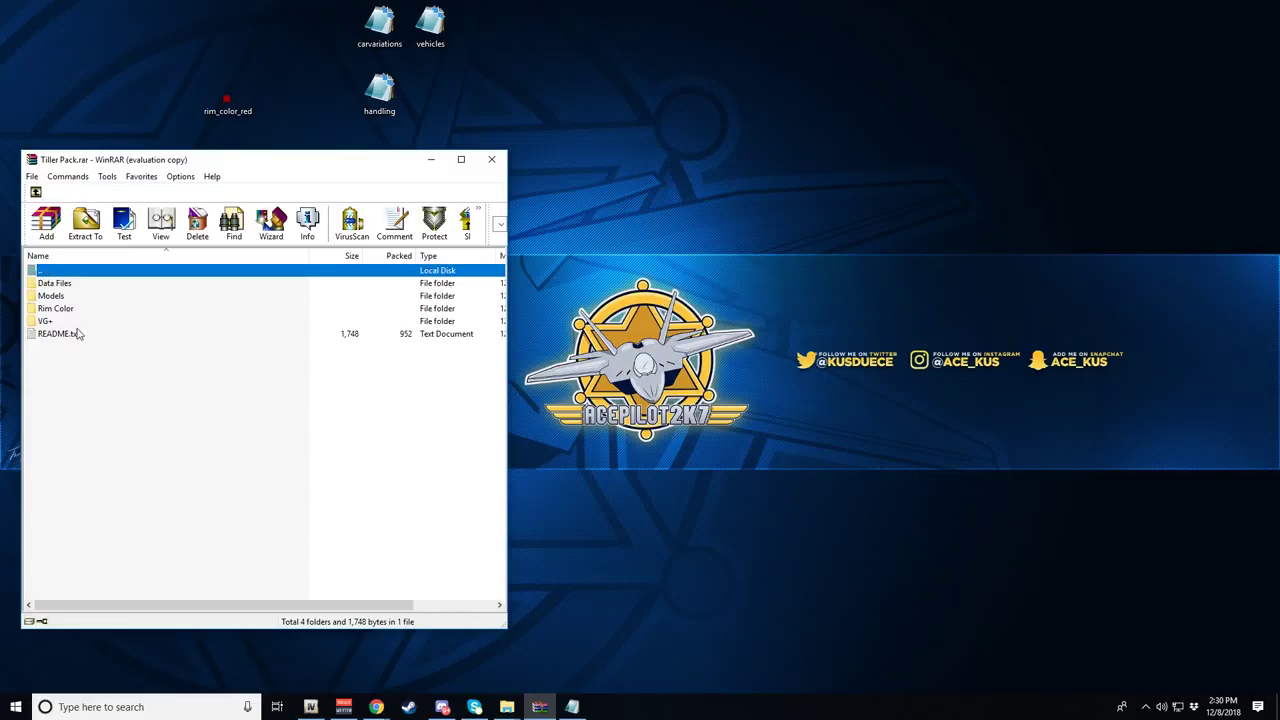
pyautogui.click(61, 310)
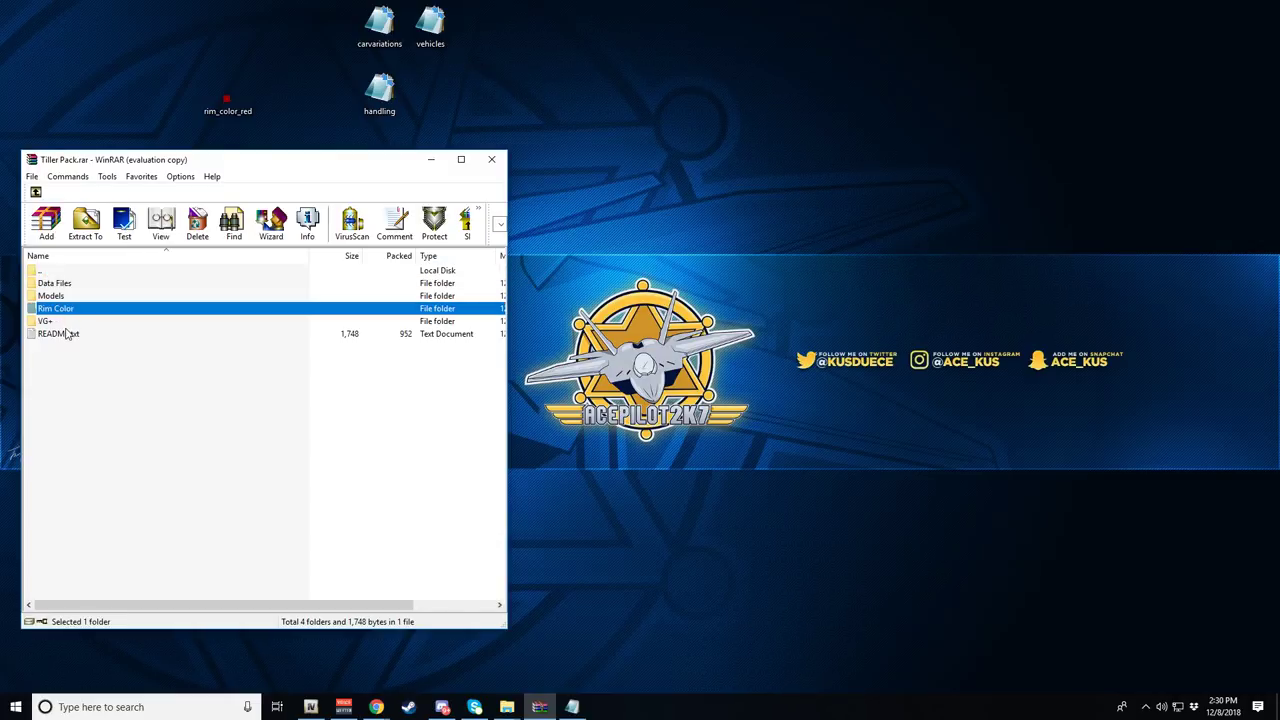
pyautogui.click(129, 321)
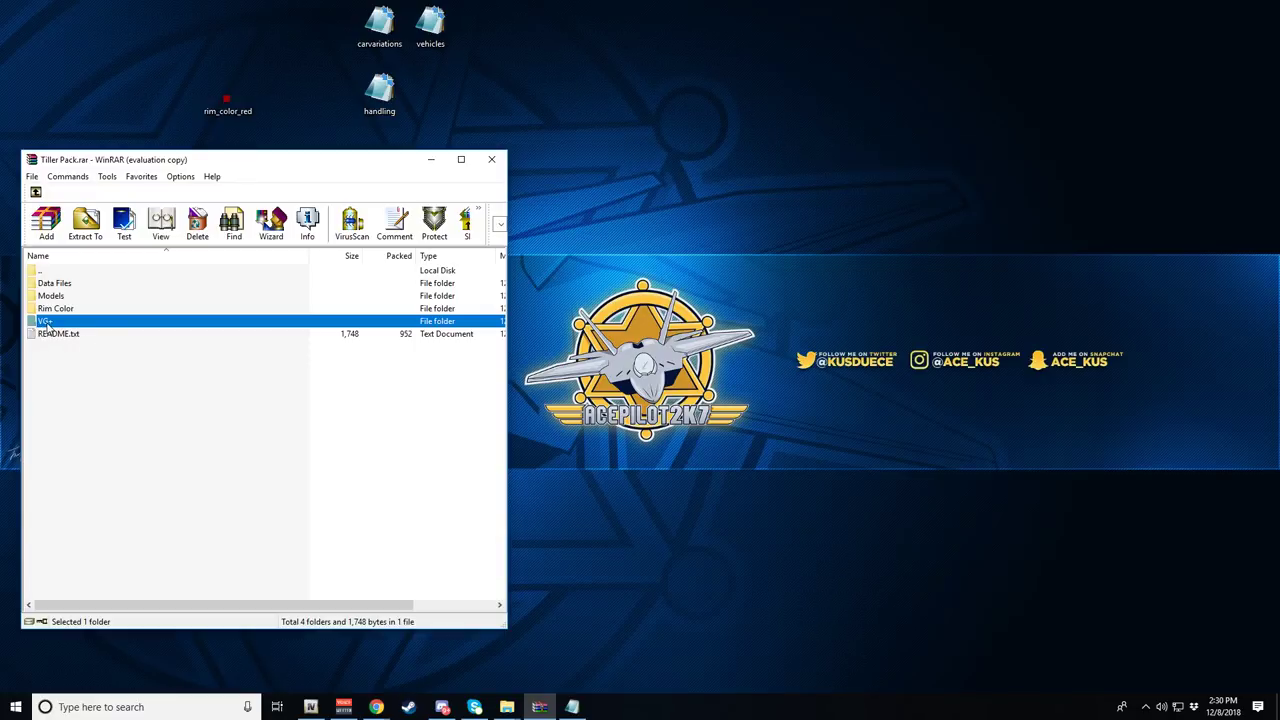
# - Minimise the archive window and launch RAGEPluginHook from the Grand Theft Auto V folder
pyautogui.click(430, 161)
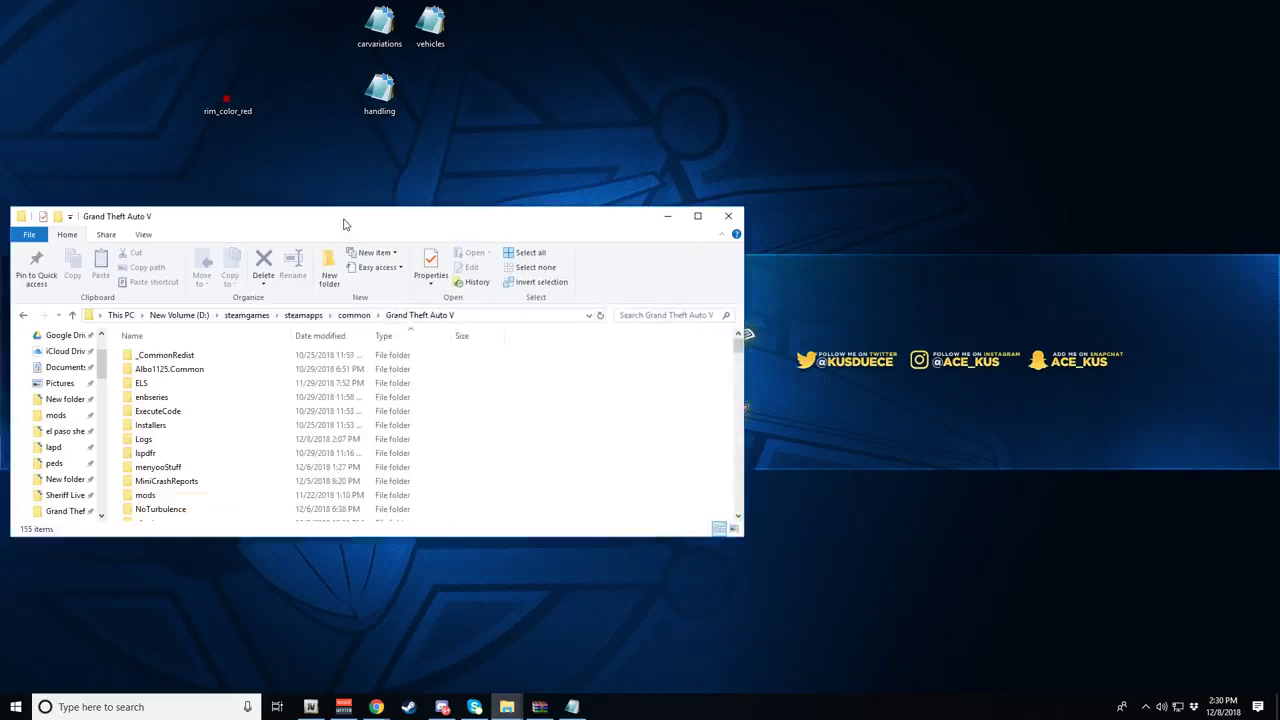
pyautogui.moveTo(343, 220); pyautogui.dragTo(567, 232)
pyautogui.scroll(-5, 457, 446)
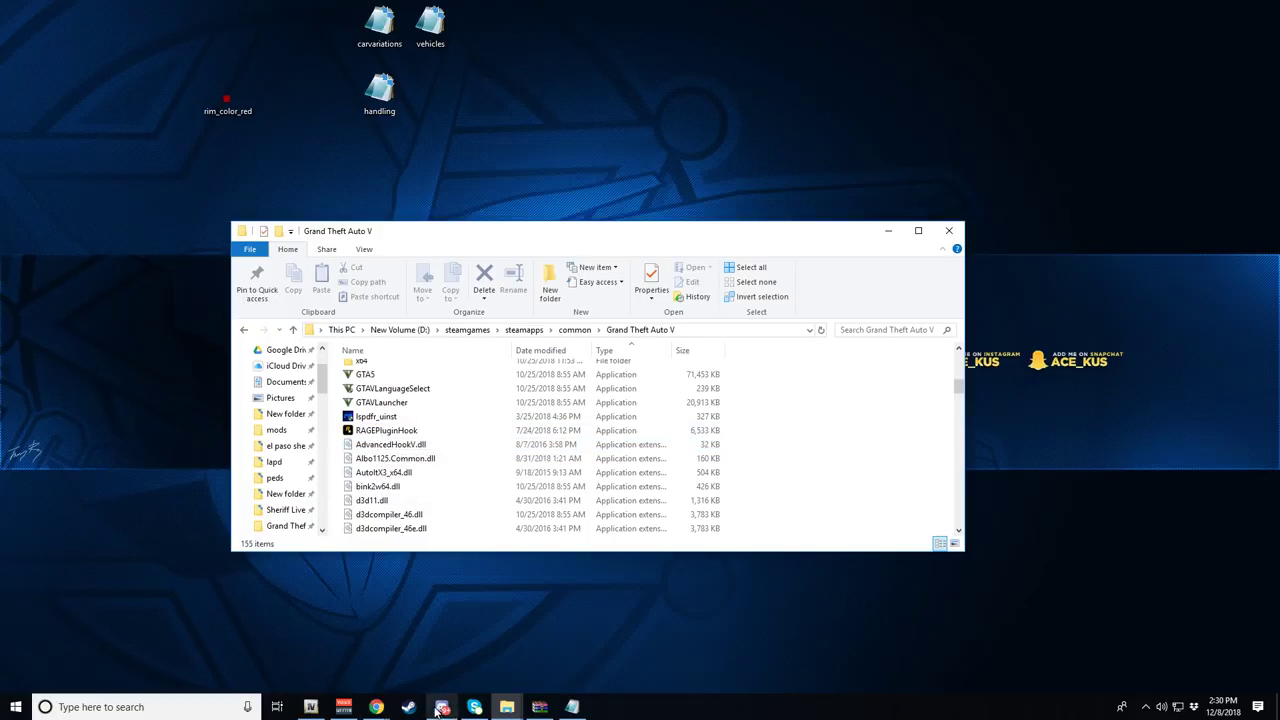
pyautogui.doubleClick(382, 432)
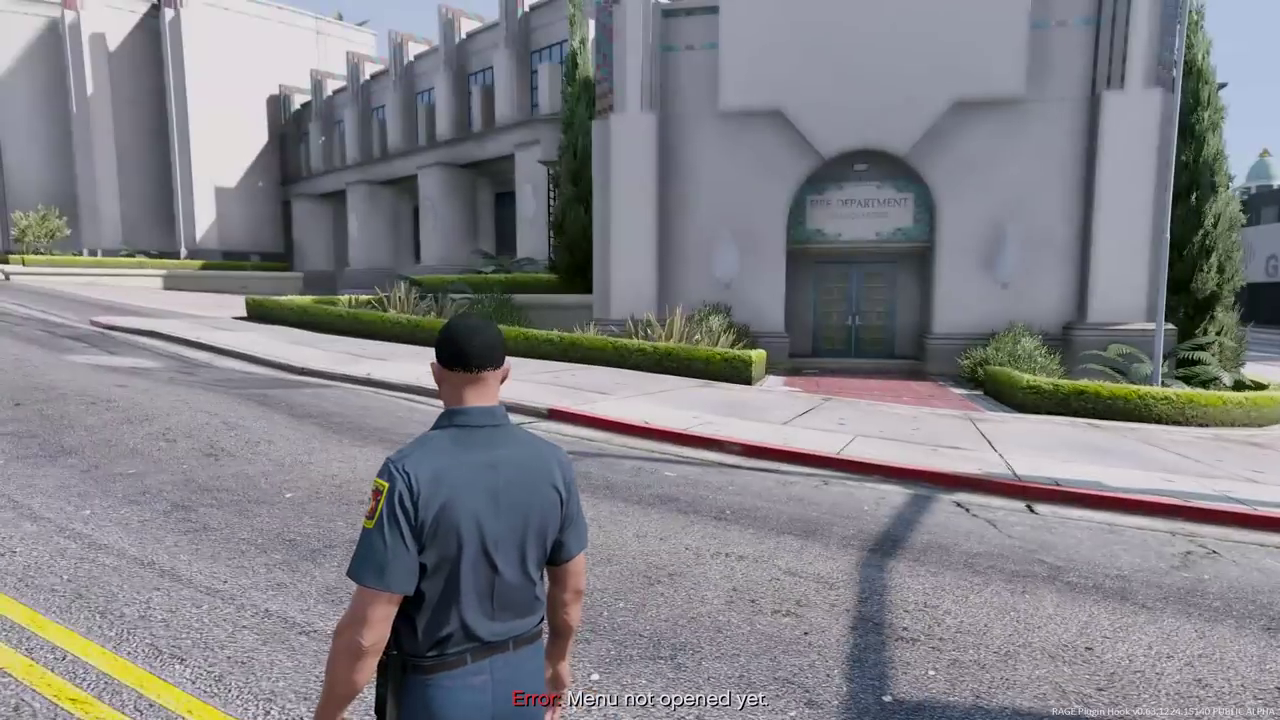
# - Spawn the tiller trailer in the game with the RAGE console command "Spawn tillertrl" and close the console
pyautogui.press('w')
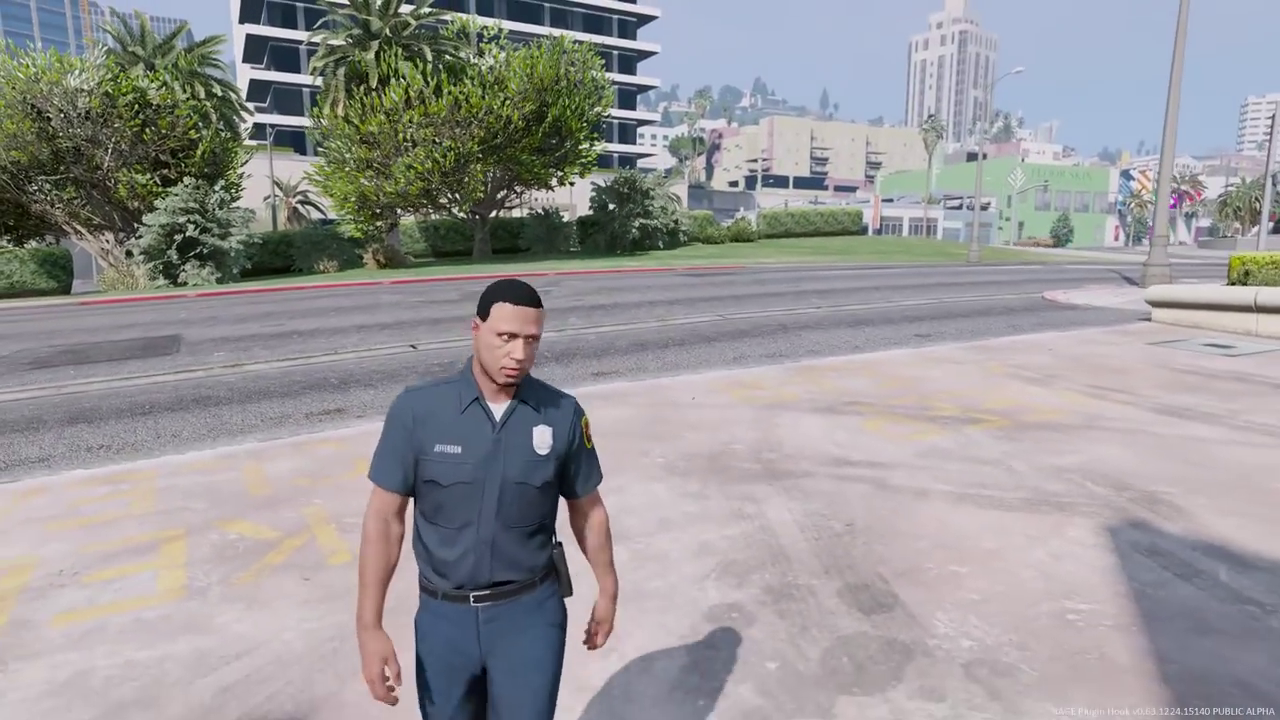
pyautogui.press('F3')
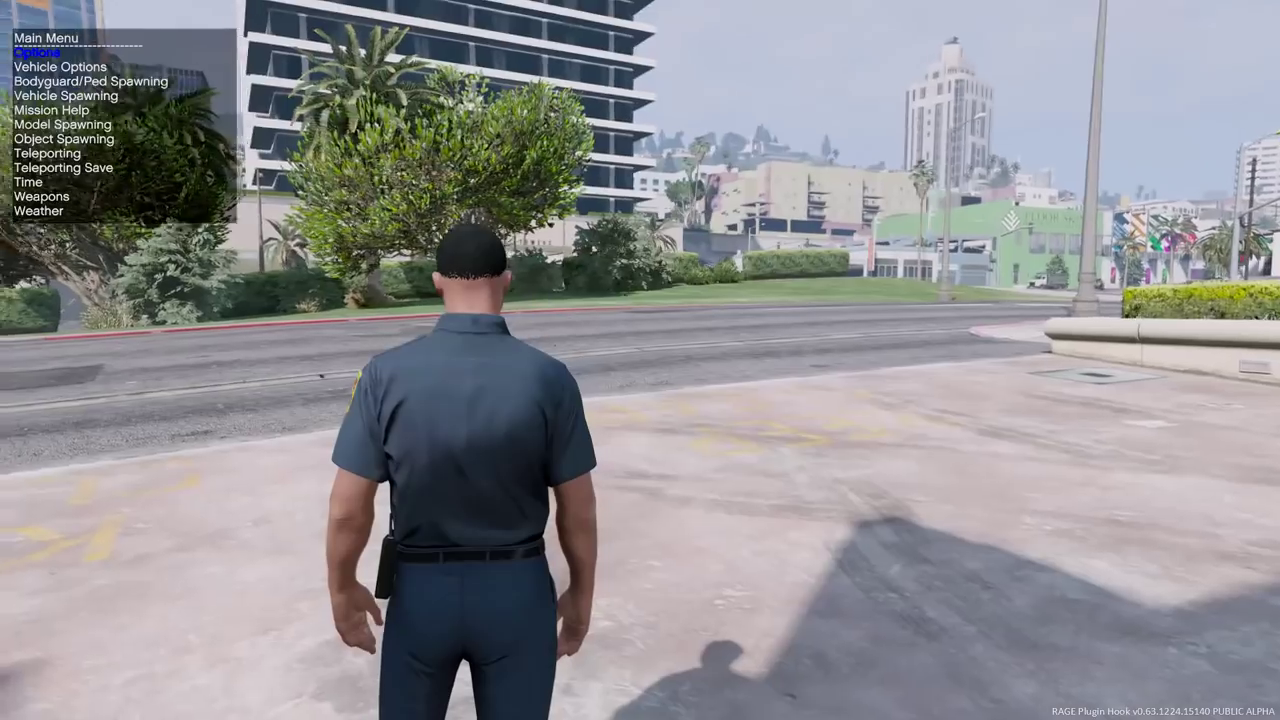
pyautogui.press('F4')
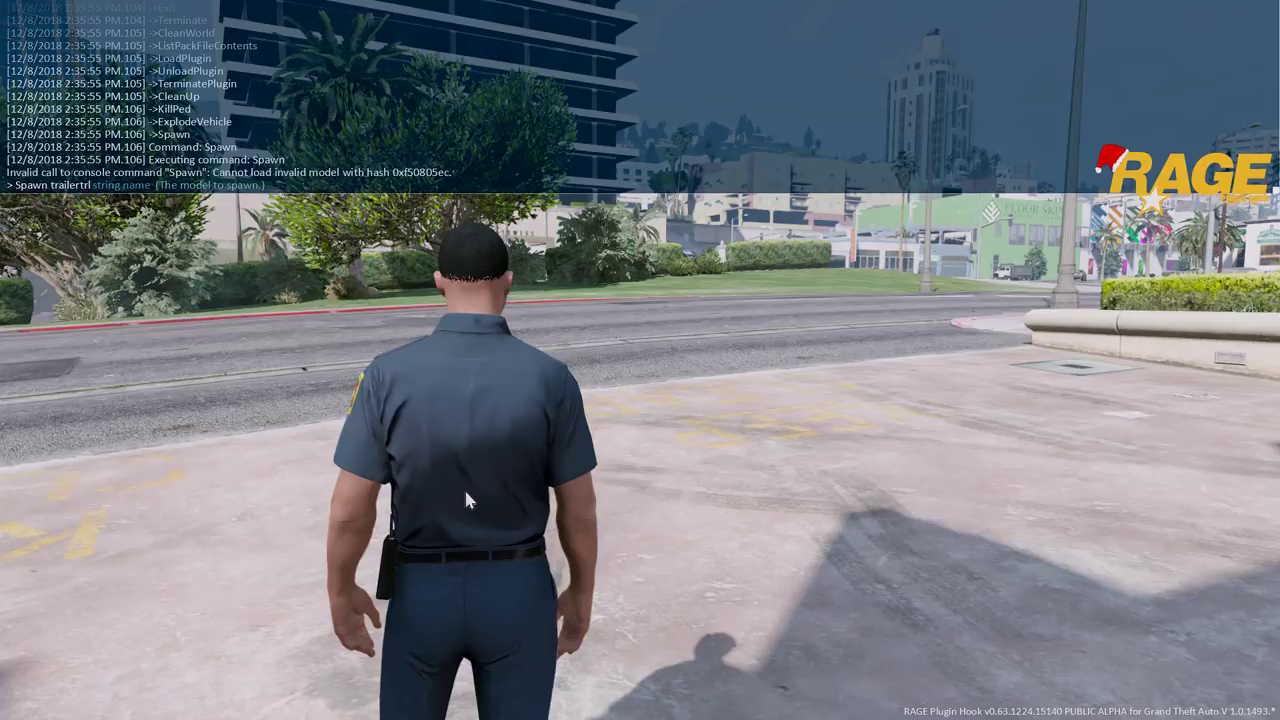
pyautogui.press('BackSpace')
pyautogui.press('BackSpace')
pyautogui.press('BackSpace')
pyautogui.press('BackSpace')
pyautogui.press('BackSpace')
pyautogui.press('BackSpace')
pyautogui.press('BackSpace')
pyautogui.press('BackSpace')
pyautogui.press('BackSpace')
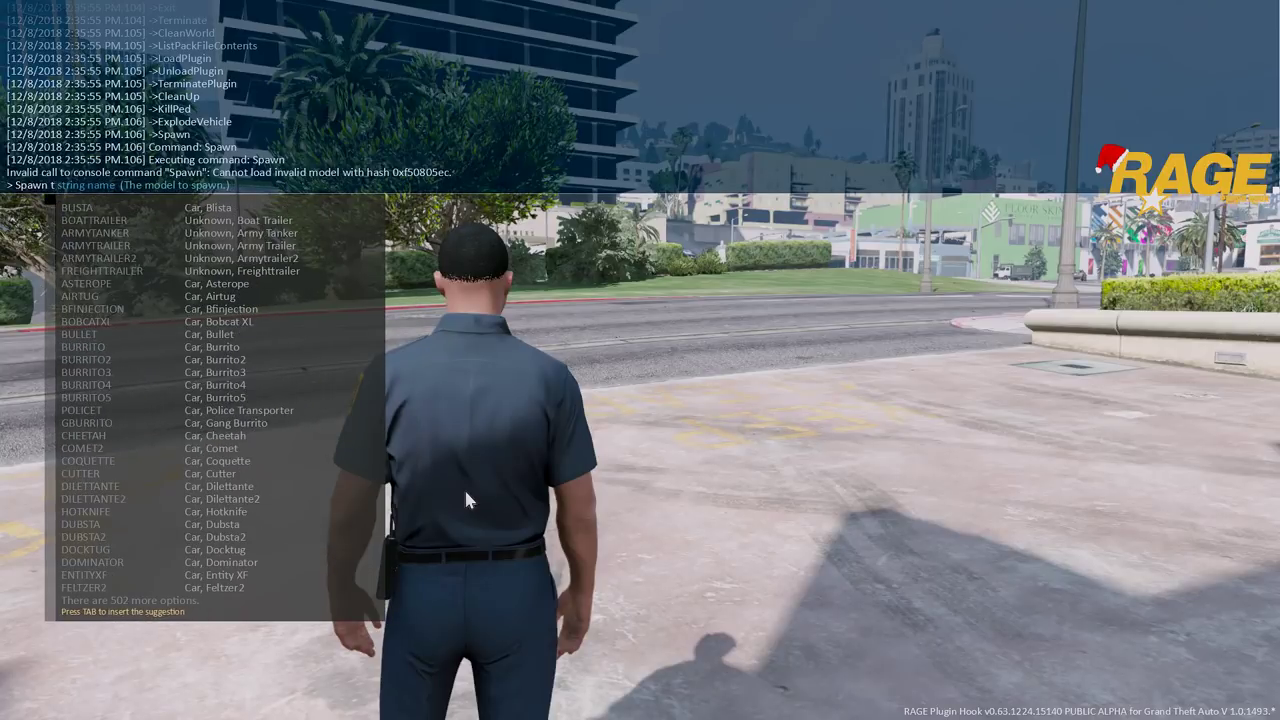
pyautogui.write('illertri')
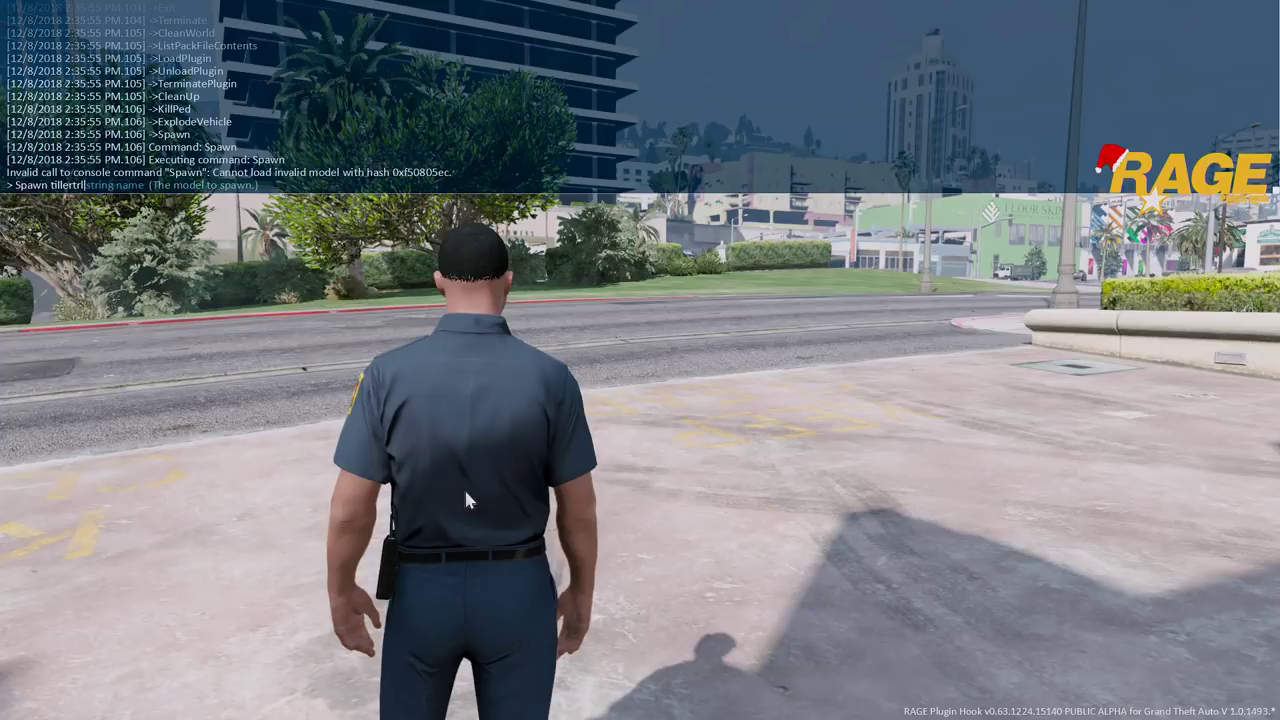
pyautogui.press('Return')
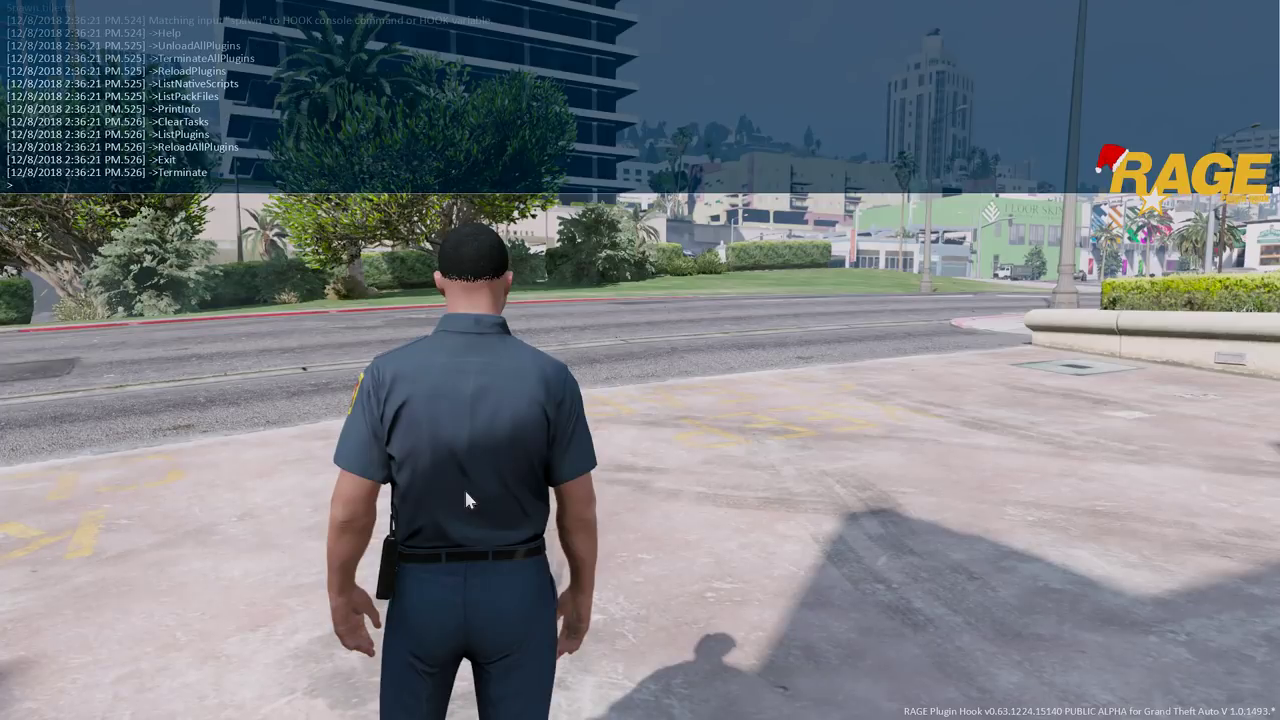
pyautogui.press('F4')
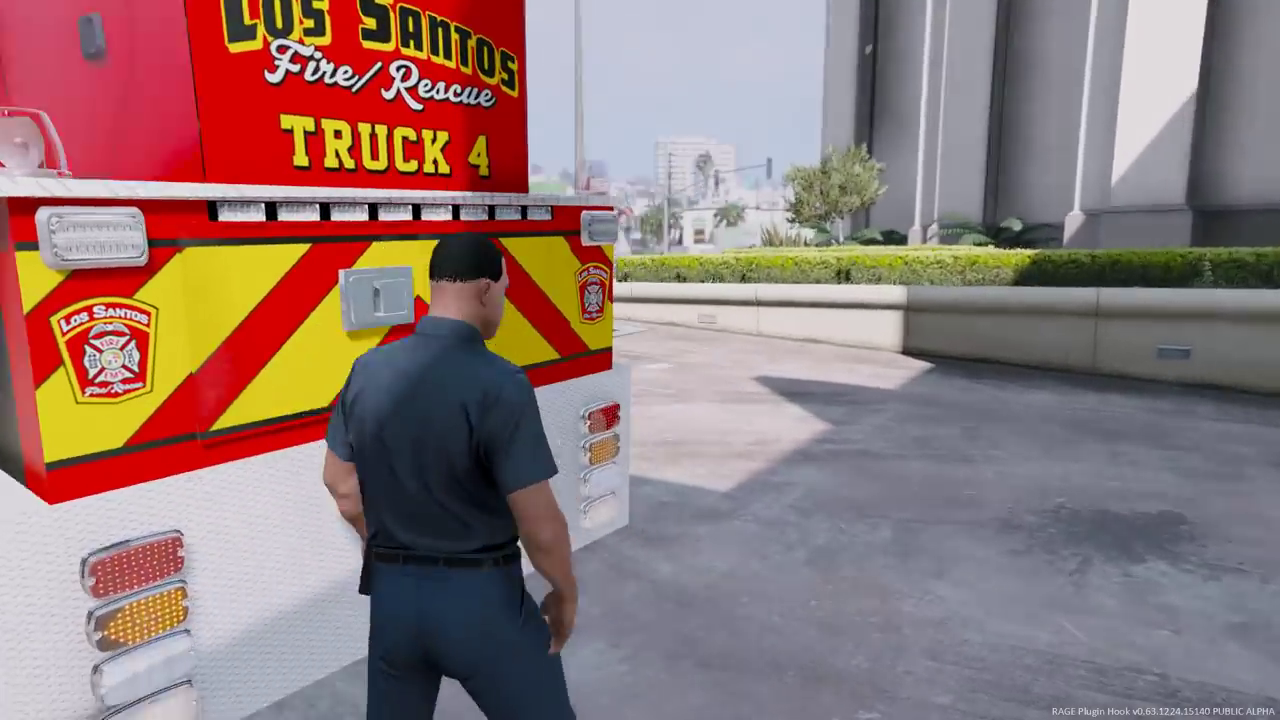
# - Add the spawned tiller trailer to Menyoo's entity database from its property menu and return to the character
pyautogui.press('w')
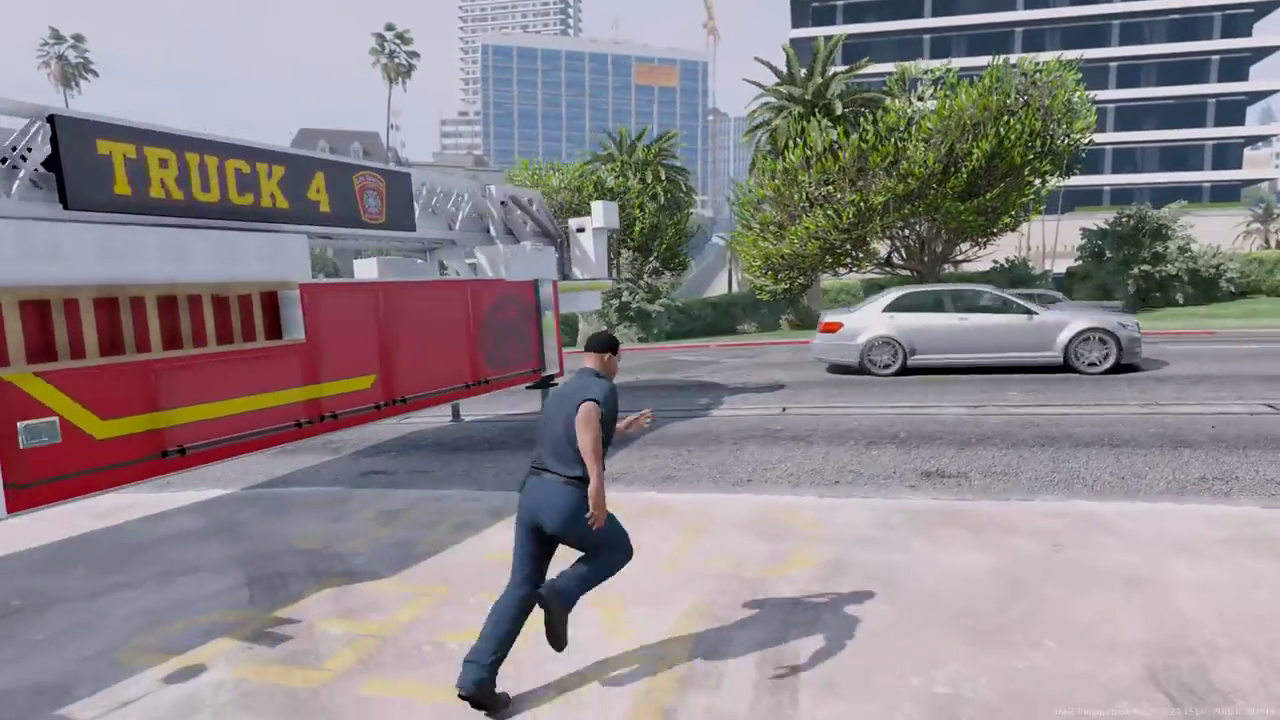
pyautogui.press('F3')
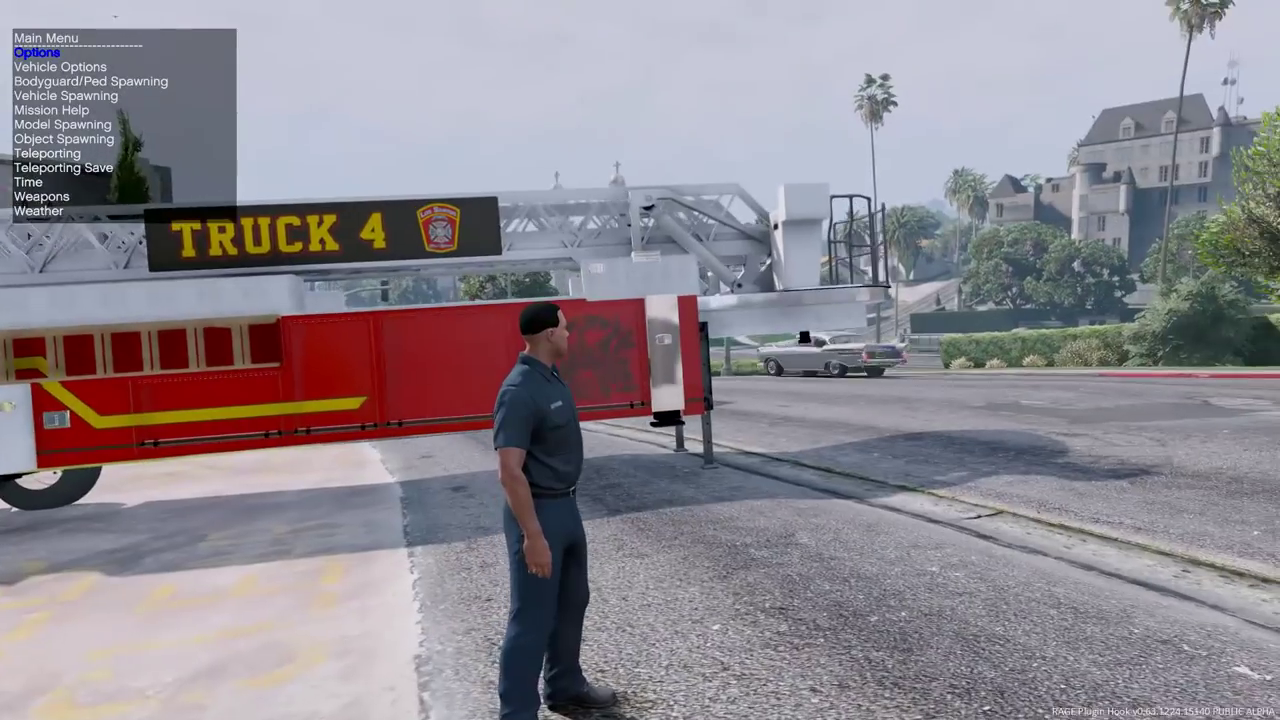
pyautogui.press('F3')
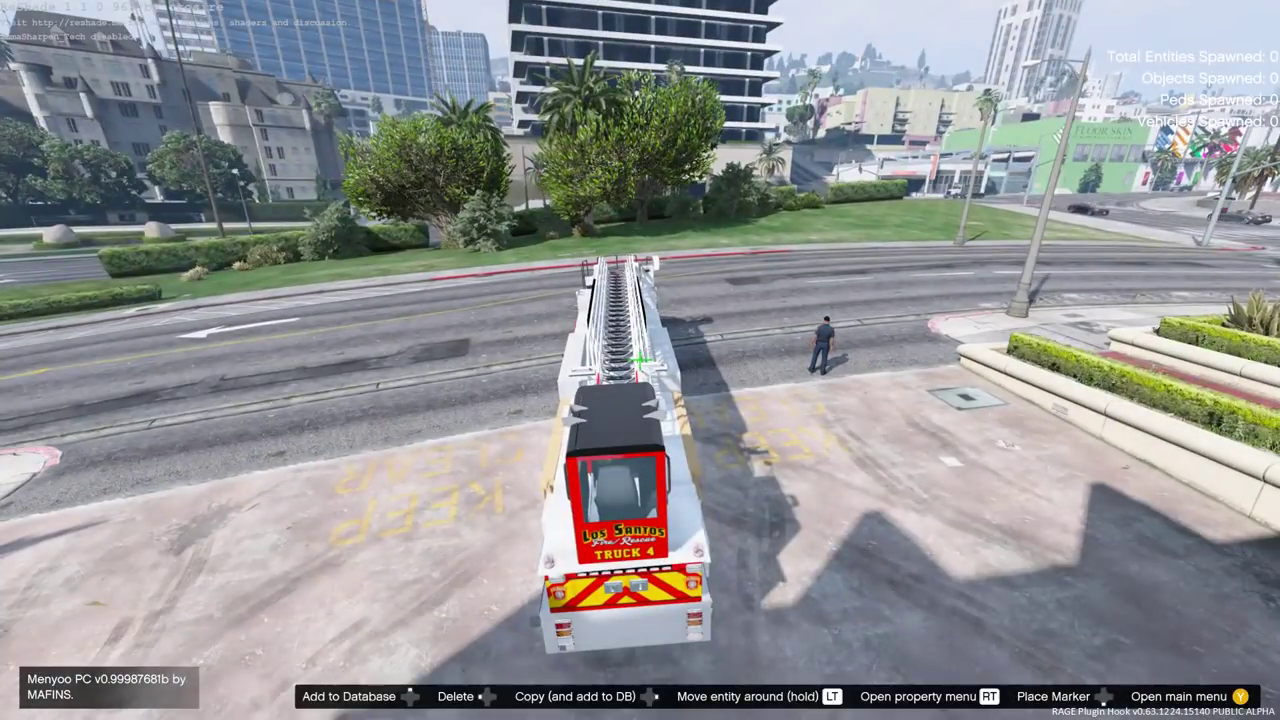
pyautogui.press('f')
pyautogui.press('Down')
pyautogui.press('Return')
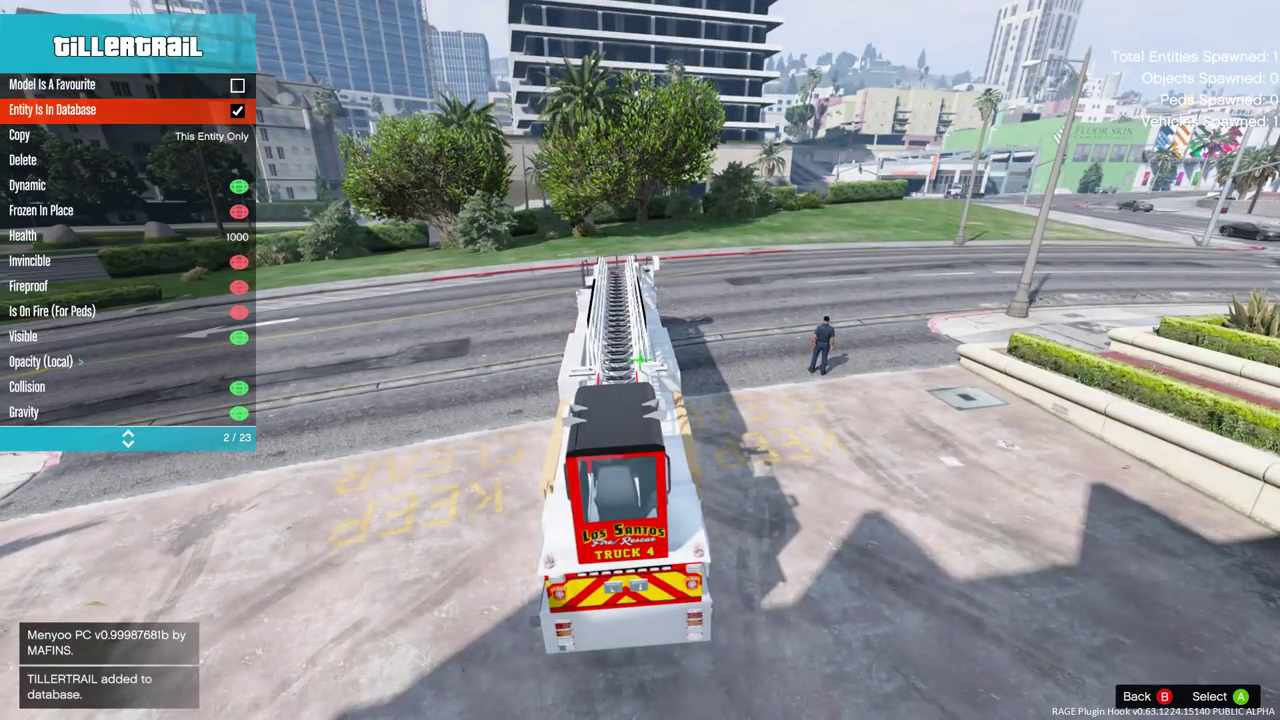
pyautogui.press('BackSpace')
pyautogui.press('F9')
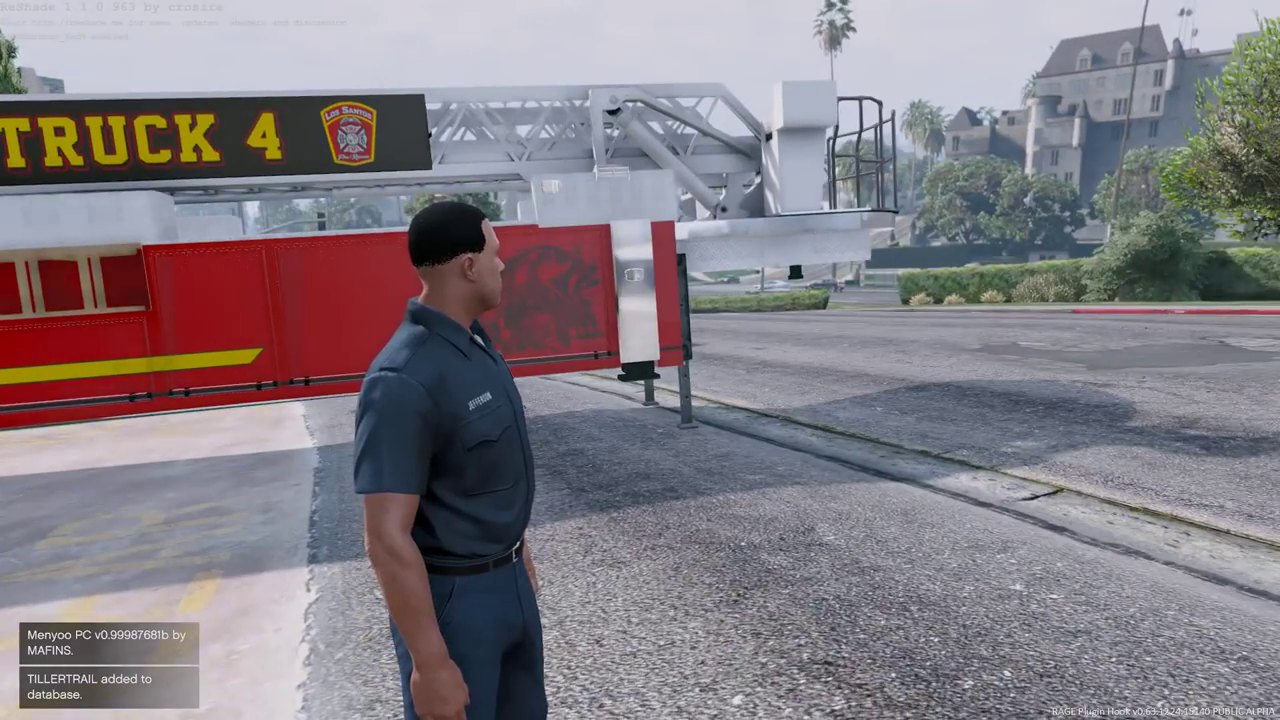
# - Enable the No Cars option in the trainer's options and return to its main menu
pyautogui.press('F3')
pyautogui.press('Return')
pyautogui.press('Up')
pyautogui.press('Up')
pyautogui.press('Up')
pyautogui.press('Up')
pyautogui.press('Up')
pyautogui.press('Up')
pyautogui.press('Up')
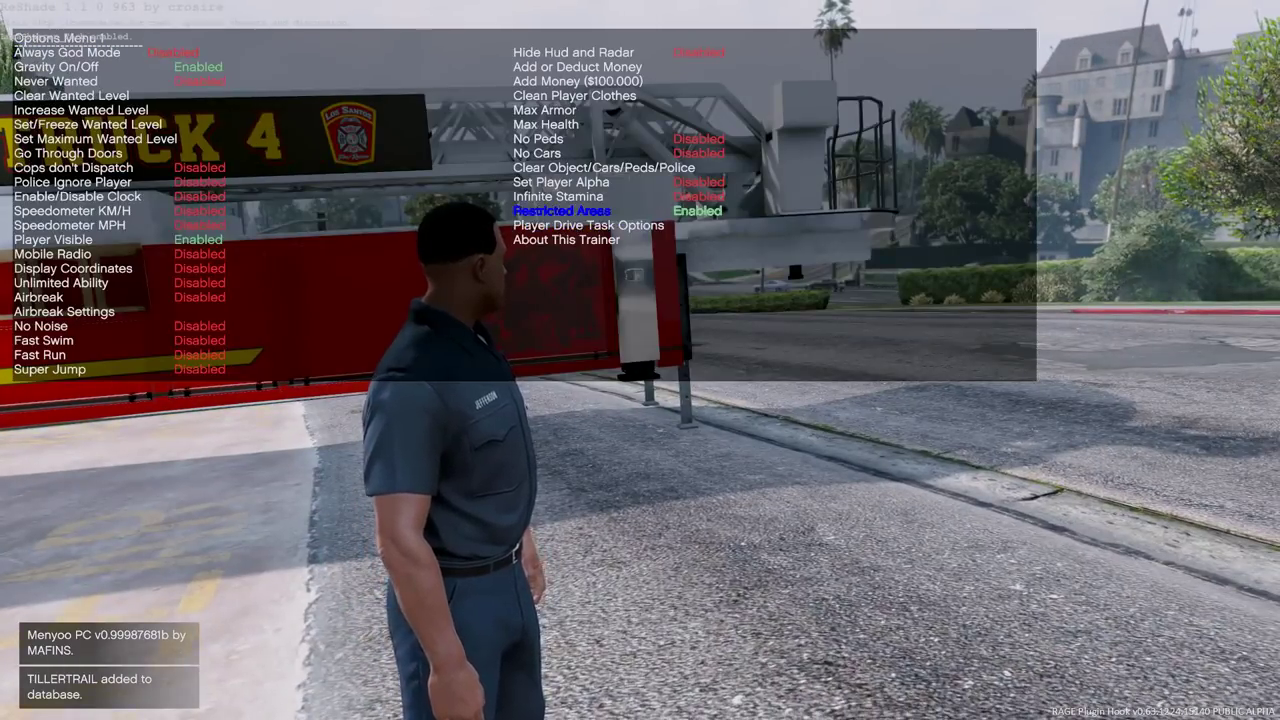
pyautogui.press('Return')
pyautogui.press('BackSpace')
# - Set the game time to Noon (12) with the trainer and return to its main menu
pyautogui.press('Down')
pyautogui.press('Down')
pyautogui.press('Down')
pyautogui.press('Down')
pyautogui.press('Down')
pyautogui.press('Down')
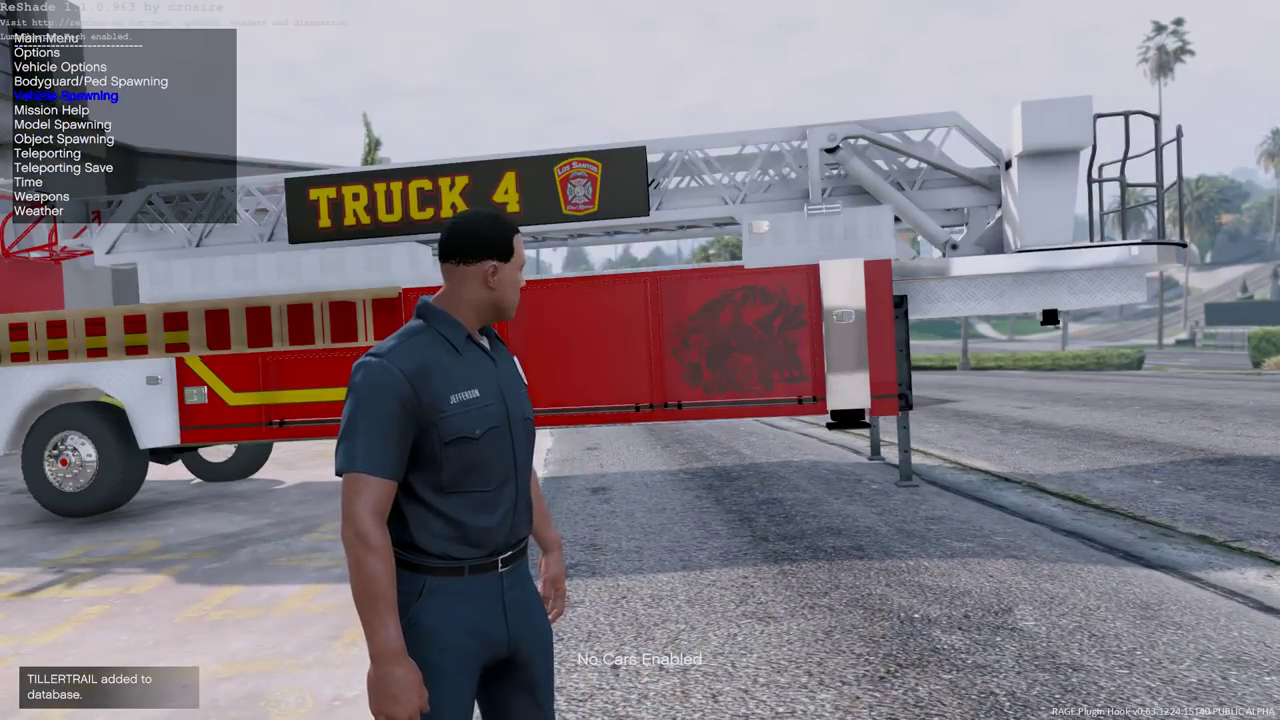
pyautogui.press('Return')
pyautogui.press('Down')
pyautogui.press('Down')
pyautogui.press('Down')
pyautogui.press('Down')
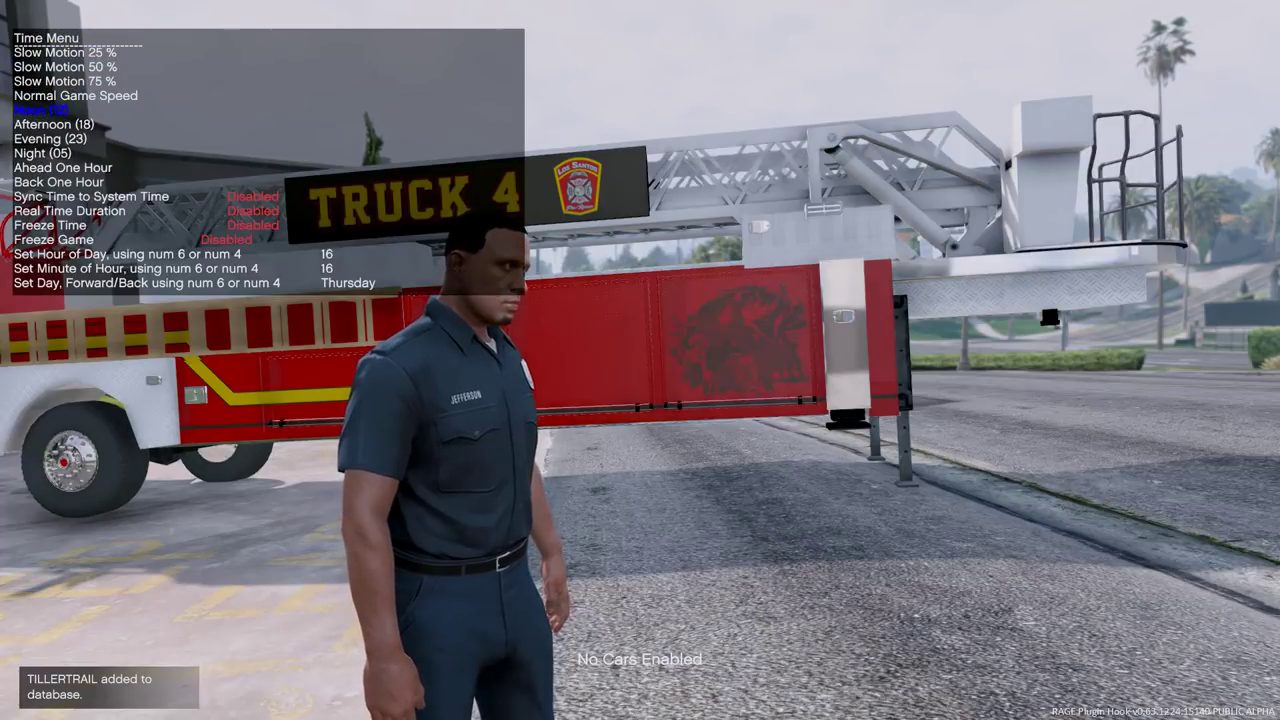
pyautogui.press('Return')
pyautogui.press('Up')
pyautogui.press('Up')
pyautogui.press('BackSpace')
# - Force the weather to Extra Sunny with the trainer and close it
pyautogui.press('Down')
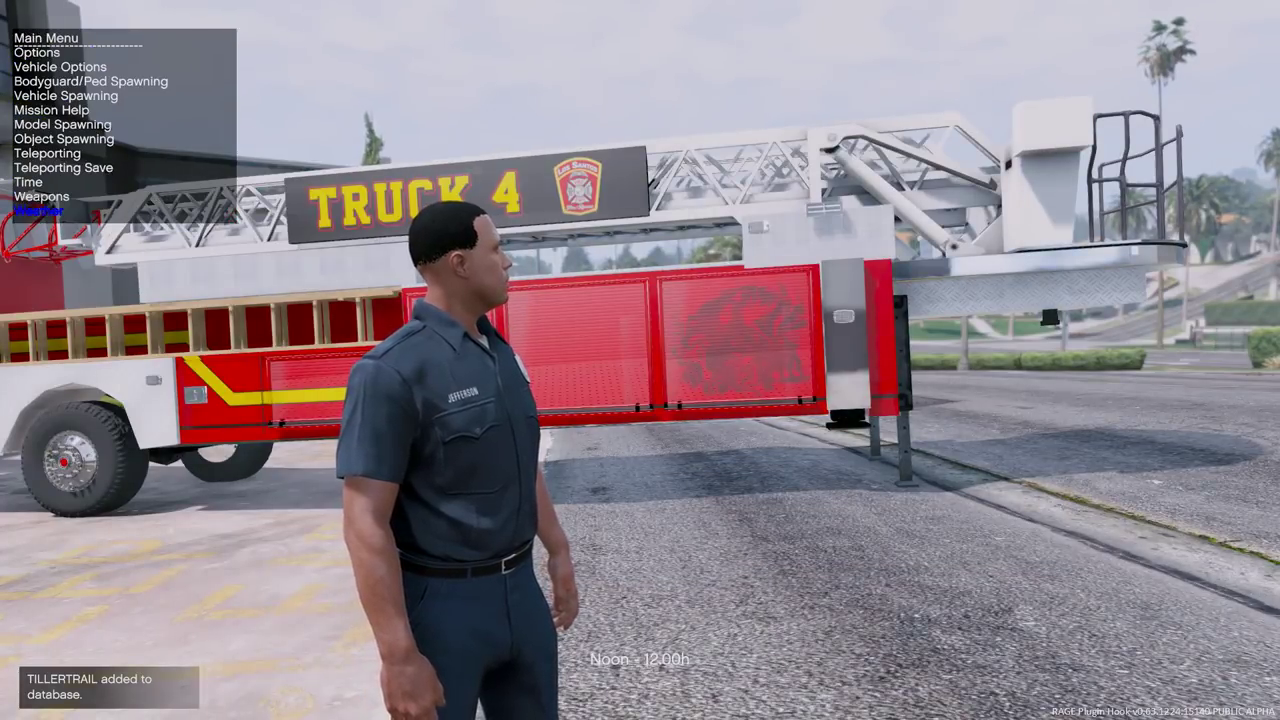
pyautogui.press('Return')
pyautogui.press('Up')
pyautogui.press('Up')
pyautogui.press('Up')
pyautogui.press('Up')
pyautogui.press('Up')
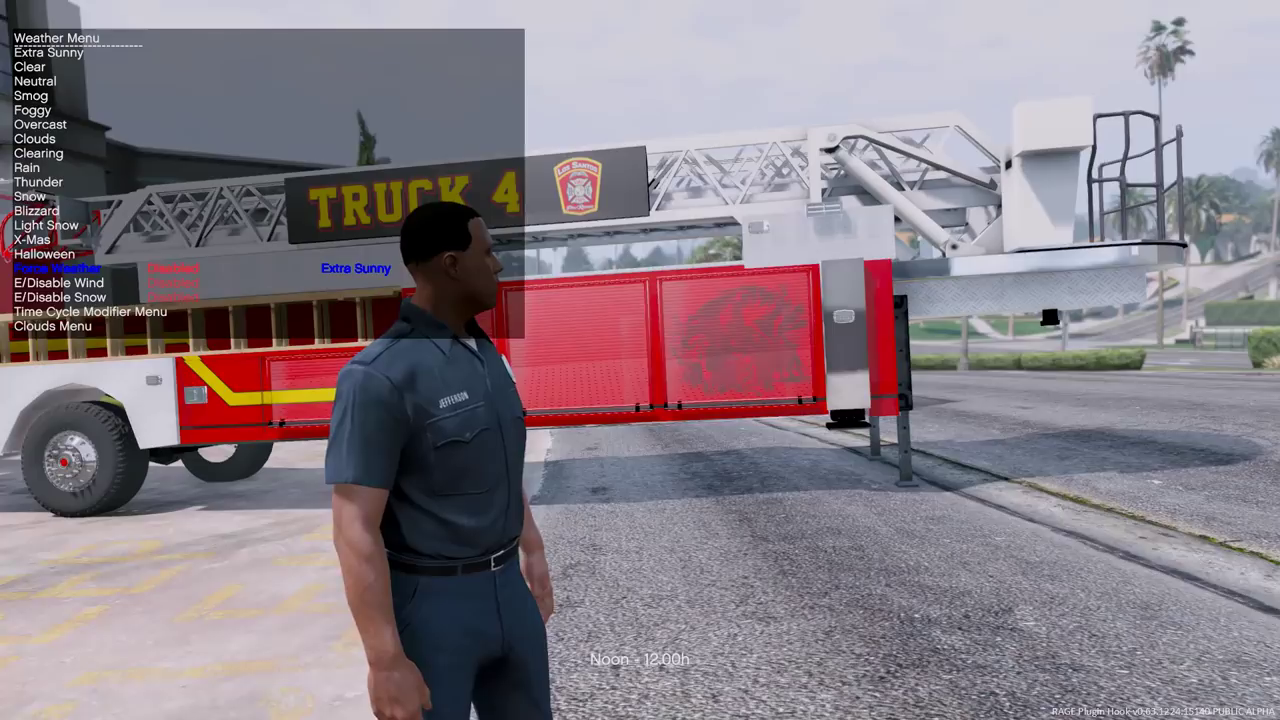
pyautogui.press('Return')
pyautogui.press('BackSpace')
pyautogui.press('BackSpace')
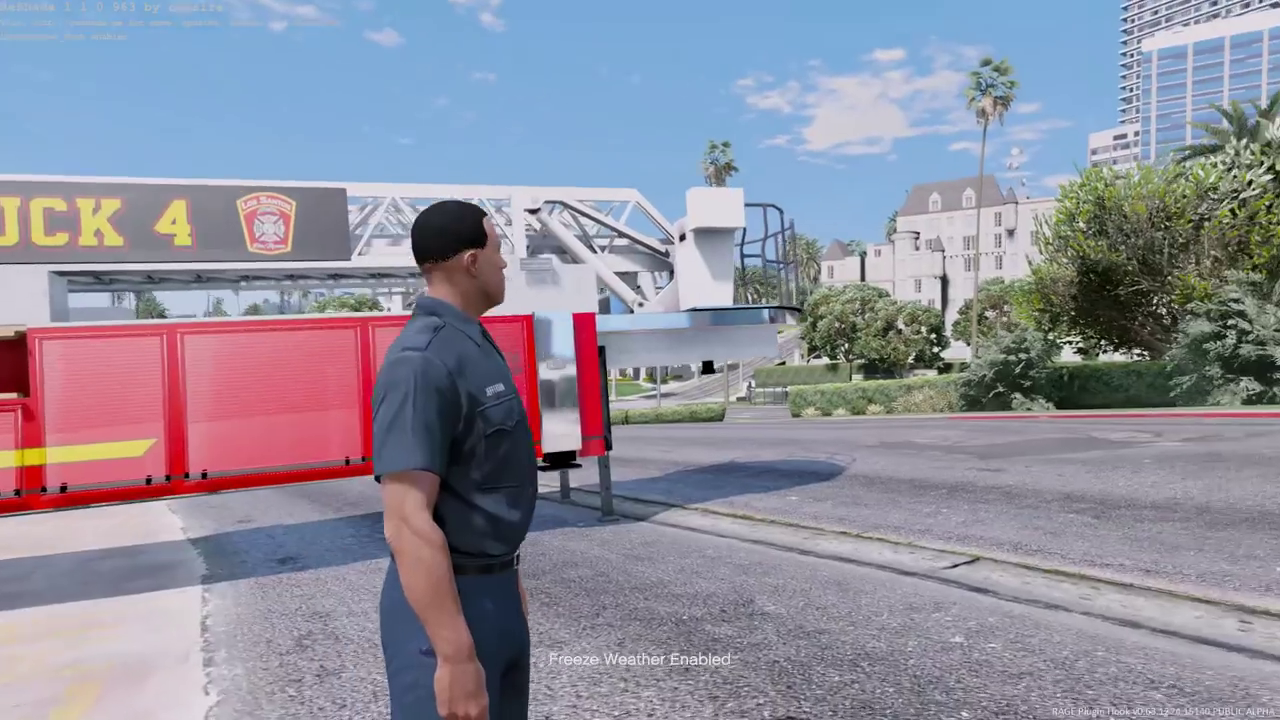
# - Spawn the tiller truck in the game with the RAGE console command "Spawn tiller"
pyautogui.press('F4')
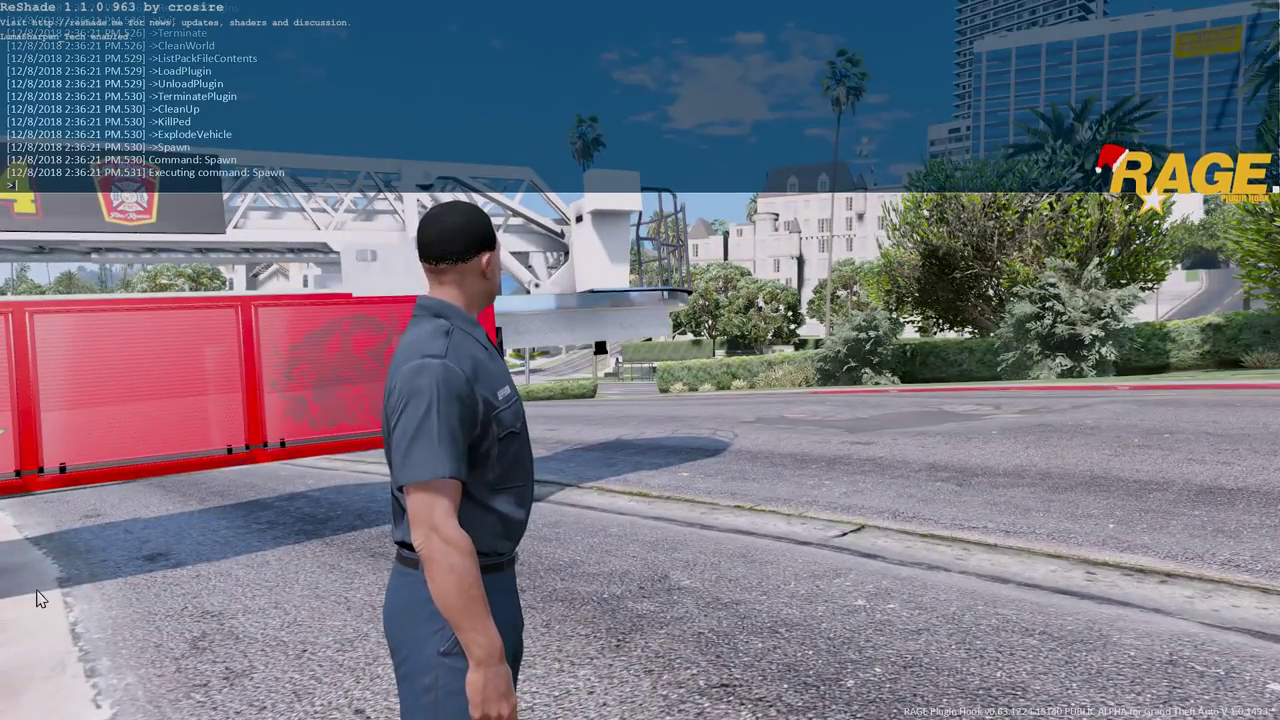
pyautogui.write('Spawn tiller')
pyautogui.press('Return')
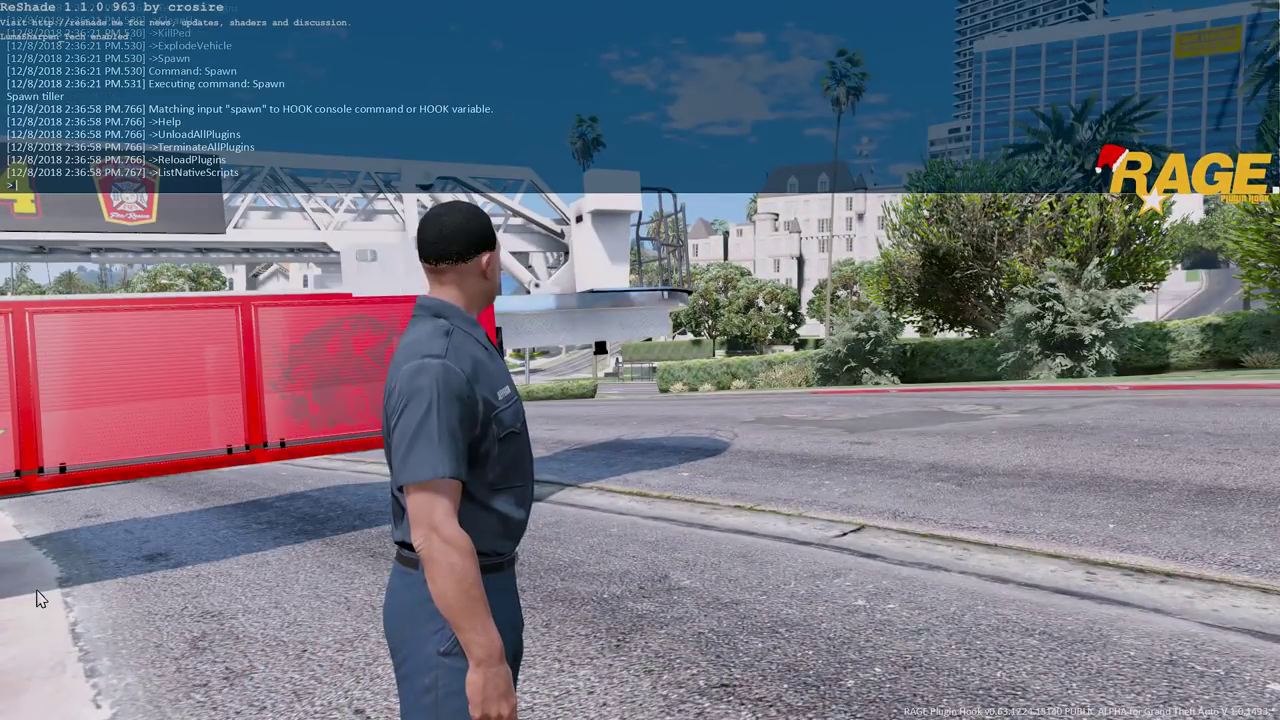